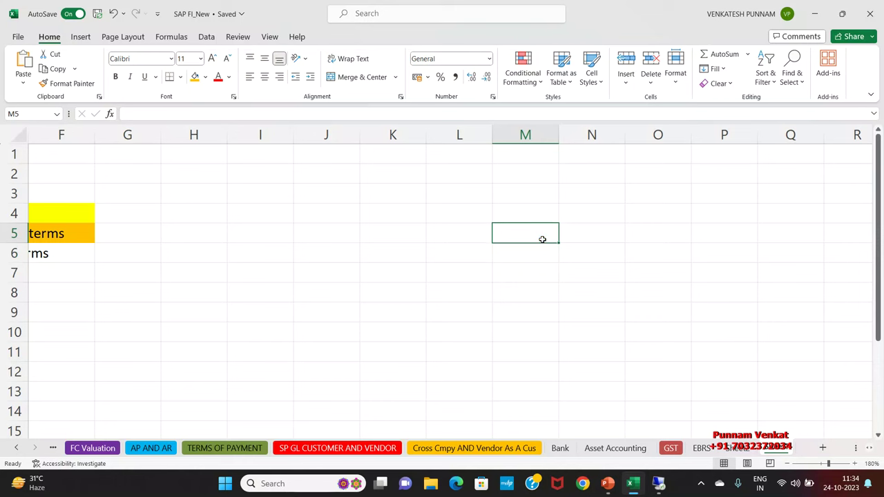
# Step: Enter IA10 in cell M5 and CC directly below it in M6
pyautogui.write('IA10')
pyautogui.press('Return')
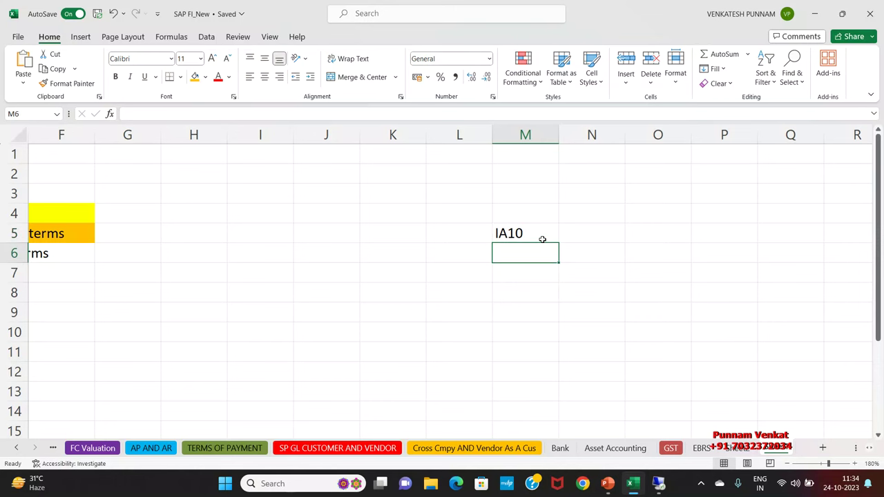
pyautogui.write('CC')
pyautogui.press('Return')
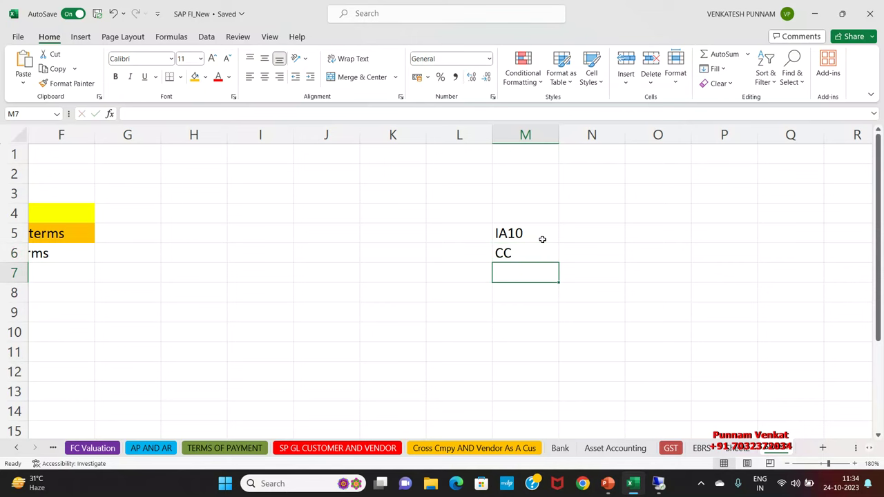
pyautogui.click(543, 239)
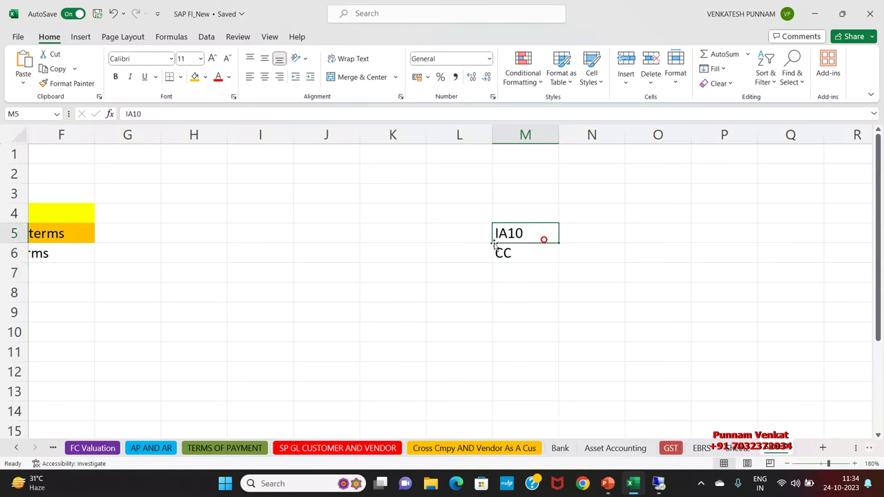
# Step: Enter the company name AB098 Pvt Ltd in cell I5
pyautogui.click(274, 234)
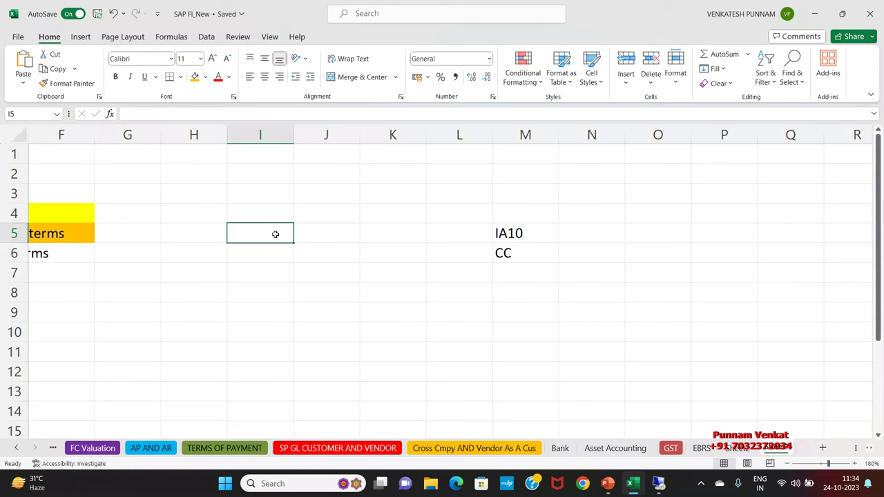
pyautogui.write('AB098')
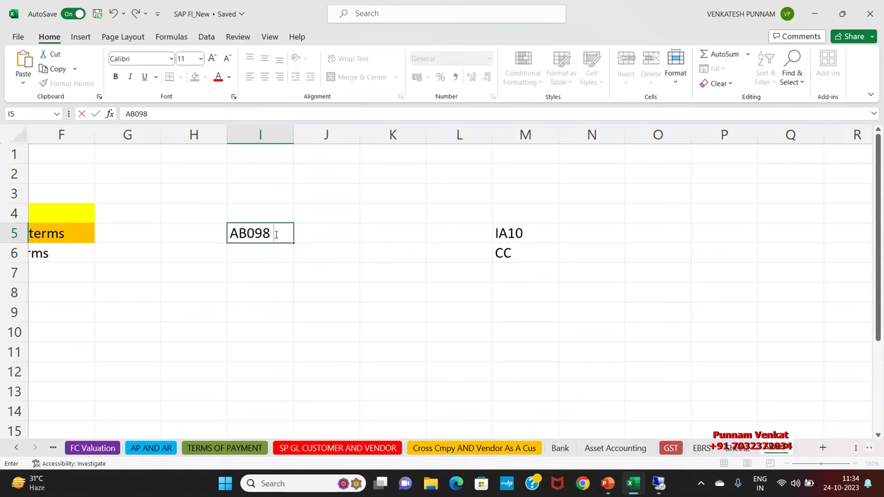
pyautogui.write(' Pvt P')
pyautogui.press('BackSpace')
pyautogui.write('Ltd')
pyautogui.press('Right')
pyautogui.press('Left')
pyautogui.press('Up')
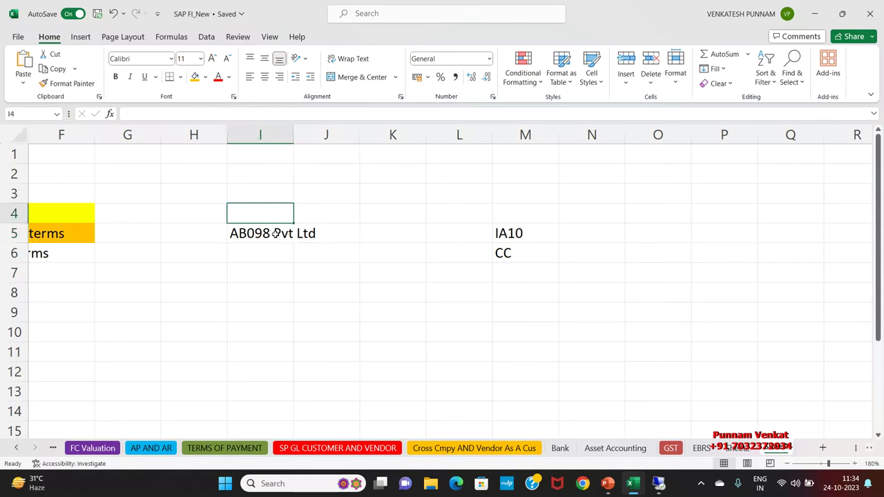
pyautogui.click(275, 233)
pyautogui.write('Vend')
pyautogui.press('BackSpace')
pyautogui.press('BackSpace')
pyautogui.press('BackSpace')
pyautogui.press('BackSpace')
pyautogui.hotkey('ctrl', 'z')
pyautogui.press('Return')
# Step: Enter Vendor in I4 and BP in I6, and fit column I's width to its text
pyautogui.press('Up')
pyautogui.press('Up')
pyautogui.write('Vendo')
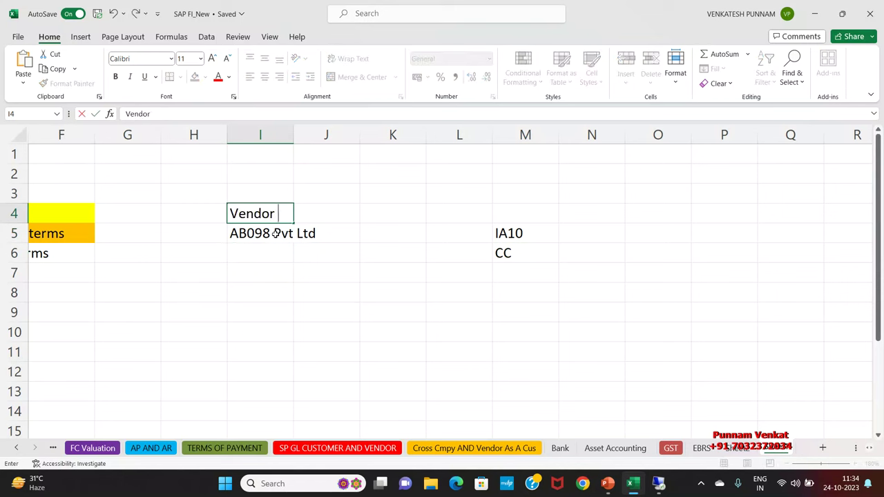
pyautogui.press('Return')
pyautogui.press('Return')
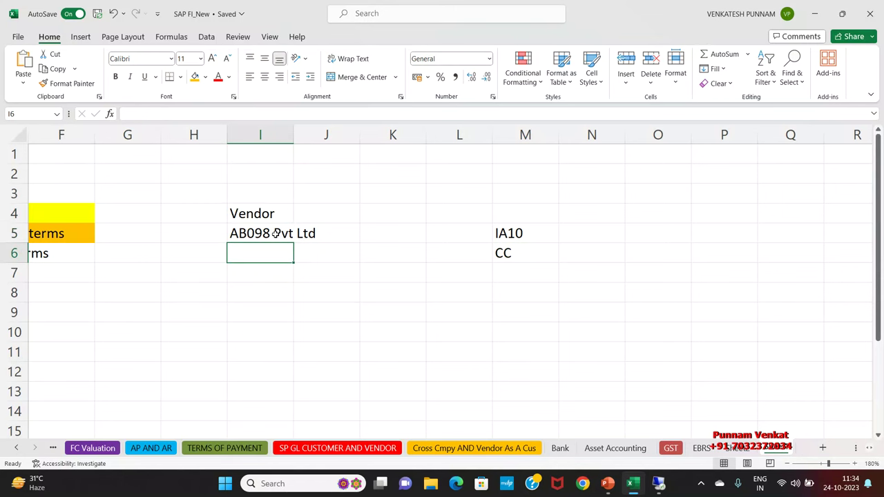
pyautogui.write('BP')
pyautogui.press('Return')
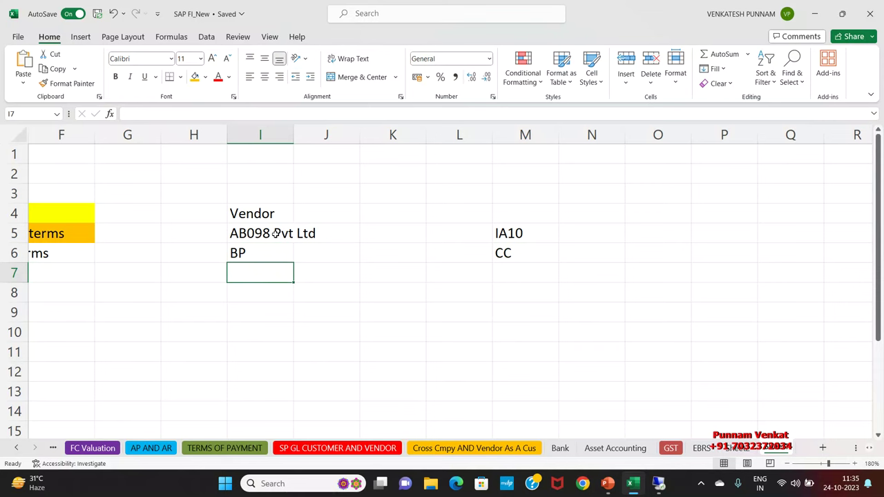
pyautogui.doubleClick(293, 140)
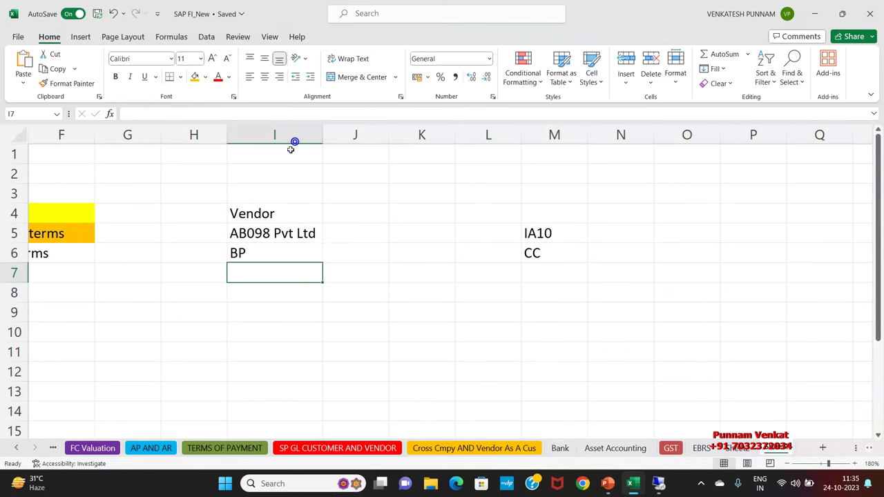
# Step: Fill the IA10 cell M5 with the orange fill color
pyautogui.click(335, 239)
pyautogui.click(254, 241)
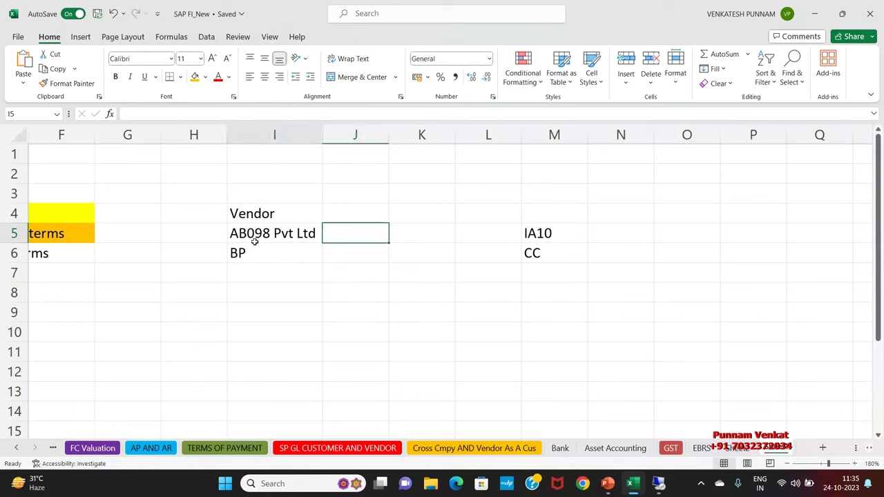
pyautogui.click(502, 247)
pyautogui.click(552, 239)
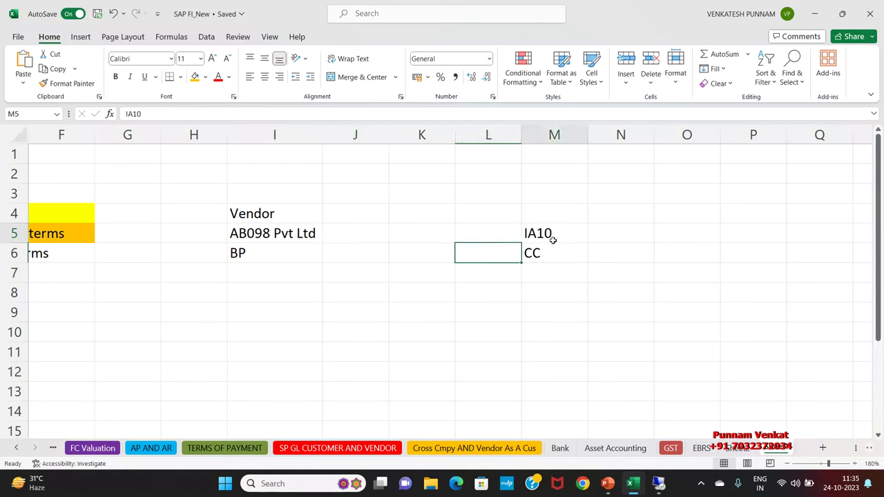
pyautogui.click(195, 77)
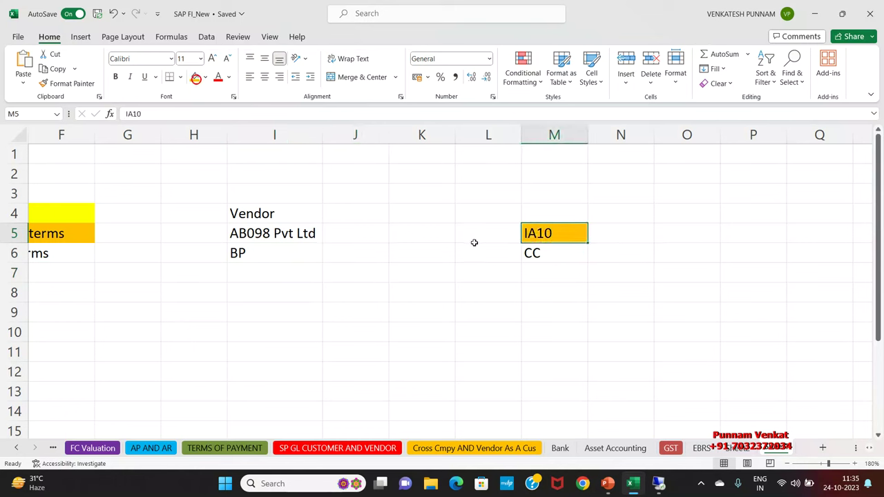
# Step: Draw a straight arrow along row 4 from the Vendor cell across to column M
pyautogui.click(301, 238)
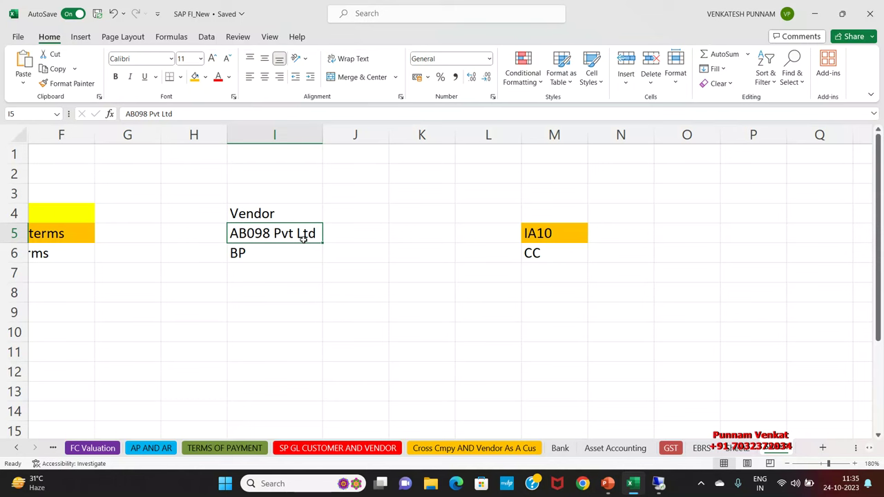
pyautogui.click(82, 38)
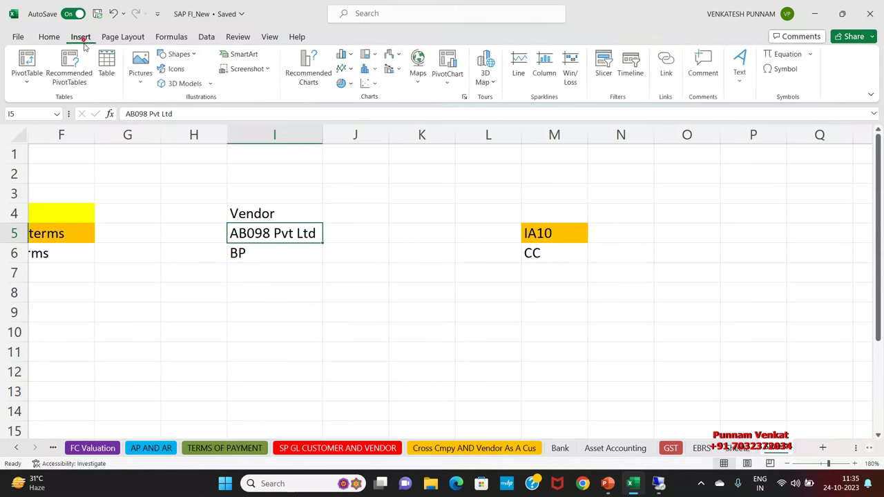
pyautogui.click(181, 55)
pyautogui.click(165, 156)
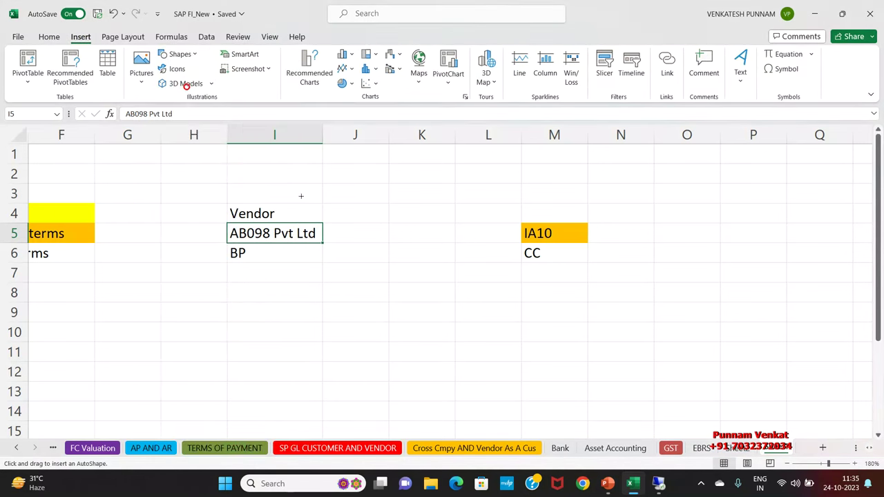
pyautogui.moveTo(321, 216)
pyautogui.mouseDown()
pyautogui.moveTo(370, 226)
pyautogui.moveTo(511, 218)
pyautogui.mouseUp()
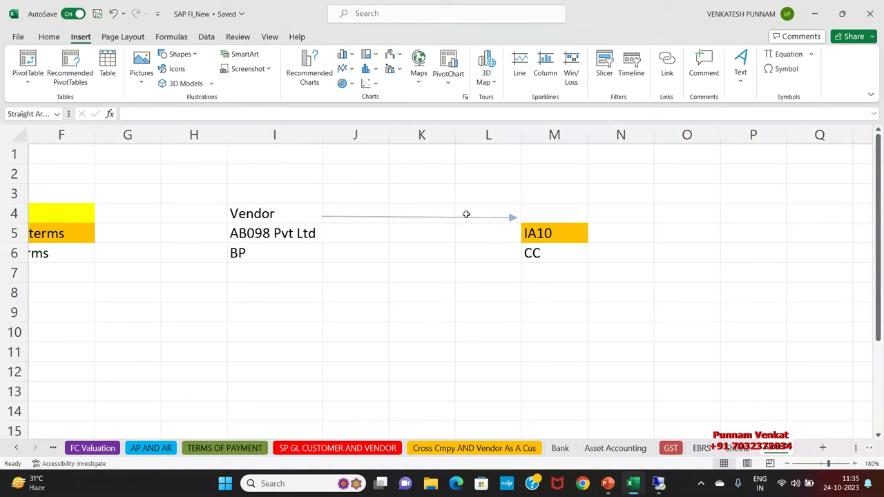
# Step: Enter the label Invoice in cell J3 above the arrow
pyautogui.click(351, 196)
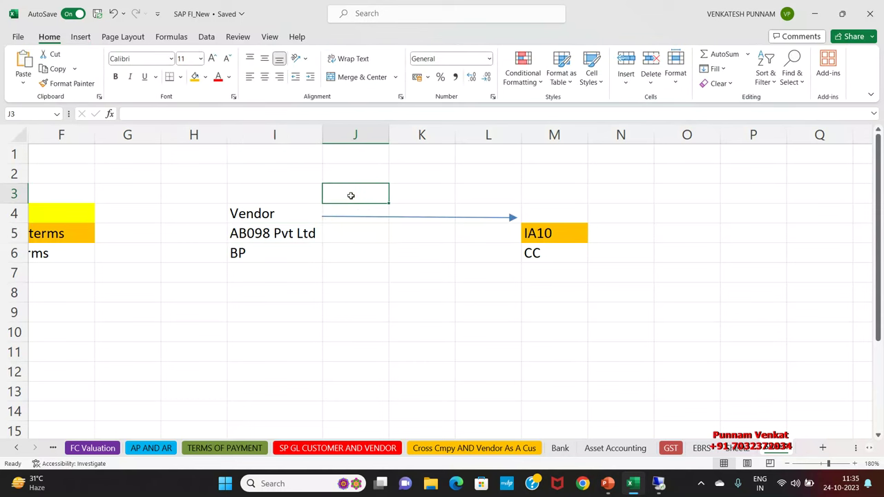
pyautogui.write('inVOICE')
pyautogui.press('BackSpace')
pyautogui.press('BackSpace')
pyautogui.press('BackSpace')
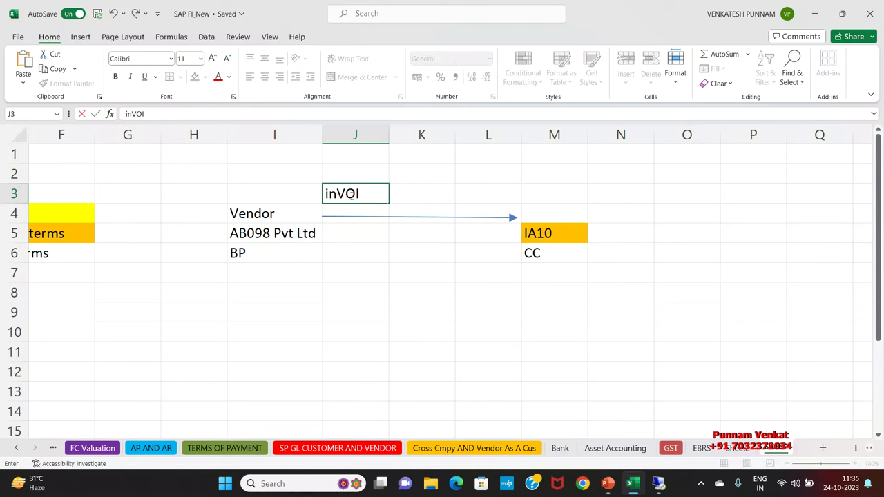
pyautogui.press('BackSpace')
pyautogui.press('BackSpace')
pyautogui.press('BackSpace')
pyautogui.press('BackSpace')
pyautogui.write('Invoice')
pyautogui.press('Tab')
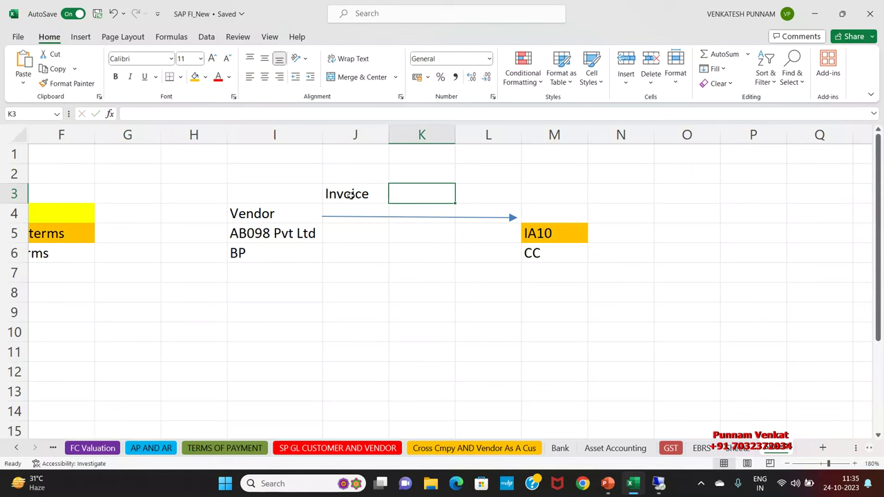
# Step: Enter the date 20.10.2023 in K3 and the amount 100000 in L3, and widen column K to fit the date
pyautogui.write('20.10.2023')
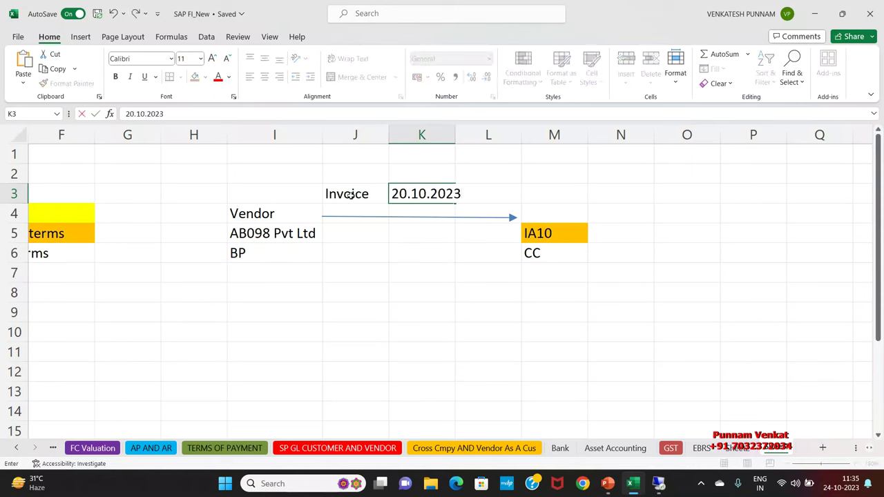
pyautogui.press('Tab')
pyautogui.write('100000')
pyautogui.press('Return')
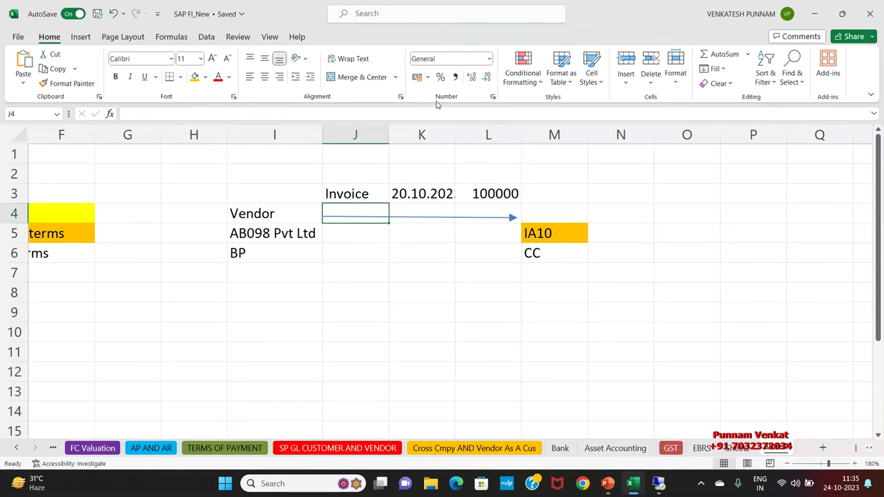
pyautogui.moveTo(455, 134); pyautogui.dragTo(466, 135)
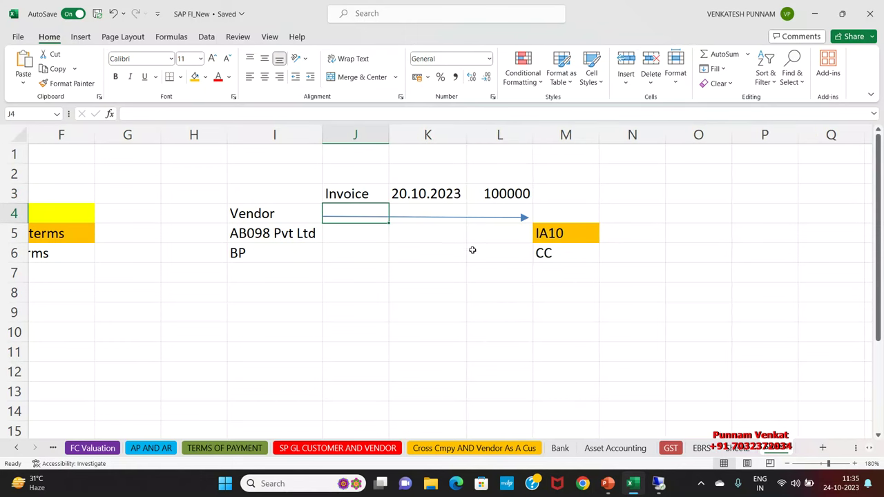
# Step: Merge and center cells J7:L7 and enter Payment as their text
pyautogui.click(379, 254)
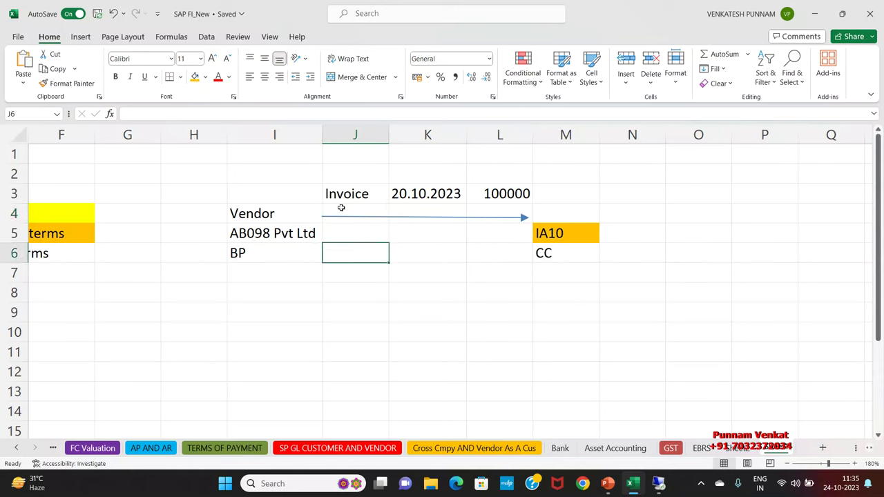
pyautogui.moveTo(334, 194); pyautogui.dragTo(523, 195)
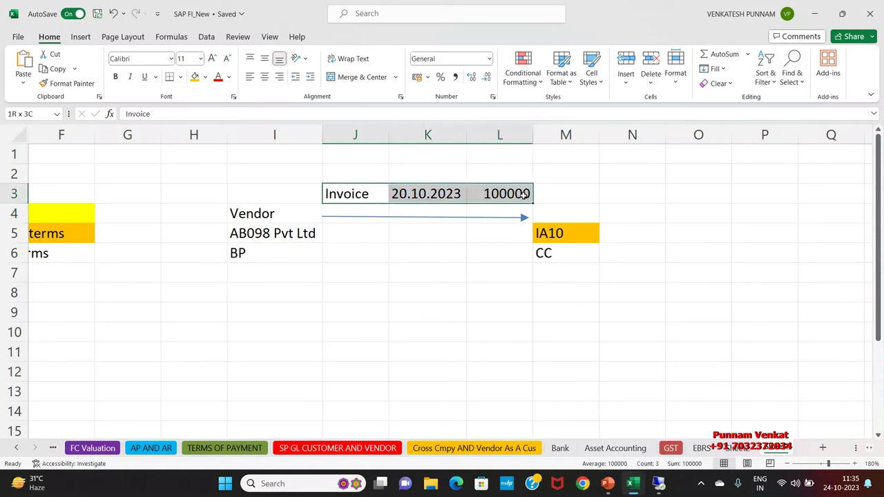
pyautogui.click(360, 270)
pyautogui.moveTo(353, 260); pyautogui.dragTo(493, 269)
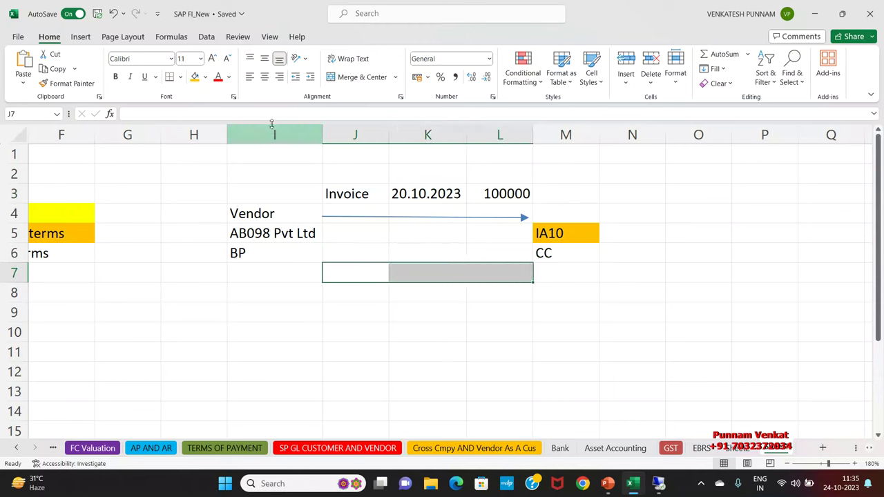
pyautogui.click(340, 78)
pyautogui.write('Payment')
pyautogui.press('Return')
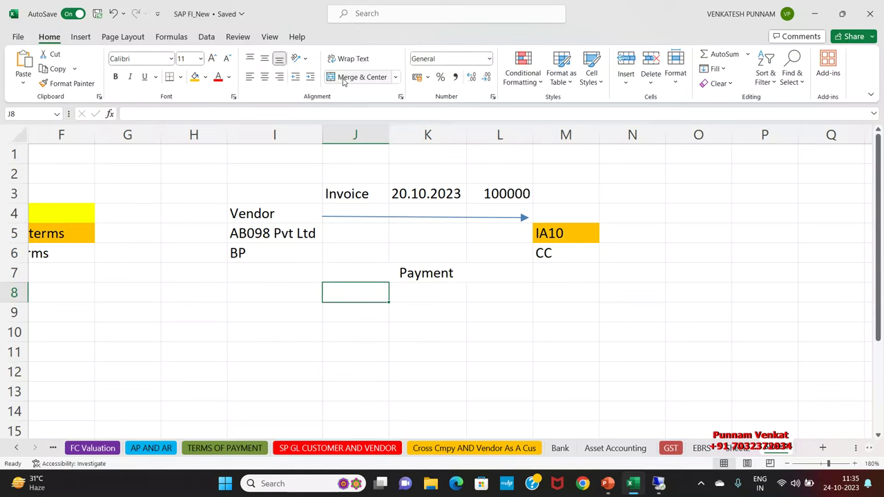
# Step: Draw an elbow connector along row 6 from the CC cell back to BP
pyautogui.click(81, 36)
pyautogui.click(174, 54)
pyautogui.click(185, 84)
pyautogui.moveTo(528, 253); pyautogui.dragTo(320, 251)
pyautogui.click(431, 329)
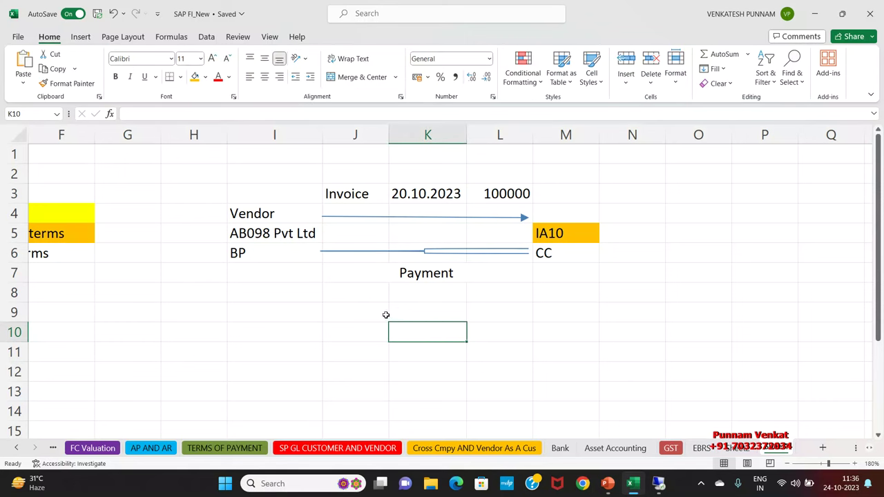
# Step: Enter the first payment row in row 8: 1st in J8, 50% in K8 and 10 Days in L8
pyautogui.click(358, 296)
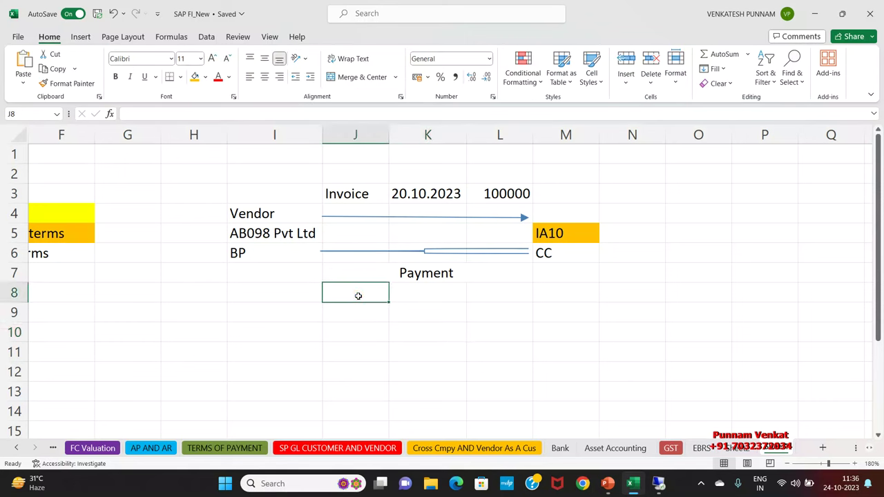
pyautogui.write('1st')
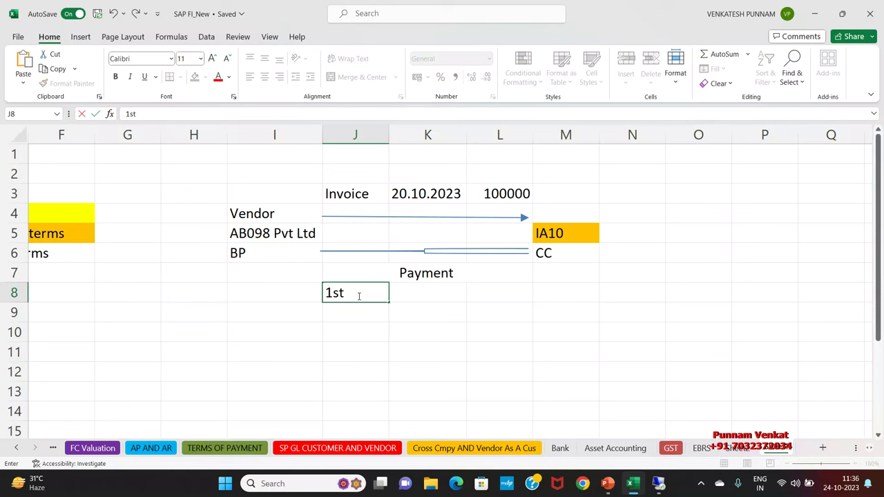
pyautogui.press('Tab')
pyautogui.write('50%')
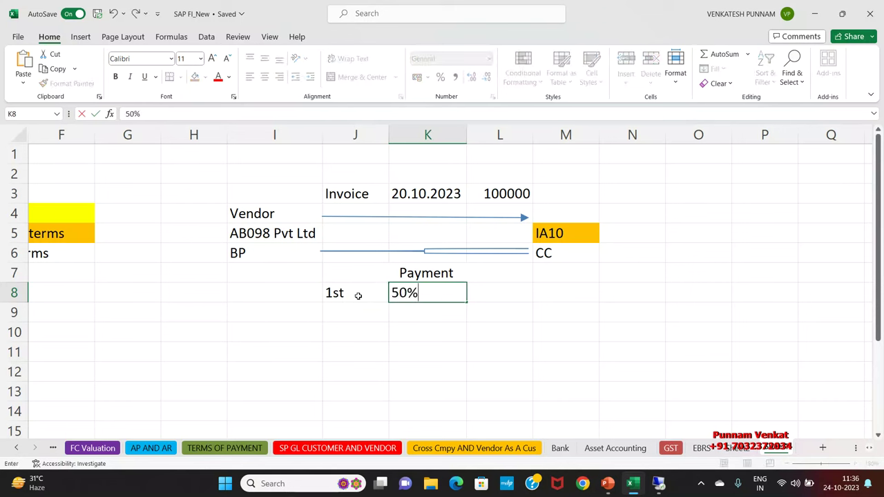
pyautogui.press('Tab')
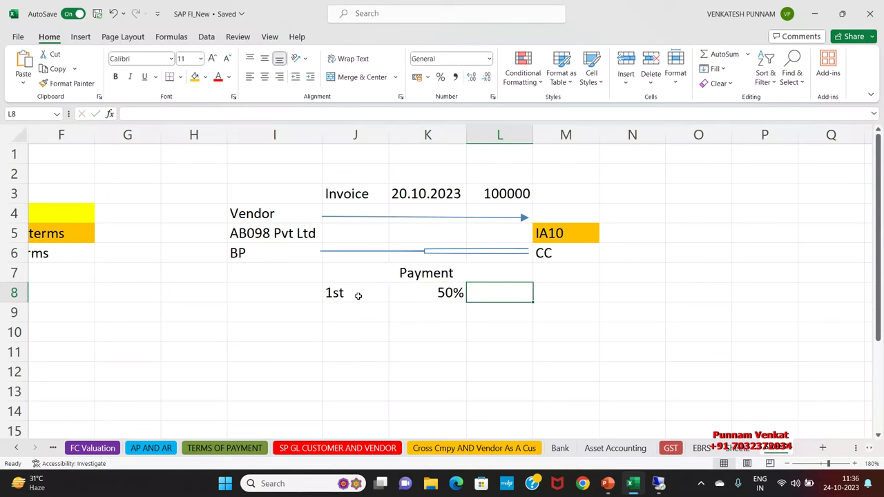
pyautogui.write('10 Days')
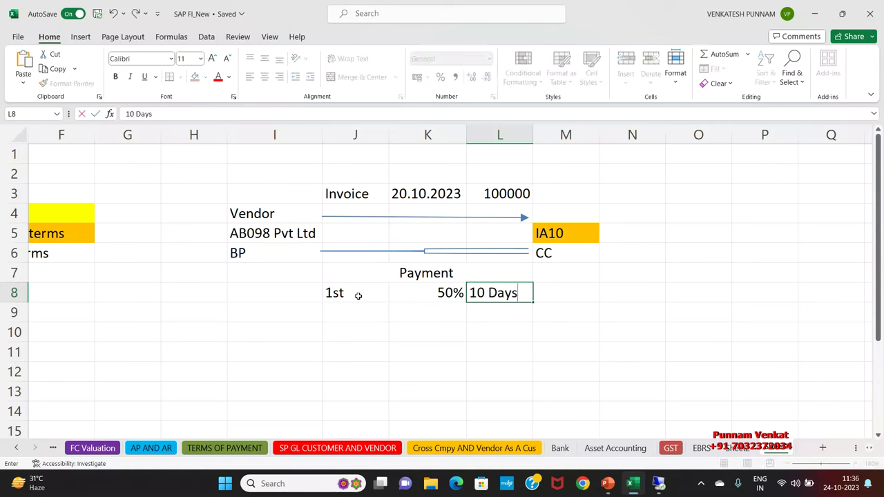
# Step: Set the percentage in cell K8 to 00%
pyautogui.press('Left')
pyautogui.write('00')
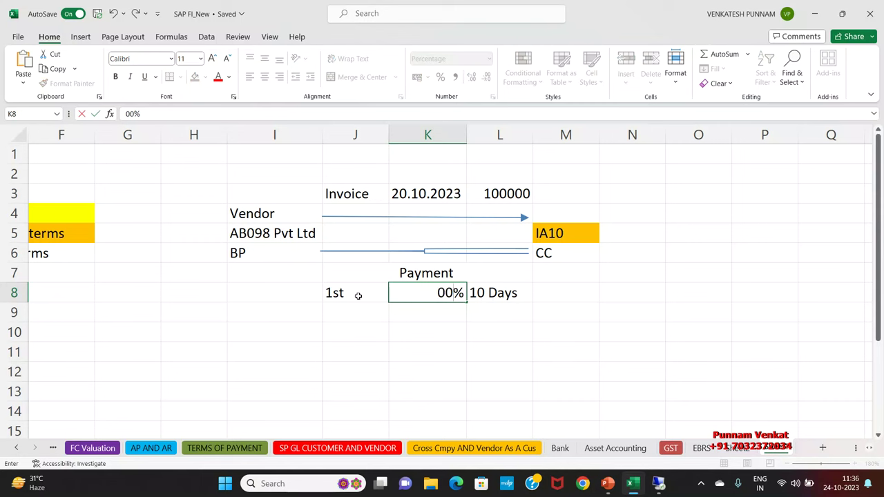
pyautogui.press('Return')
# Step: Move the 10 Days entry from L8 into K8, replacing the percentage there
pyautogui.press('Up')
pyautogui.press('Right')
pyautogui.hotkey('ctrl', 'x')
pyautogui.press('Left')
pyautogui.press('Return')
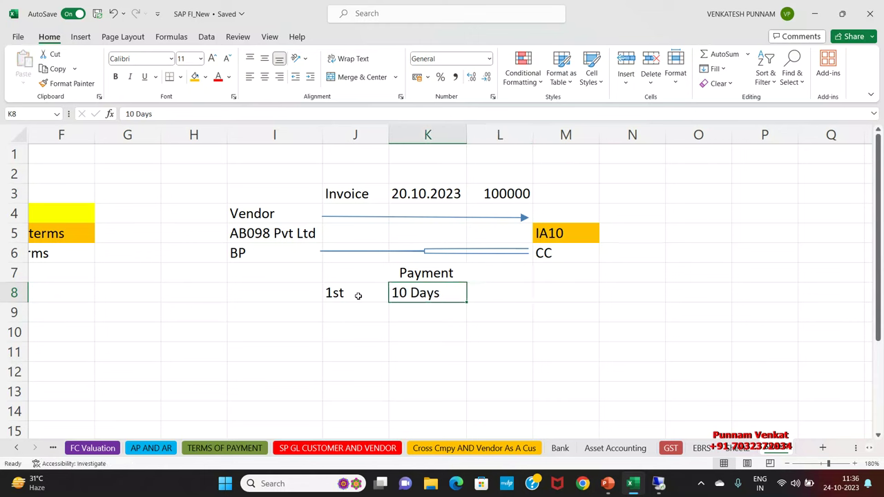
# Step: Complete the first payment row with 50% in L8 and 50000 in M8
pyautogui.press('Right')
pyautogui.write('50%')
pyautogui.press('Tab')
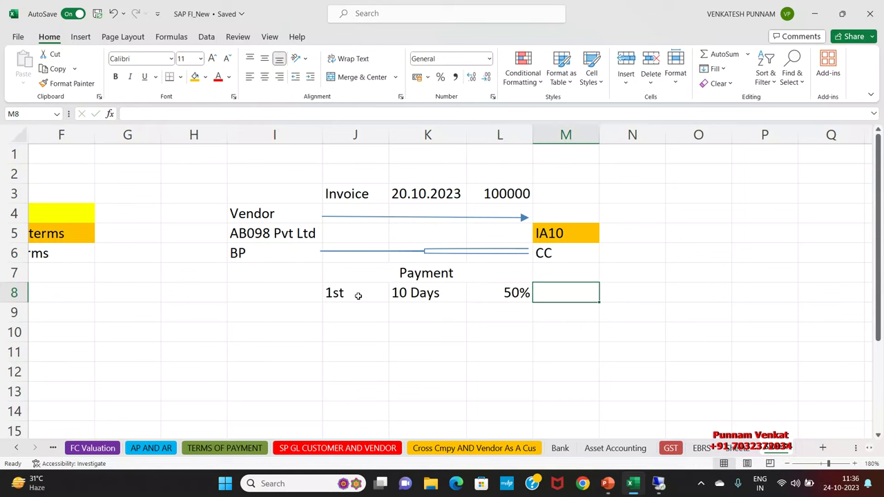
pyautogui.click(339, 197)
pyautogui.click(500, 193)
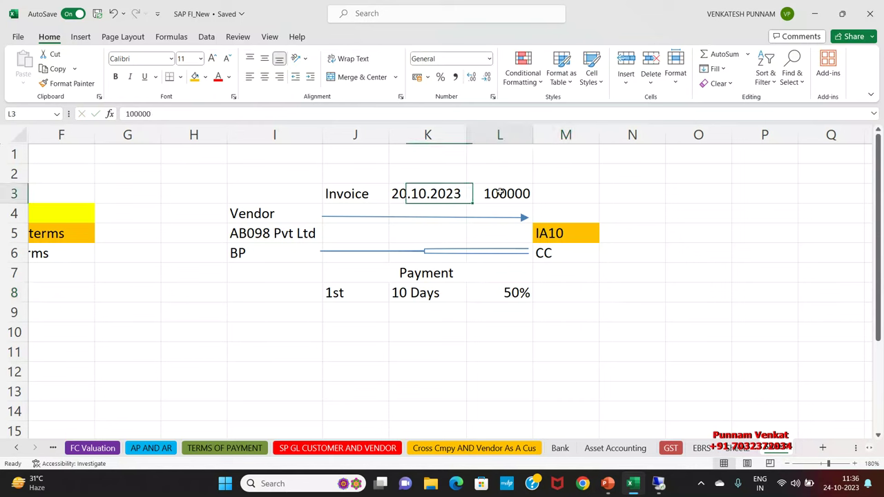
pyautogui.click(556, 292)
pyautogui.write('50000')
pyautogui.press('Return')
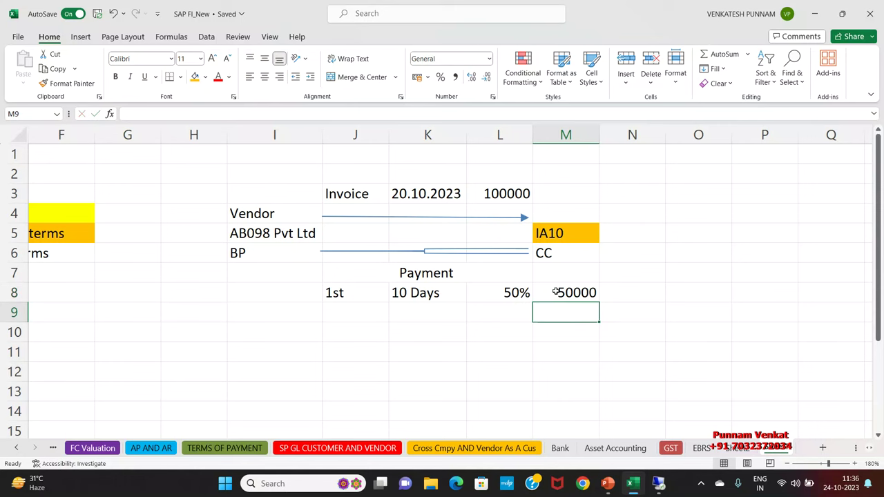
# Step: Start the second payment row with 2nd in J9 and 20 Days in K9
pyautogui.press('Left')
pyautogui.press('Left')
pyautogui.press('Left')
pyautogui.press('Left')
pyautogui.press('Right')
pyautogui.write('2nd')
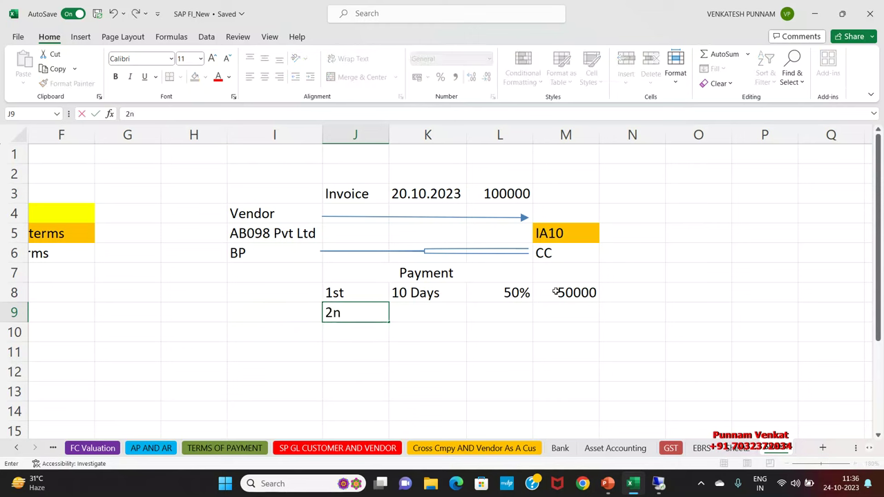
pyautogui.press('Tab')
pyautogui.write('20')
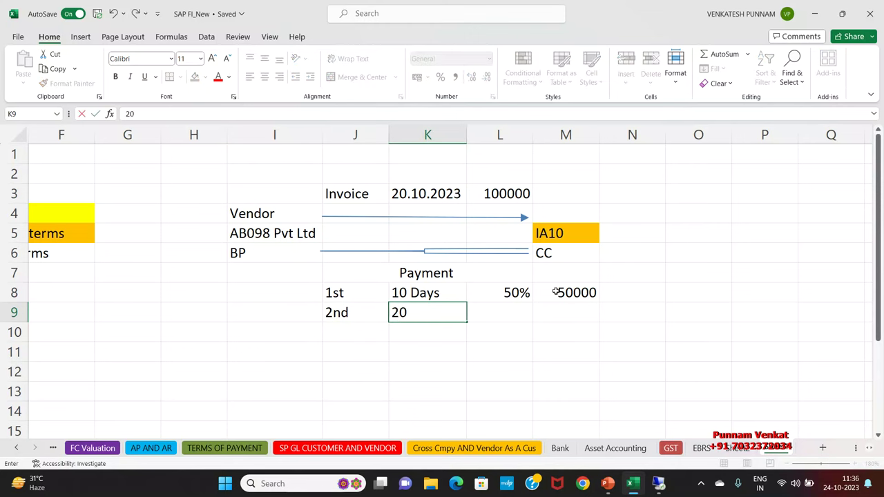
pyautogui.write(' Days')
pyautogui.press('Tab')
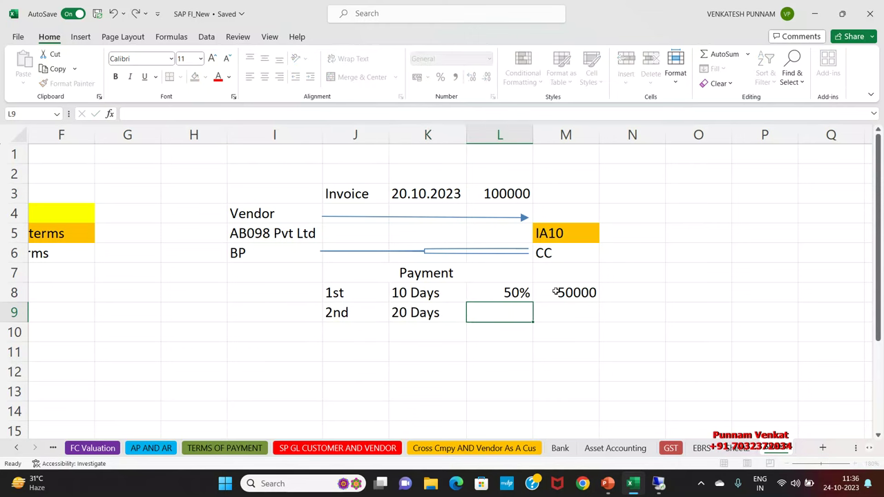
# Step: Complete the second payment row with 50% in L9 and 50000 in M9
pyautogui.write('50')
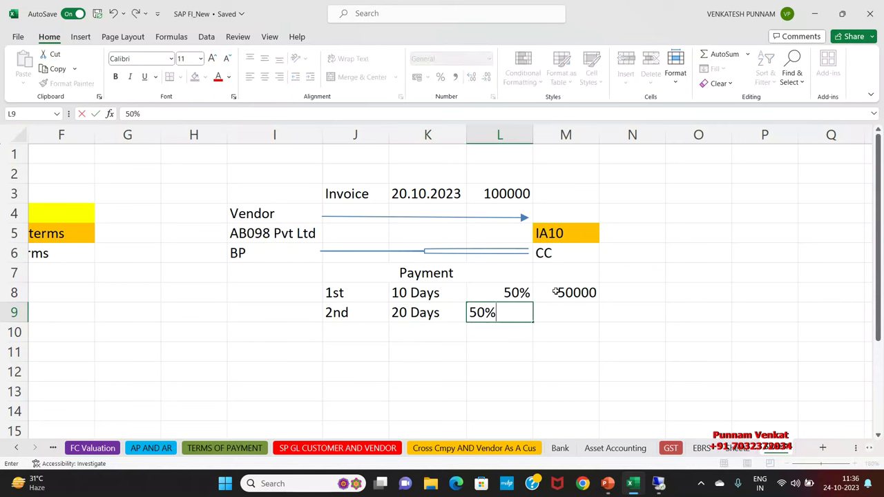
pyautogui.write('%')
pyautogui.press('Tab')
pyautogui.write('50000')
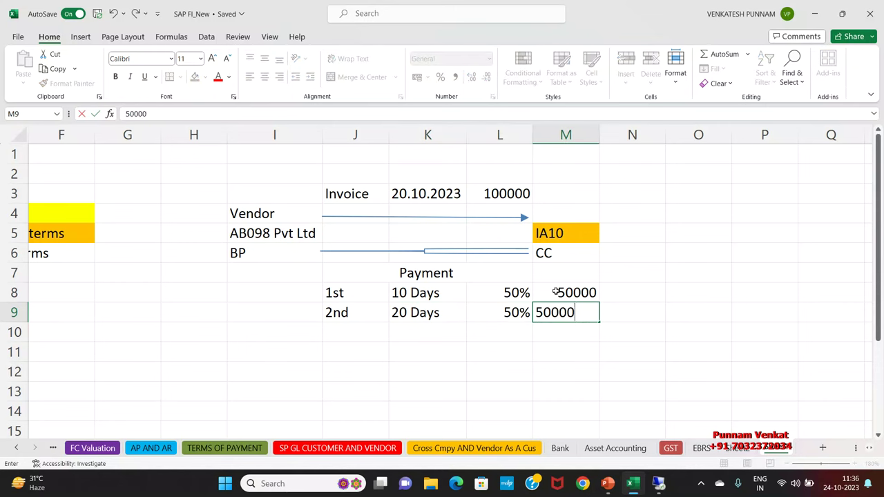
pyautogui.press('Return')
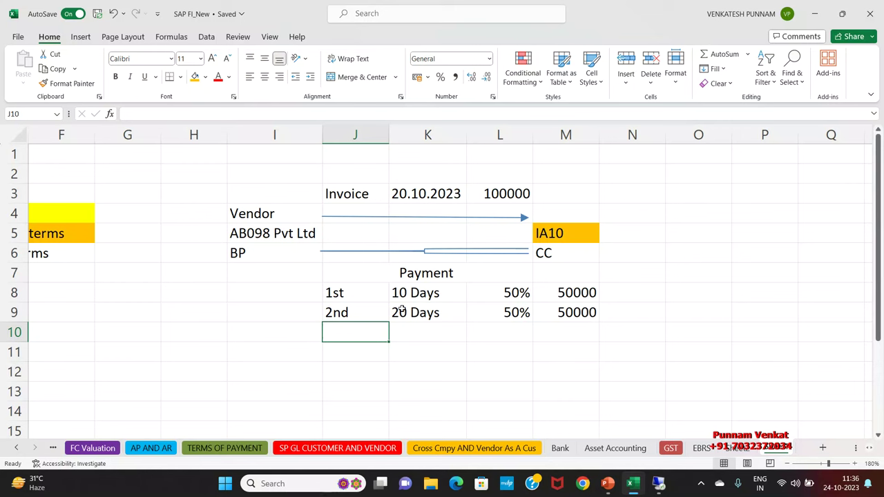
# Step: Move both payment rows from J8:M9 one column over so they start in cell I8
pyautogui.click(371, 294)
pyautogui.moveTo(370, 294); pyautogui.dragTo(577, 314)
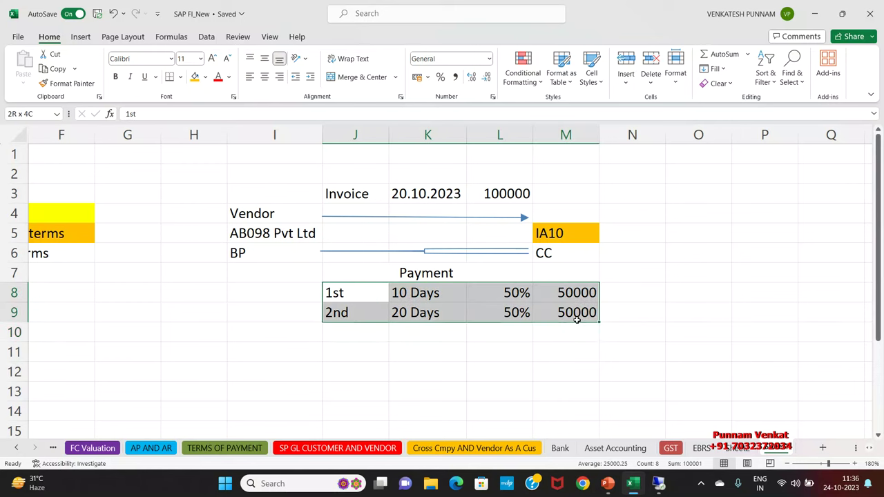
pyautogui.hotkey('ctrl', 'c')
pyautogui.click(299, 294)
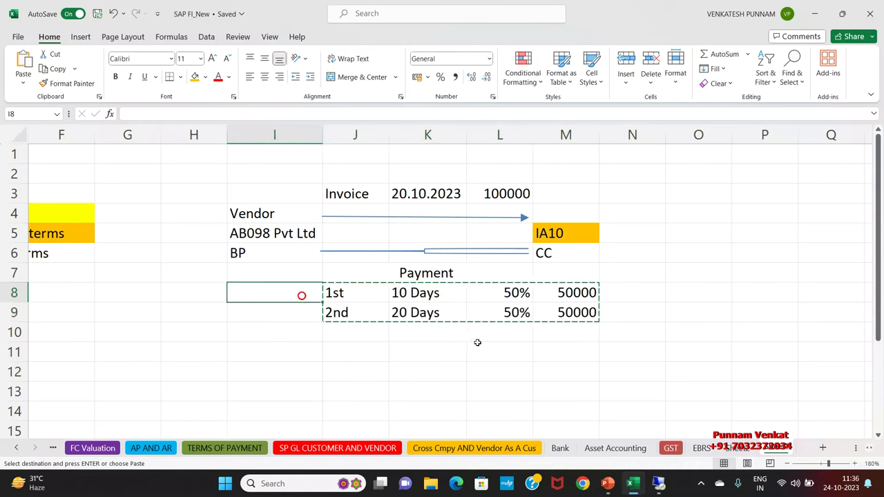
pyautogui.hotkey('ctrl', 'v')
pyautogui.moveTo(470, 341); pyautogui.dragTo(467, 341)
pyautogui.click(279, 312)
# Step: Fill the payment rows in I8:L9 with orange
pyautogui.moveTo(265, 295); pyautogui.dragTo(525, 315)
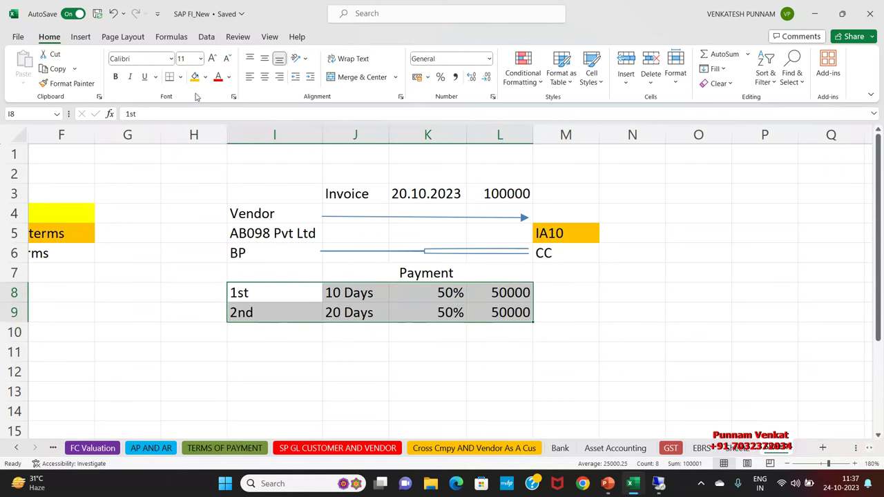
pyautogui.click(195, 77)
pyautogui.click(292, 317)
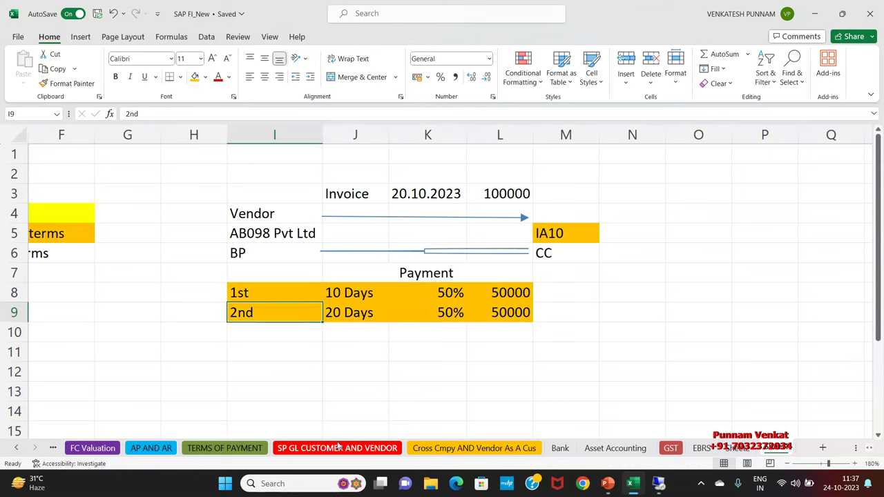
# Step: Review the company code, each instalment's days, percentage and amount, and the invoice details in row 3
pyautogui.click(282, 194)
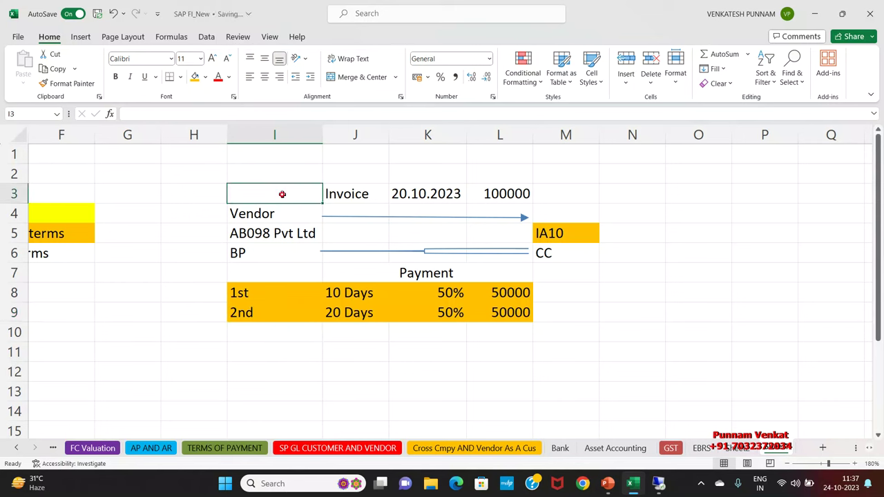
pyautogui.click(566, 228)
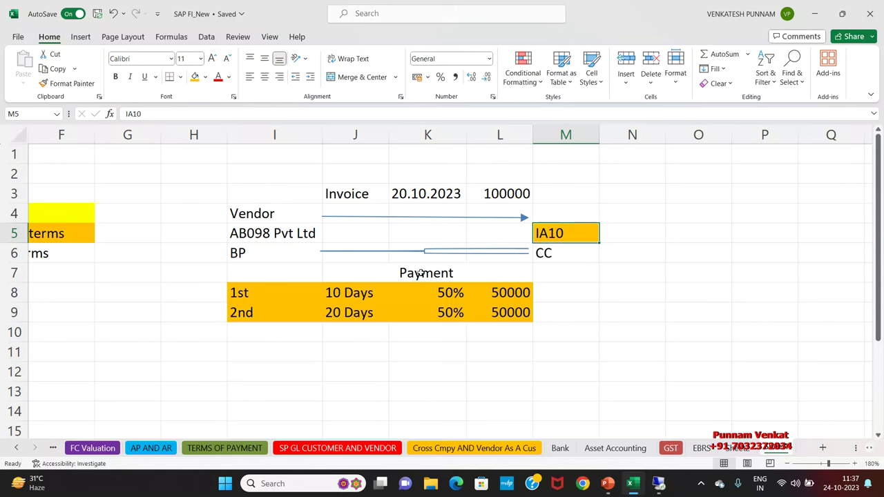
pyautogui.click(259, 292)
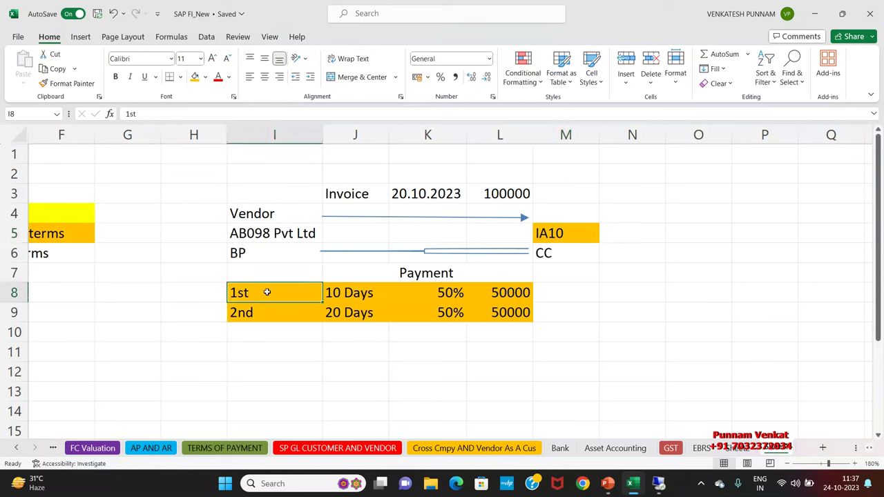
pyautogui.click(352, 292)
pyautogui.click(421, 292)
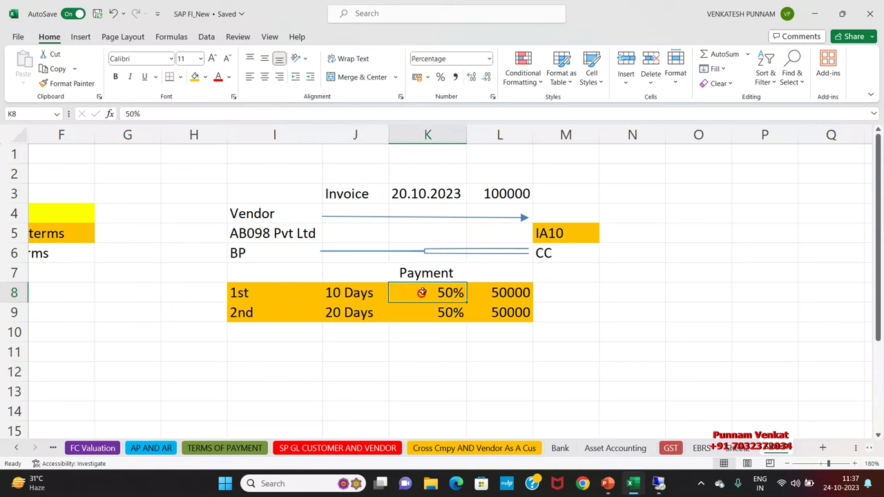
pyautogui.click(263, 312)
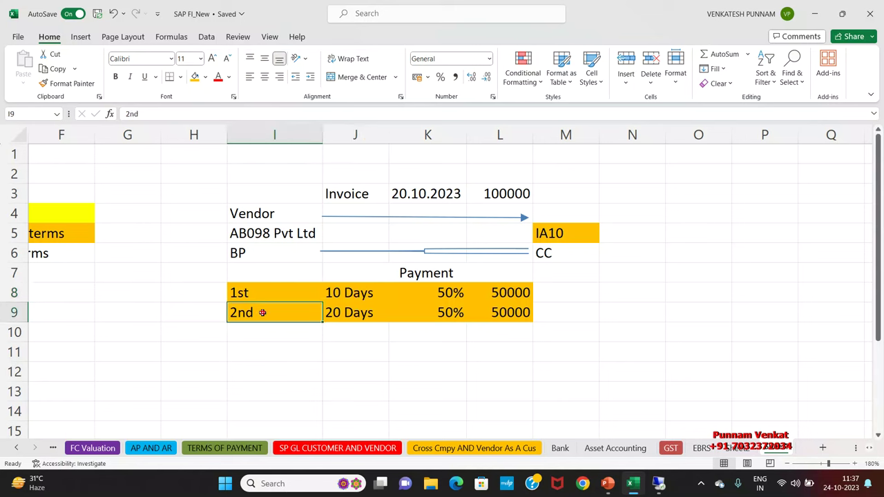
pyautogui.click(353, 319)
pyautogui.click(427, 319)
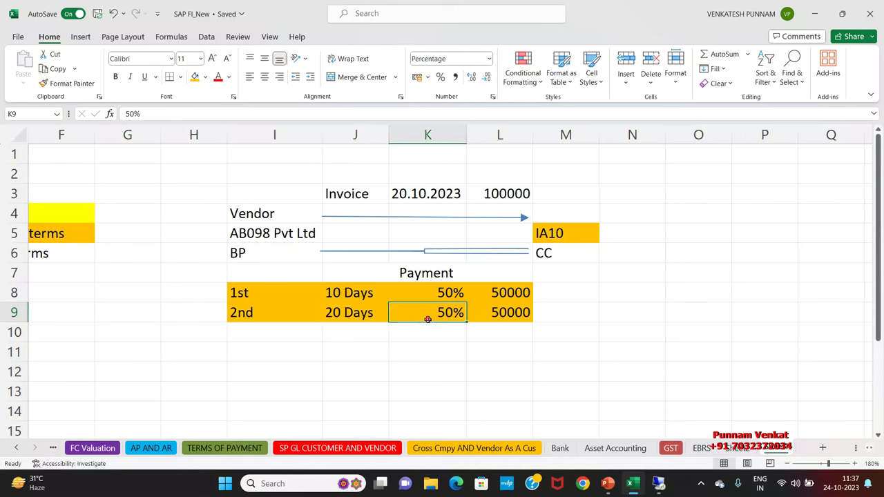
pyautogui.moveTo(495, 294); pyautogui.dragTo(497, 316)
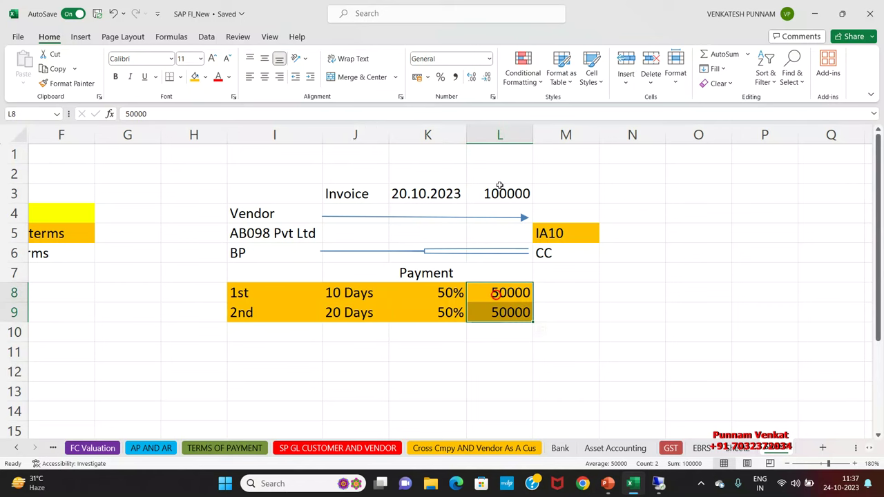
pyautogui.click(497, 193)
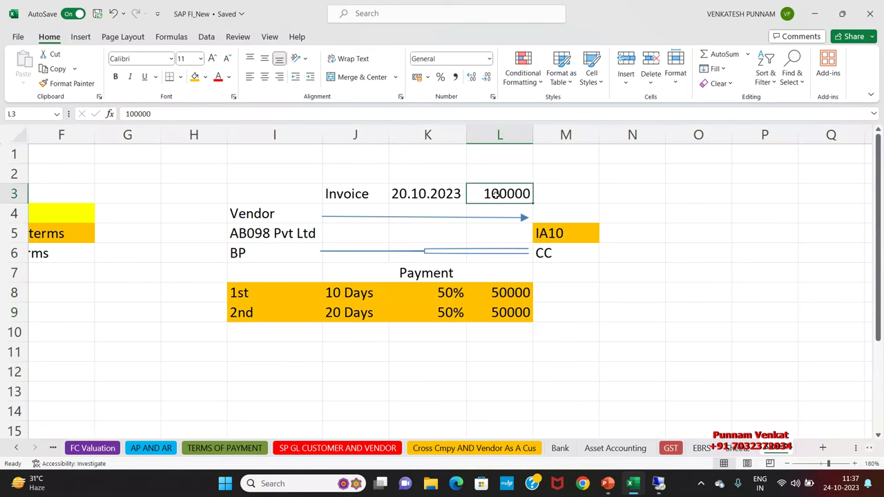
pyautogui.moveTo(281, 193); pyautogui.dragTo(526, 193)
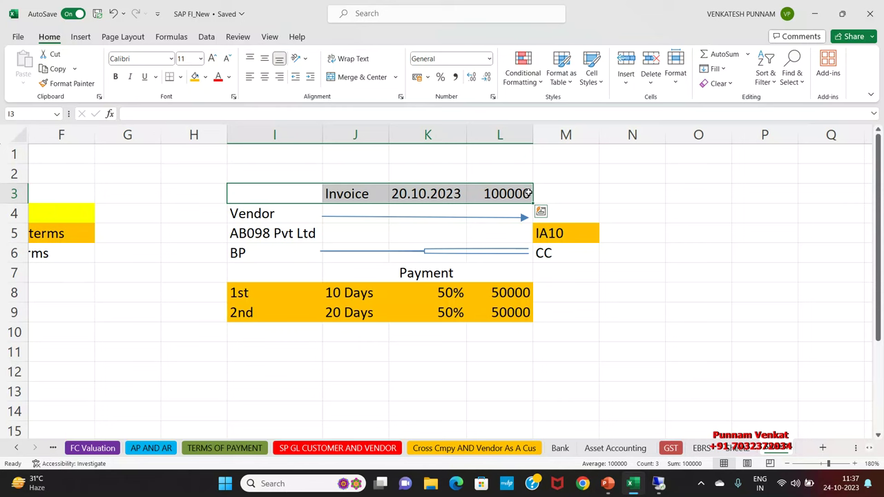
pyautogui.click(681, 338)
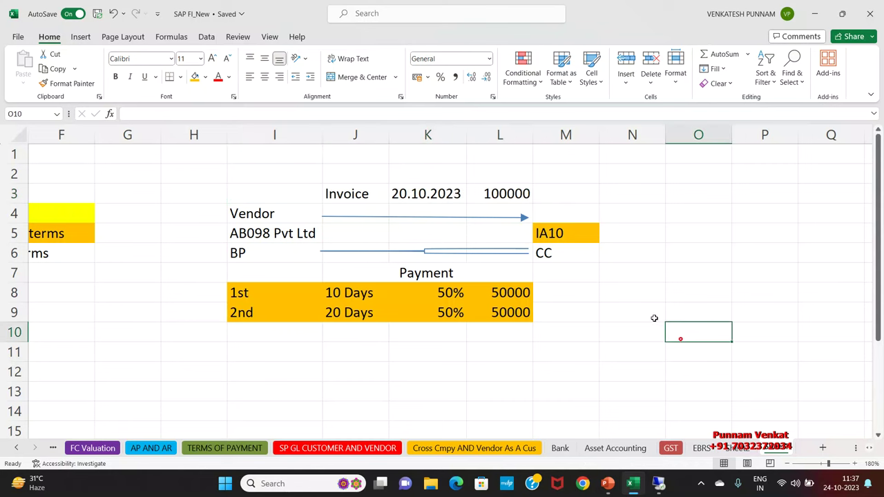
# Step: Enter the customer company ACH098 Pvt ltd in cell R5, on the same row as IA10
pyautogui.click(574, 235)
pyautogui.press('Right')
pyautogui.press('Right')
pyautogui.press('Right')
pyautogui.press('Right')
pyautogui.press('Right')
pyautogui.press('Right')
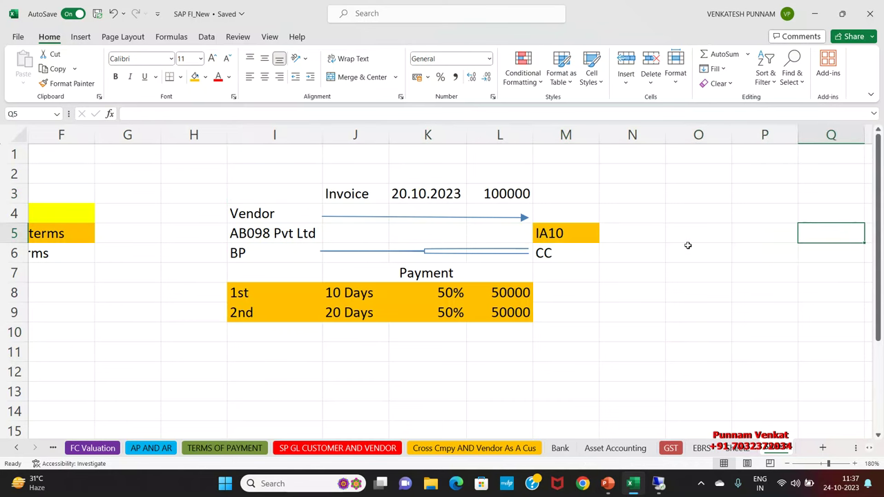
pyautogui.press('Left')
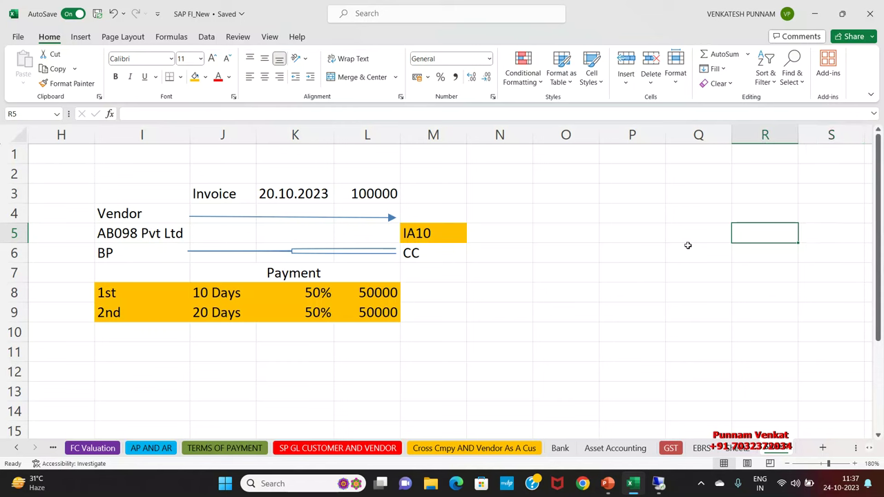
pyautogui.write('AC')
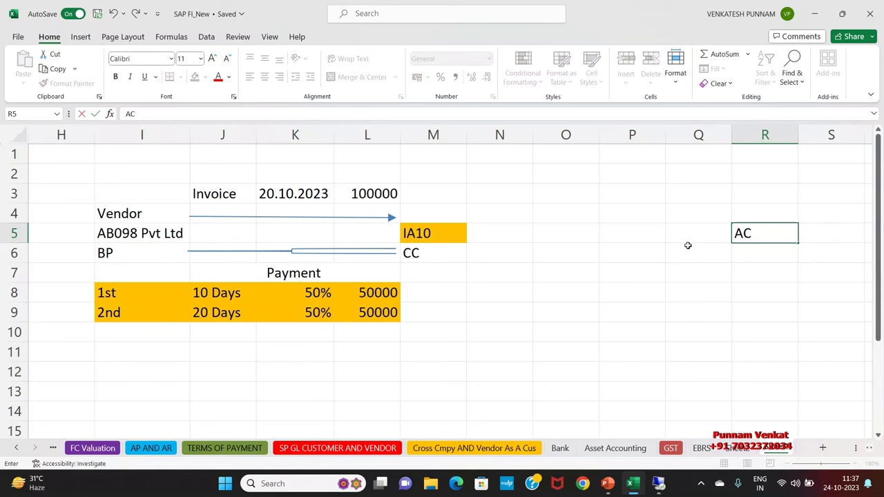
pyautogui.write('H098 Pvt ltd')
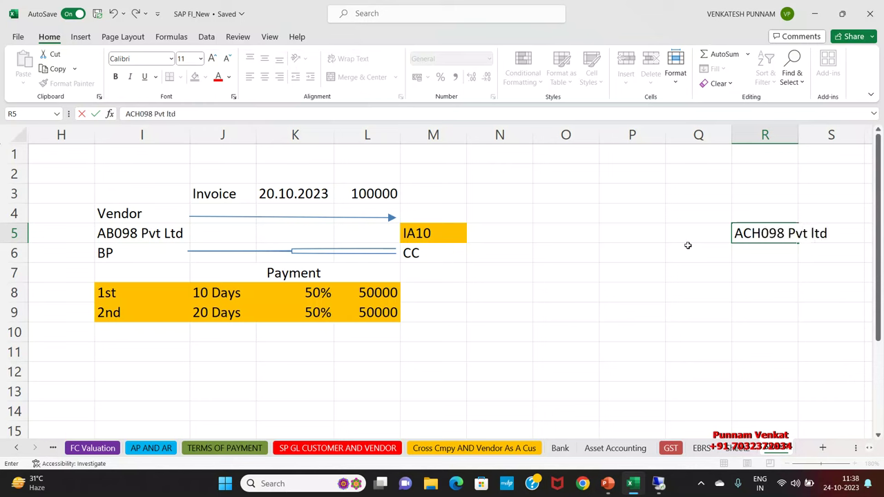
pyautogui.press('Return')
# Step: Label the customer block with Customer in R4 and BP in R6
pyautogui.press('Up')
pyautogui.press('Up')
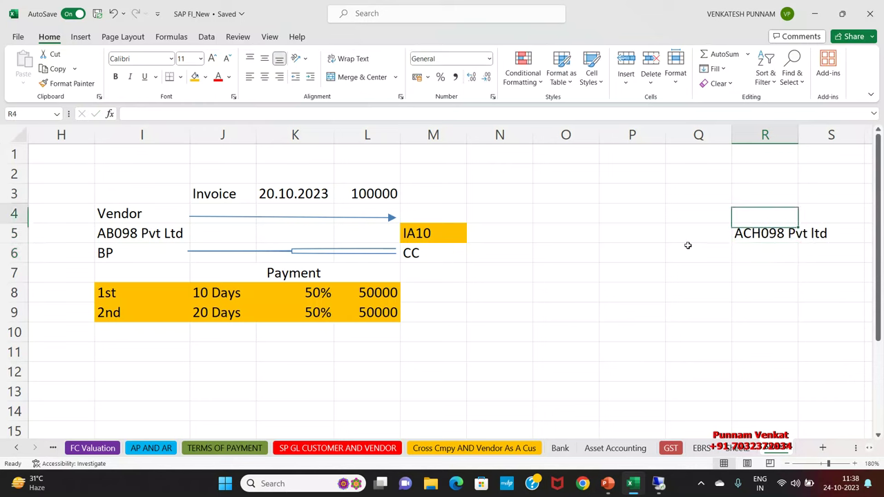
pyautogui.write('Customer')
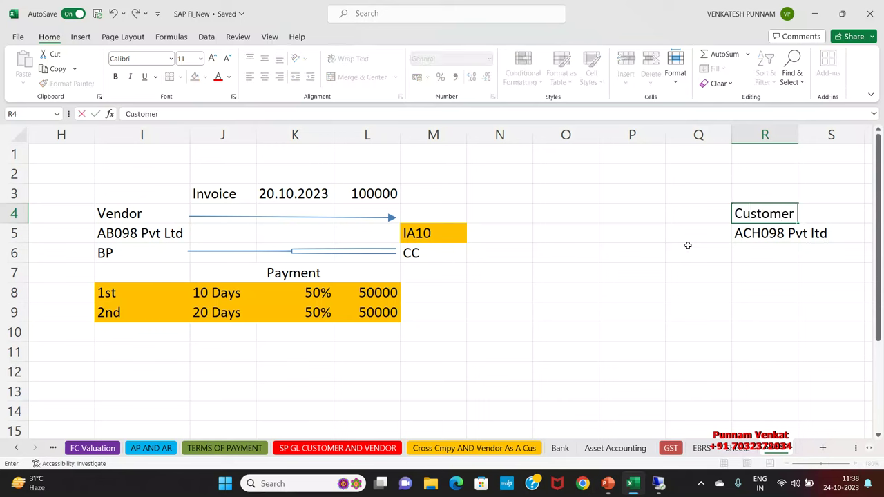
pyautogui.press('Return')
pyautogui.press('Return')
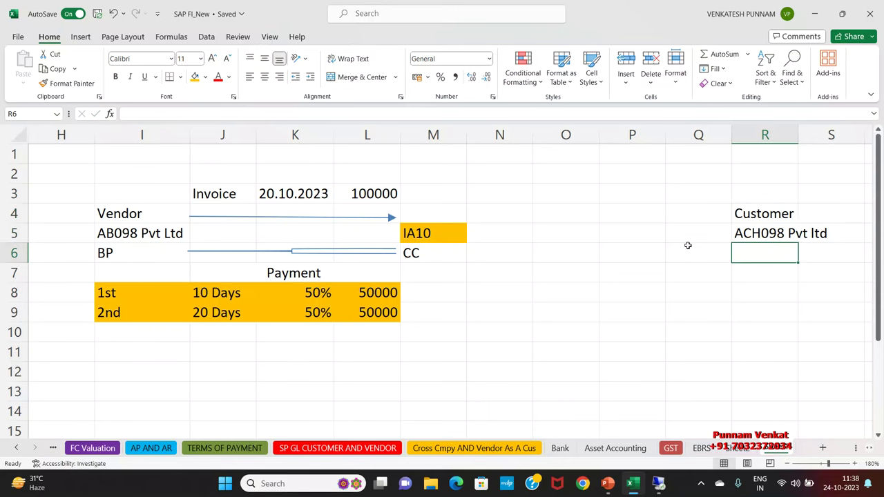
pyautogui.write('BP')
pyautogui.press('Return')
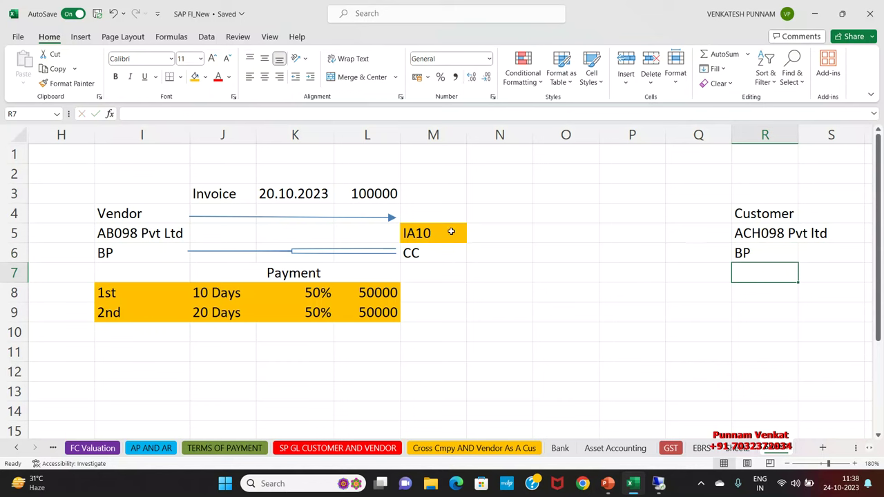
# Step: Merge and center the Payment heading across I7:L7 above the payment rows
pyautogui.click(304, 269)
pyautogui.moveTo(154, 270); pyautogui.dragTo(361, 276)
pyautogui.click(347, 79)
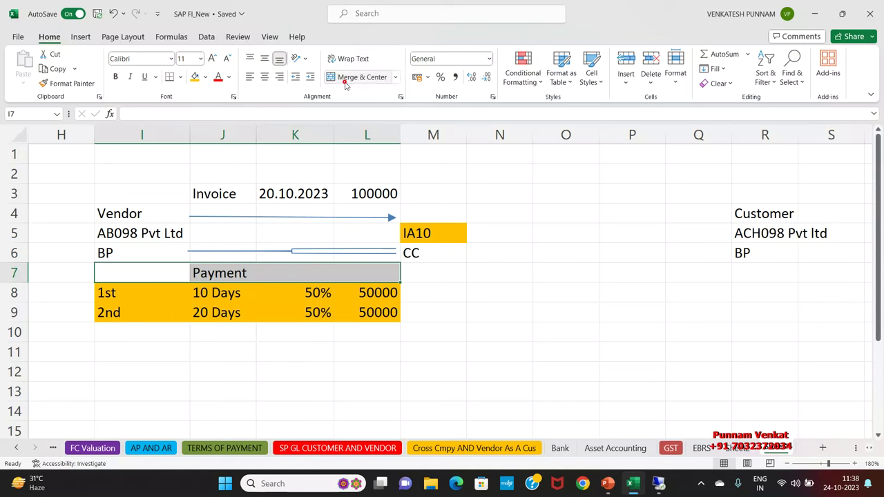
pyautogui.click(344, 80)
pyautogui.click(542, 191)
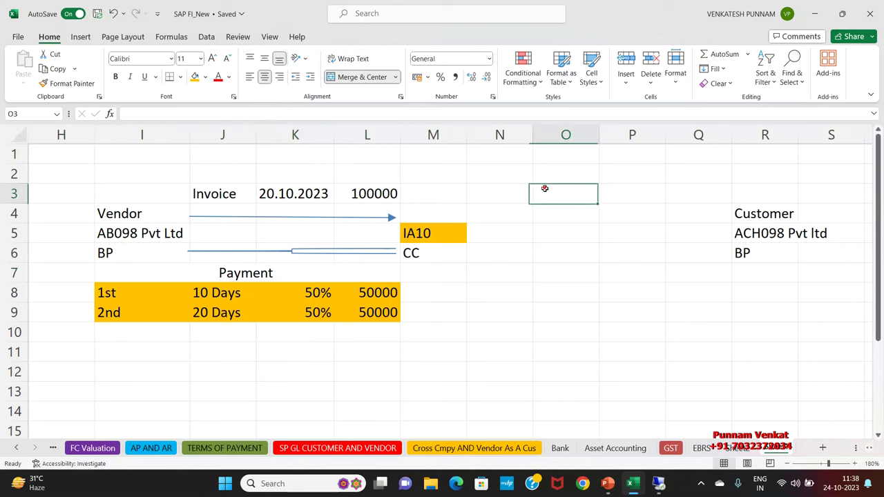
# Step: Draw a straight arrow along row 4 from above company code IA10 to the Customer label
pyautogui.click(572, 247)
pyautogui.click(80, 36)
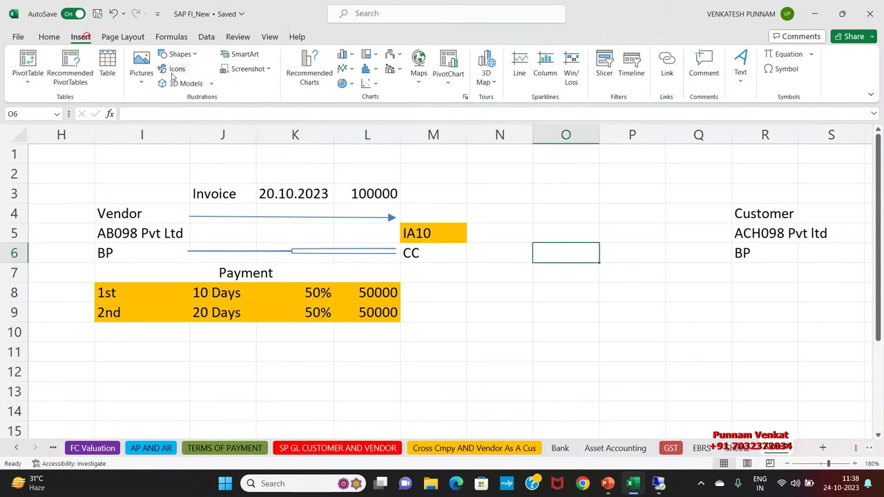
pyautogui.click(180, 54)
pyautogui.click(187, 92)
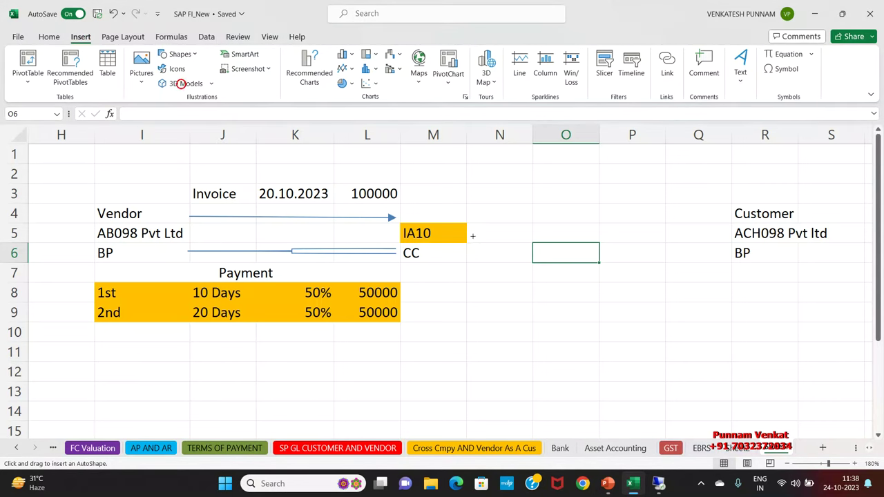
pyautogui.moveTo(451, 214); pyautogui.dragTo(721, 216)
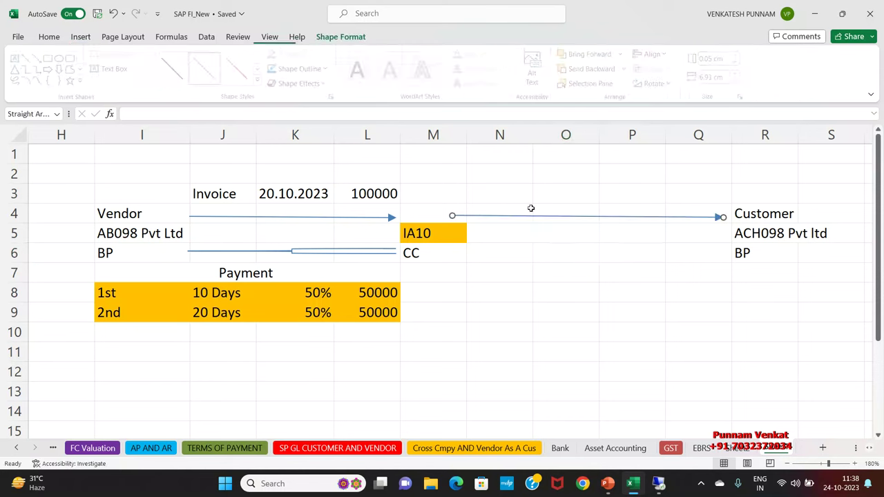
# Step: Label the customer invoice by entering Invoice in cell N3
pyautogui.click(491, 196)
pyautogui.write('iNCOIE')
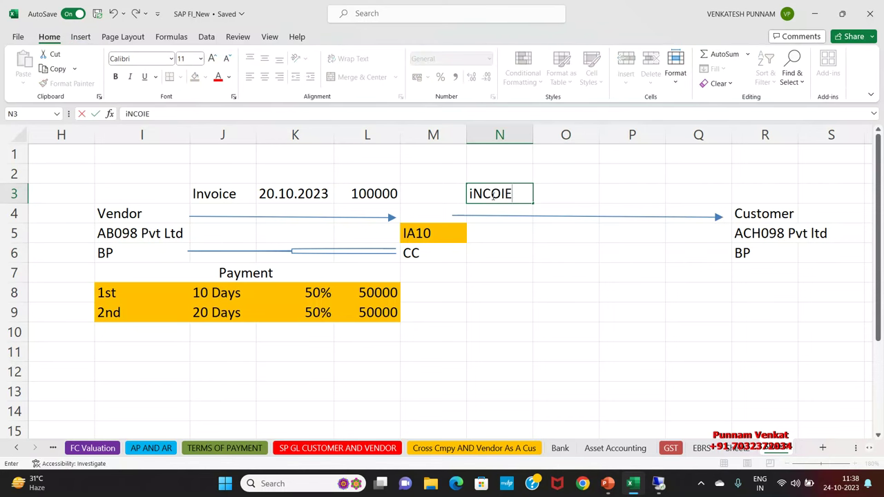
pyautogui.press('BackSpace')
pyautogui.press('BackSpace')
pyautogui.press('BackSpace')
pyautogui.press('BackSpace')
pyautogui.press('BackSpace')
pyautogui.write('voice')
pyautogui.press('Tab')
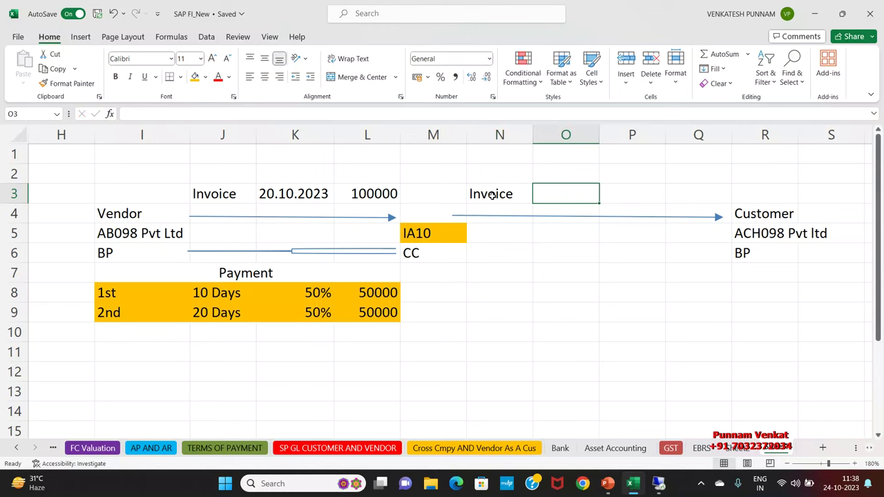
# Step: Enter the invoice date 20.10.2023 in O3 and the amount 100000 in P3, and fit column O to its contents
pyautogui.write('20.10.2023')
pyautogui.press('Tab')
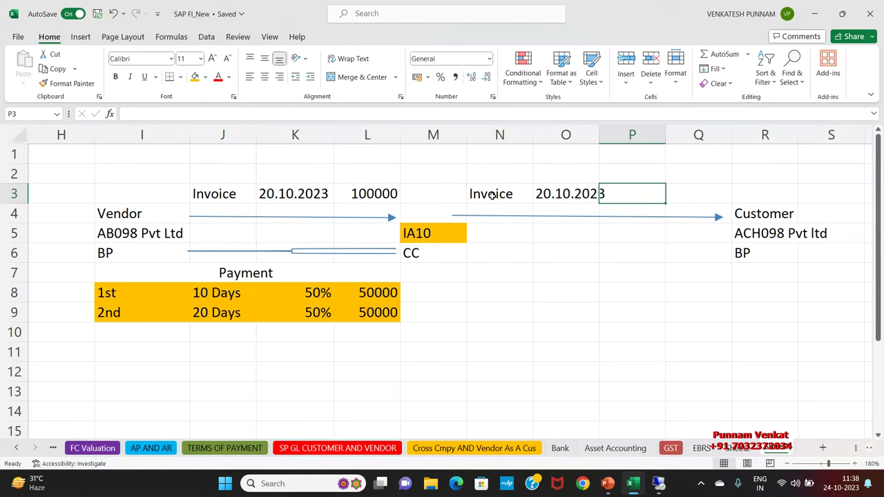
pyautogui.write('10000')
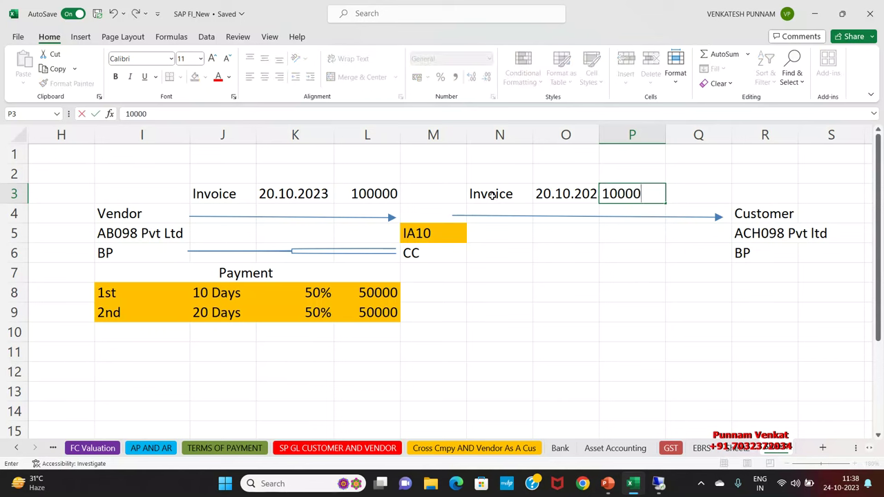
pyautogui.write('0')
pyautogui.press('Return')
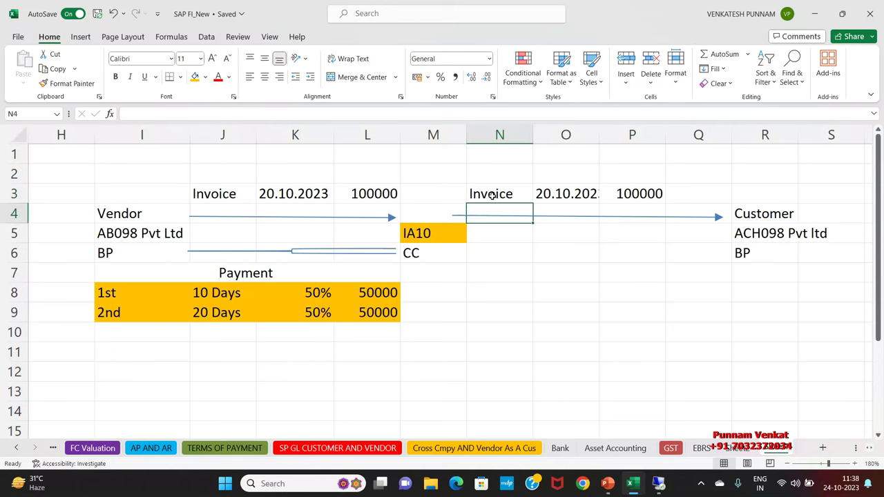
pyautogui.doubleClick(600, 135)
# Step: Draw a straight, level arrow along row 6 from the customer's BP back to CC
pyautogui.click(651, 247)
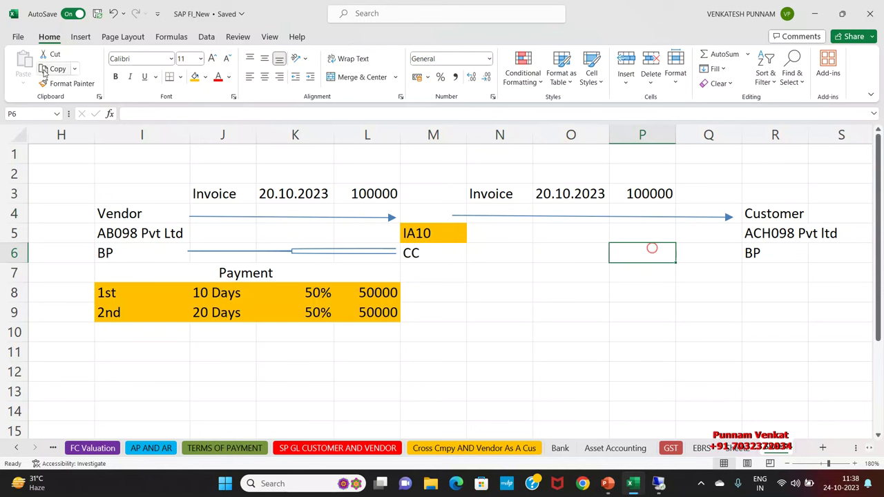
pyautogui.click(80, 36)
pyautogui.click(181, 55)
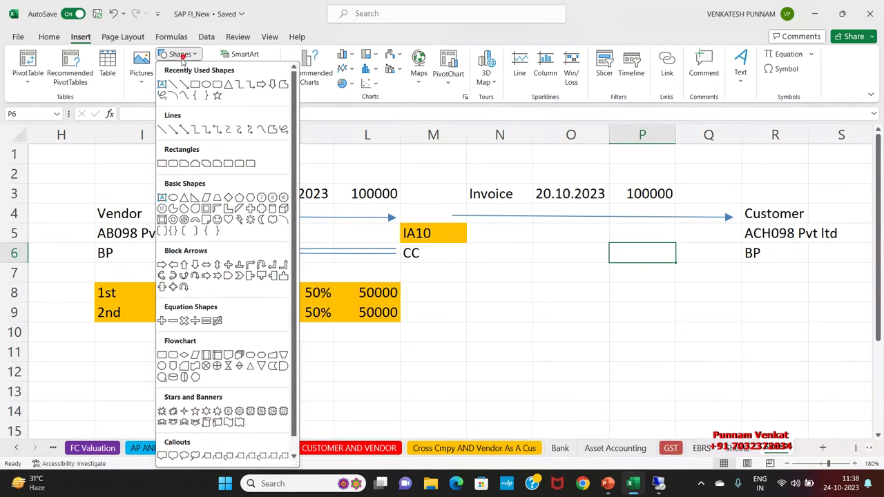
pyautogui.click(183, 84)
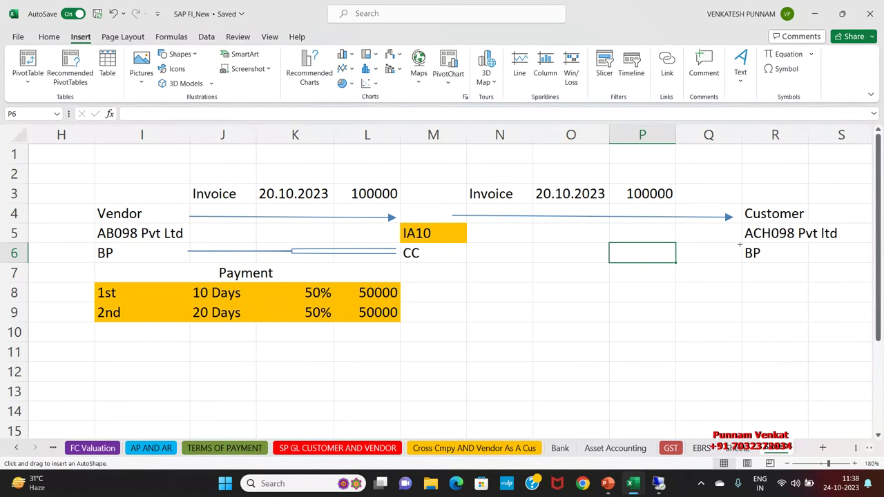
pyautogui.moveTo(737, 242); pyautogui.dragTo(472, 248)
pyautogui.click(538, 292)
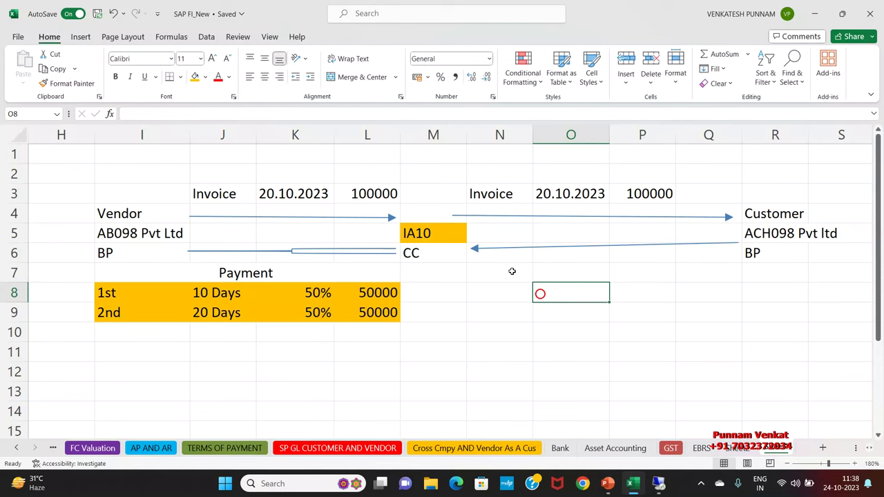
pyautogui.click(739, 243)
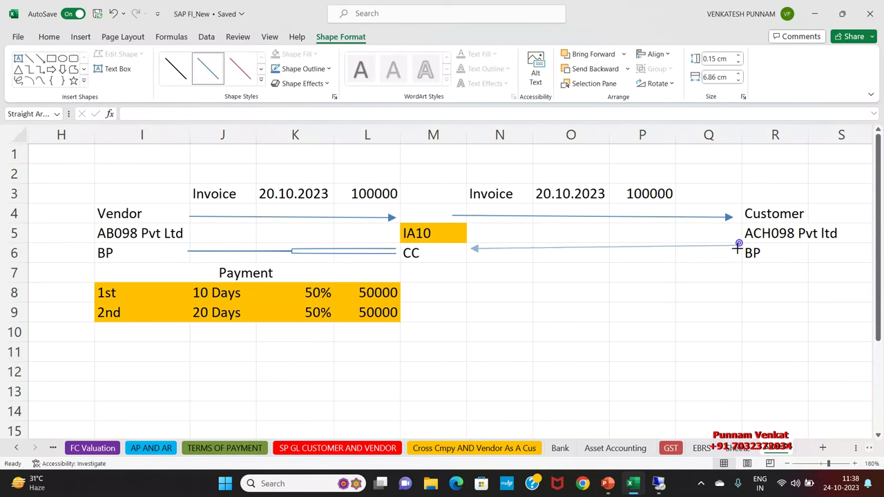
pyautogui.click(673, 283)
# Step: Add a Payment heading in row 7 below the customer arrow, merged and centered across N7:Q7
pyautogui.moveTo(509, 274); pyautogui.dragTo(690, 272)
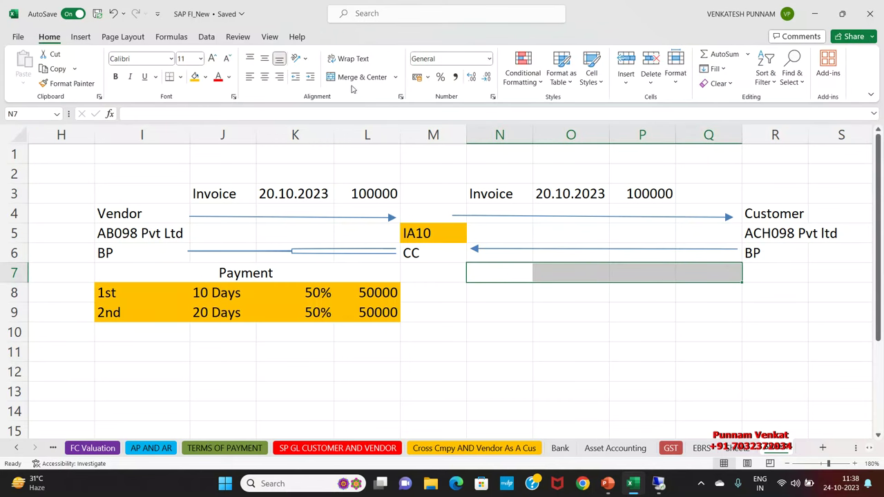
pyautogui.click(548, 266)
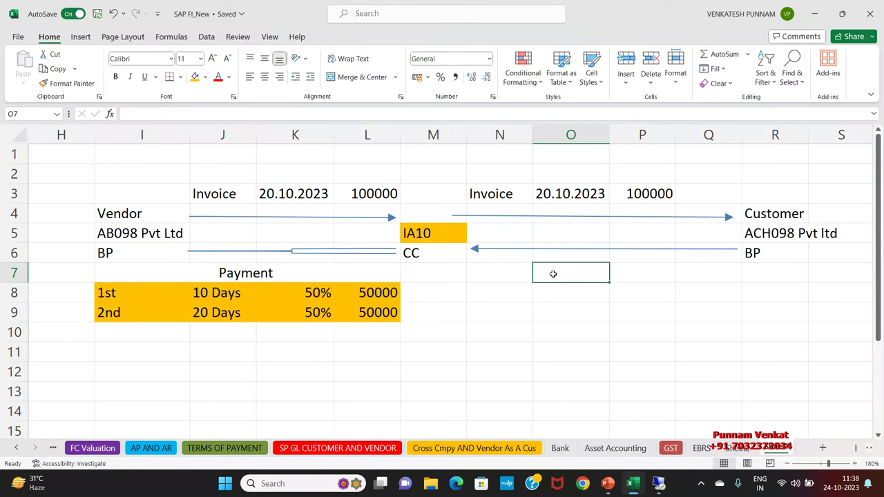
pyautogui.write('Payment')
pyautogui.press('Return')
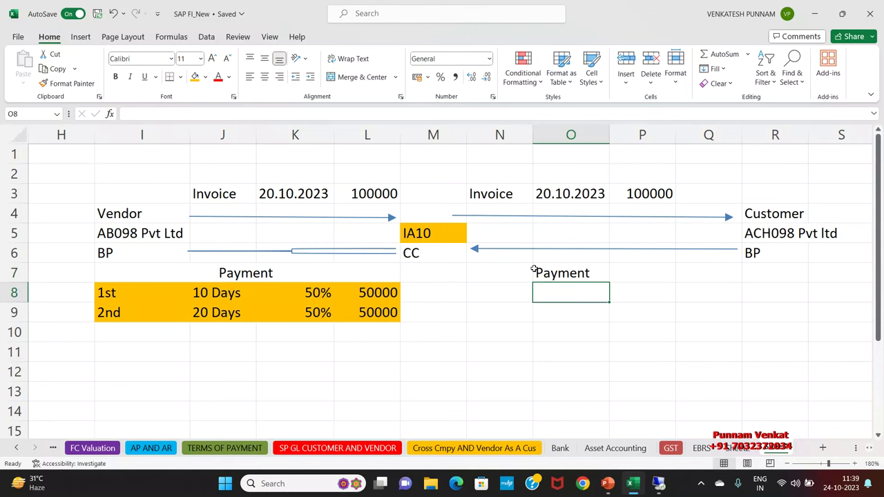
pyautogui.moveTo(512, 274); pyautogui.dragTo(708, 274)
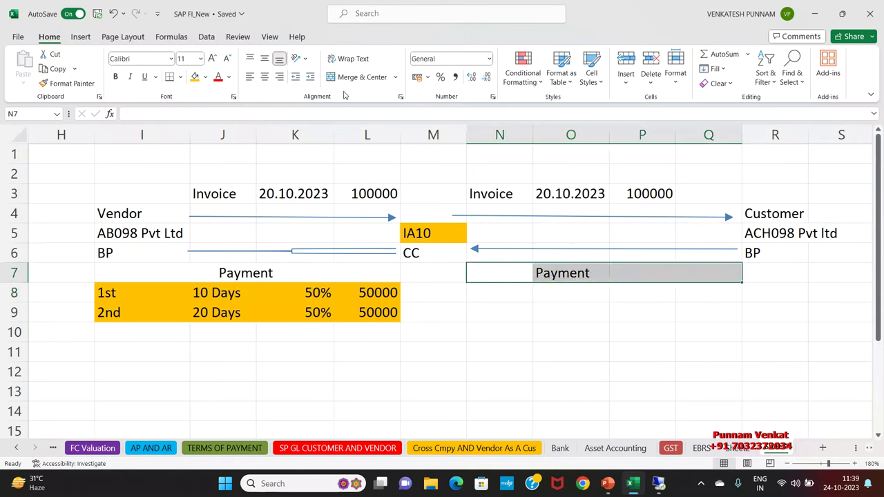
pyautogui.click(361, 77)
pyautogui.click(477, 332)
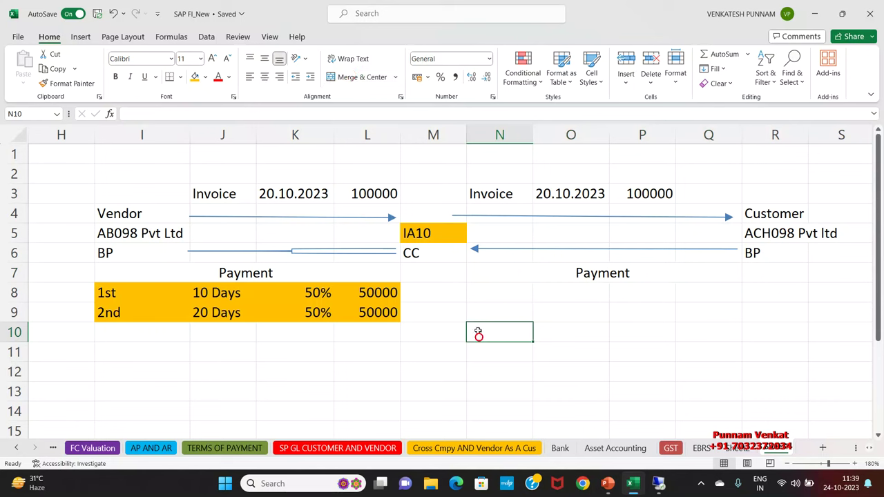
# Step: Enter the customer instalment labels 1st, 2nd and 3nd in cells N8:N10
pyautogui.click(501, 299)
pyautogui.write('1st')
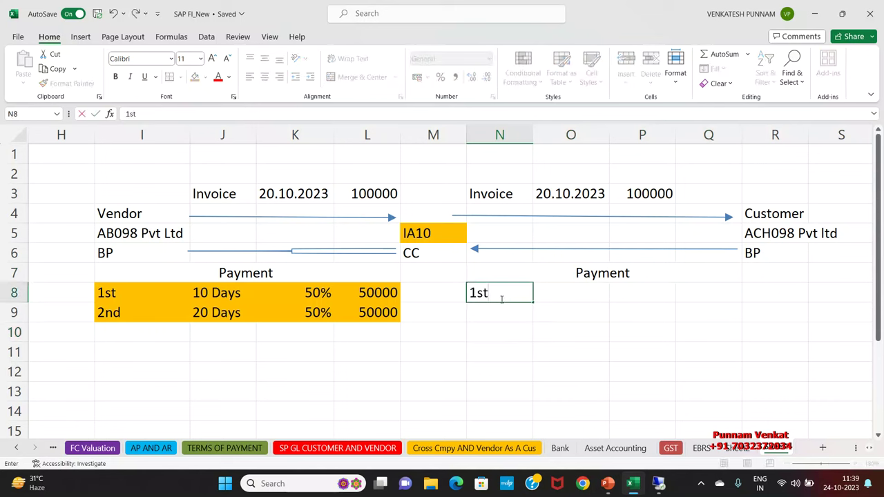
pyautogui.press('Return')
pyautogui.write('2nd')
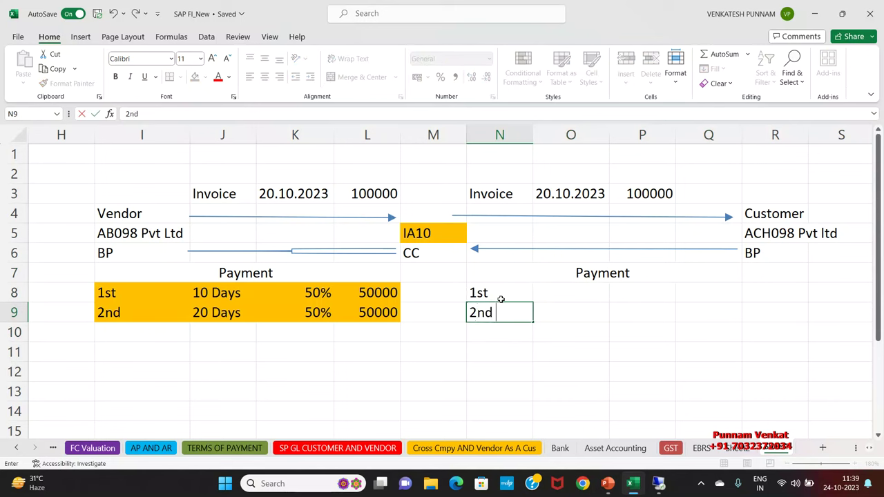
pyautogui.press('Return')
pyautogui.write('3nd')
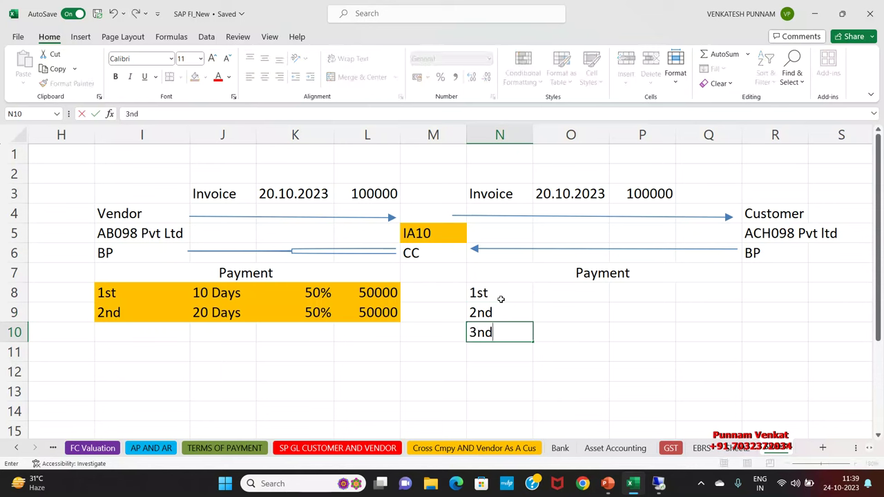
pyautogui.press('Tab')
# Step: Enter the customer instalment terms 10 Days, 20 Days and 30 Days in cells O8:O10
pyautogui.press('Up')
pyautogui.press('Left')
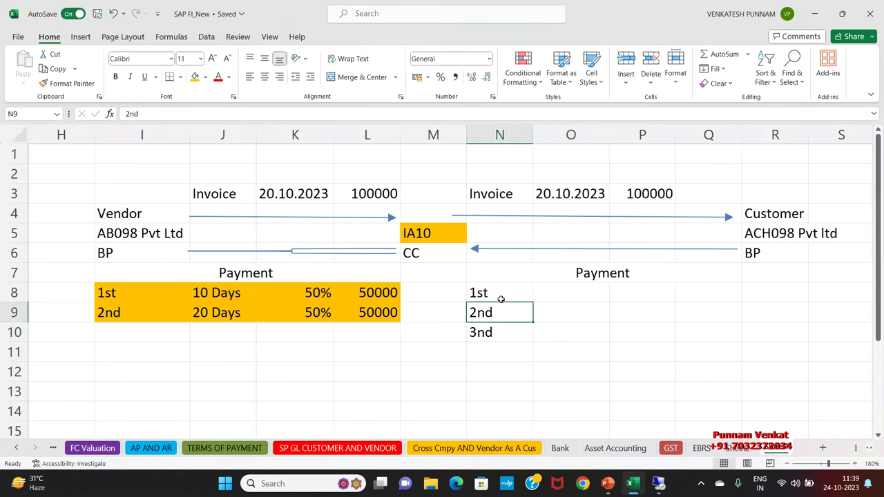
pyautogui.press('Up')
pyautogui.press('Right')
pyautogui.write('10 Days')
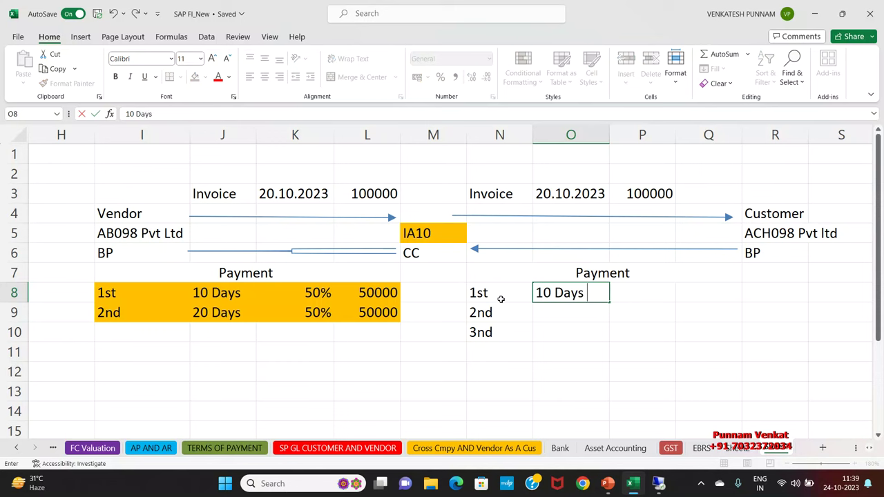
pyautogui.press('Return')
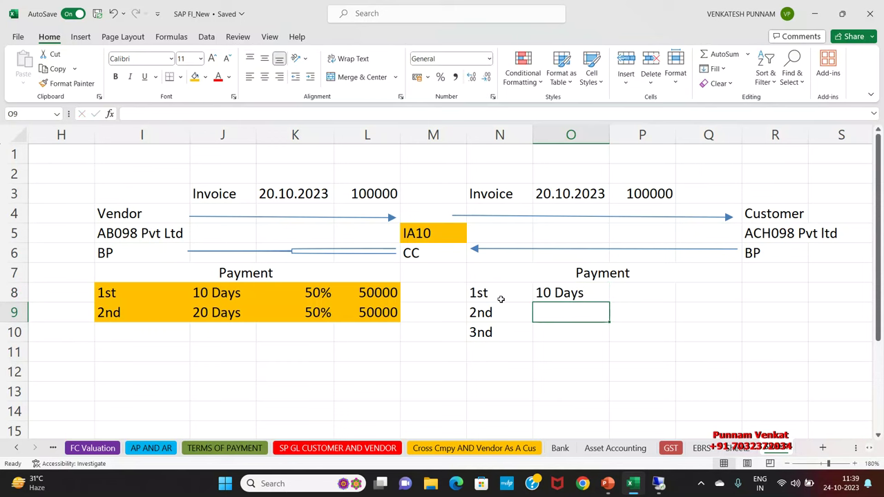
pyautogui.write('20 Days')
pyautogui.press('Return')
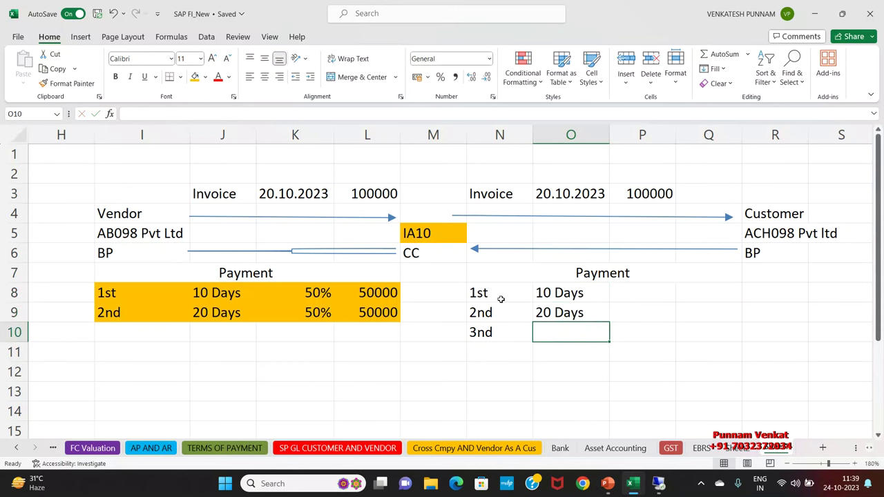
pyautogui.write('30 Days')
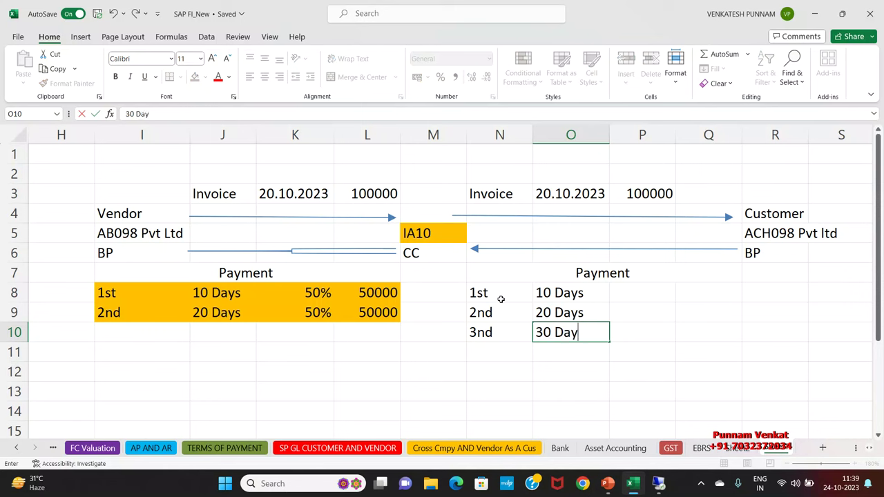
pyautogui.press('Return')
# Step: Enter 30% in P8 as the first customer instalment's percentage
pyautogui.press('Up')
pyautogui.press('Up')
pyautogui.press('Up')
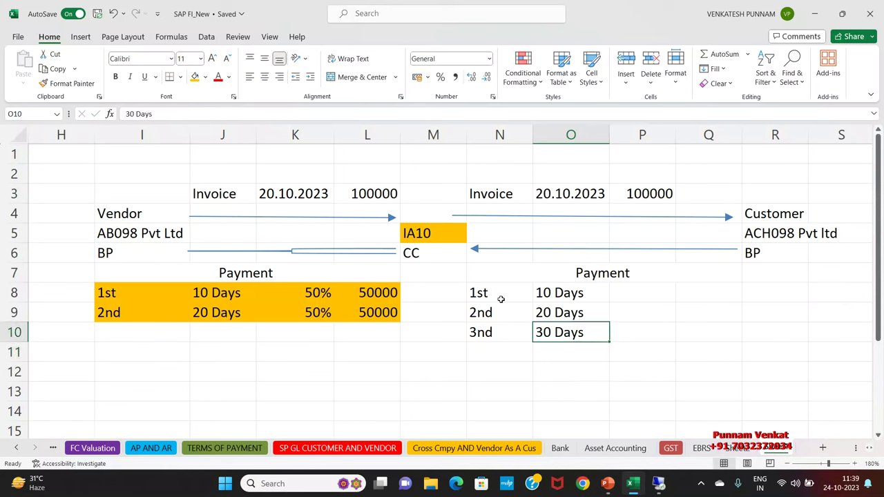
pyautogui.press('Right')
pyautogui.write('30')
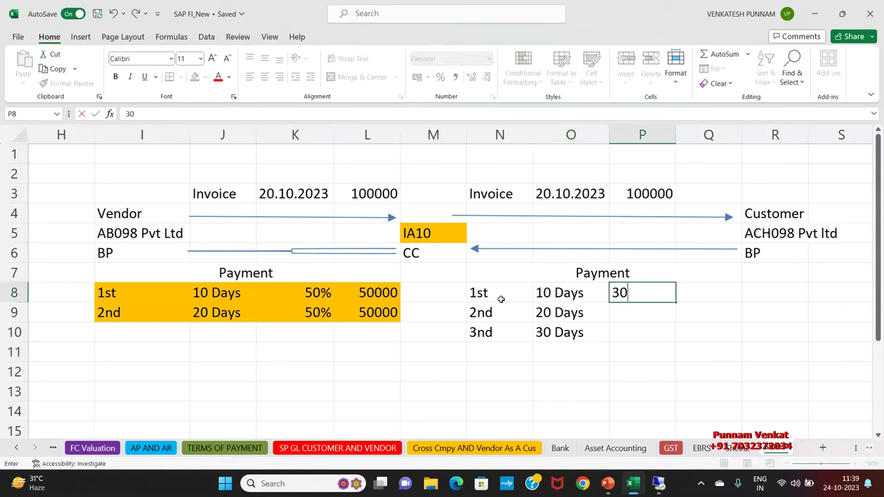
pyautogui.write('%')
pyautogui.press('Return')
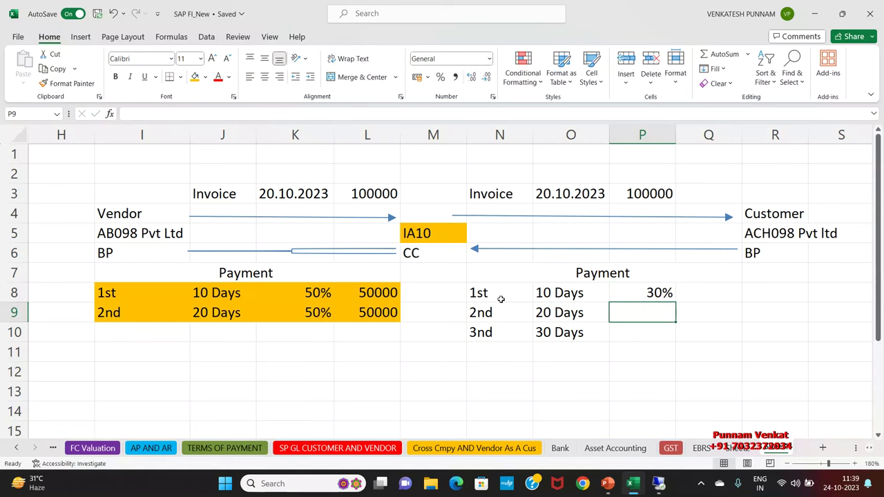
# Step: Enter 30000 in Q8 as the first customer instalment's amount
pyautogui.click(627, 293)
pyautogui.click(635, 196)
pyautogui.click(702, 294)
pyautogui.write('3-')
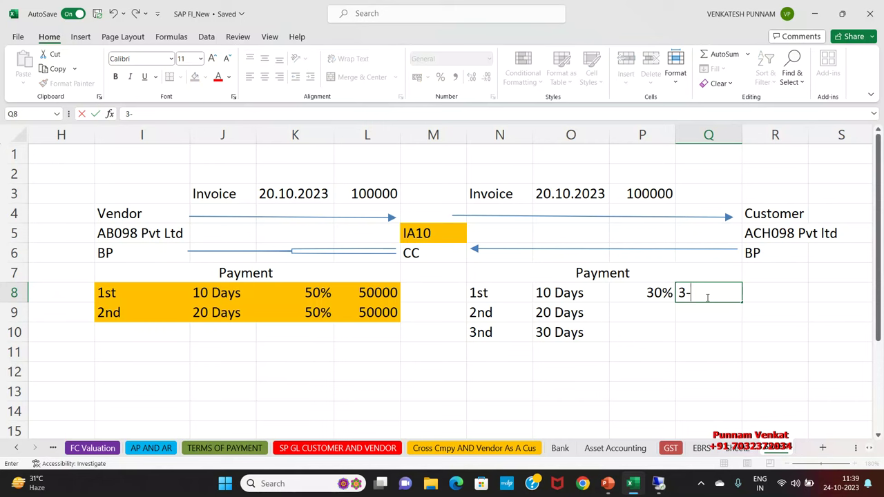
pyautogui.press('BackSpace')
pyautogui.write('30000')
pyautogui.press('Return')
# Step: Enter the second customer instalment's percentage 30% in P9 and its amount 30000 in Q9
pyautogui.press('Left')
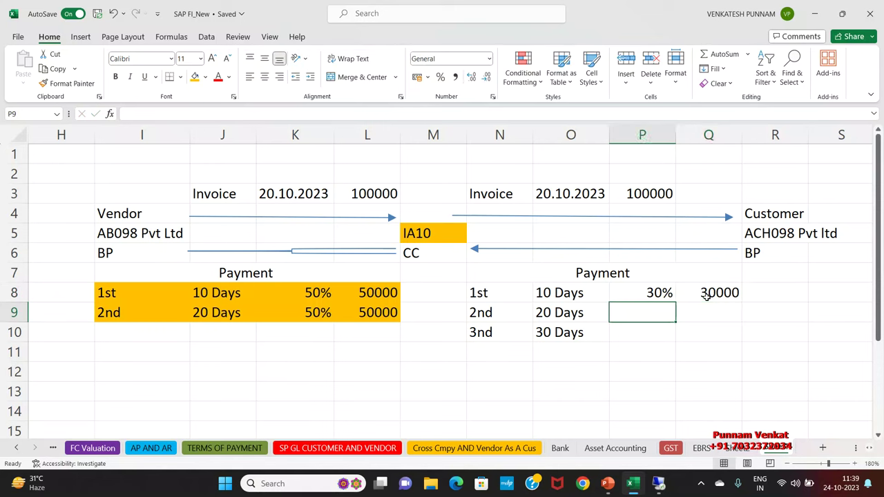
pyautogui.write('30%')
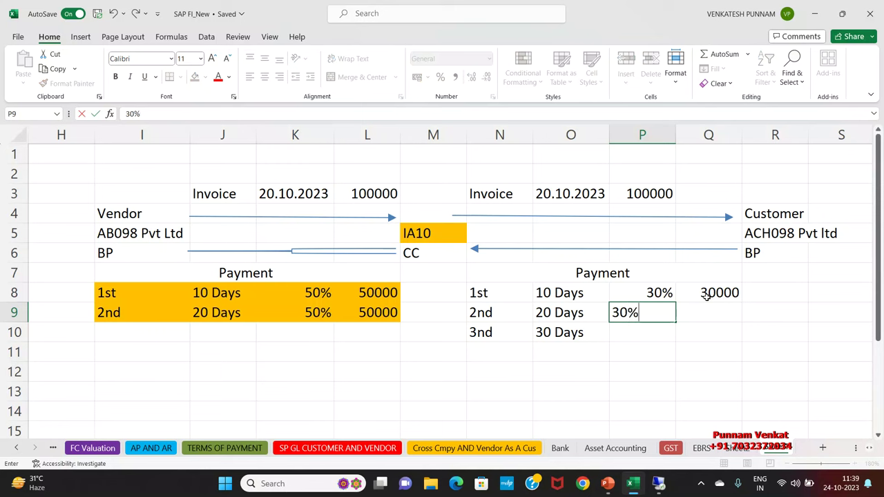
pyautogui.press('Tab')
pyautogui.write('30000\\')
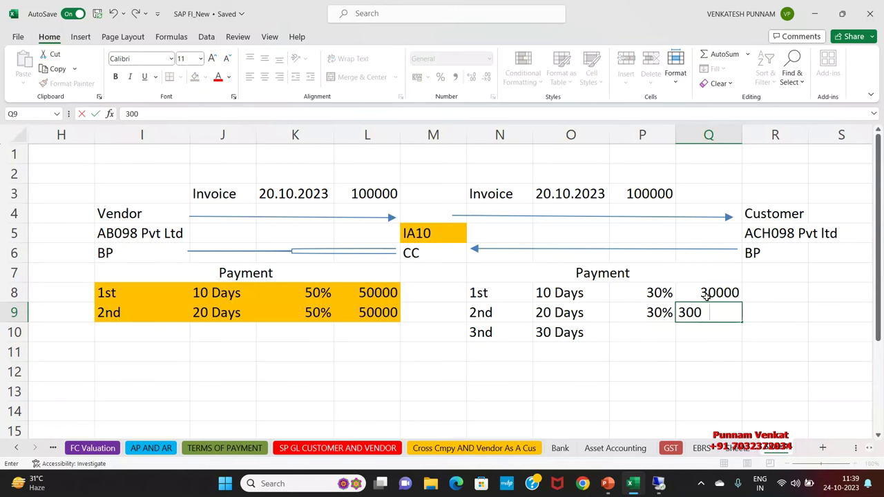
pyautogui.press('Return')
pyautogui.press('Up')
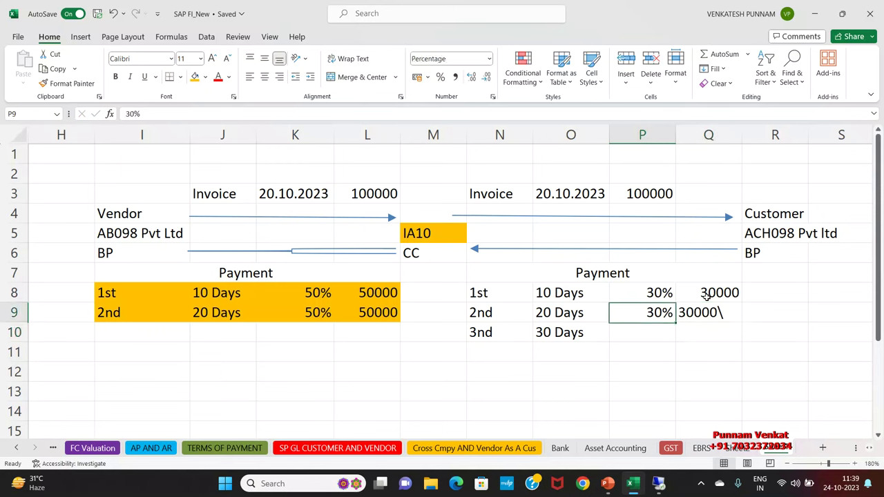
pyautogui.press('Right')
pyautogui.write('30000')
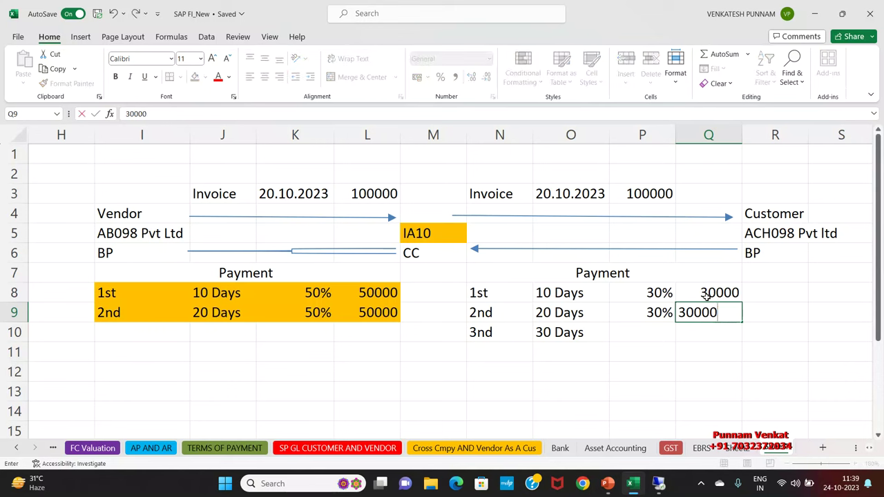
pyautogui.press('Return')
# Step: Enter the third customer instalment's percentage 40% in P10 and its amount 40000 in Q10
pyautogui.press('Left')
pyautogui.write('40')
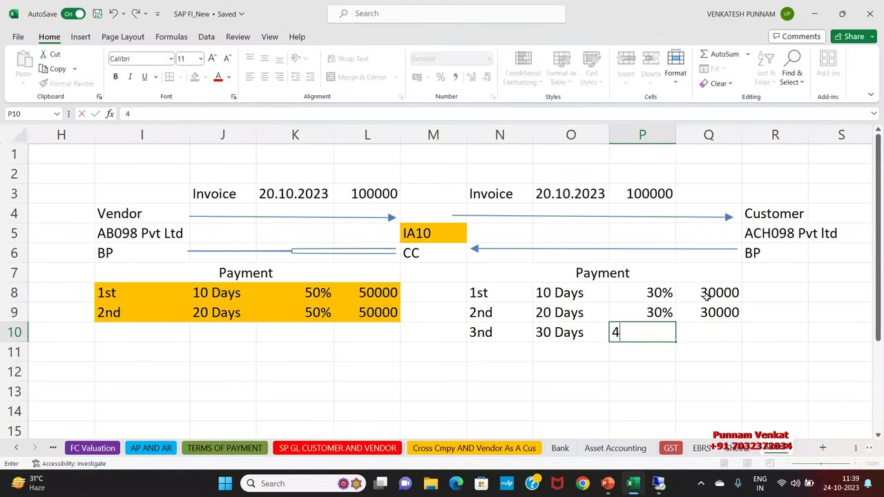
pyautogui.press('Return')
pyautogui.press('Up')
pyautogui.press('Right')
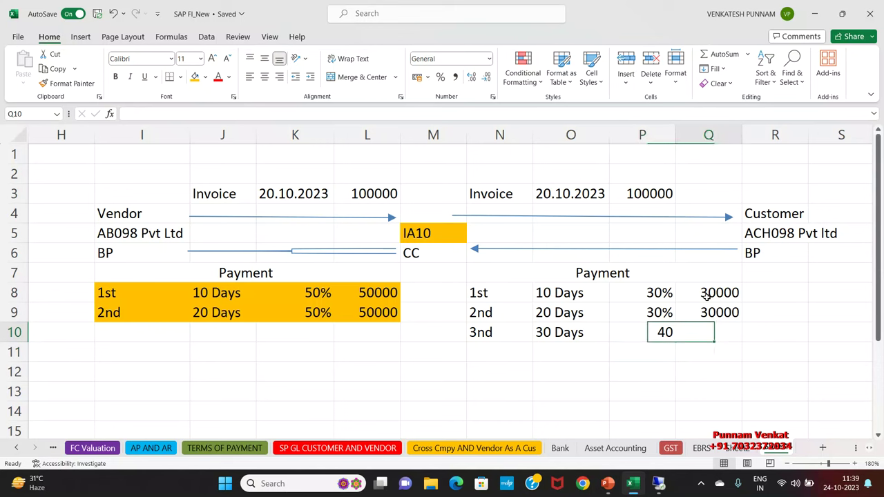
pyautogui.press('Left')
pyautogui.write('40')
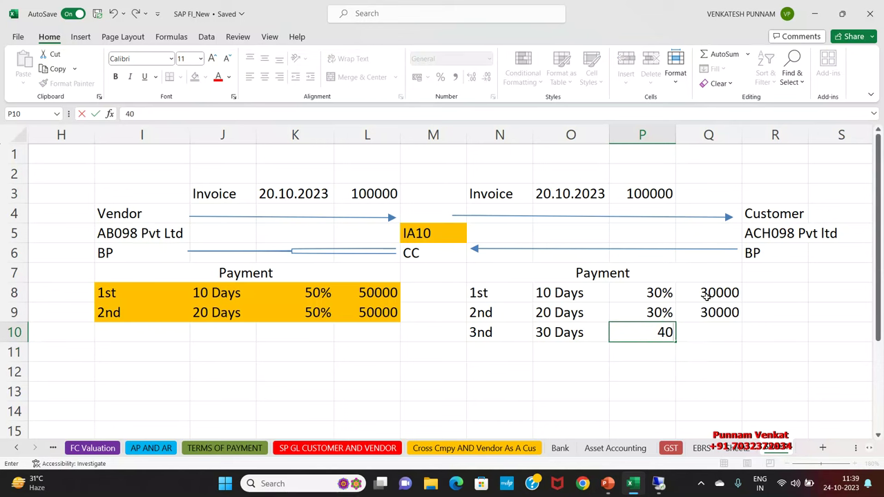
pyautogui.write('%')
pyautogui.press('Return')
pyautogui.press('Up')
pyautogui.press('Right')
pyautogui.write('40000')
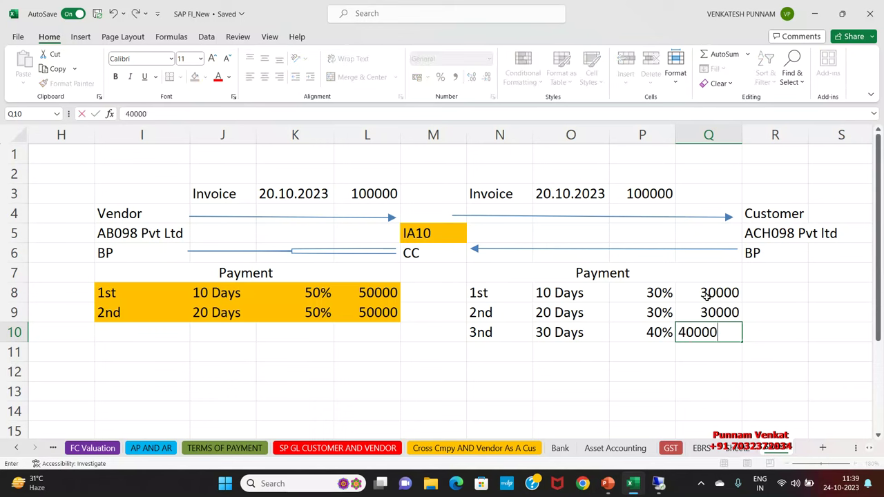
pyautogui.press('Return')
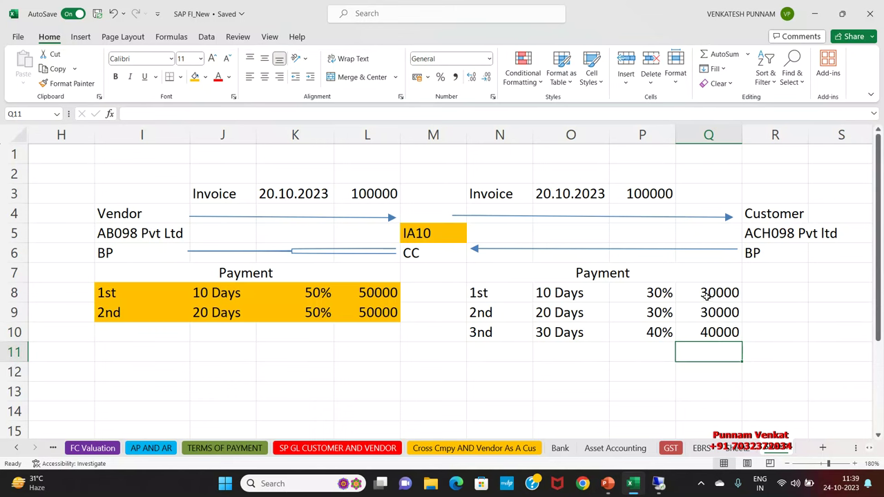
# Step: Fill the customer instalment block N8:Q10 with light purple
pyautogui.moveTo(499, 295); pyautogui.dragTo(714, 330)
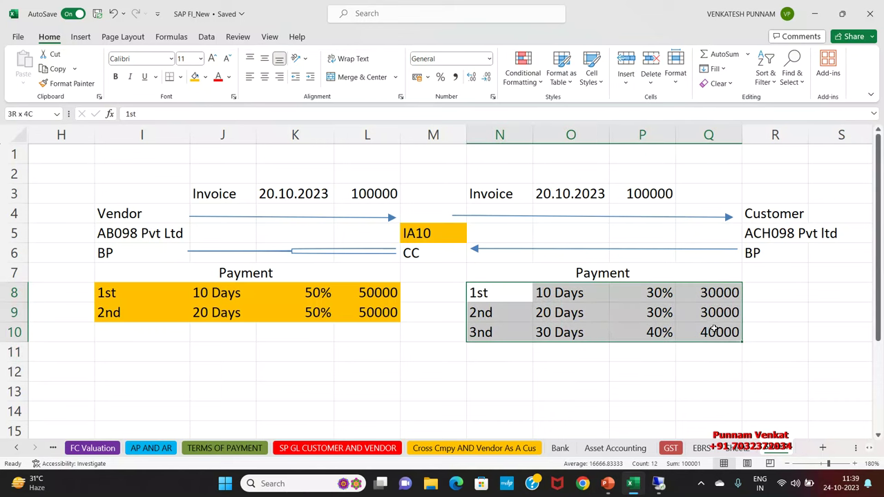
pyautogui.click(206, 77)
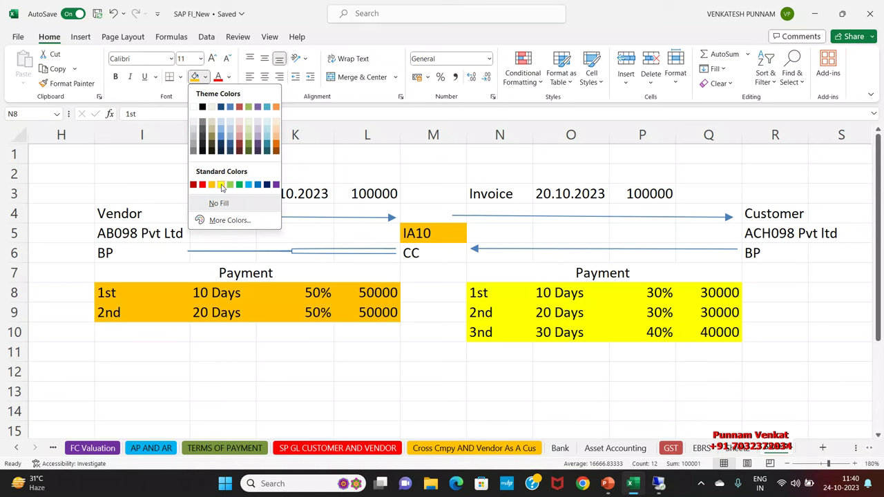
pyautogui.click(259, 139)
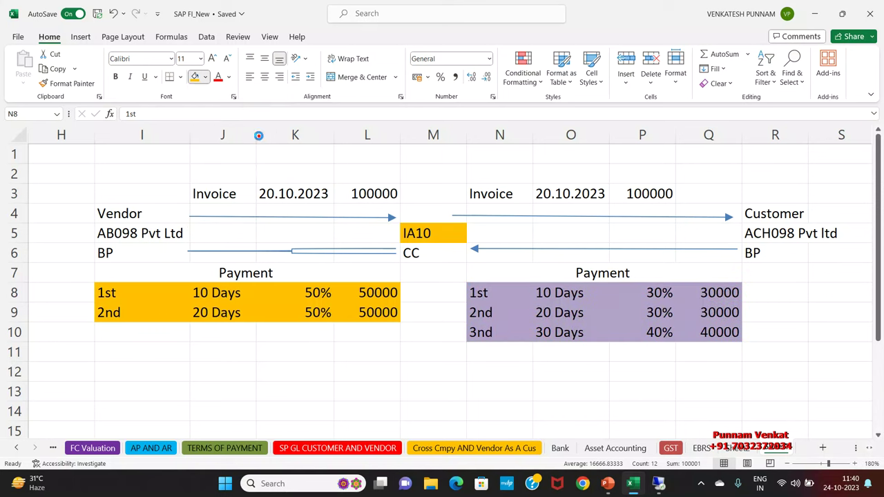
pyautogui.click(343, 366)
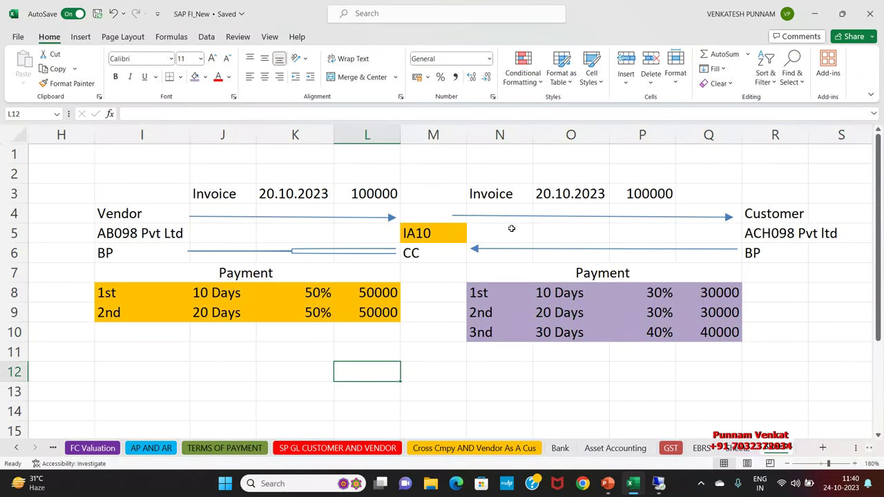
# Step: Review the customer invoice row and the whole vendor, company code and customer diagram with both payment blocks
pyautogui.moveTo(492, 193); pyautogui.dragTo(643, 194)
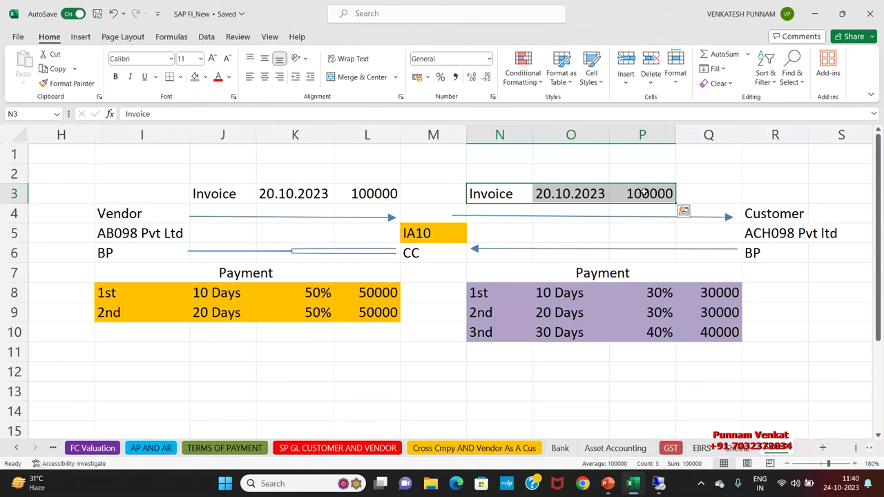
pyautogui.click(402, 367)
pyautogui.moveTo(113, 172); pyautogui.dragTo(813, 331)
pyautogui.click(670, 352)
pyautogui.click(486, 346)
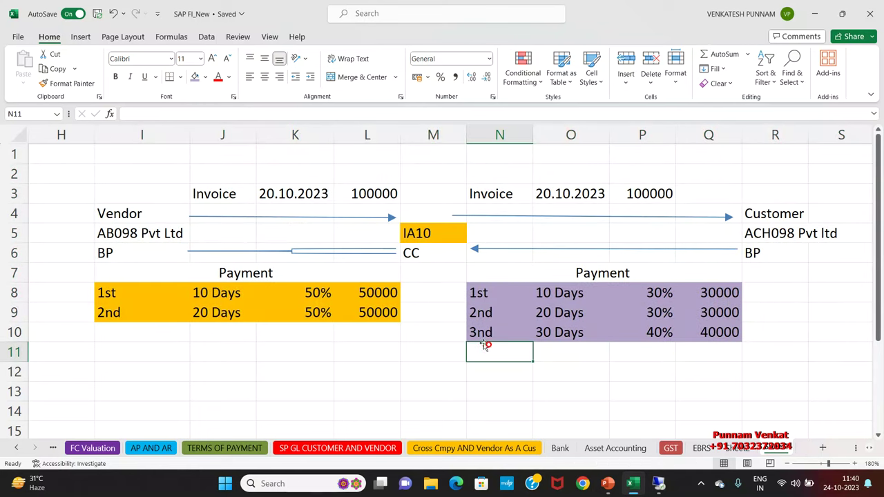
pyautogui.click(324, 352)
pyautogui.click(158, 357)
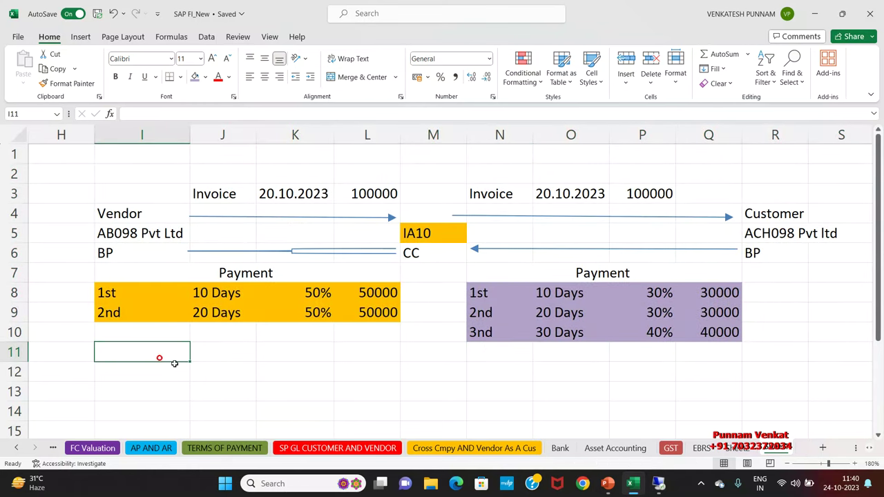
pyautogui.click(338, 353)
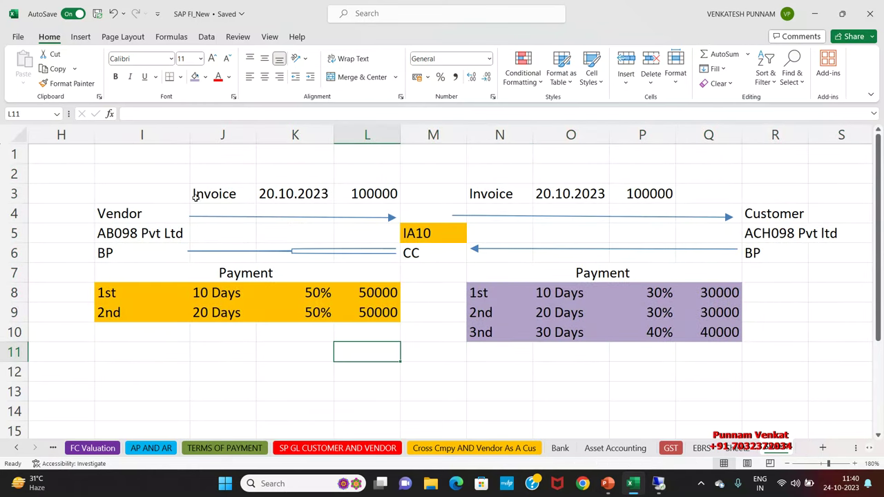
pyautogui.moveTo(122, 173); pyautogui.dragTo(809, 352)
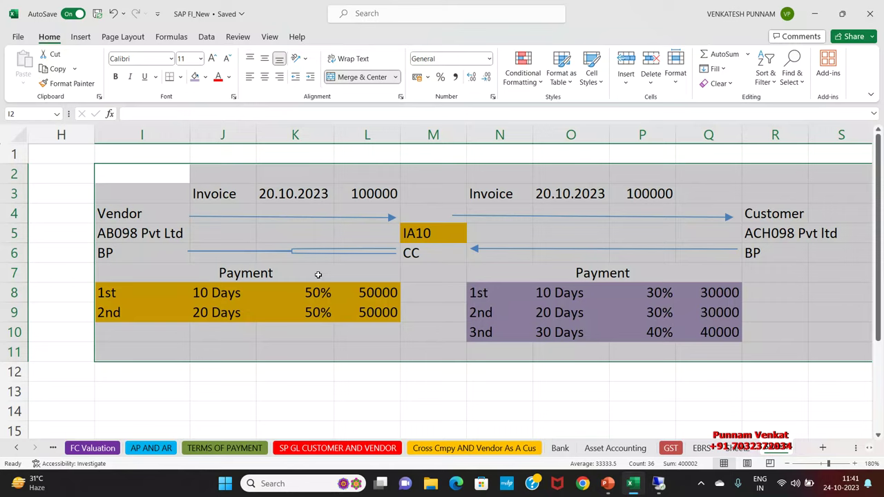
# Step: Switch to the PowerPoint slide on instalment payment terms and review each configuration step with its vendor and customer transaction codes
pyautogui.hotkey('alt', 'Tab')
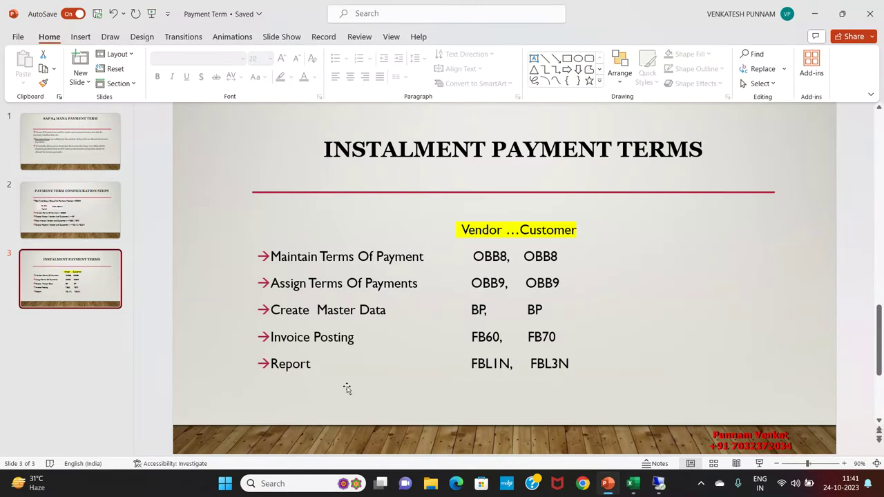
pyautogui.click(349, 257)
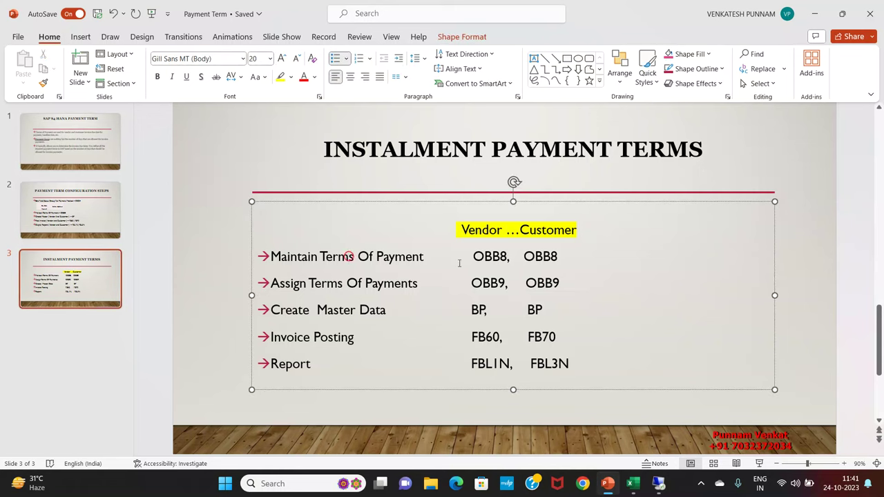
pyautogui.moveTo(474, 258); pyautogui.dragTo(508, 258)
pyautogui.click(344, 283)
pyautogui.moveTo(457, 283); pyautogui.dragTo(511, 283)
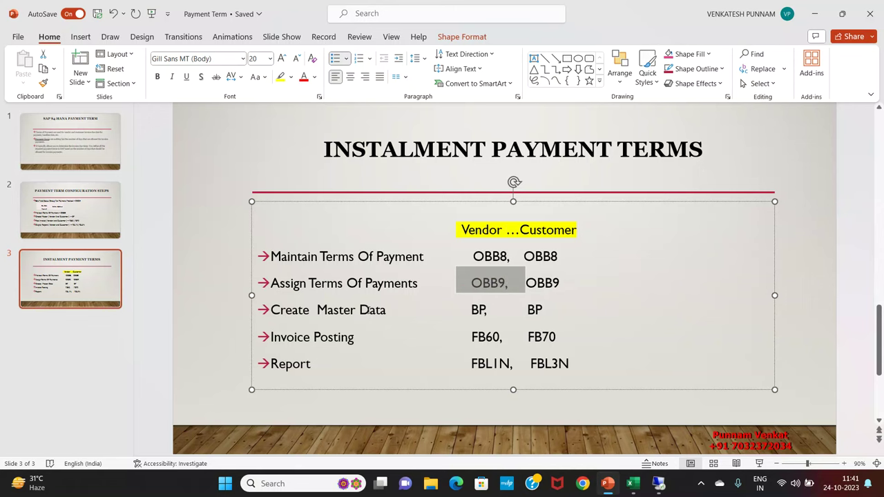
pyautogui.click(368, 310)
pyautogui.moveTo(458, 311); pyautogui.dragTo(488, 319)
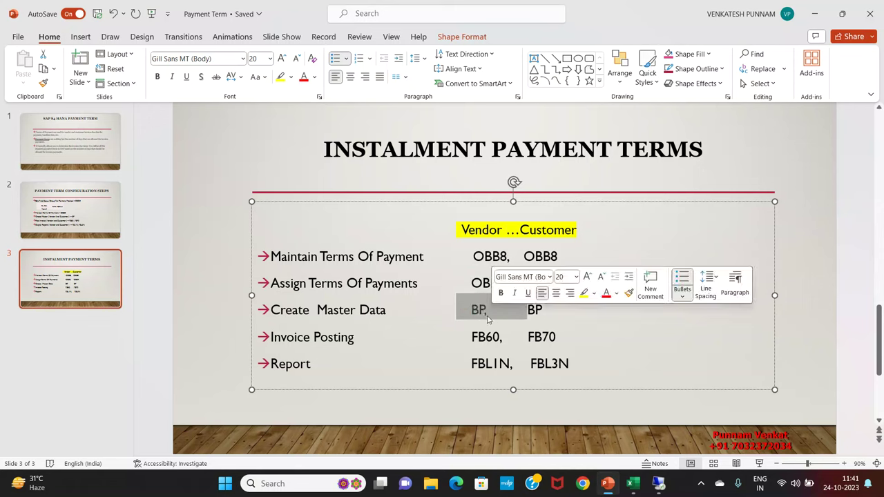
pyautogui.click(337, 338)
pyautogui.keyDown('shift'); pyautogui.click(498, 339); pyautogui.keyUp('shift')
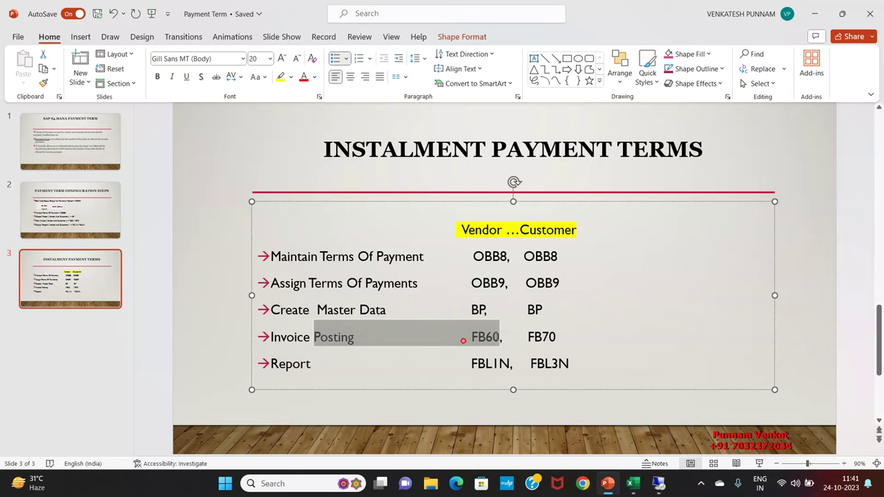
pyautogui.click(316, 363)
pyautogui.moveTo(459, 365); pyautogui.dragTo(506, 366)
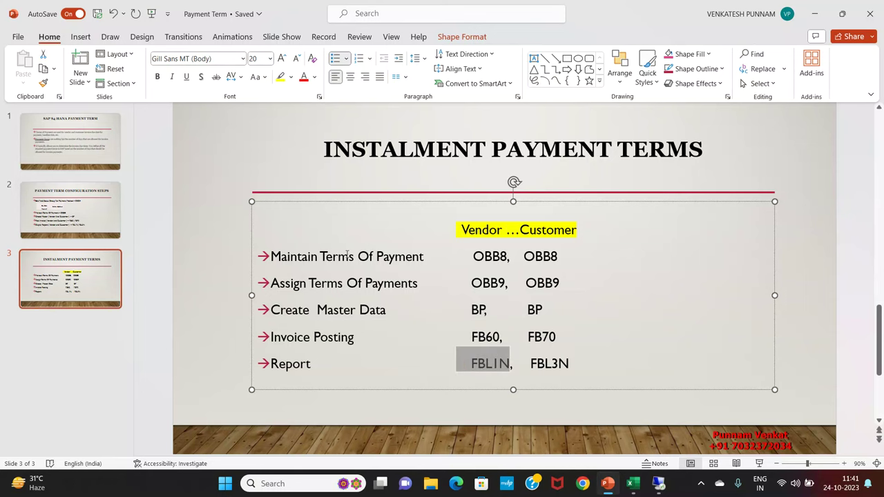
pyautogui.moveTo(329, 234); pyautogui.dragTo(555, 359)
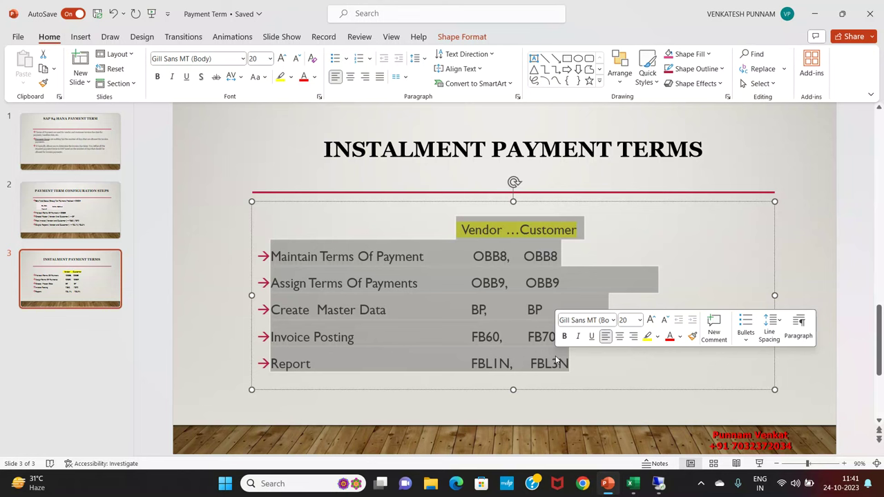
# Step: Switch back to the Excel worksheet and look over the vendor and customer payment diagram
pyautogui.hotkey('alt', 'Tab')
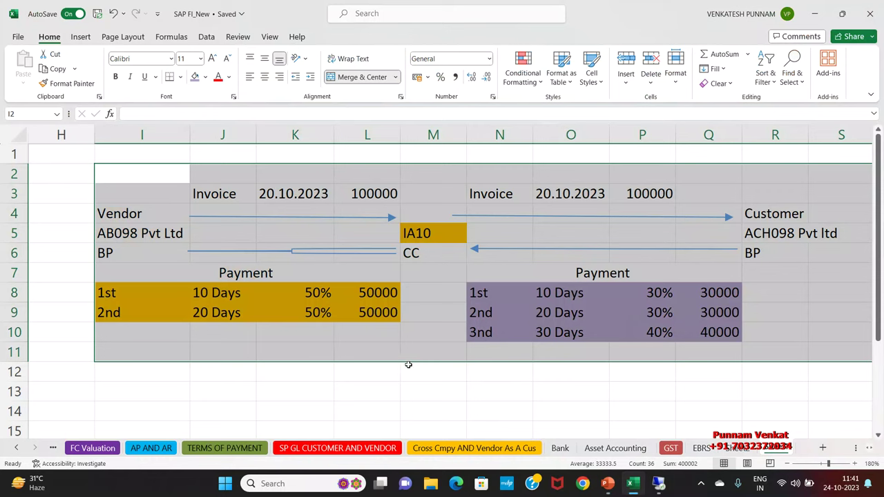
pyautogui.click(302, 385)
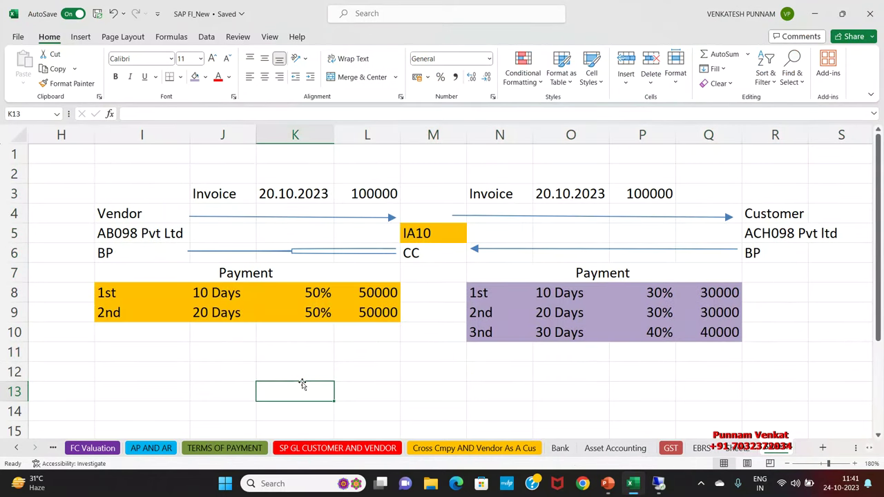
pyautogui.press('Down')
pyautogui.press('Down')
pyautogui.press('Down')
pyautogui.press('Down')
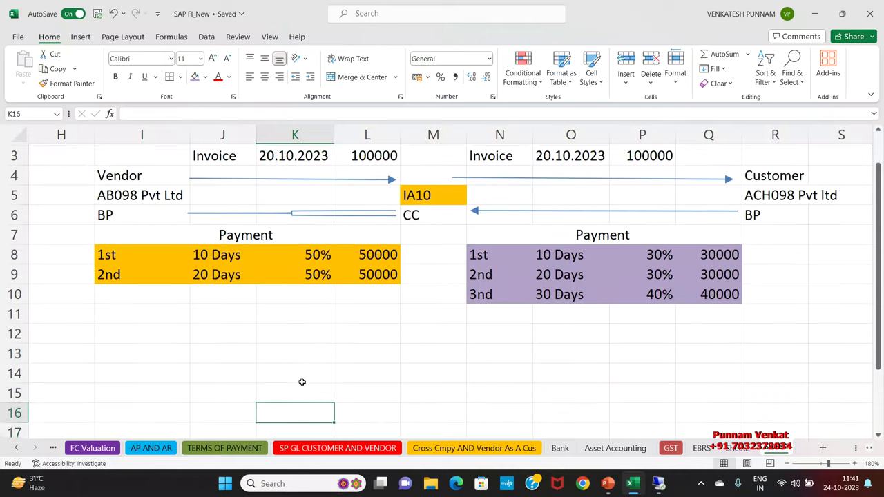
pyautogui.press('Left')
pyautogui.press('Left')
pyautogui.press('Left')
pyautogui.press('Up')
pyautogui.press('Up')
pyautogui.press('Up')
pyautogui.press('Up')
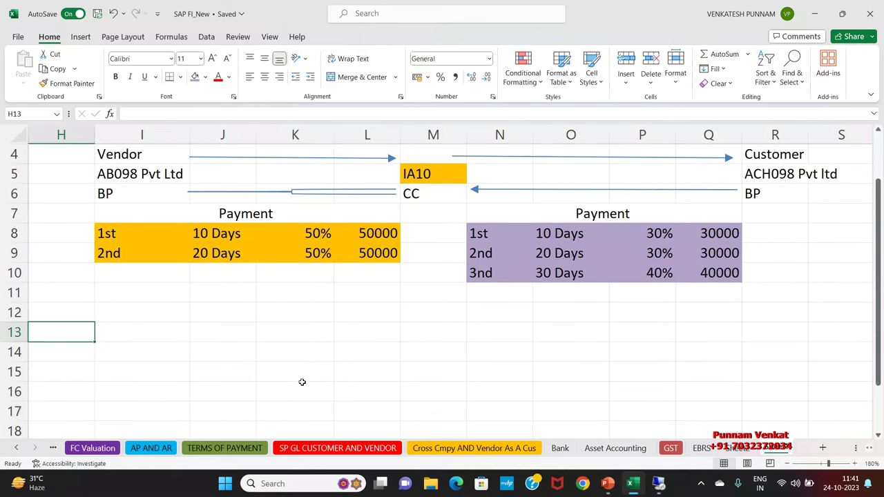
pyautogui.scroll(1, 323, 380)
pyautogui.moveTo(127, 188); pyautogui.dragTo(372, 313)
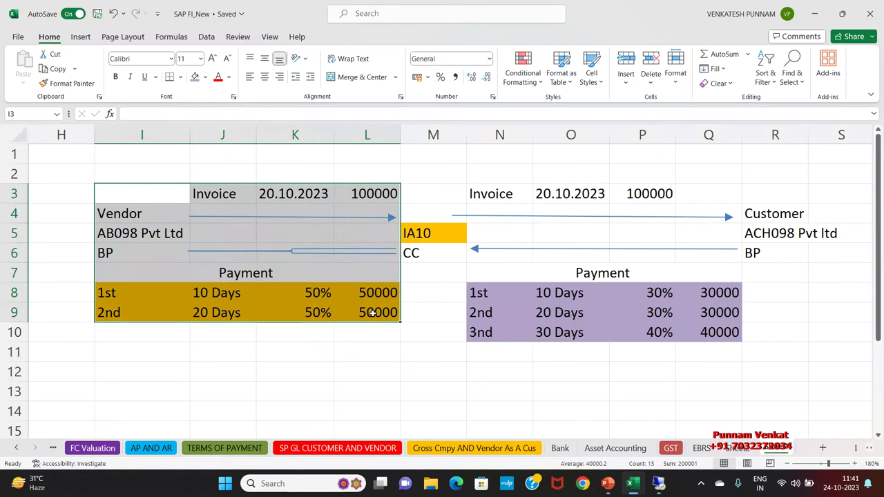
pyautogui.click(195, 76)
pyautogui.click(223, 135)
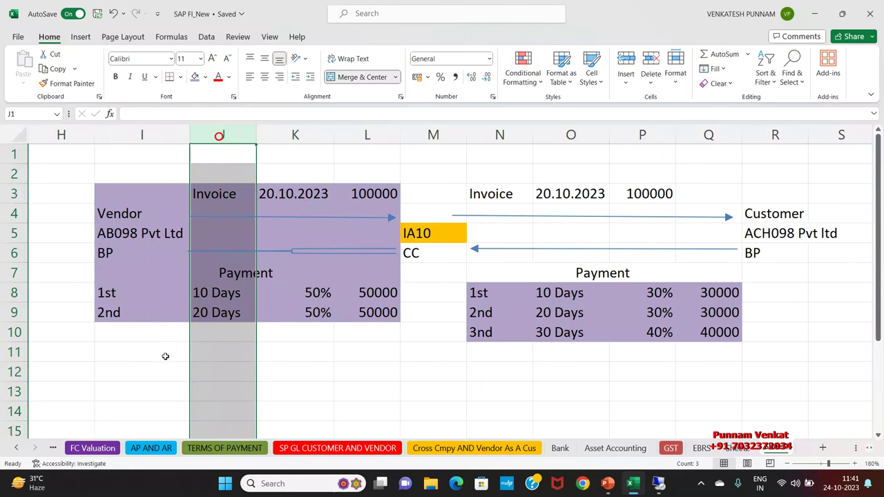
pyautogui.hotkey('ctrl', 'z')
# Step: Examine the vendor AB098 Pvt Ltd together with its instalment labels and day terms in I8:J9
pyautogui.click(119, 235)
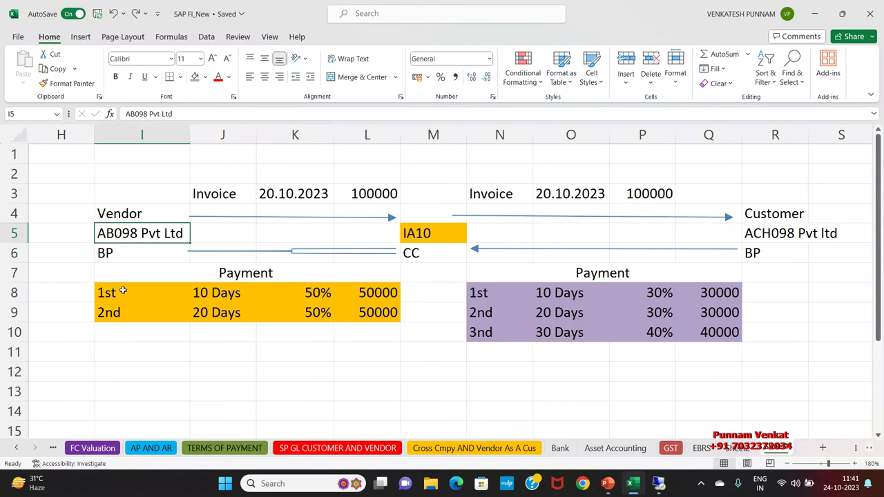
pyautogui.moveTo(122, 292); pyautogui.dragTo(121, 312)
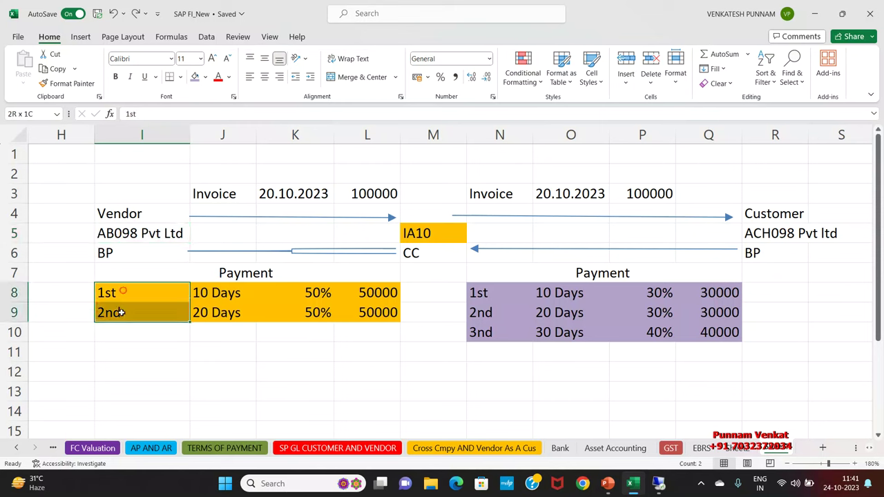
pyautogui.click(216, 296)
pyautogui.click(215, 314)
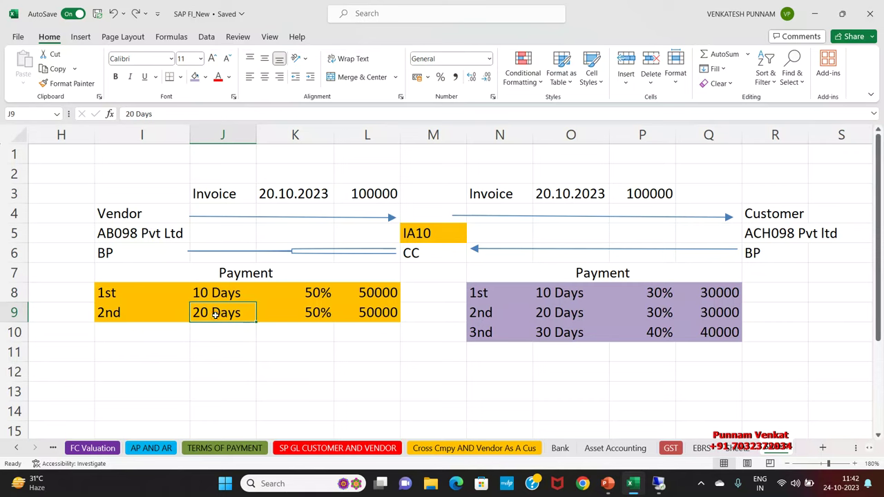
# Step: Enter the payment term codes B110 in I12 and B120 in L12, below the vendor payment block
pyautogui.scroll(-1, 216, 314)
pyautogui.click(166, 313)
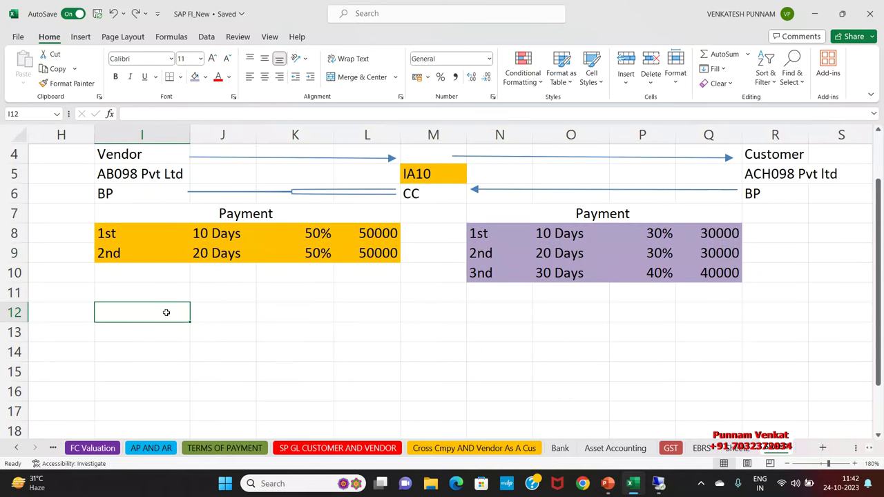
pyautogui.write('b')
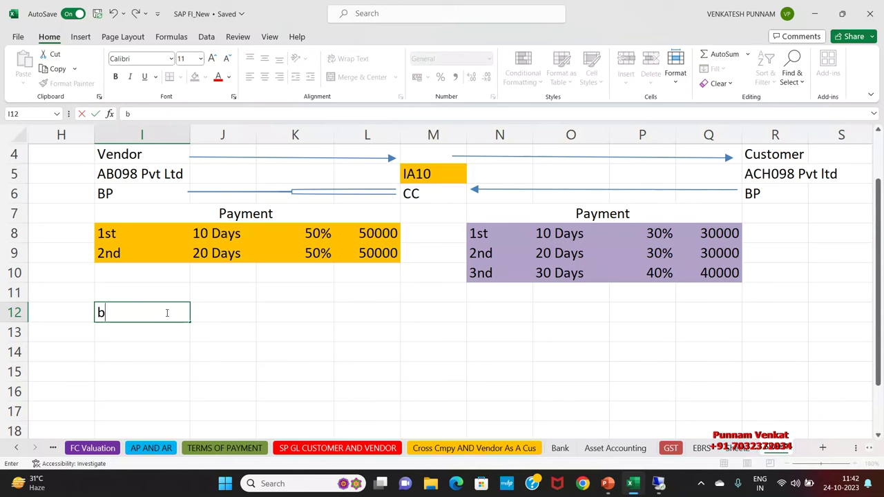
pyautogui.write('B110')
pyautogui.press('Tab')
pyautogui.press('Tab')
pyautogui.press('Tab')
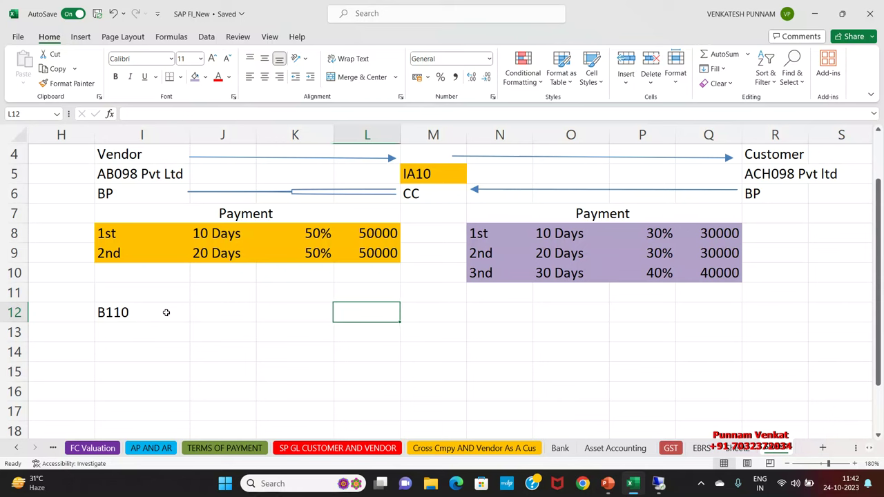
pyautogui.write('B12')
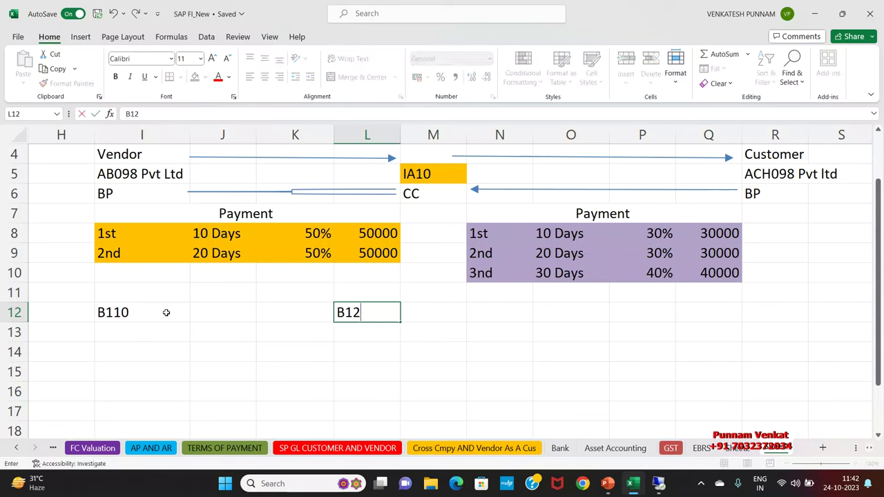
pyautogui.write('0')
pyautogui.press('Return')
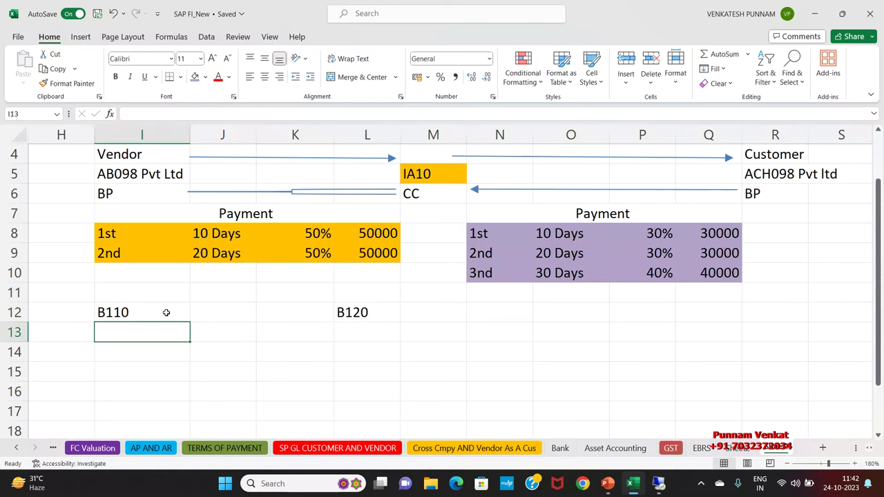
# Step: Move the B120 code from L12 to K12
pyautogui.click(166, 313)
pyautogui.click(371, 319)
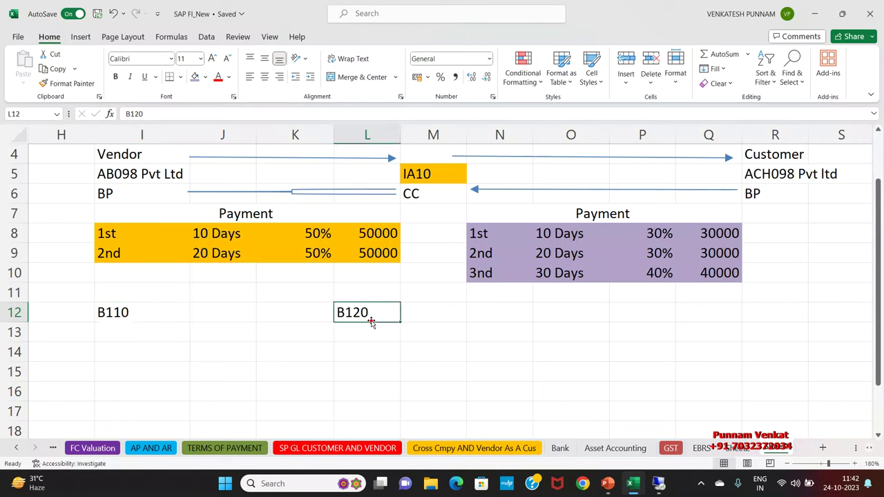
pyautogui.click(164, 320)
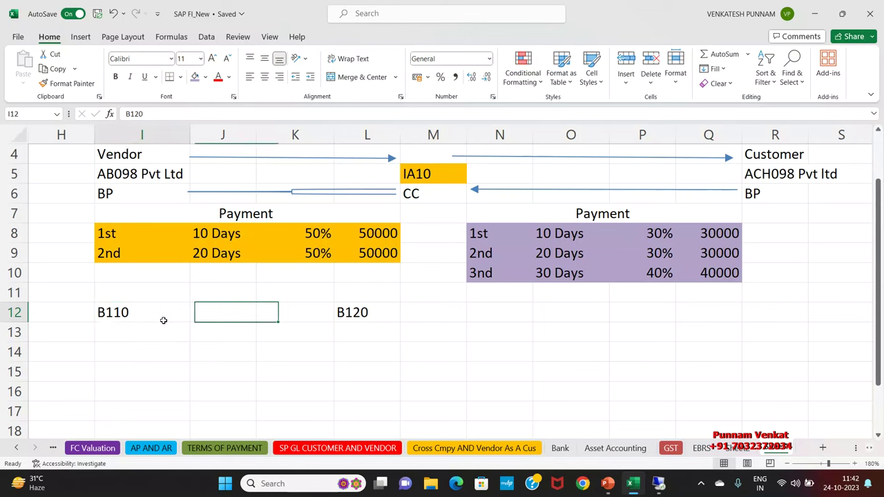
pyautogui.click(352, 314)
pyautogui.hotkey('ctrl', 'x')
pyautogui.click(309, 313)
pyautogui.hotkey('ctrl', 'v')
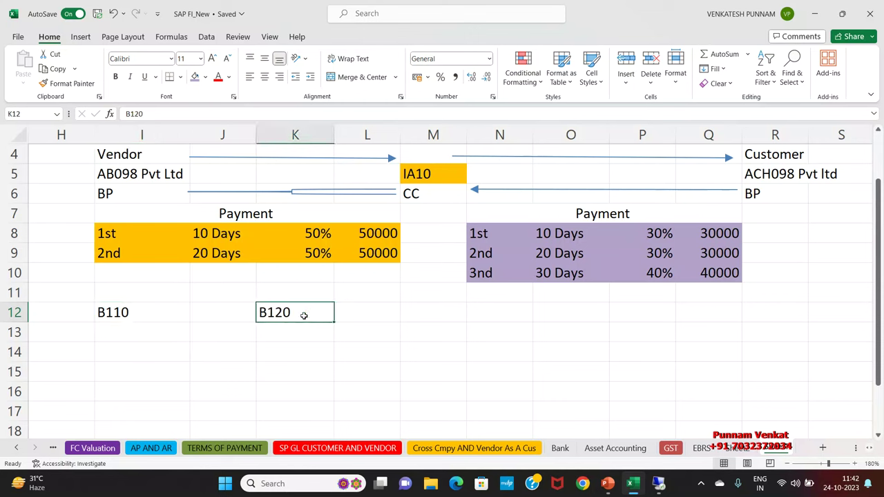
# Step: Apply a thick outside border around the B110 and B120 codes in I12:K12
pyautogui.click(291, 341)
pyautogui.moveTo(142, 313); pyautogui.dragTo(280, 313)
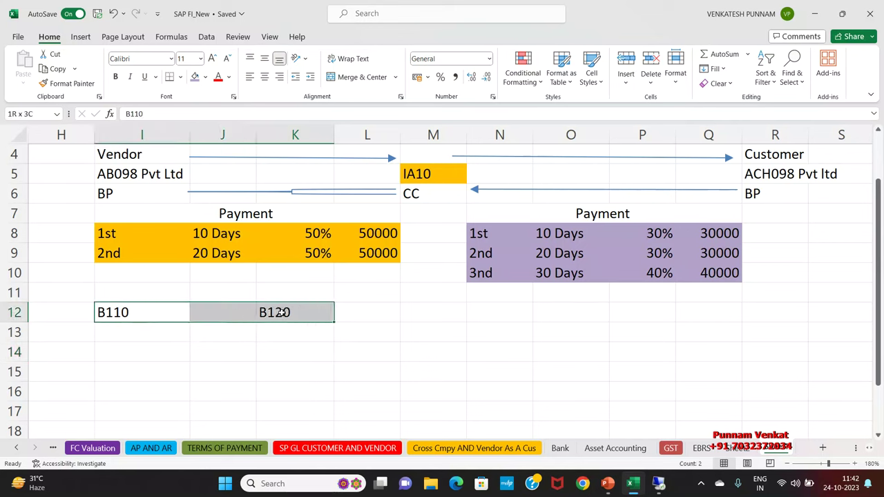
pyautogui.click(178, 77)
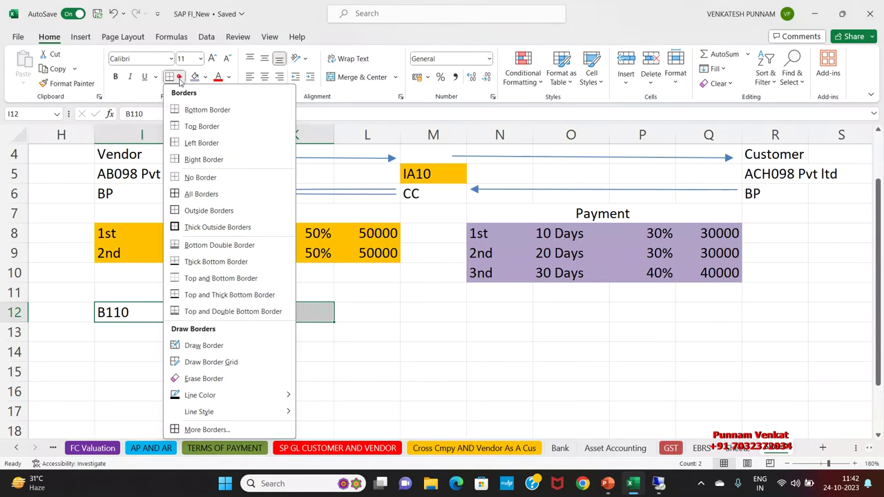
pyautogui.click(207, 226)
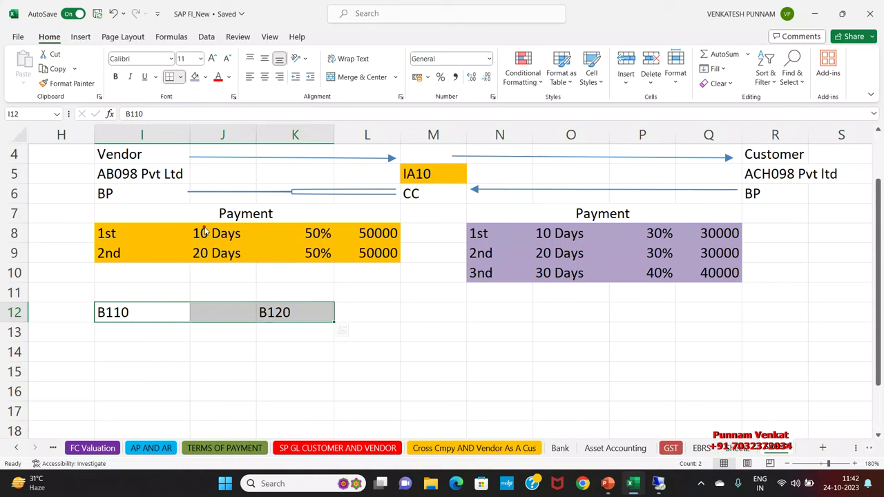
pyautogui.click(156, 336)
# Step: Draw a horizontal arrow across L12 from the bordered codes and enter OBB8 in M12
pyautogui.click(81, 37)
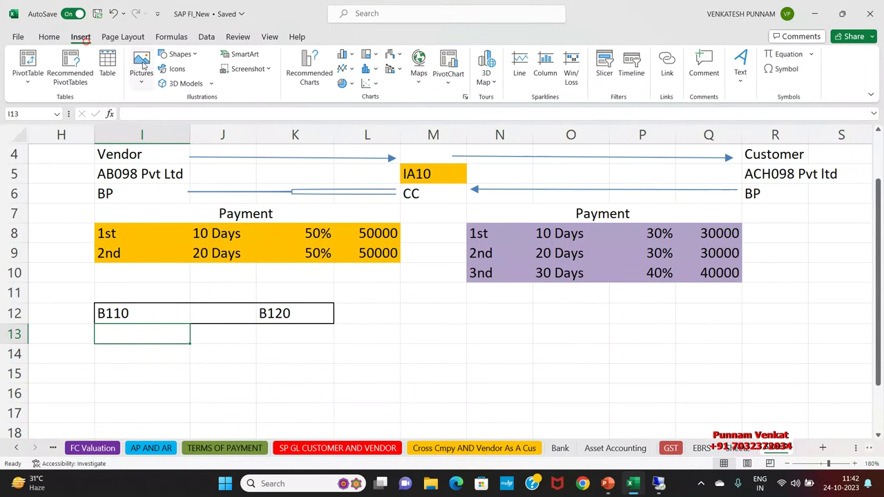
pyautogui.click(178, 54)
pyautogui.click(185, 84)
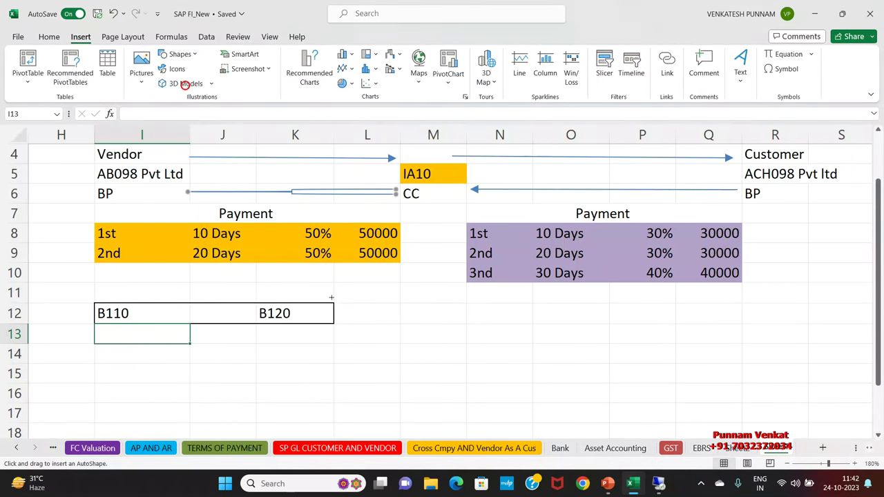
pyautogui.moveTo(334, 313); pyautogui.dragTo(399, 314)
pyautogui.click(413, 314)
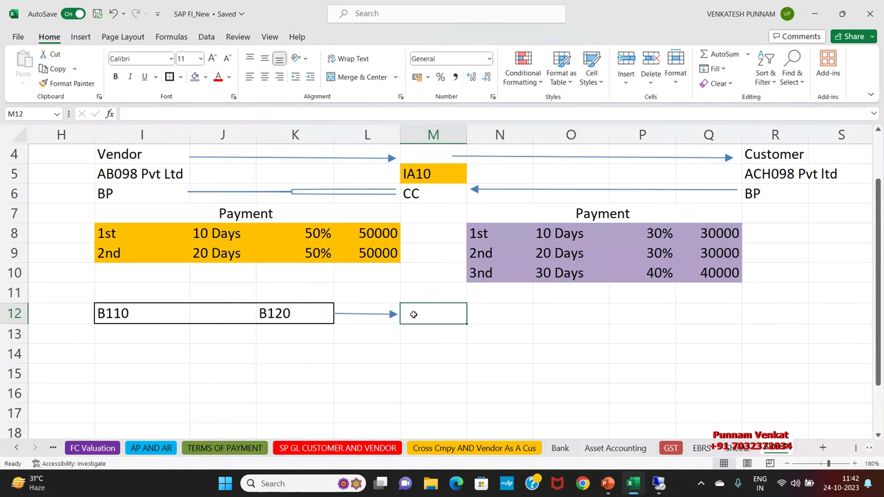
pyautogui.write('OBB8')
pyautogui.press('Return')
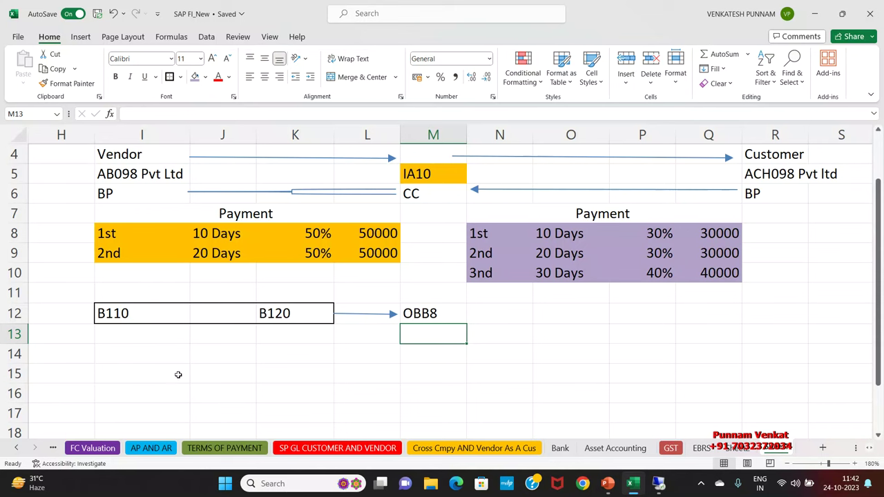
# Step: Enter the combined payment term code B1VI in I15
pyautogui.moveTo(179, 375); pyautogui.dragTo(208, 378)
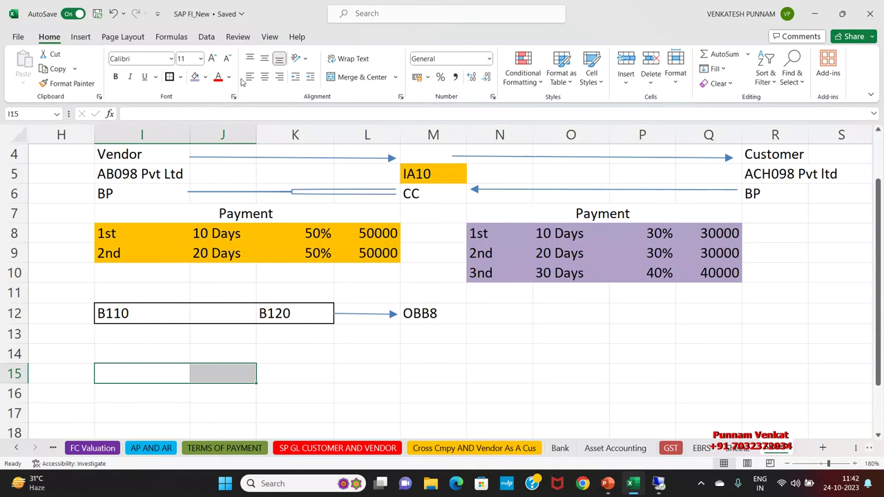
pyautogui.click(179, 374)
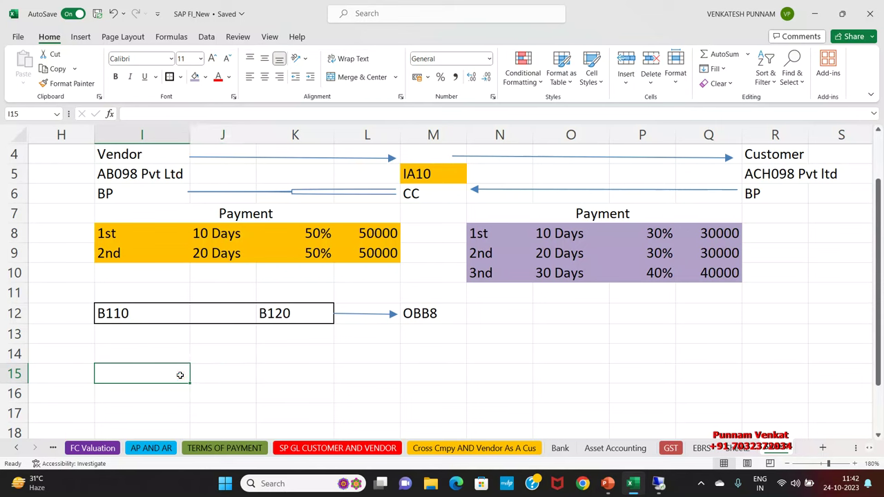
pyautogui.write('B1VI')
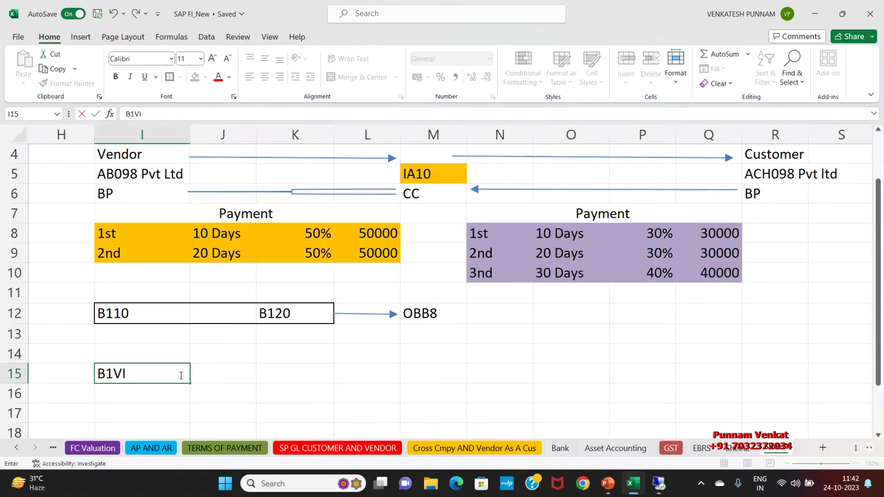
pyautogui.press('Return')
# Step: Merge and center B1VI across I15:K15 and fill the merged cell with purple
pyautogui.moveTo(178, 374); pyautogui.dragTo(228, 373)
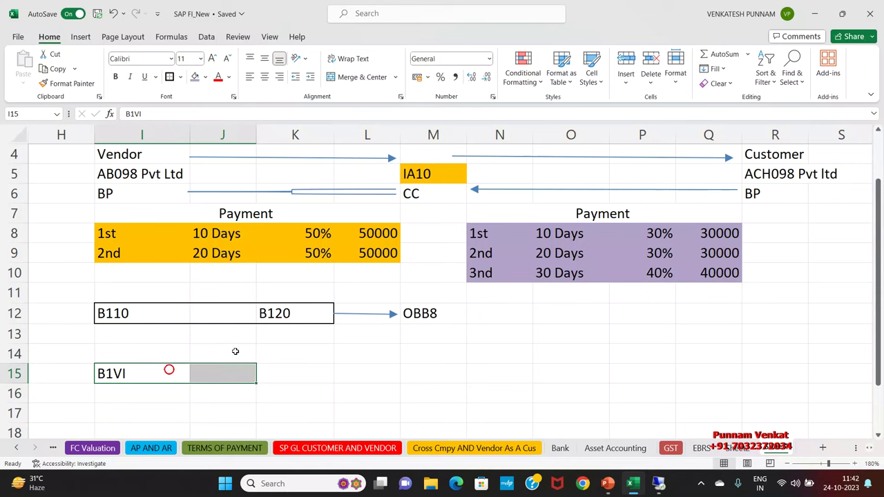
pyautogui.click(350, 81)
pyautogui.click(324, 387)
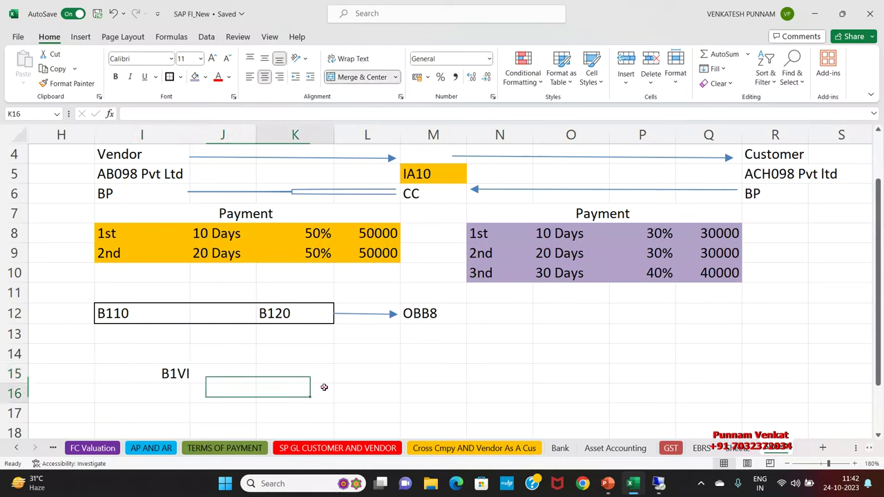
pyautogui.moveTo(139, 372); pyautogui.dragTo(270, 373)
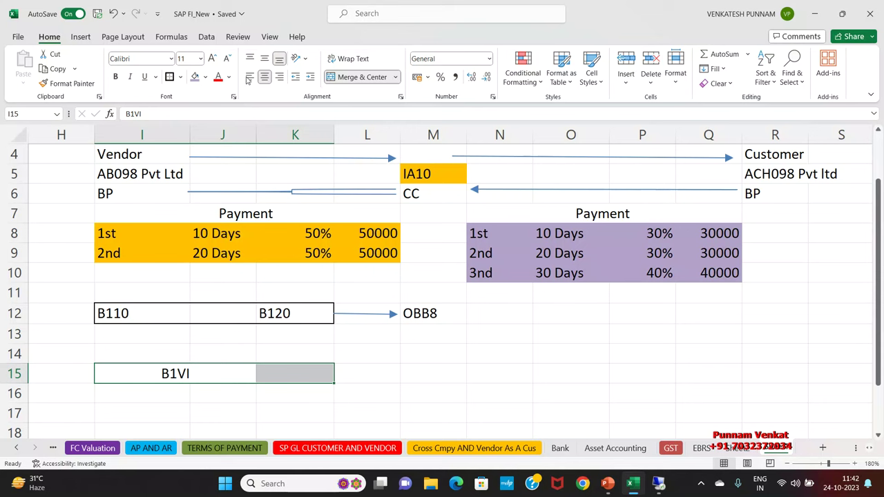
pyautogui.click(350, 80)
pyautogui.click(350, 80)
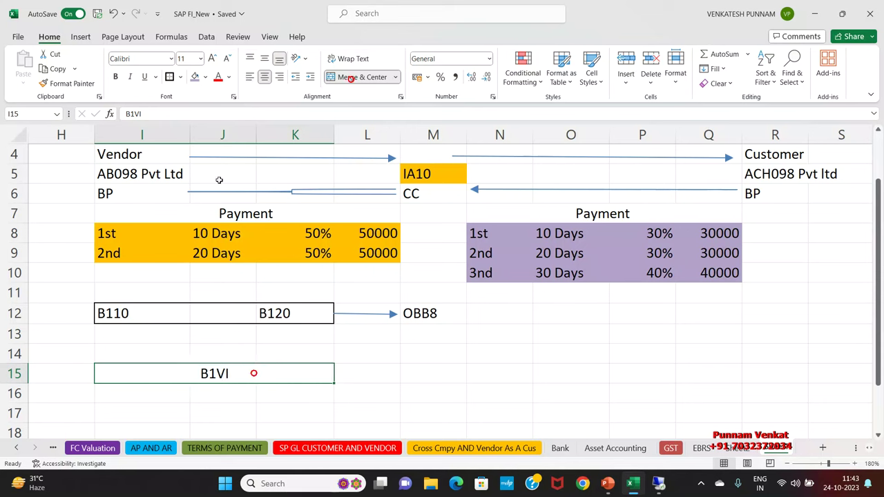
pyautogui.click(195, 76)
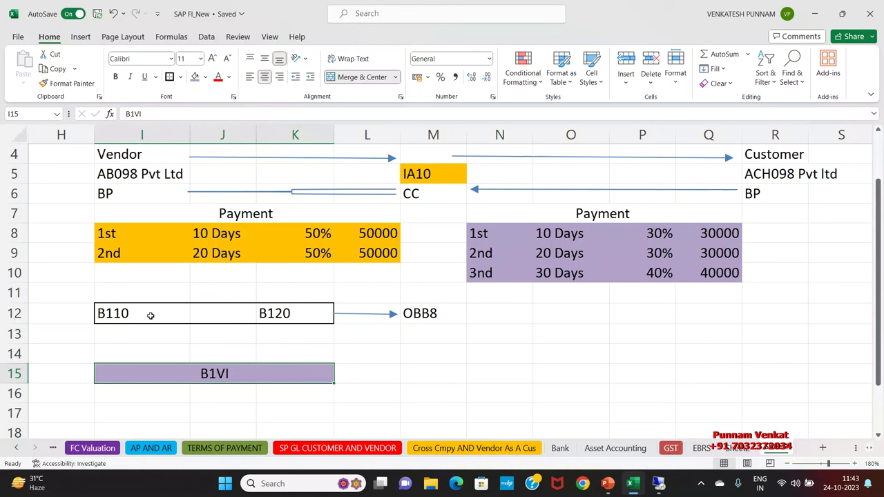
# Step: Draw two diagonal arrows, each about 1 cm high and 1 cm wide, from B110 and B120 down to B1VI
pyautogui.click(152, 346)
pyautogui.click(80, 36)
pyautogui.click(179, 54)
pyautogui.click(184, 84)
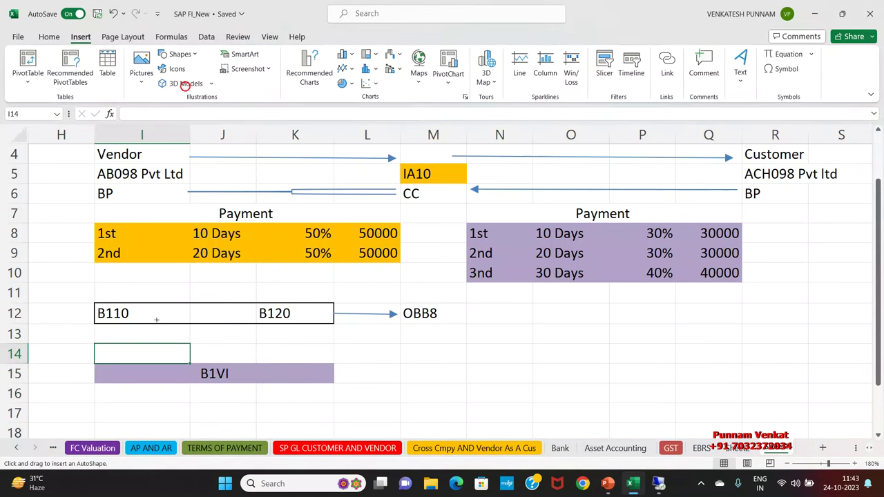
pyautogui.moveTo(153, 326)
pyautogui.mouseDown()
pyautogui.moveTo(178, 357)
pyautogui.moveTo(196, 365)
pyautogui.mouseUp()
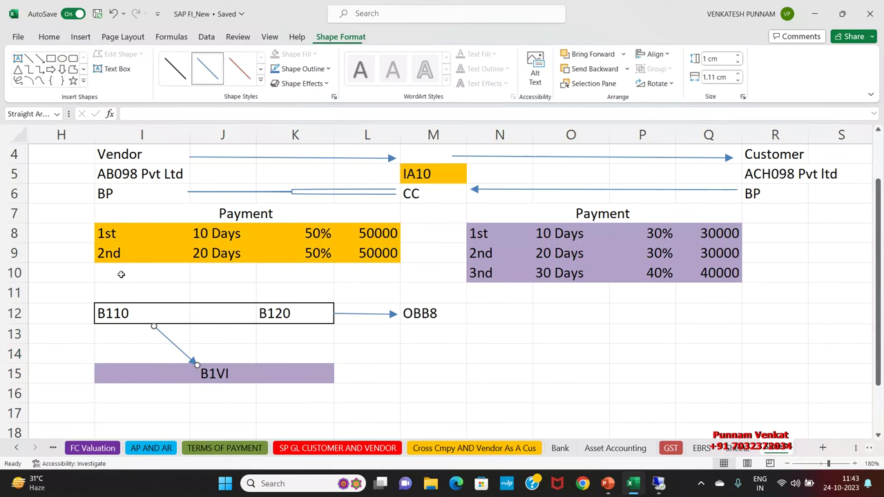
pyautogui.click(42, 60)
pyautogui.moveTo(282, 325); pyautogui.dragTo(247, 360)
pyautogui.click(226, 376)
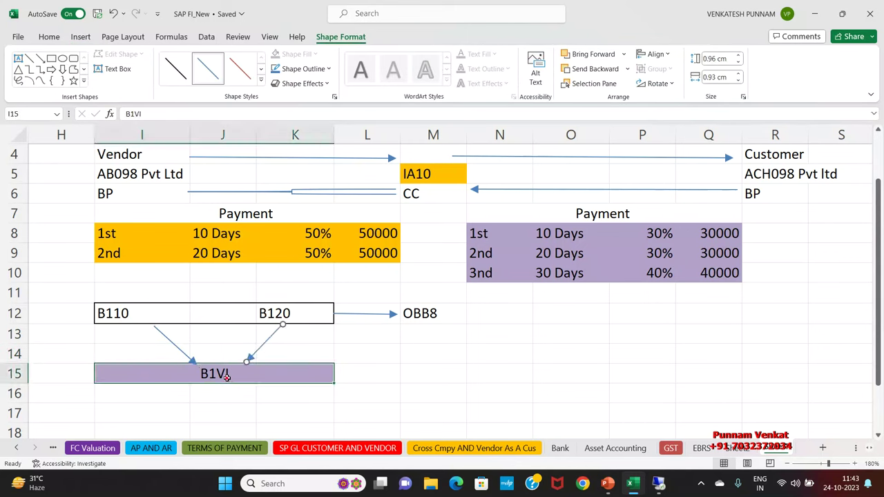
# Step: Draw a horizontal arrow across L15 from the B1VI cell and enter OBB8 in M15
pyautogui.click(81, 37)
pyautogui.click(178, 54)
pyautogui.click(184, 84)
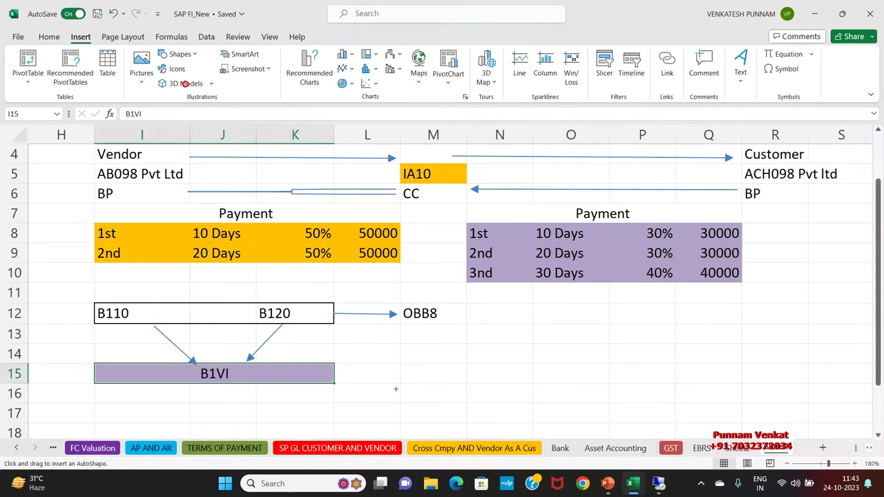
pyautogui.moveTo(335, 373); pyautogui.dragTo(398, 373)
pyautogui.click(417, 371)
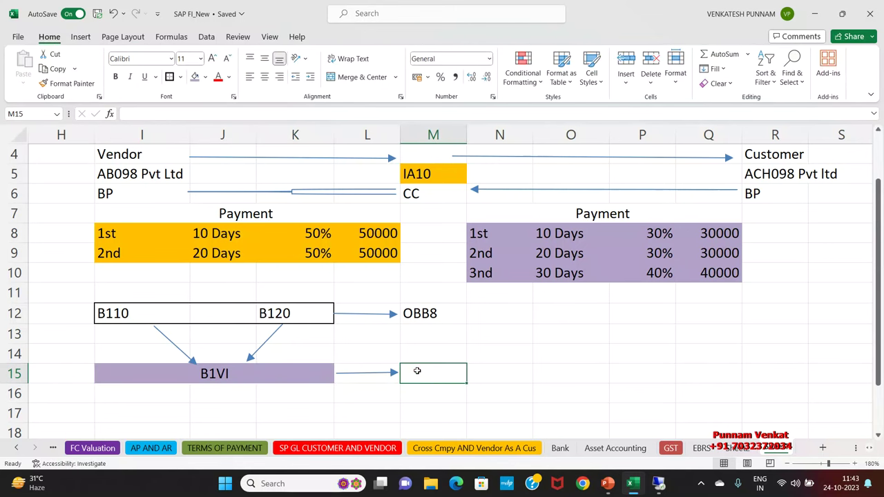
pyautogui.write('OBB8')
pyautogui.press('Return')
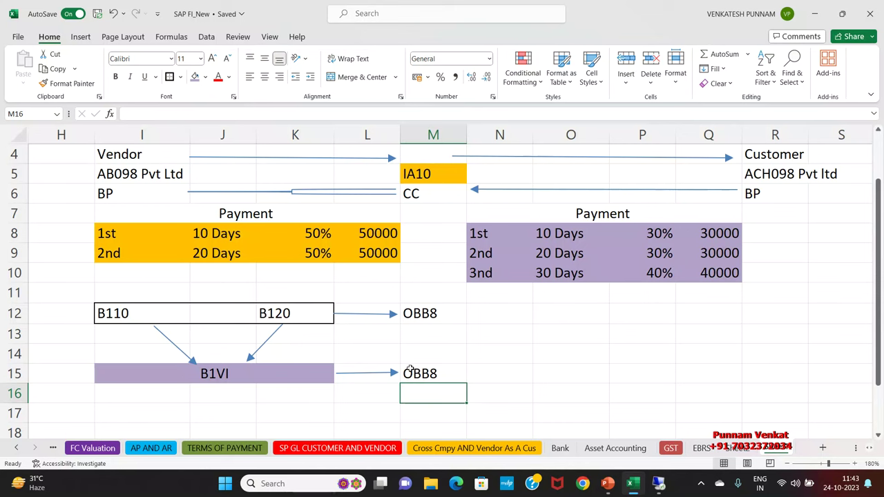
# Step: Review how the B110 and B120 codes in row 12 feed into B1VI in row 15
pyautogui.click(145, 313)
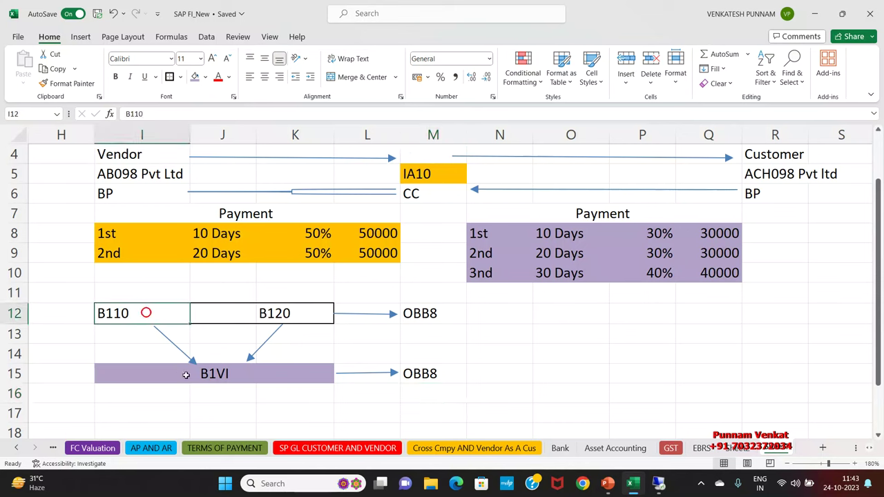
pyautogui.click(228, 316)
pyautogui.hotkey('alt', 'h')
pyautogui.press('m')
pyautogui.press('u')
pyautogui.click(219, 376)
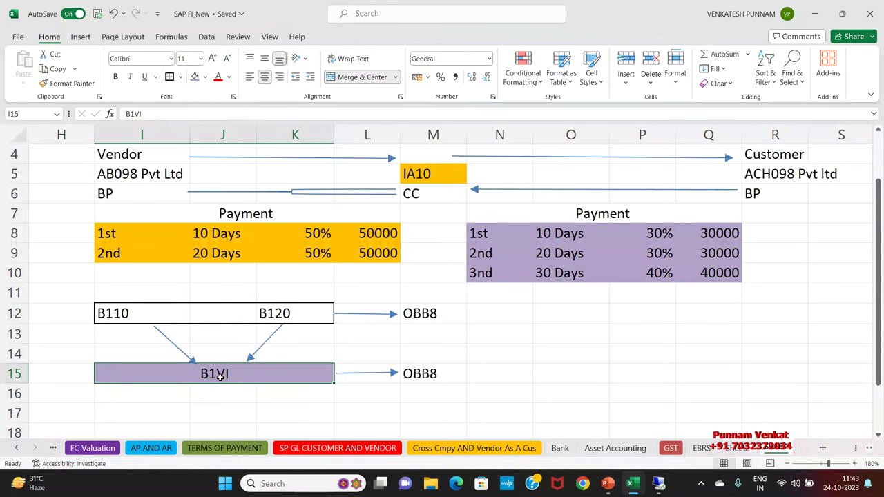
pyautogui.scroll(1, 118, 177)
# Step: Draw a long horizontal arrow from the connector between B120 and B1VI to column N and enter OBB9 in N13
pyautogui.scroll(-2, 256, 316)
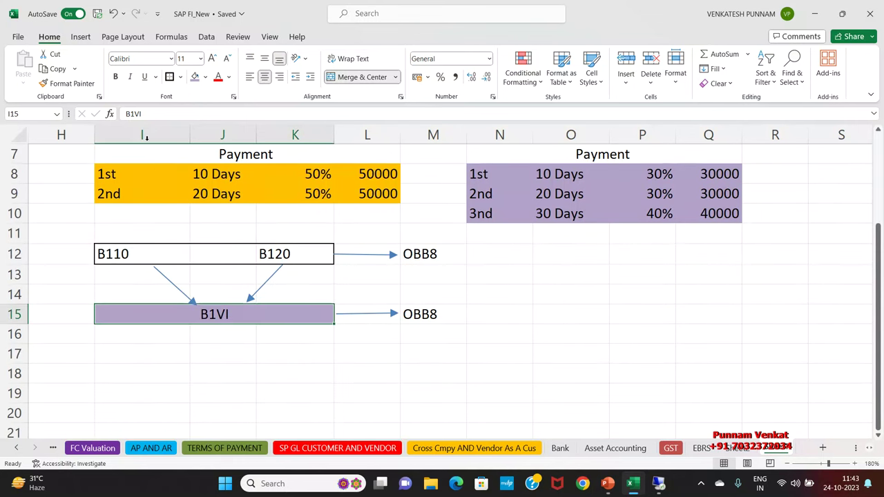
pyautogui.click(80, 36)
pyautogui.click(176, 55)
pyautogui.click(184, 84)
pyautogui.moveTo(271, 281); pyautogui.dragTo(465, 278)
pyautogui.click(488, 280)
pyautogui.write('OBB9')
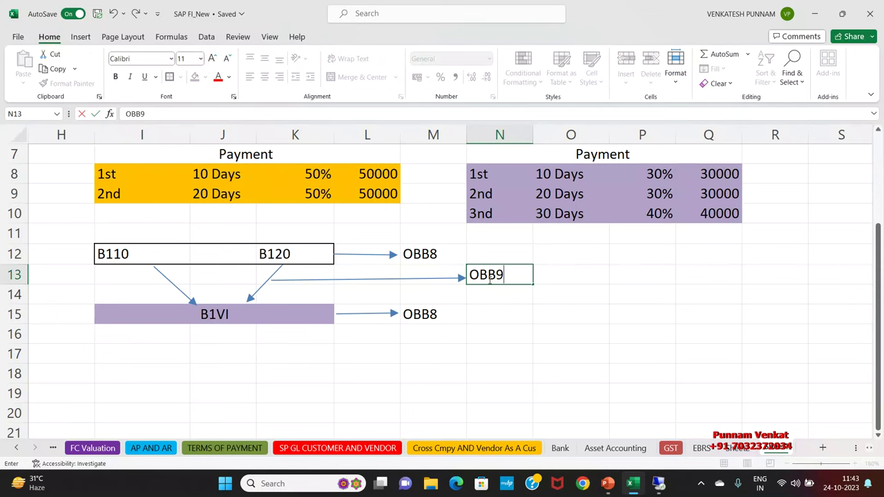
pyautogui.press('Return')
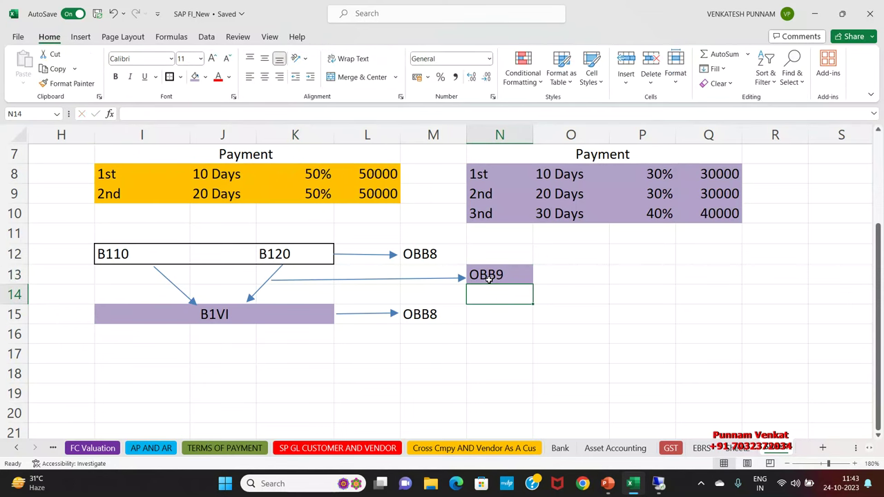
# Step: Draw a vertical arrow from the B1VI cell down through rows 16 and 17 under column J
pyautogui.moveTo(121, 254); pyautogui.dragTo(311, 256)
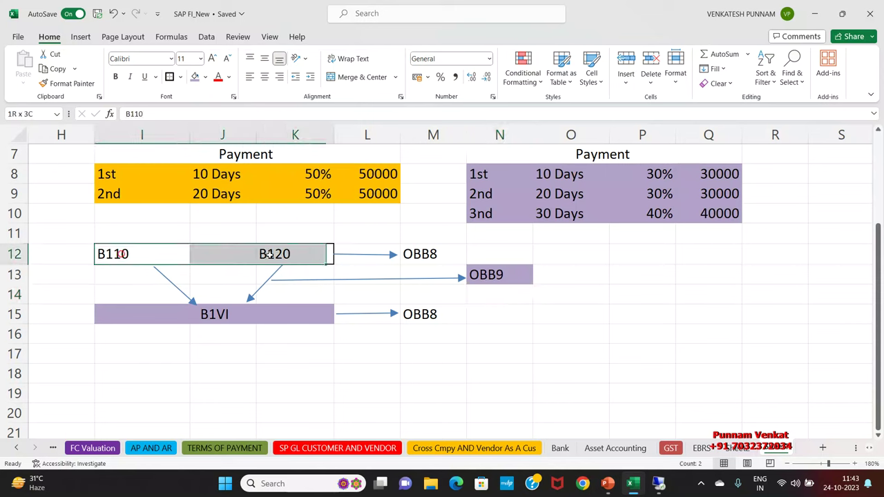
pyautogui.click(236, 317)
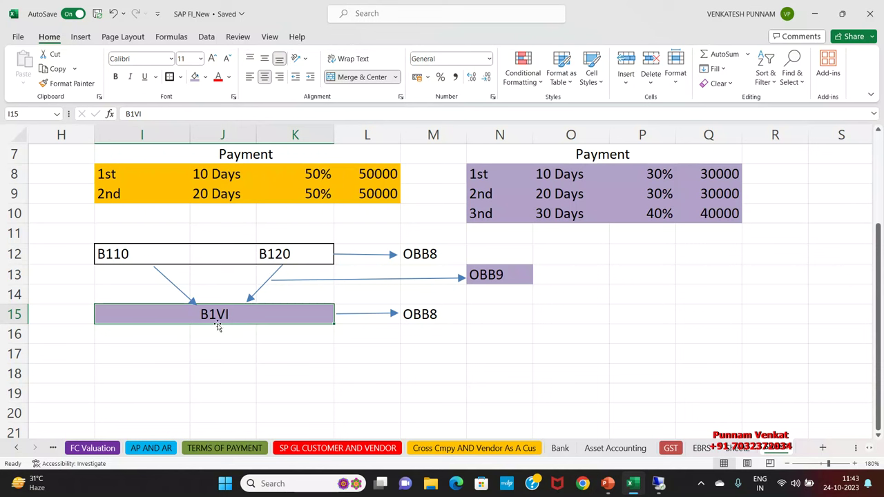
pyautogui.click(80, 36)
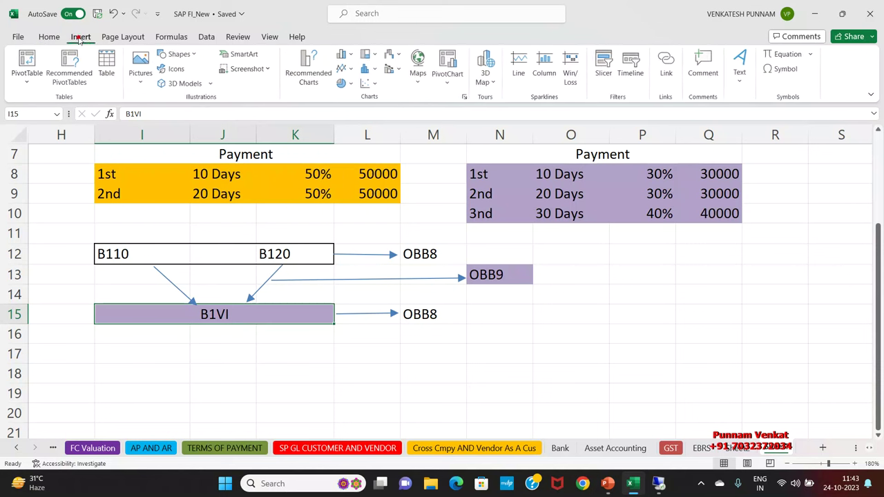
pyautogui.click(177, 54)
pyautogui.click(184, 84)
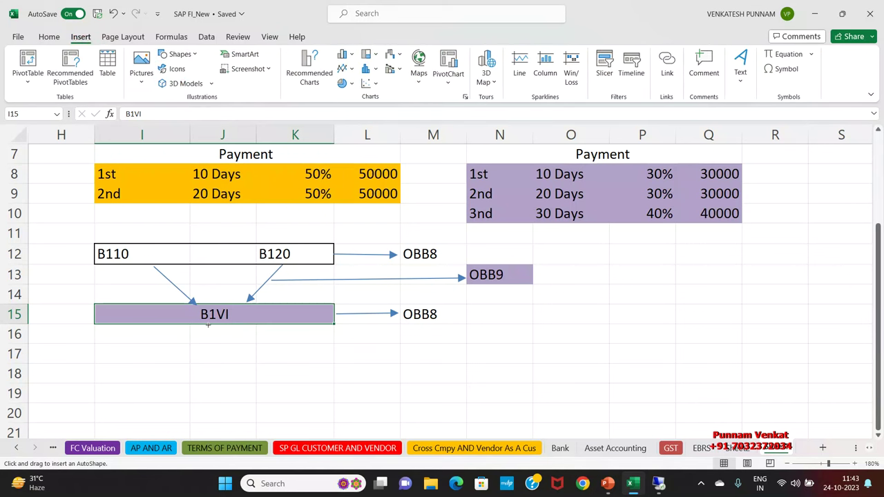
pyautogui.moveTo(207, 324); pyautogui.dragTo(205, 359)
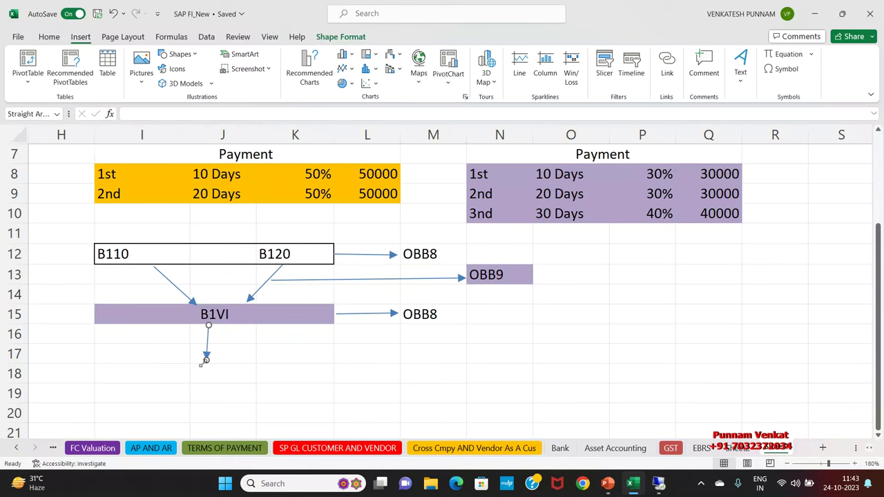
pyautogui.click(178, 367)
# Step: Enter the label Vendor Master Data in cell I18
pyautogui.click(221, 379)
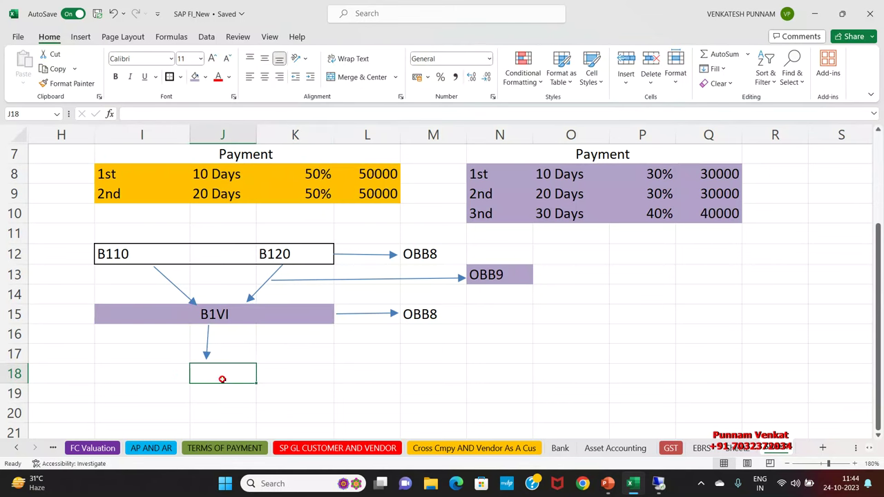
pyautogui.press('Left')
pyautogui.write('Vendor')
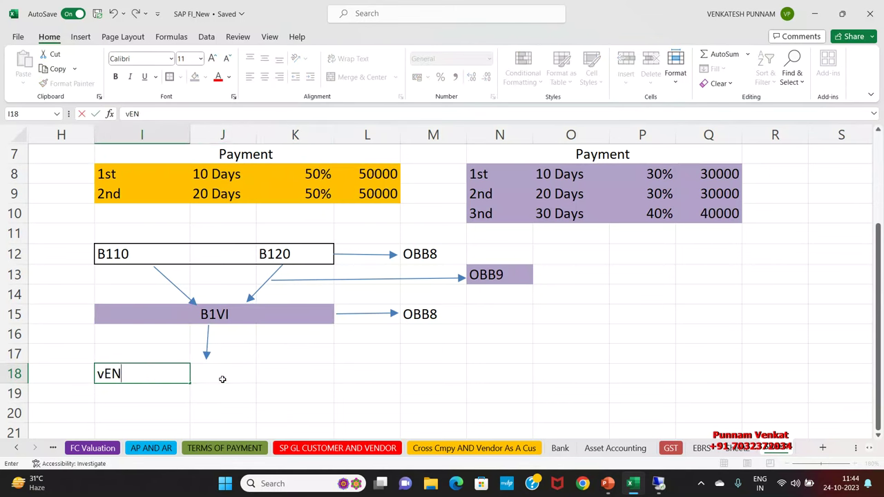
pyautogui.write(' mas')
pyautogui.press('BackSpace')
pyautogui.press('BackSpace')
pyautogui.press('BackSpace')
pyautogui.write('Master Da')
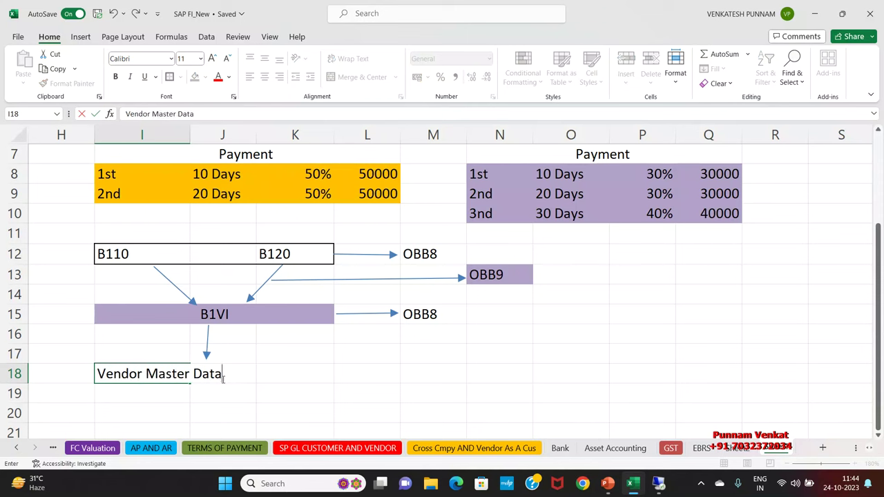
pyautogui.write('ta')
pyautogui.press('Return')
# Step: Merge and centre Vendor Master Data across I18:K18 and fill it light orange
pyautogui.moveTo(138, 373); pyautogui.dragTo(287, 380)
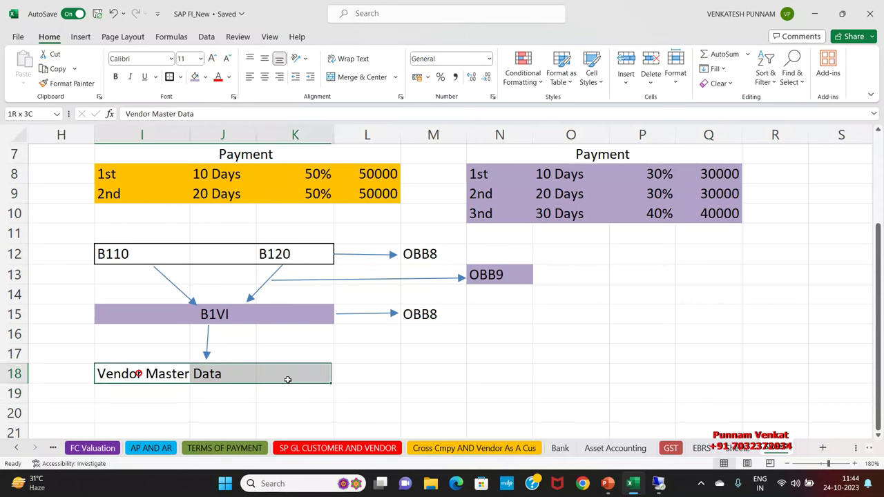
pyautogui.click(332, 78)
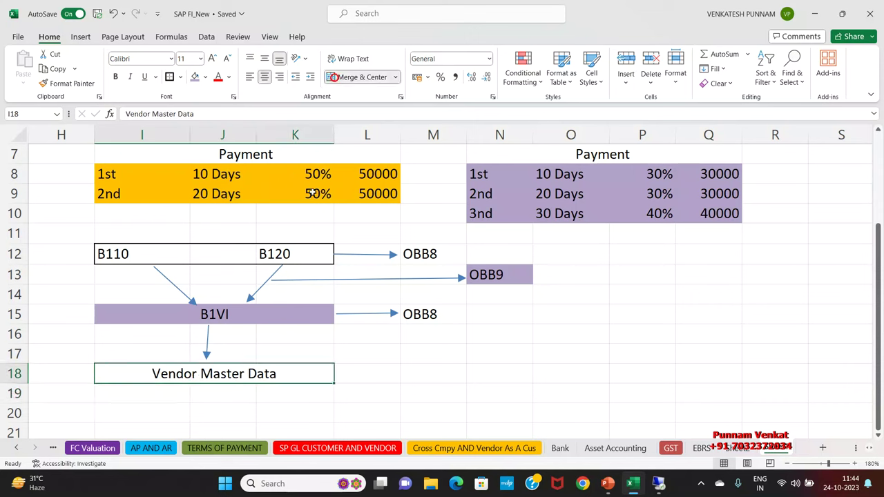
pyautogui.click(205, 76)
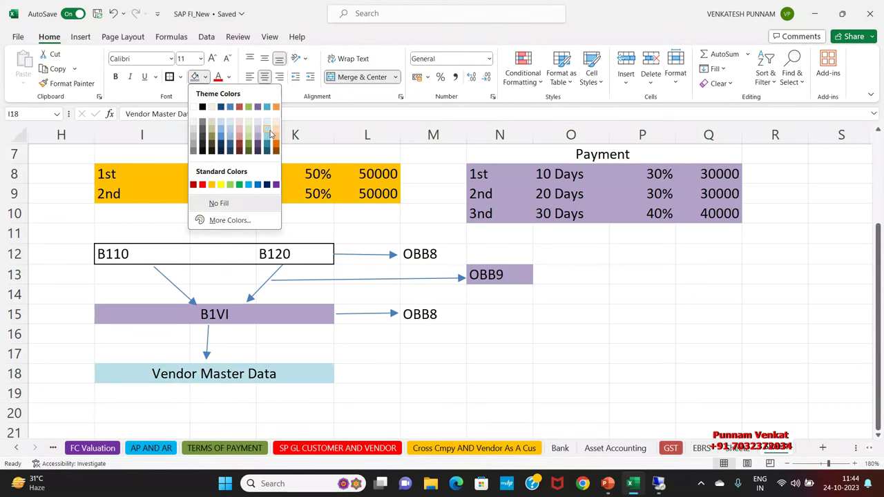
pyautogui.click(238, 131)
pyautogui.click(218, 271)
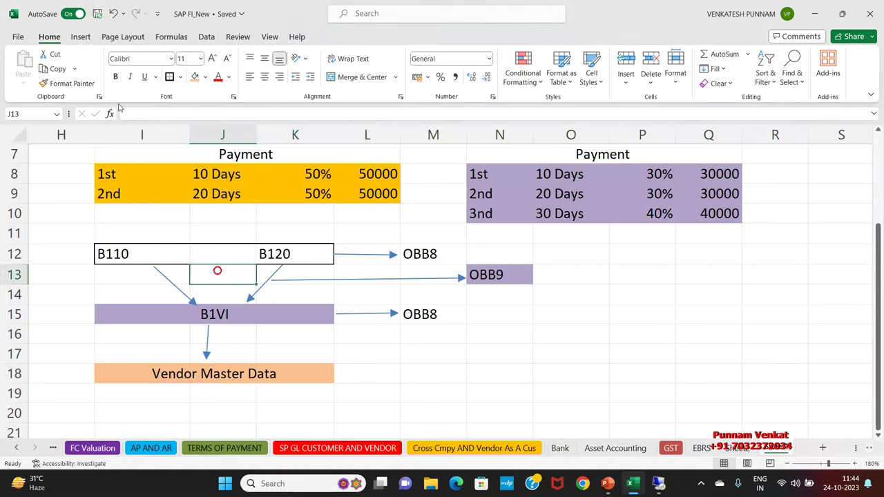
# Step: Draw a horizontal arrow across L18 from the Vendor Master Data cell and enter BP in M18
pyautogui.click(80, 37)
pyautogui.click(179, 54)
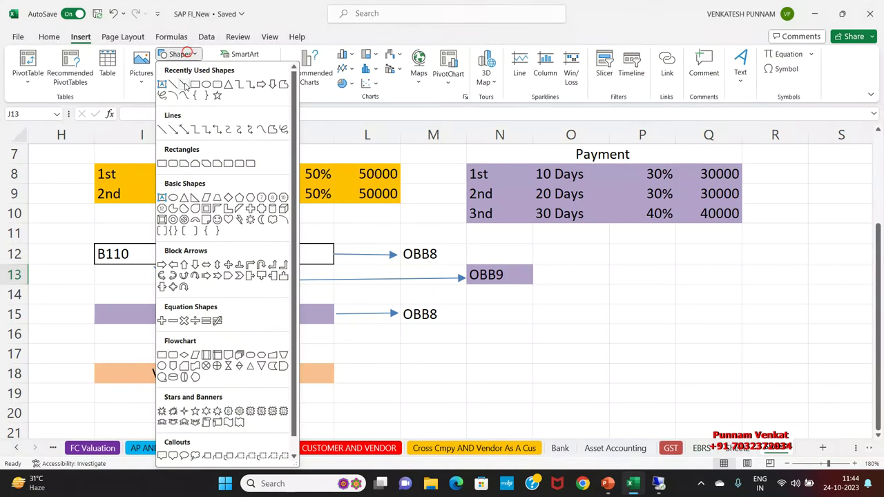
pyautogui.click(185, 83)
pyautogui.moveTo(335, 375); pyautogui.dragTo(400, 377)
pyautogui.click(417, 378)
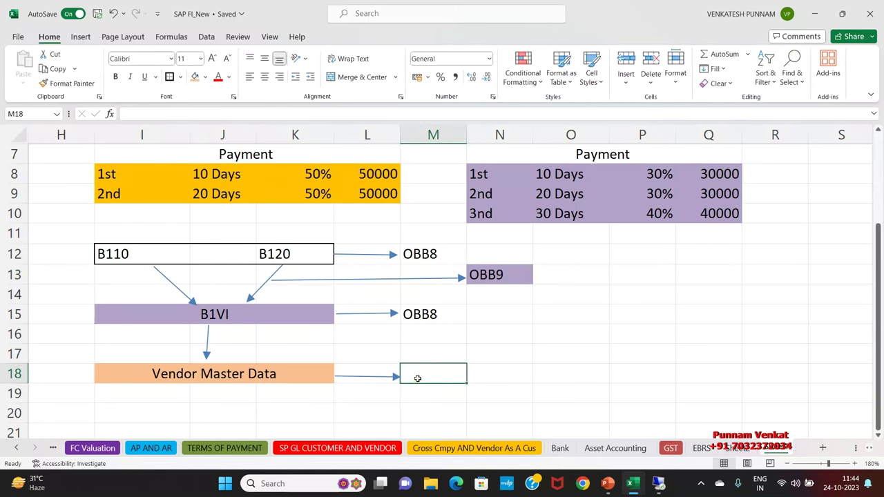
pyautogui.write('bp')
pyautogui.press('BackSpace')
pyautogui.write('BP')
pyautogui.press('Return')
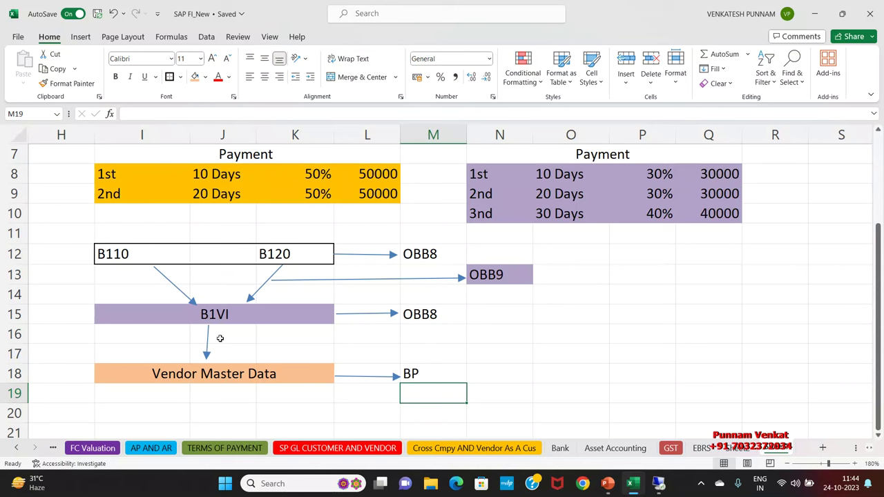
# Step: Draw a vertical arrow from the Vendor Master Data cell down through rows 19 and 20
pyautogui.click(212, 316)
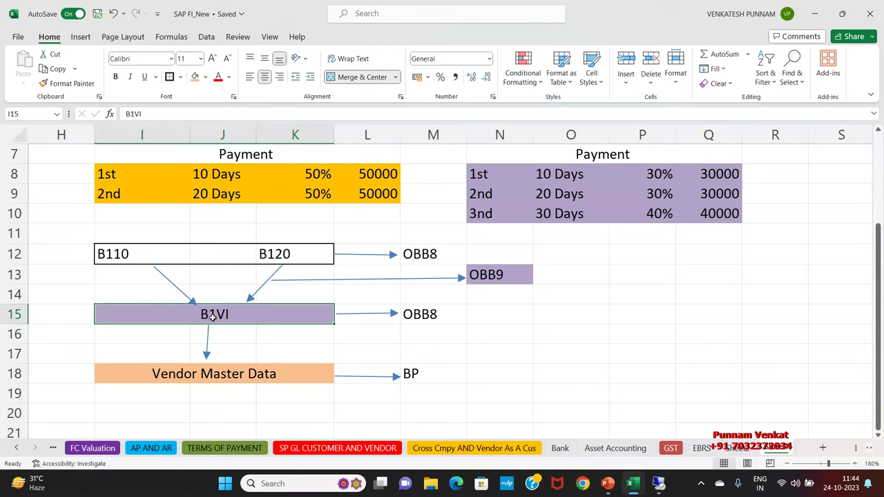
pyautogui.click(200, 257)
pyautogui.click(224, 371)
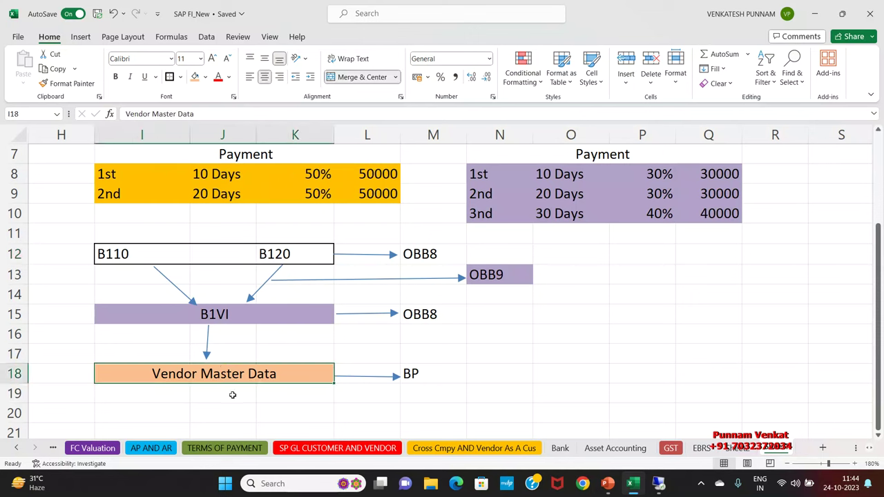
pyautogui.click(81, 39)
pyautogui.click(174, 55)
pyautogui.click(184, 74)
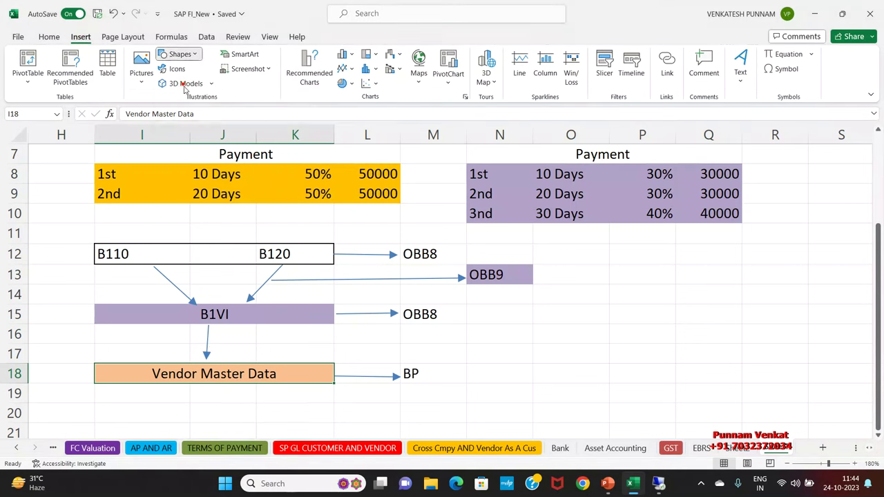
pyautogui.moveTo(199, 385); pyautogui.dragTo(199, 417)
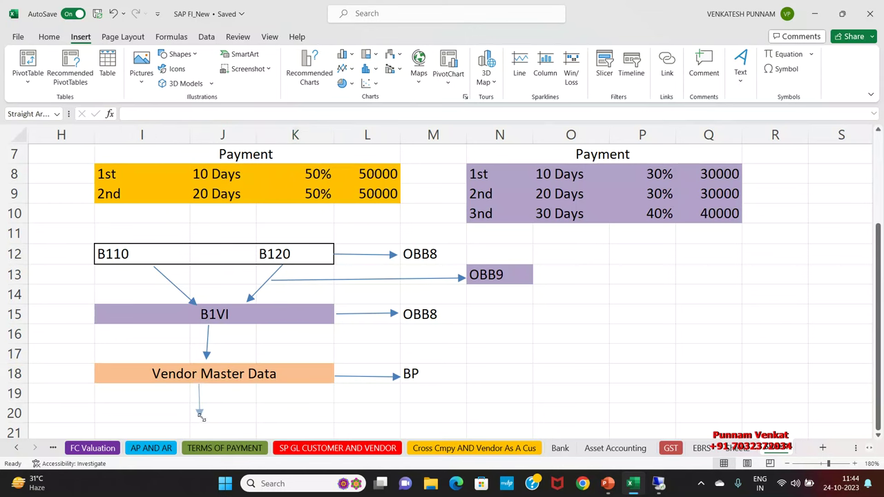
# Step: Enter the label Invoice Posting in cell I21, below the new arrow
pyautogui.scroll(-1, 199, 359)
pyautogui.moveTo(161, 375); pyautogui.dragTo(223, 373)
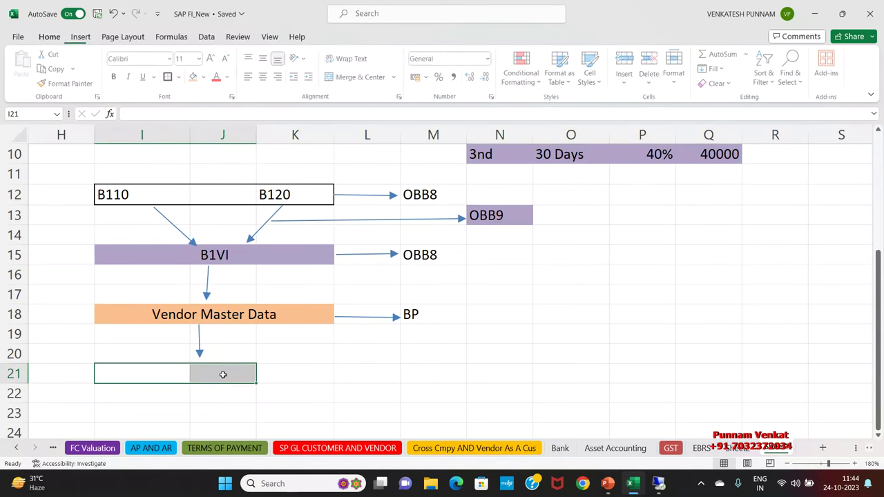
pyautogui.click(223, 373)
pyautogui.click(180, 370)
pyautogui.write('iNCOIE')
pyautogui.press('BackSpace')
pyautogui.press('BackSpace')
pyautogui.press('BackSpace')
pyautogui.write('vocie P')
pyautogui.press('BackSpace')
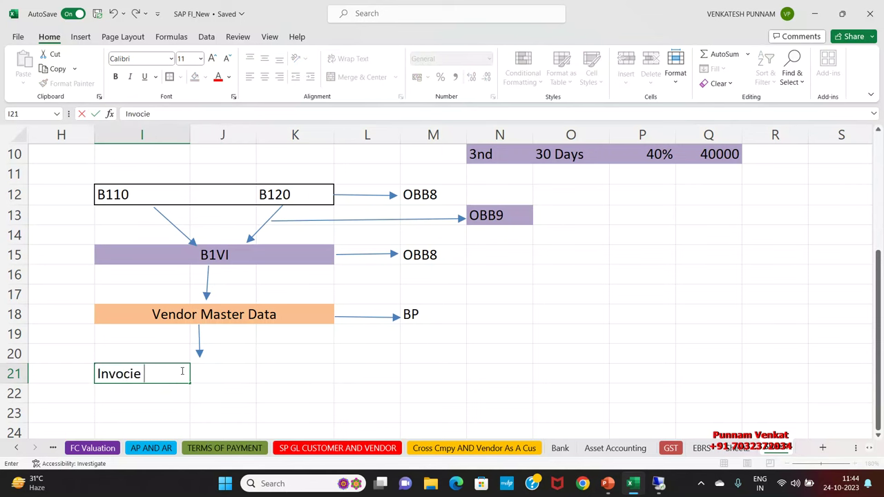
pyautogui.press('BackSpace')
pyautogui.write('ice po')
pyautogui.press('BackSpace')
pyautogui.press('BackSpace')
pyautogui.write('Posting')
pyautogui.press('Tab')
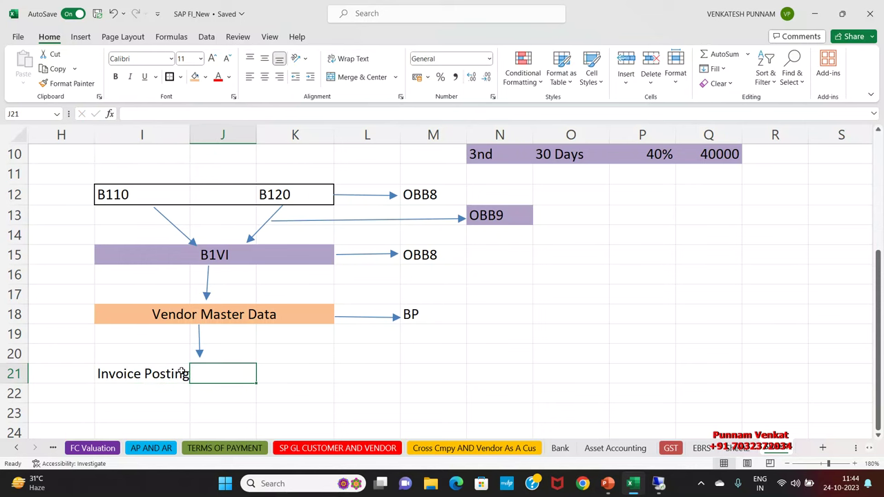
# Step: Merge and centre Invoice Posting across I21:J21 and fill it light blue
pyautogui.moveTo(178, 371); pyautogui.dragTo(235, 374)
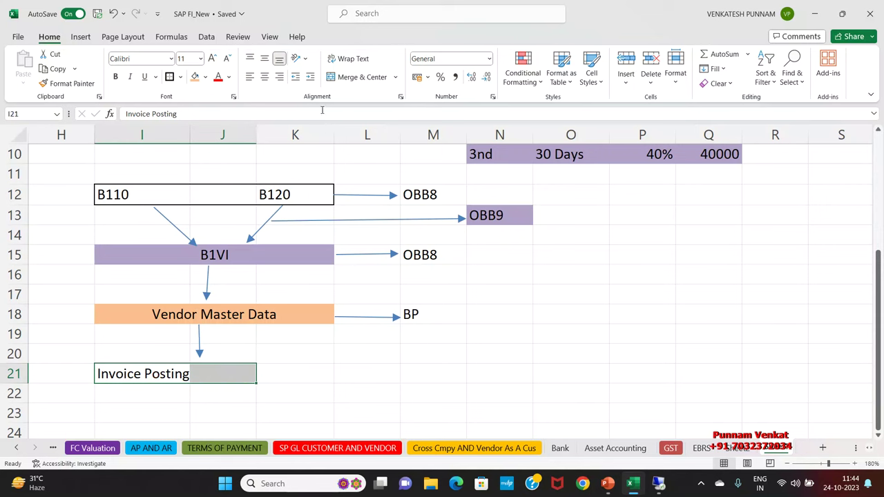
pyautogui.click(343, 77)
pyautogui.click(304, 392)
pyautogui.click(246, 373)
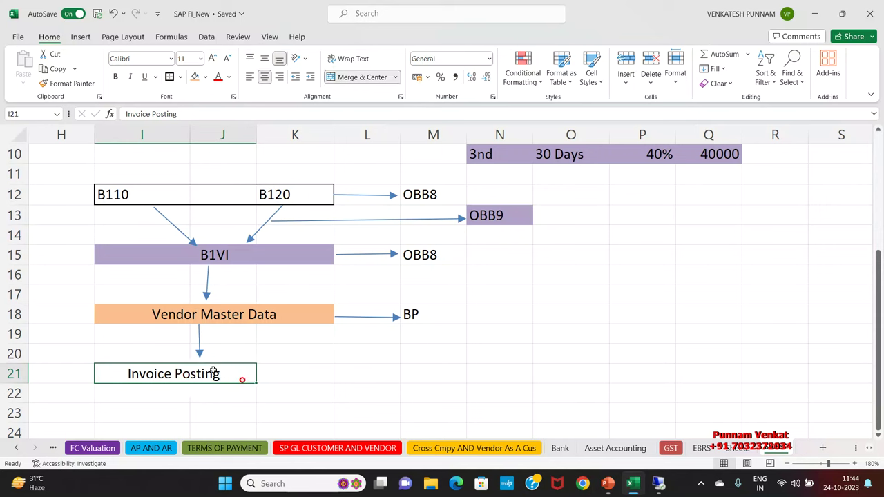
pyautogui.click(205, 77)
pyautogui.click(230, 129)
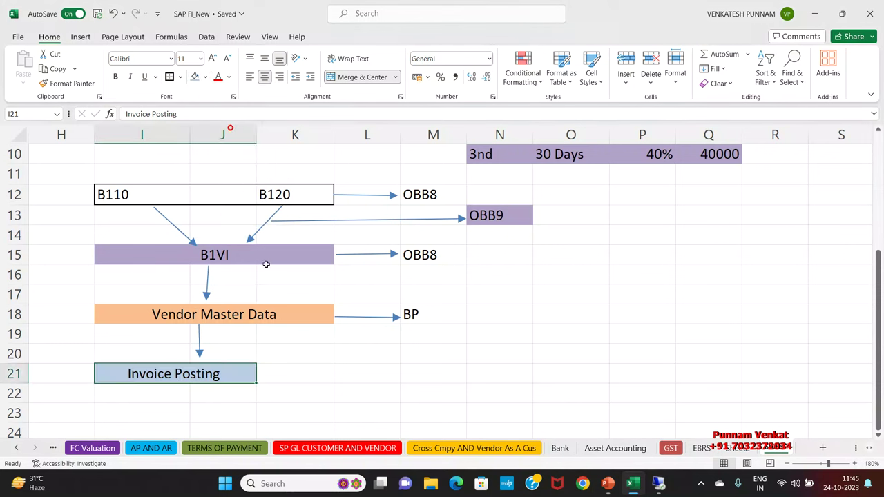
pyautogui.click(292, 310)
# Step: Draw a horizontal arrow from the Invoice Posting cell across K21 and L21 and enter FB60 in M21
pyautogui.click(81, 37)
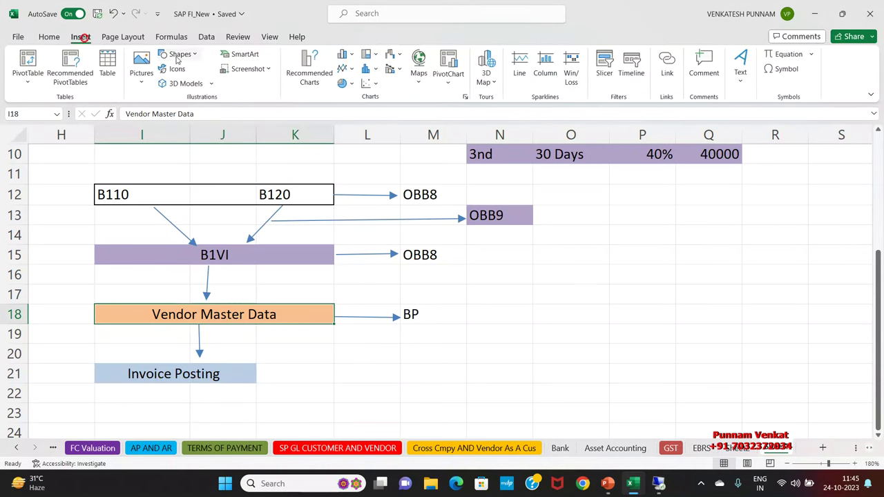
pyautogui.click(178, 54)
pyautogui.click(185, 83)
pyautogui.moveTo(262, 377); pyautogui.dragTo(399, 375)
pyautogui.click(412, 376)
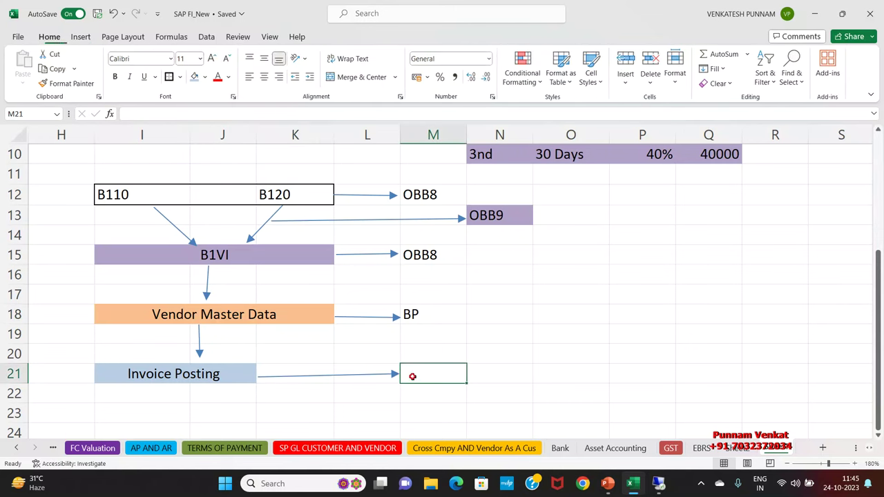
pyautogui.write('FB60')
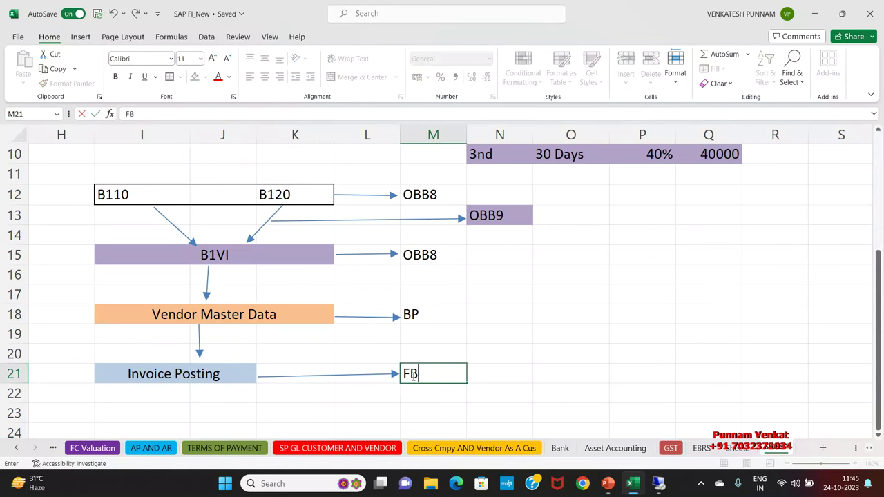
pyautogui.press('Return')
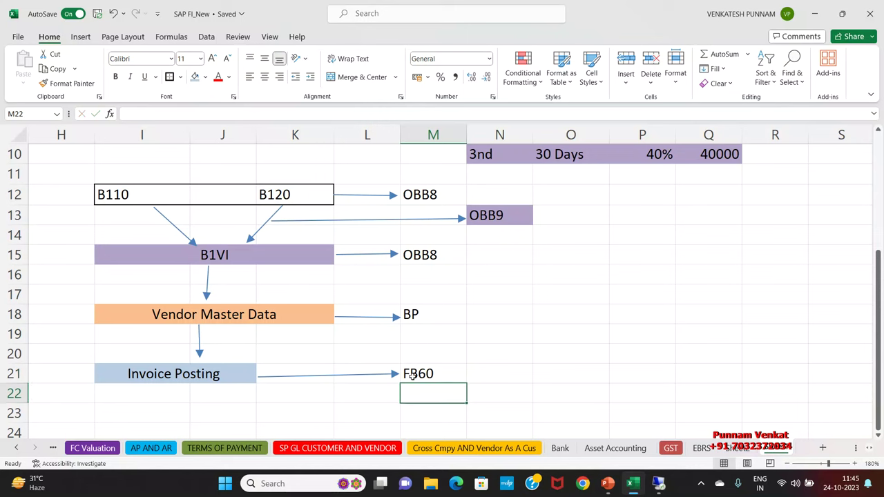
# Step: Draw a short vertical arrow down row 22 from the Invoice Posting cell and enter Reports in I23
pyautogui.click(167, 377)
pyautogui.click(80, 39)
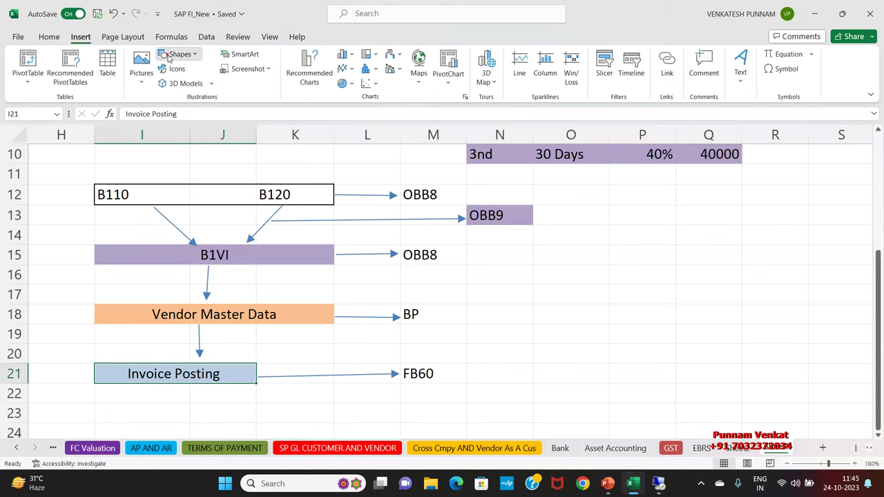
pyautogui.click(179, 54)
pyautogui.click(183, 83)
pyautogui.moveTo(182, 387); pyautogui.dragTo(181, 405)
pyautogui.click(180, 412)
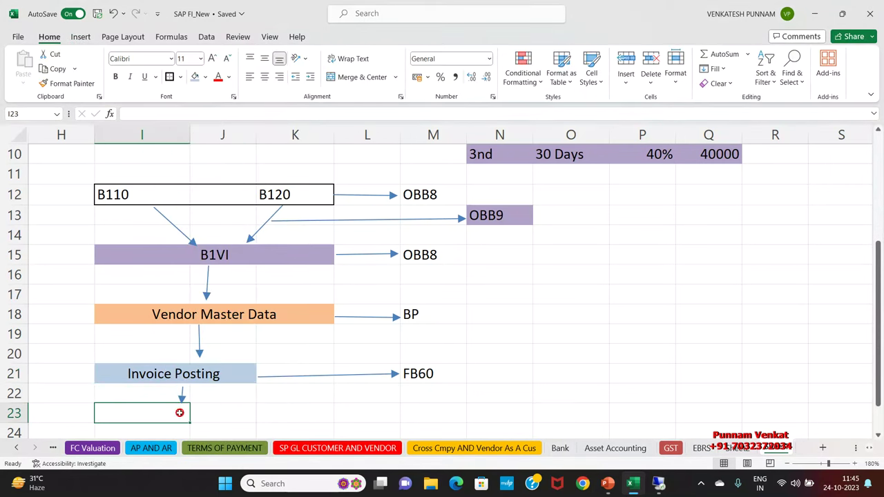
pyautogui.write('rEPORT')
pyautogui.press('BackSpace')
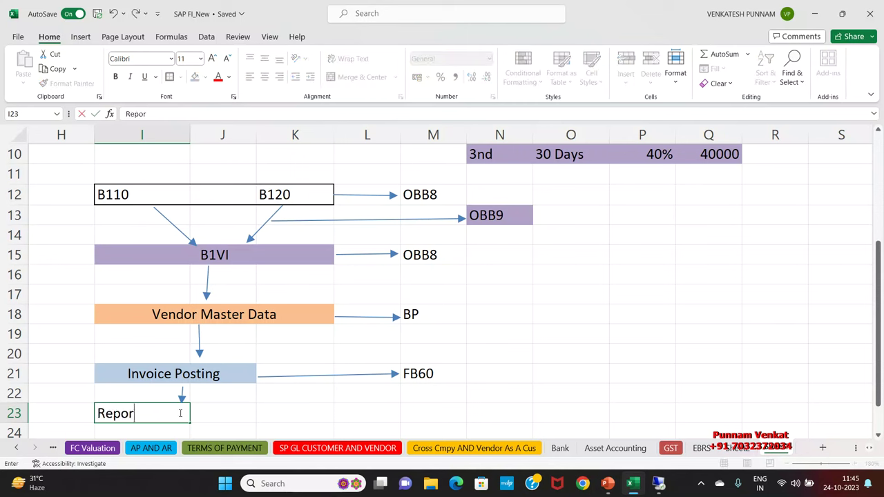
pyautogui.write('ts')
pyautogui.press('Return')
# Step: Merge and centre Reports across I23:J23 and fill the merged cell light red
pyautogui.moveTo(155, 393); pyautogui.dragTo(239, 391)
pyautogui.click(348, 82)
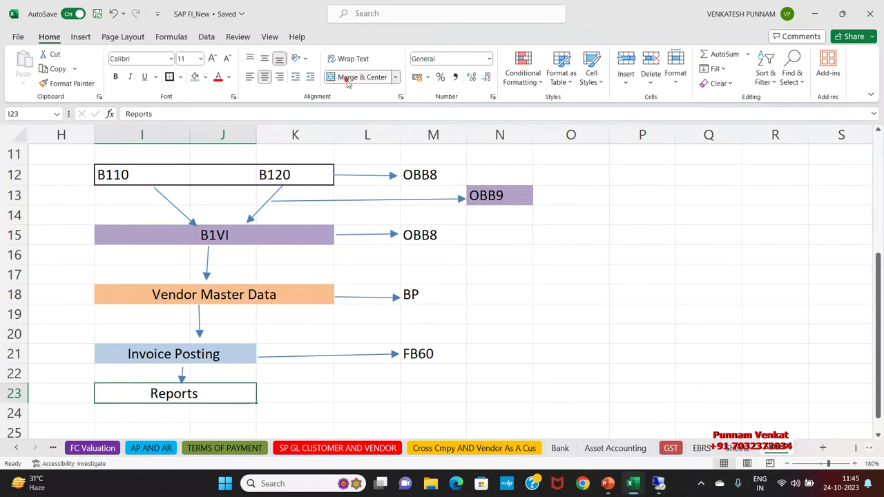
pyautogui.click(276, 399)
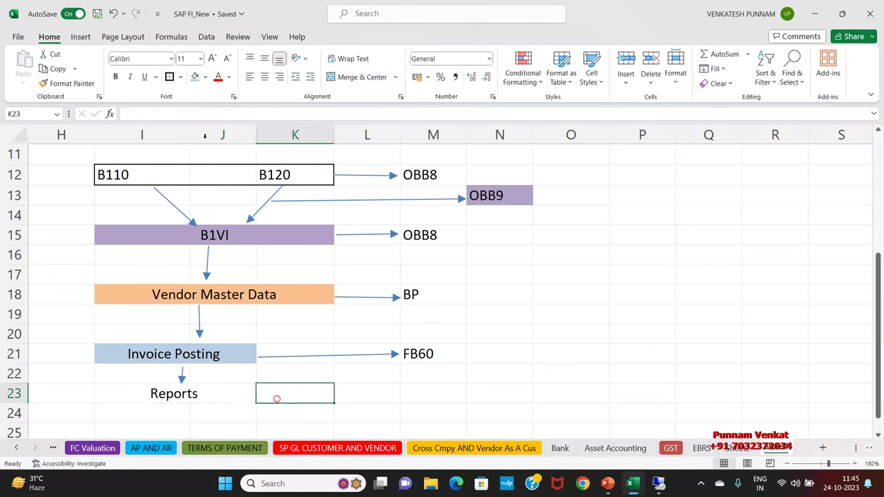
pyautogui.click(192, 392)
pyautogui.click(204, 78)
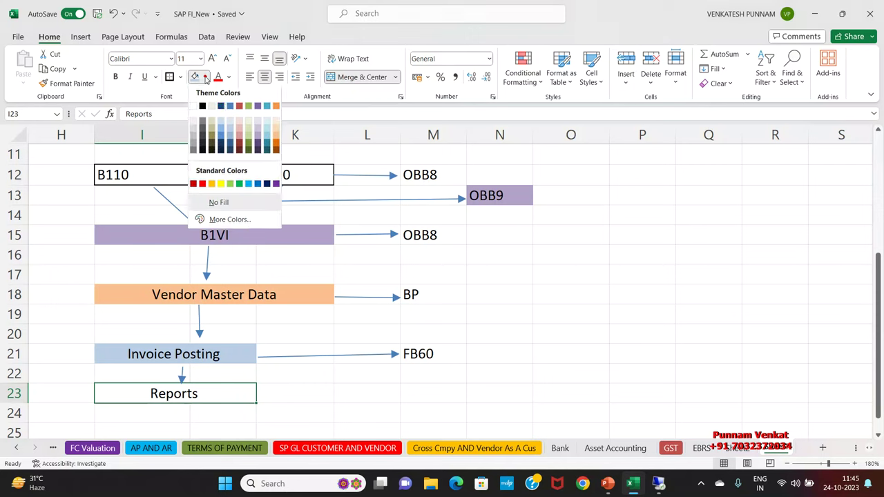
pyautogui.click(239, 138)
pyautogui.click(306, 215)
# Step: Draw a horizontal arrow about 3.4 cm long from the Reports cell across K23 and L23 and enter FBL1N in M23
pyautogui.click(80, 37)
pyautogui.click(178, 54)
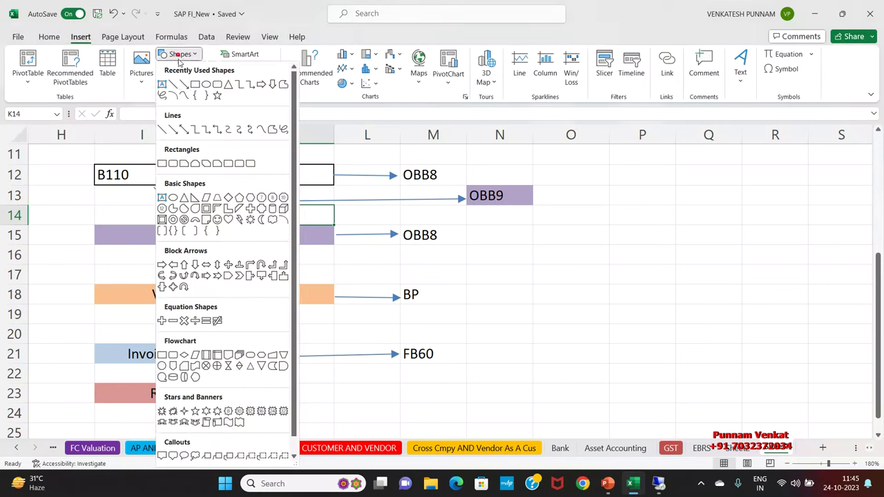
pyautogui.click(184, 85)
pyautogui.moveTo(262, 396); pyautogui.dragTo(393, 395)
pyautogui.click(422, 394)
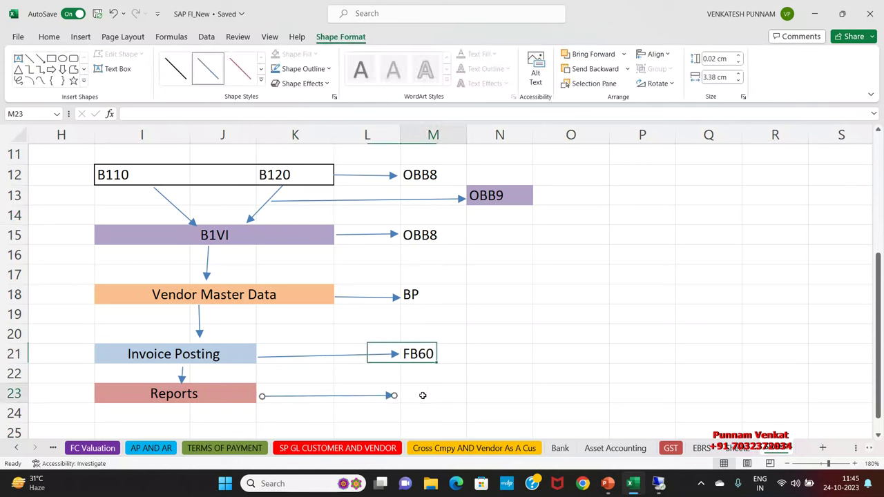
pyautogui.write('FBL1N')
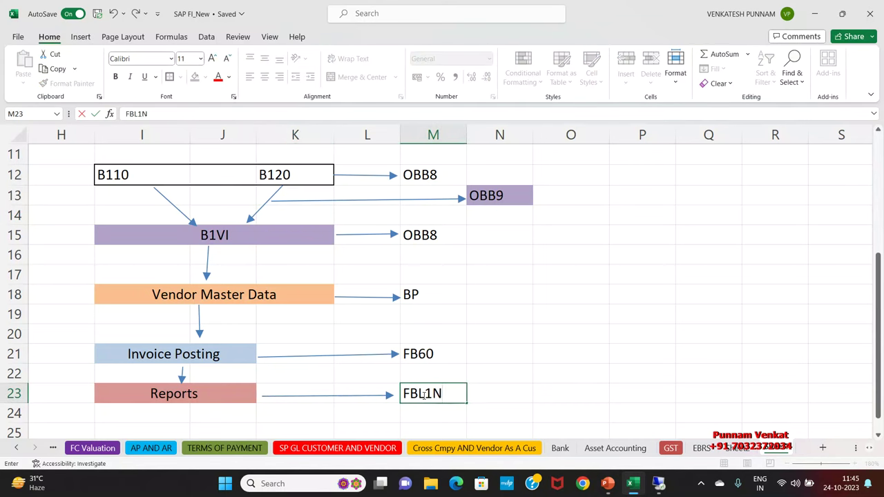
pyautogui.press('Return')
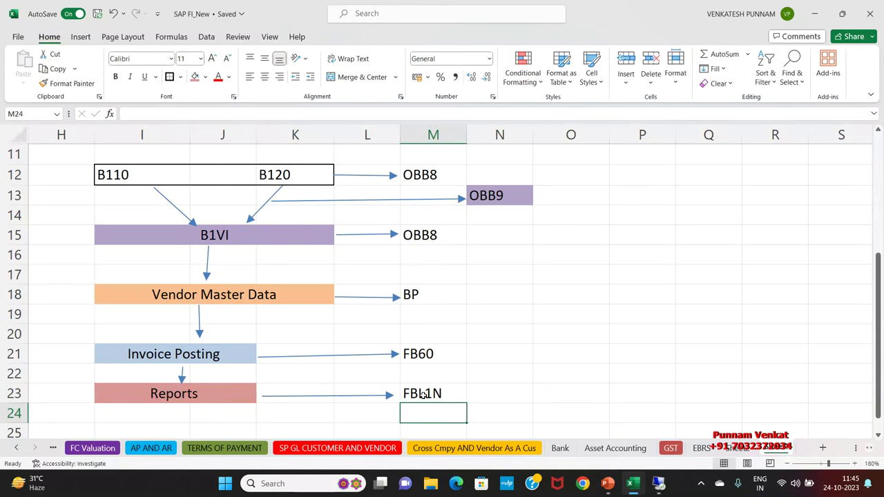
# Step: Fill the B110 and B120 row, I12:K12, with light blue
pyautogui.moveTo(119, 176); pyautogui.dragTo(285, 166)
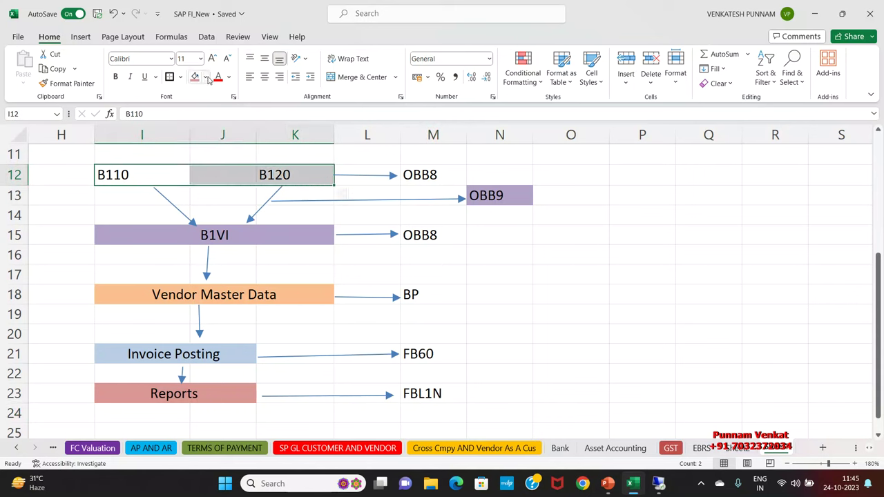
pyautogui.click(205, 76)
pyautogui.click(227, 130)
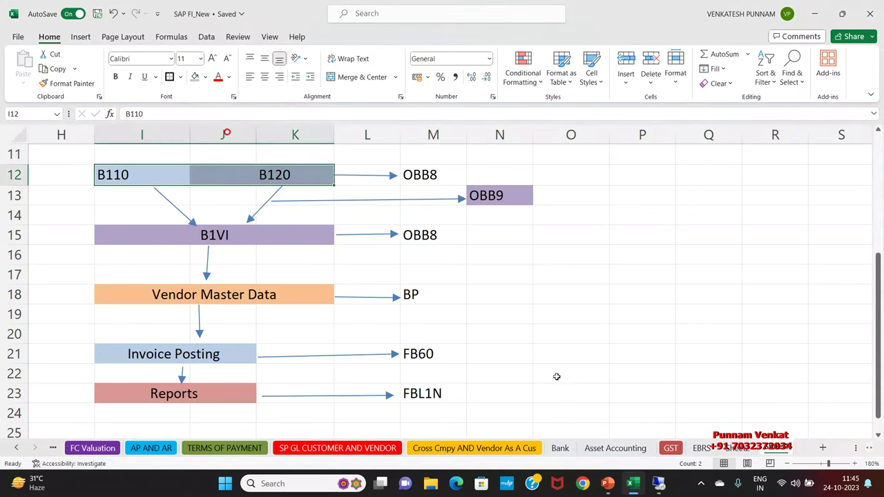
pyautogui.click(624, 377)
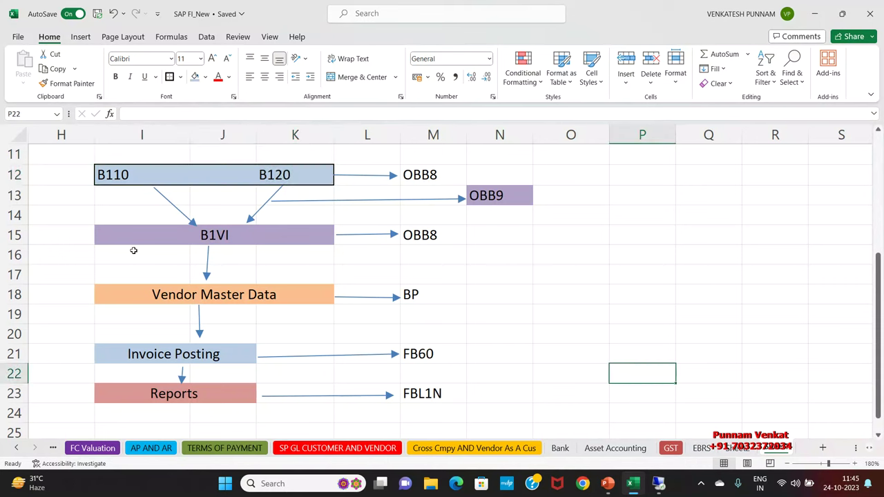
# Step: Review the flow diagram from the B110 and B120 terms through B1VI, Vendor Master Data and Invoice Posting to Reports
pyautogui.click(120, 178)
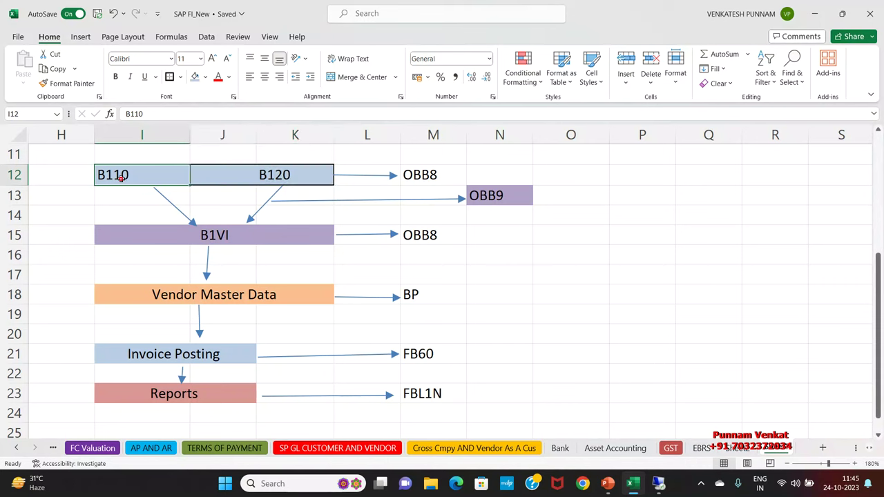
pyautogui.click(278, 178)
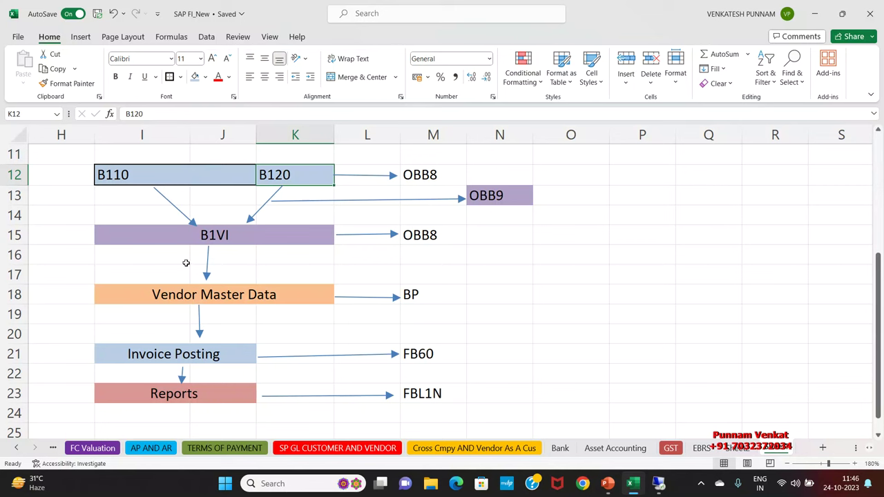
pyautogui.click(217, 236)
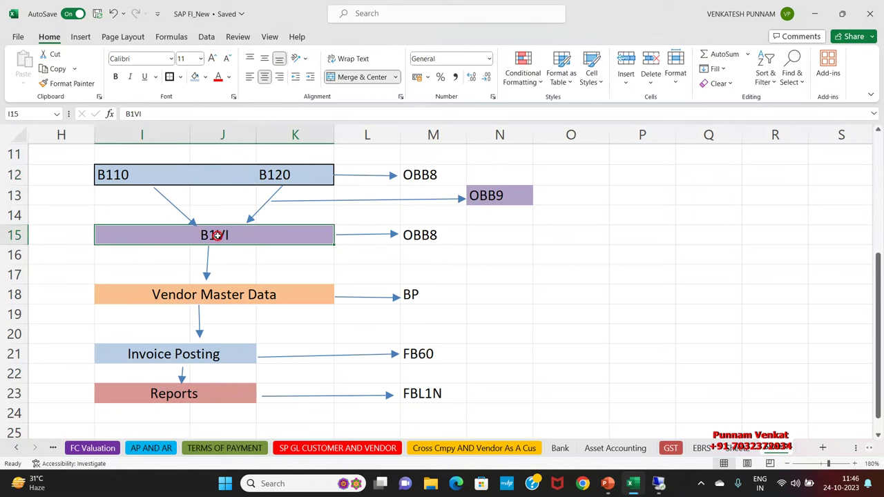
pyautogui.click(245, 175)
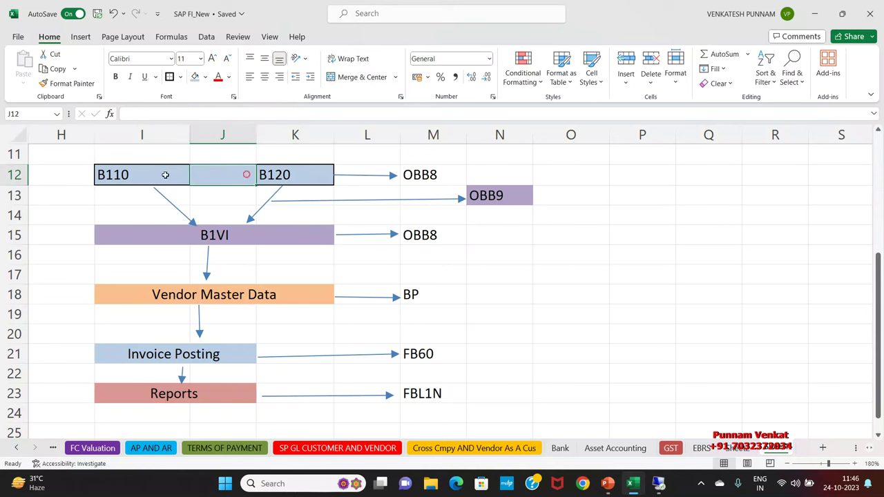
pyautogui.click(118, 176)
pyautogui.click(226, 240)
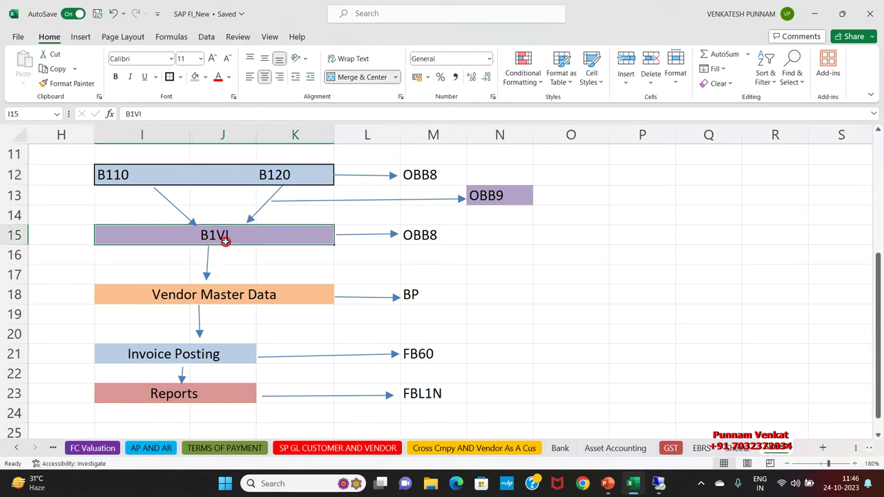
pyautogui.click(215, 296)
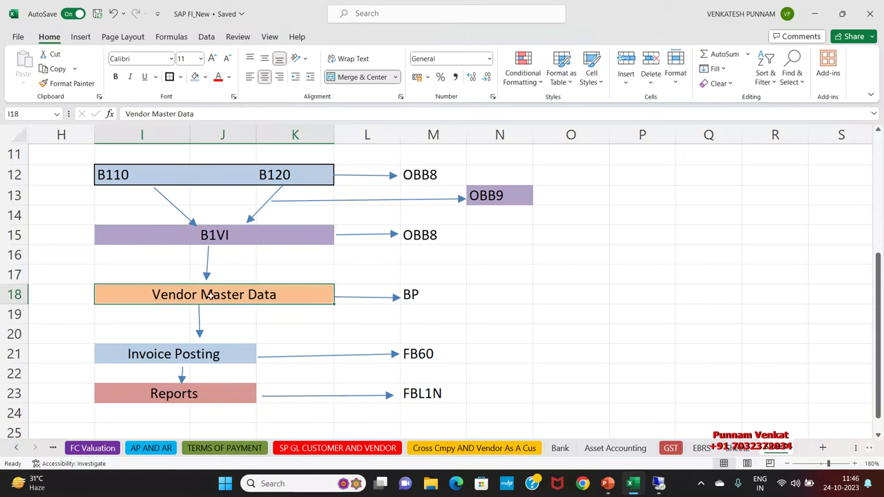
pyautogui.click(211, 239)
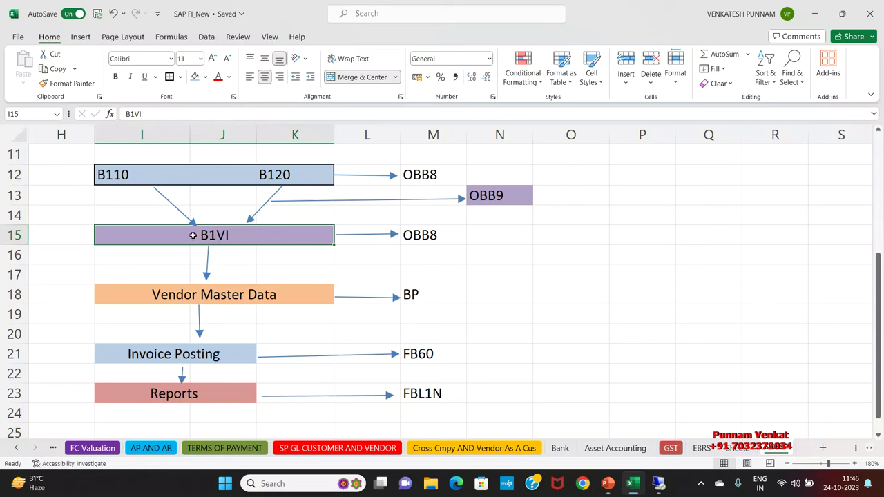
pyautogui.click(207, 294)
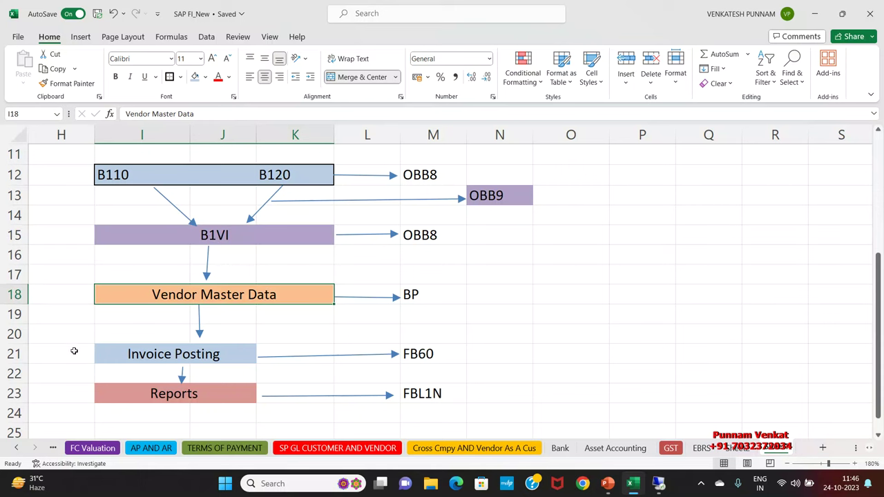
pyautogui.click(202, 354)
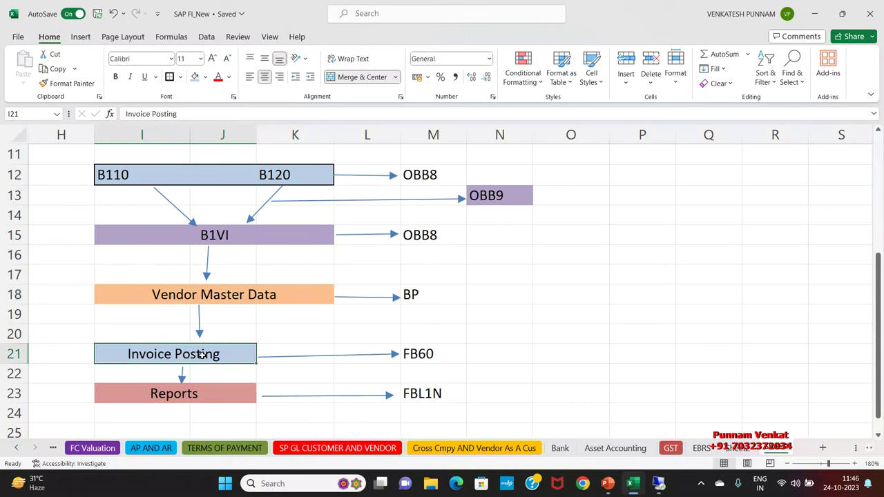
pyautogui.click(178, 394)
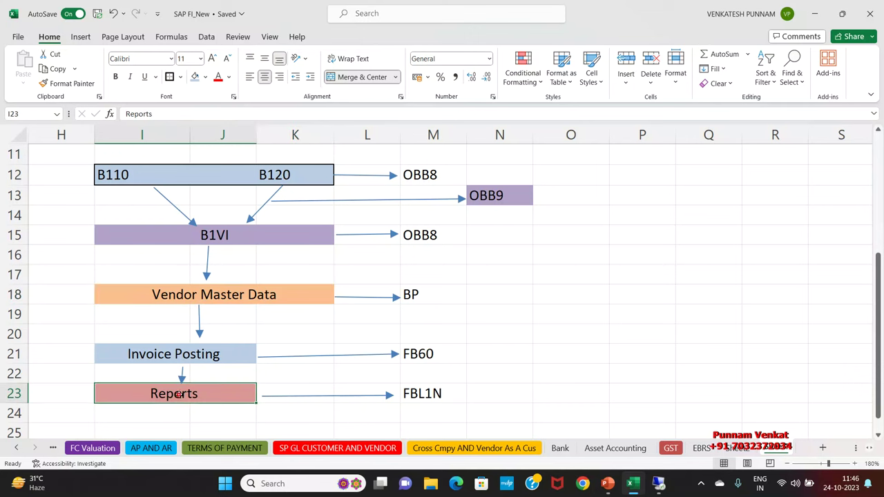
pyautogui.moveTo(79, 156); pyautogui.dragTo(512, 415)
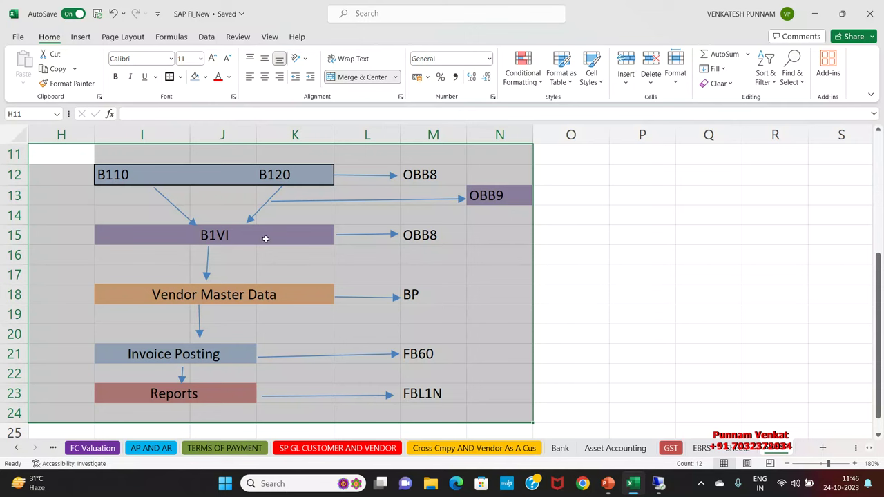
pyautogui.click(290, 239)
pyautogui.click(458, 276)
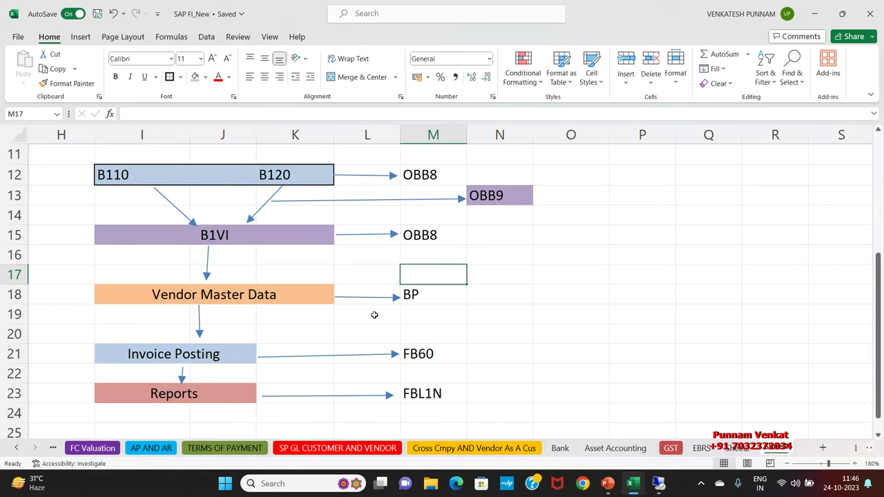
# Step: Switch to the remote SAP session and run transaction OBB8 for the terms of payment
pyautogui.click(431, 178)
pyautogui.moveTo(658, 483)
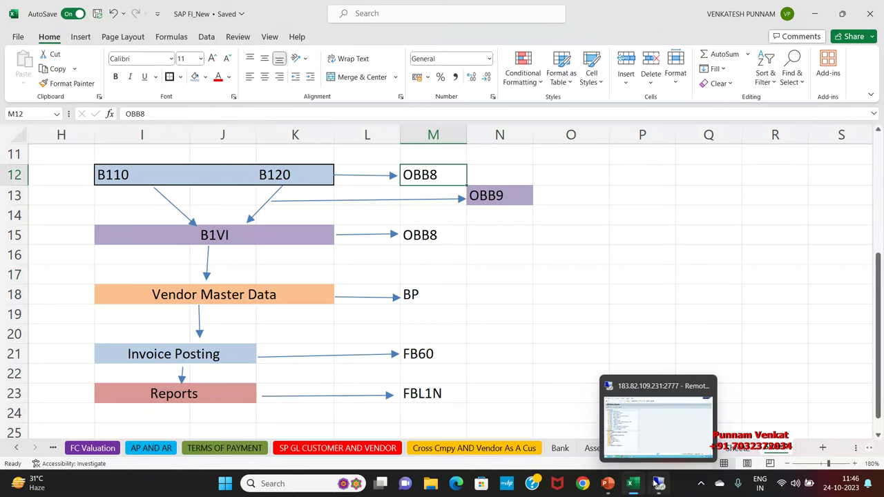
pyautogui.click(606, 427)
pyautogui.click(406, 283)
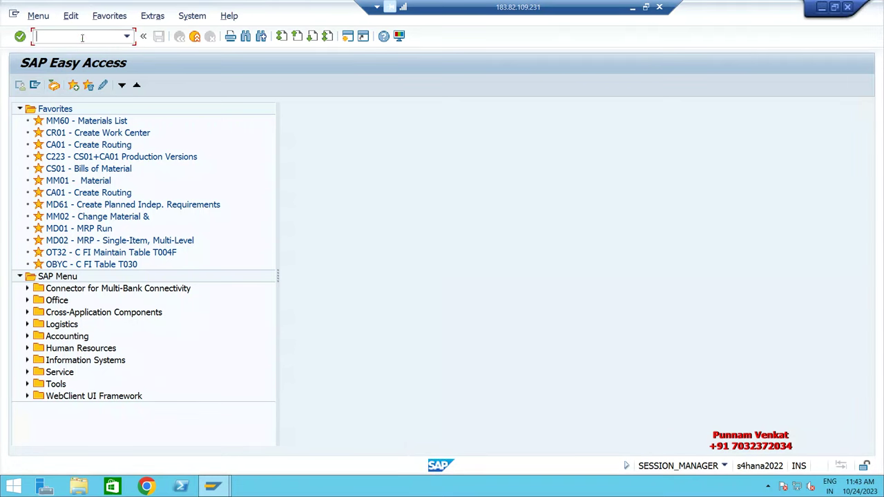
pyautogui.write('OBB8')
pyautogui.press('Return')
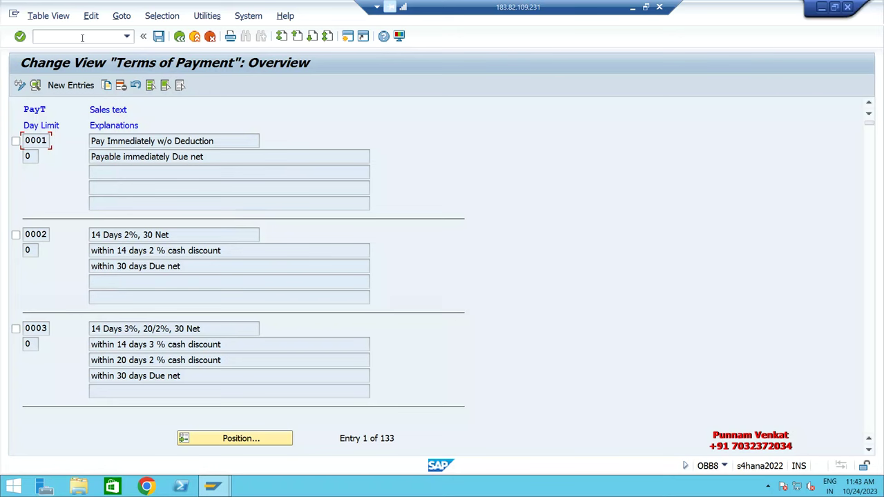
# Step: Create a new payment terms entry B110 with the own explanation "A1 B1 10 Days payment Terms"
pyautogui.click(68, 87)
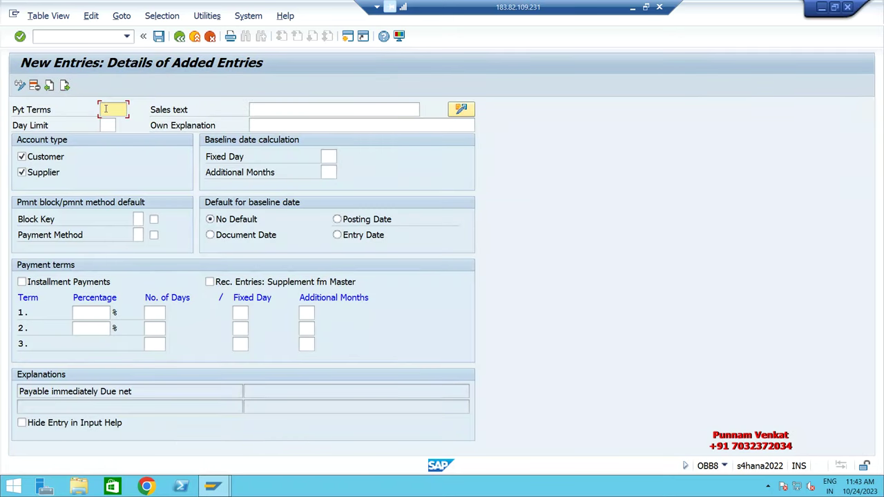
pyautogui.click(254, 126)
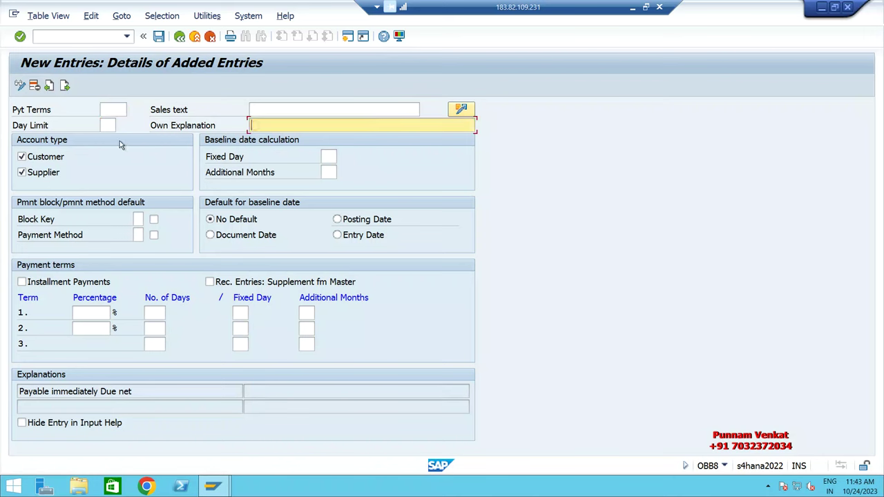
pyautogui.click(111, 105)
pyautogui.write('B110')
pyautogui.press('Tab')
pyautogui.press('Tab')
pyautogui.press('Tab')
pyautogui.press('Tab')
pyautogui.write('A2')
pyautogui.press('BackSpace')
pyautogui.write('1 B1')
pyautogui.write('10 Days payment TEr')
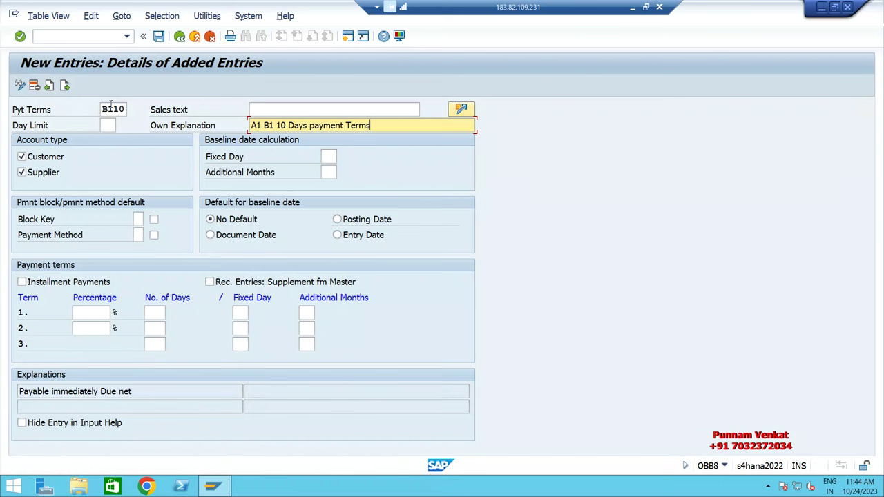
pyautogui.tripleClick(375, 125)
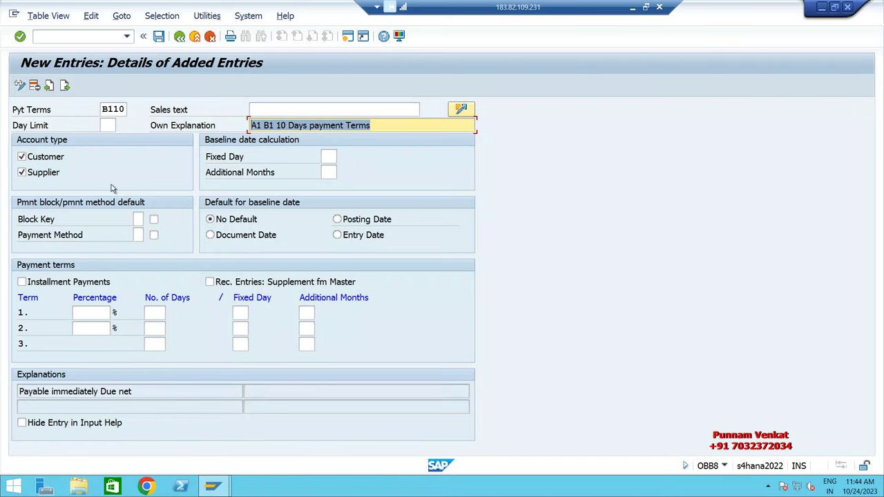
# Step: Default B110's baseline date to Document Date, set its first term to 10 days and save the entry
pyautogui.click(224, 238)
pyautogui.click(158, 312)
pyautogui.write('10')
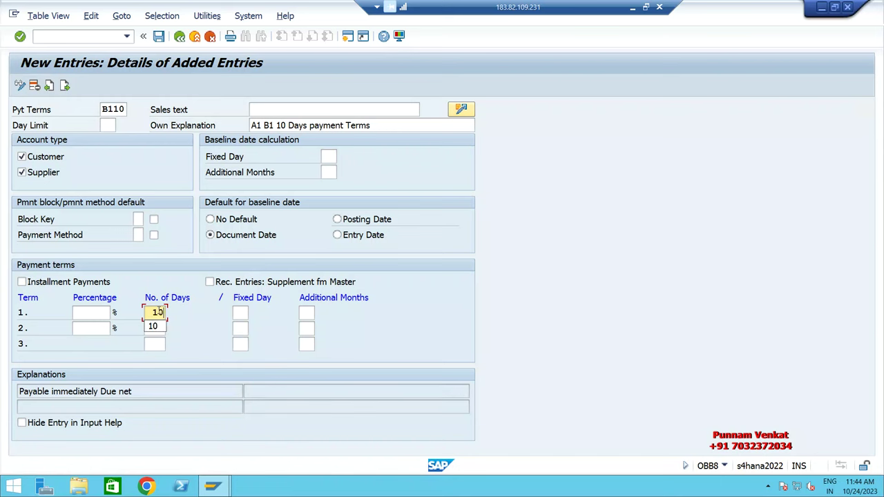
pyautogui.click(147, 297)
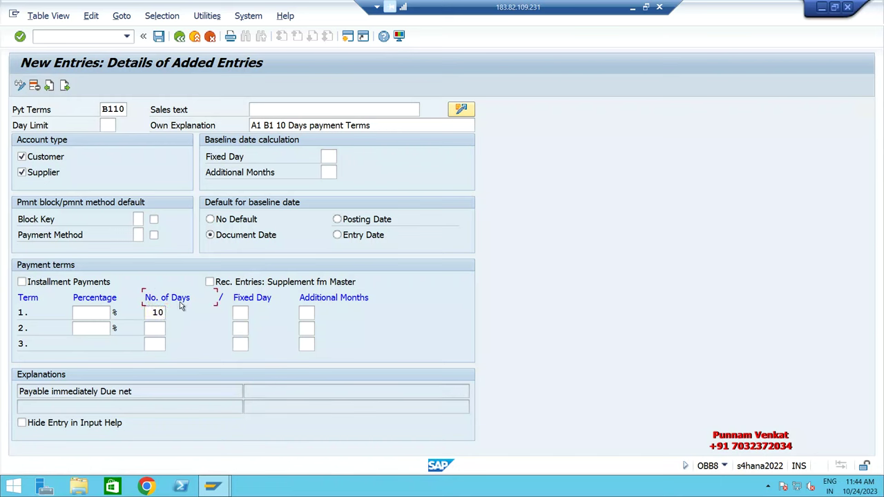
pyautogui.press('Return')
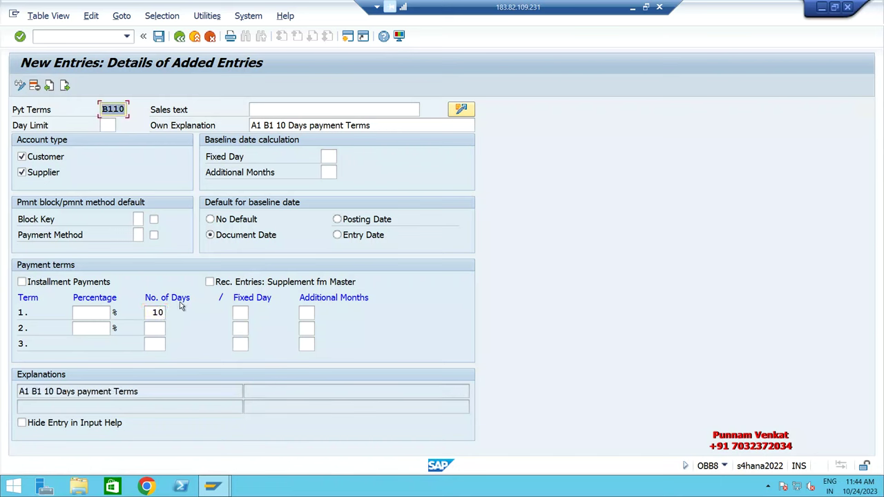
pyautogui.click(158, 40)
pyautogui.click(252, 236)
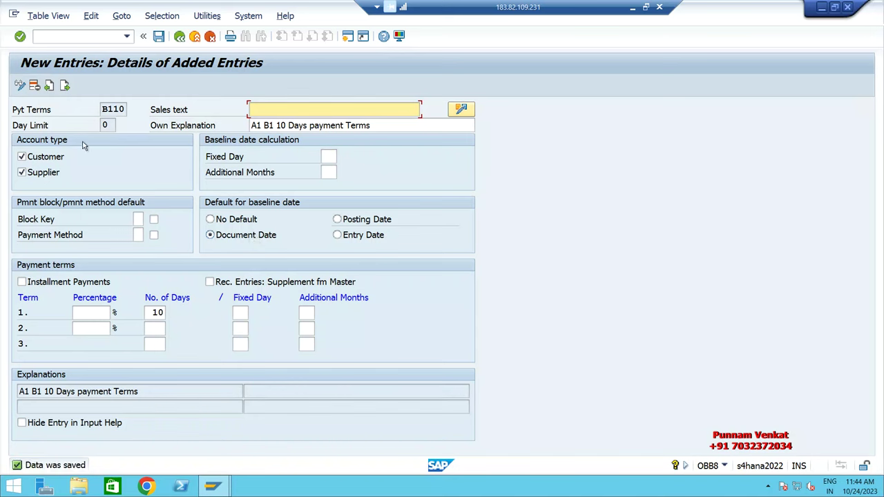
# Step: Create the next payment terms entry B120 with the own explanation "B1 A1 20 Days Payment Terms"
pyautogui.click(65, 86)
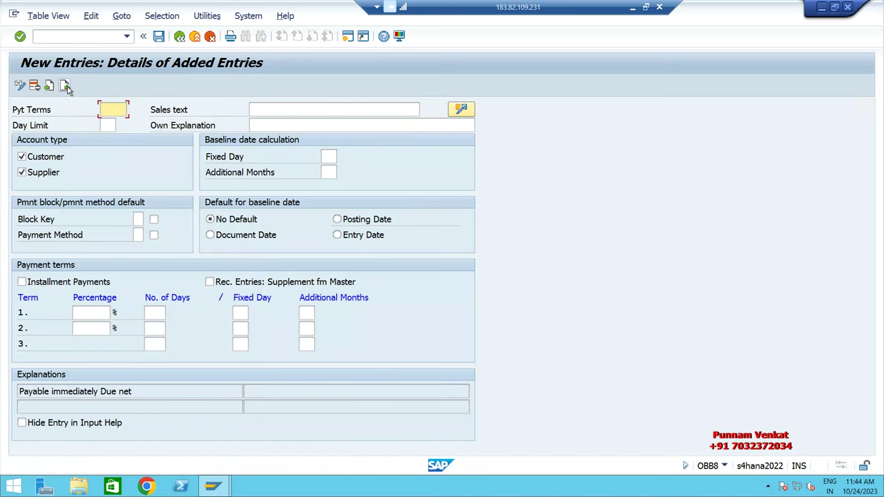
pyautogui.write('B120')
pyautogui.press('Tab')
pyautogui.press('Tab')
pyautogui.press('Tab')
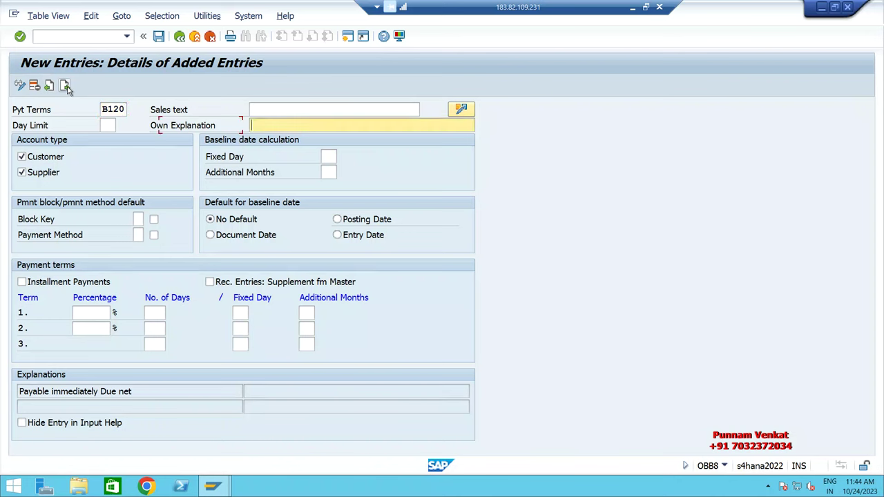
pyautogui.write('B1 A1 20 DAYS')
pyautogui.press('BackSpace')
pyautogui.press('BackSpace')
pyautogui.press('BackSpace')
pyautogui.press('BackSpace')
pyautogui.write('Day')
pyautogui.write('s Payment')
pyautogui.write(' ST')
pyautogui.press('BackSpace')
pyautogui.press('BackSpace')
pyautogui.write('Te')
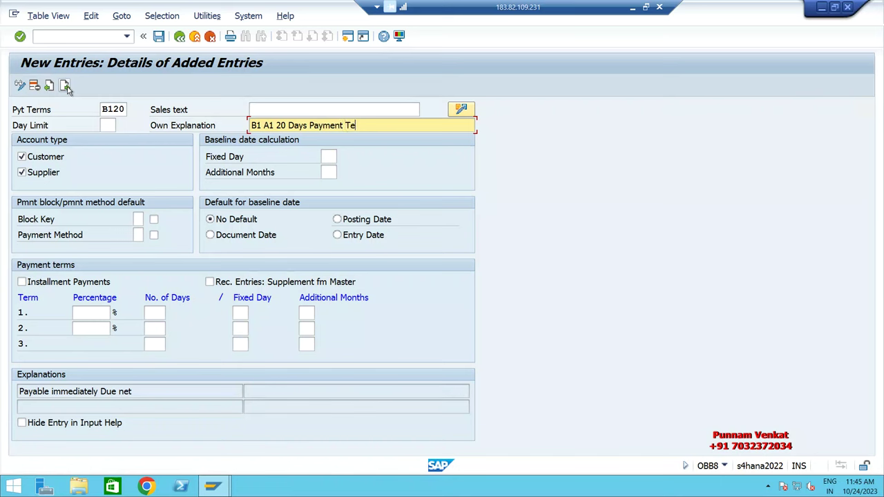
pyautogui.write('rms')
# Step: Default B120's baseline date to Document Date, set its first term to 20 days and save the entry
pyautogui.click(223, 236)
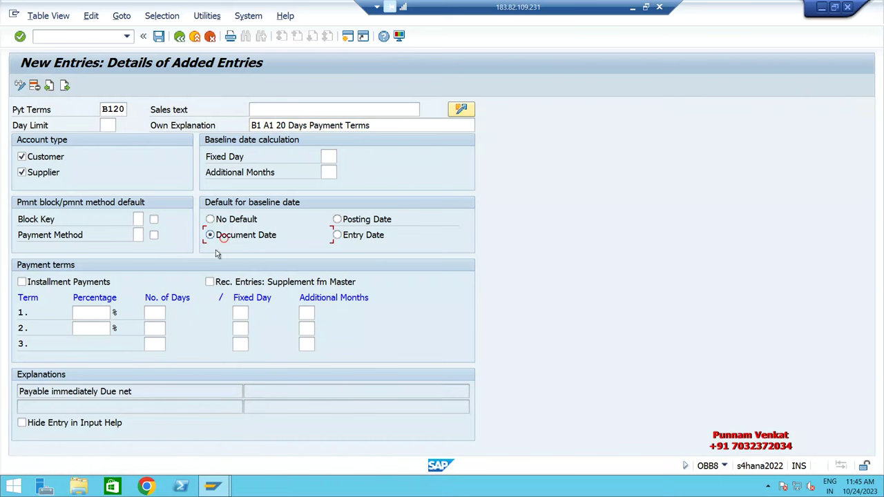
pyautogui.click(156, 313)
pyautogui.write('20')
pyautogui.press('Tab')
pyautogui.moveTo(150, 312); pyautogui.dragTo(166, 313)
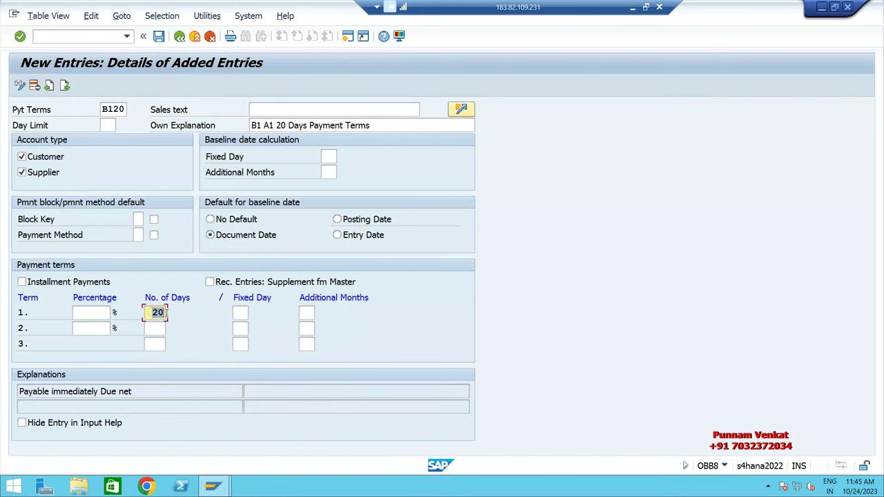
pyautogui.click(159, 36)
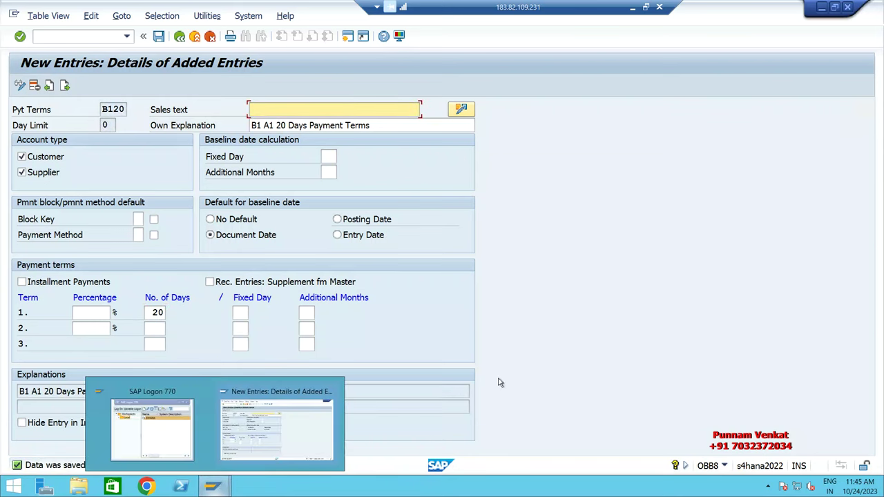
# Step: Switch to the Excel flow diagram and fill both OBB8 cells, M12 and M15, with dark orange
pyautogui.click(632, 8)
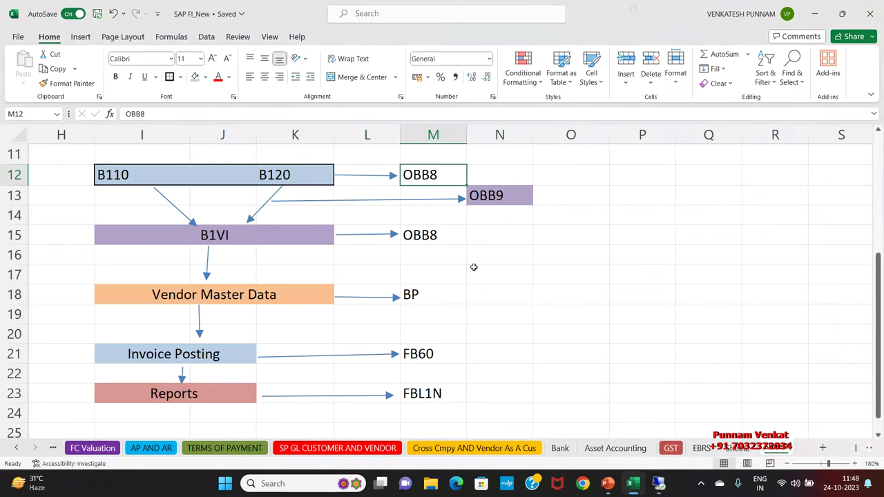
pyautogui.click(133, 177)
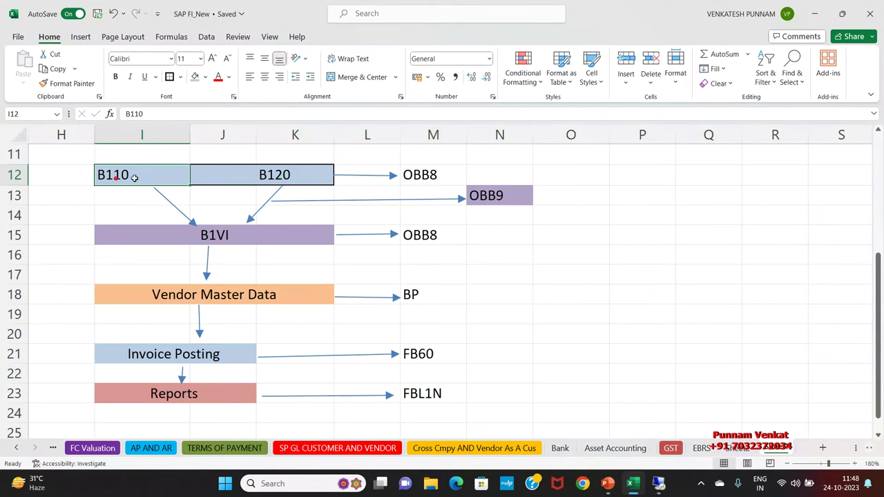
pyautogui.click(277, 177)
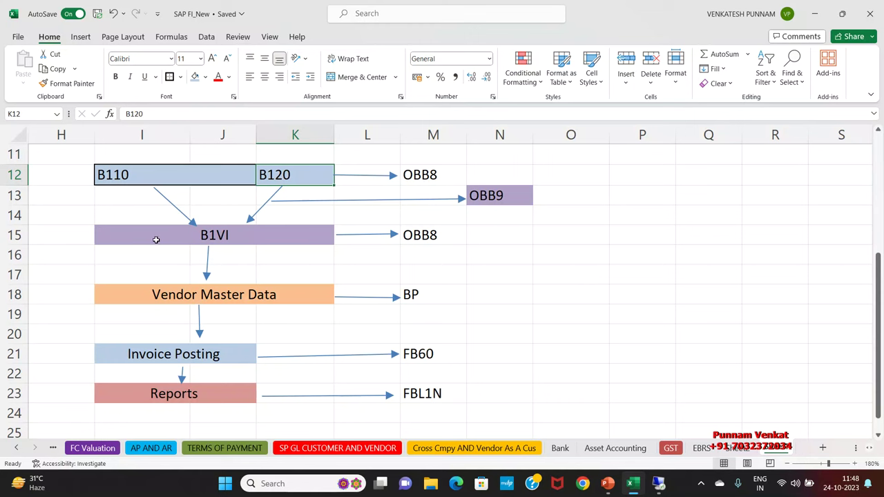
pyautogui.click(123, 233)
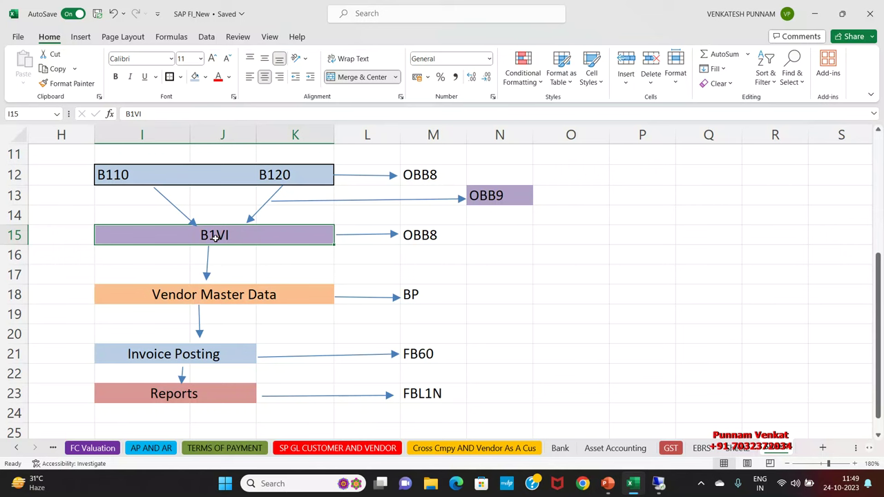
pyautogui.click(421, 235)
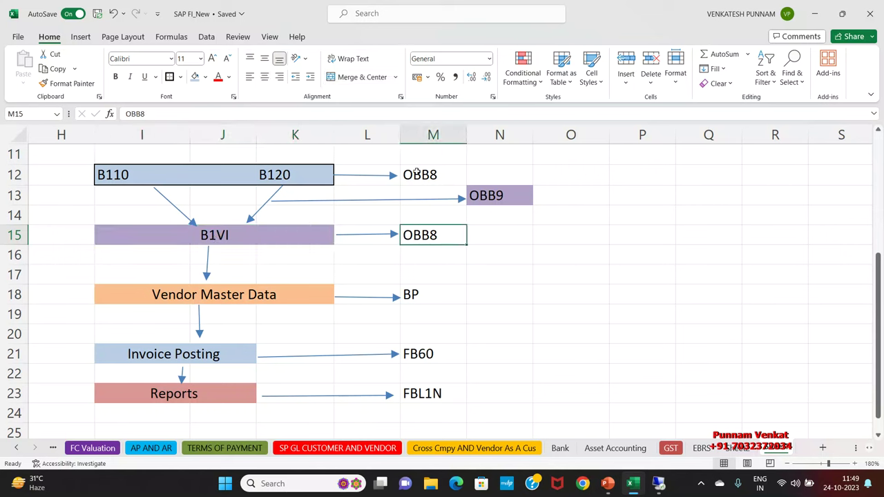
pyautogui.click(417, 173)
pyautogui.click(205, 77)
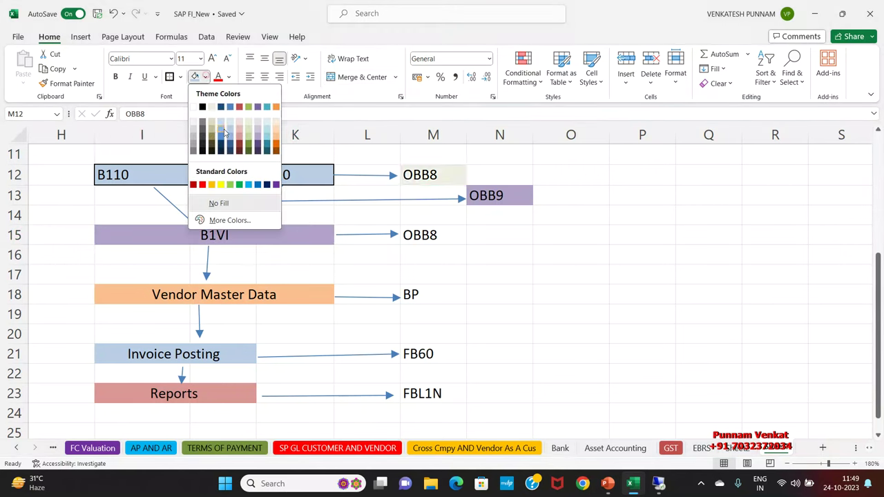
pyautogui.click(276, 143)
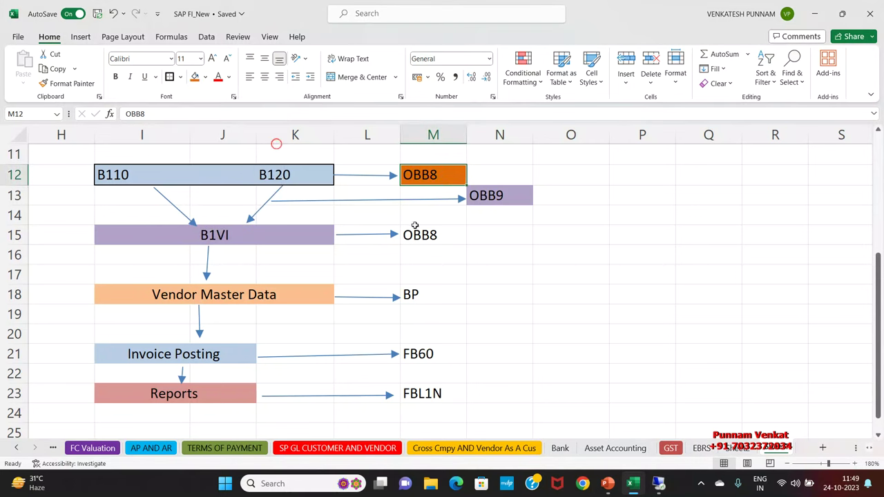
pyautogui.click(67, 83)
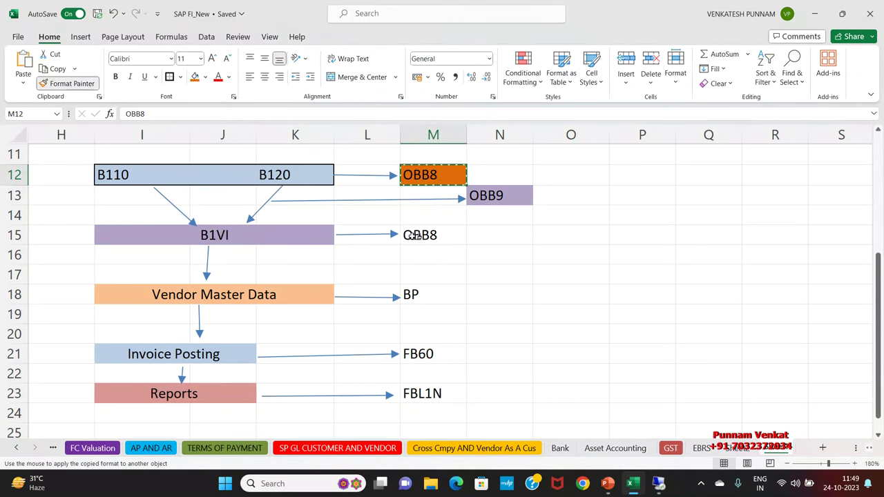
pyautogui.click(413, 235)
pyautogui.click(468, 270)
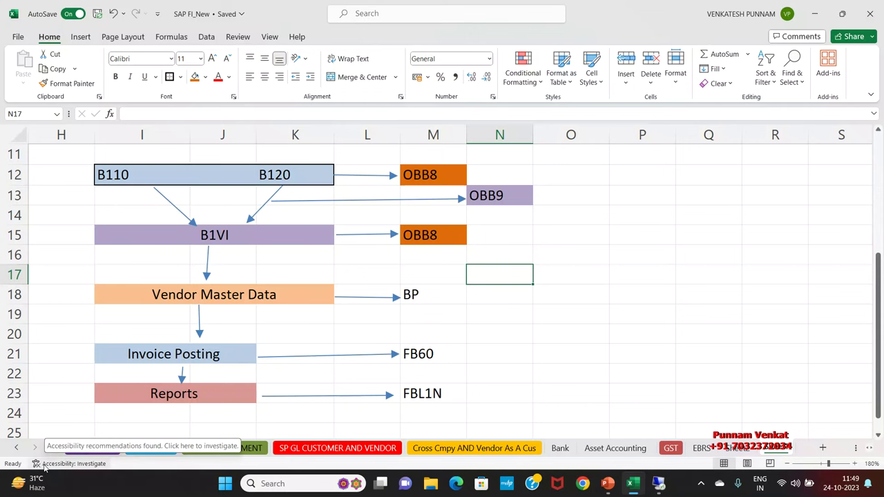
# Step: Switch back to the remote SAP session and start another new payment terms entry after B120
pyautogui.click(271, 263)
pyautogui.hotkey('alt', 'Tab')
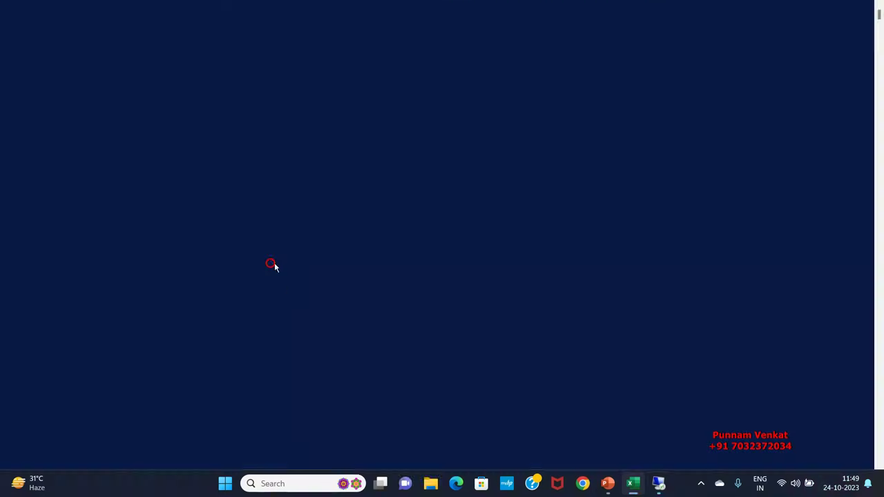
pyautogui.click(65, 86)
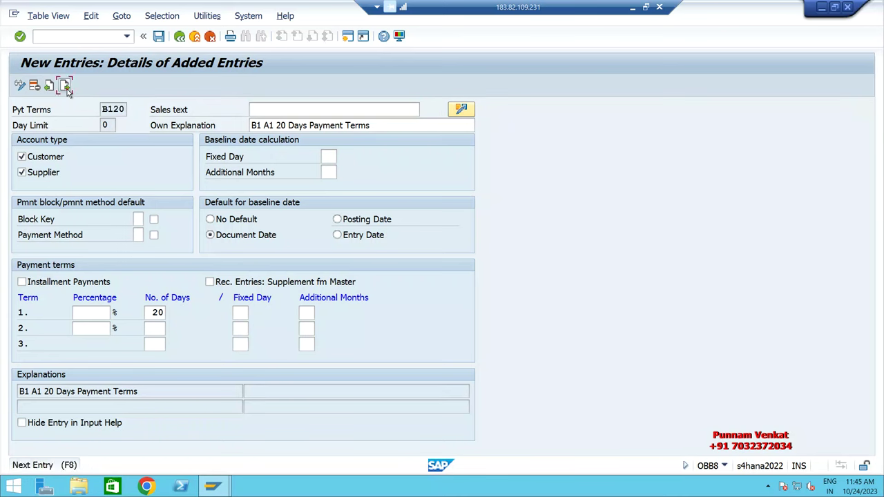
pyautogui.write('b')
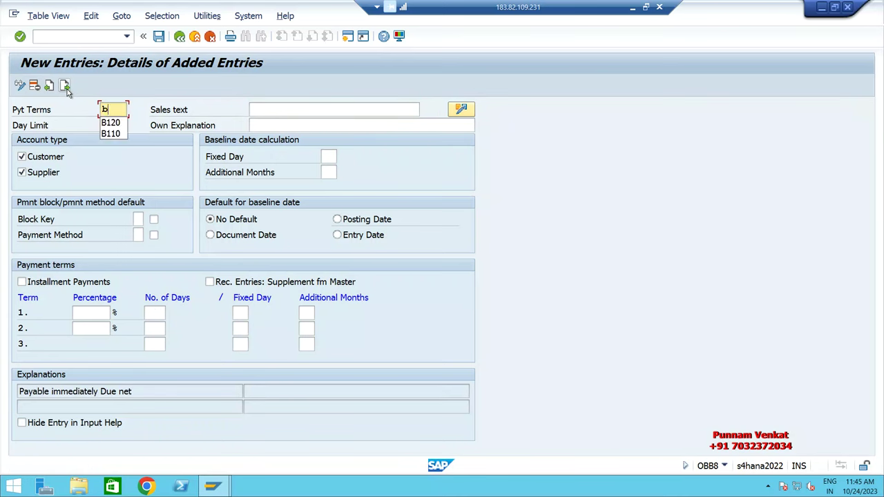
# Step: Enter B1VI as the payment terms key of the new entry, leaving the sales text and day limit empty
pyautogui.press('BackSpace')
pyautogui.write('B1VI')
pyautogui.press('Tab')
pyautogui.press('Tab')
pyautogui.press('Tab')
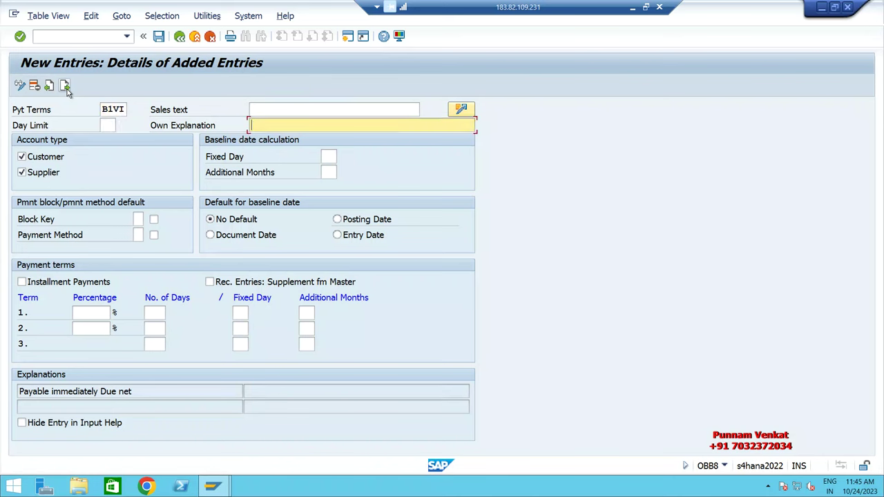
# Step: Enter "A1 B1 Vendor Intalment Payment Terms" as the own explanation of payment term B1VI
pyautogui.write('A1 ')
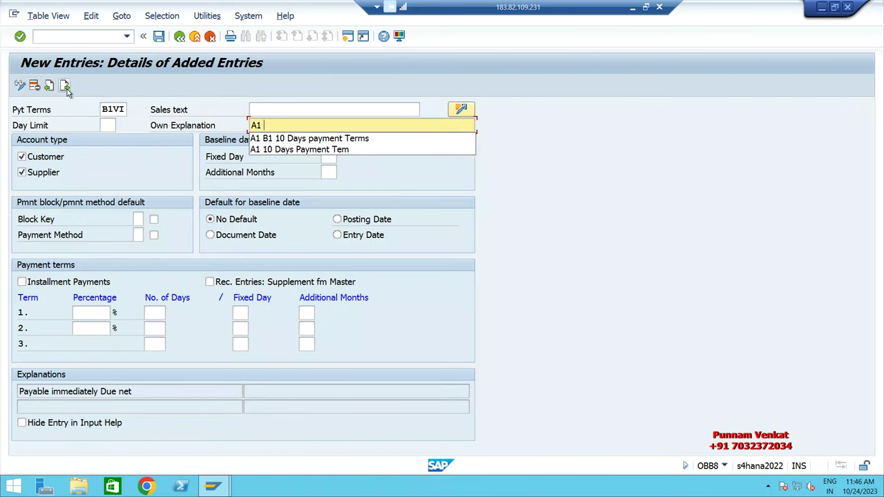
pyautogui.write('B1 VE')
pyautogui.press('BackSpace')
pyautogui.write('VE')
pyautogui.write('e')
pyautogui.write('ndor In')
pyautogui.write('talment Payamen')
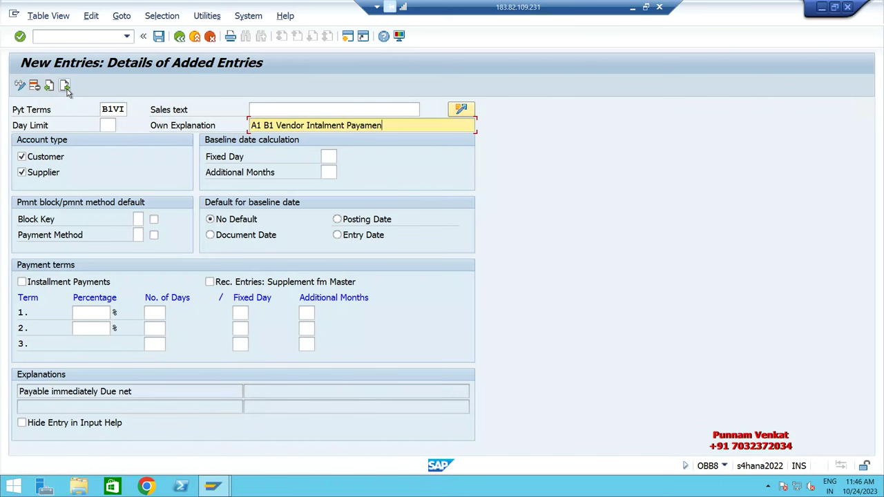
pyautogui.press('BackSpace')
pyautogui.press('BackSpace')
pyautogui.press('BackSpace')
pyautogui.write('ment TE')
pyautogui.press('BackSpace')
pyautogui.write('errms')
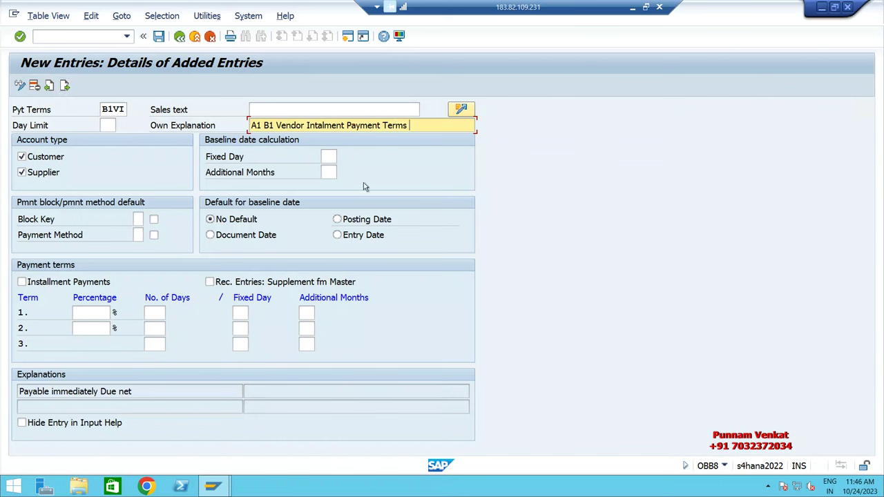
# Step: Configure B1VI as a supplier-only installment payment term with Document Date as the baseline default, and save it
pyautogui.click(55, 162)
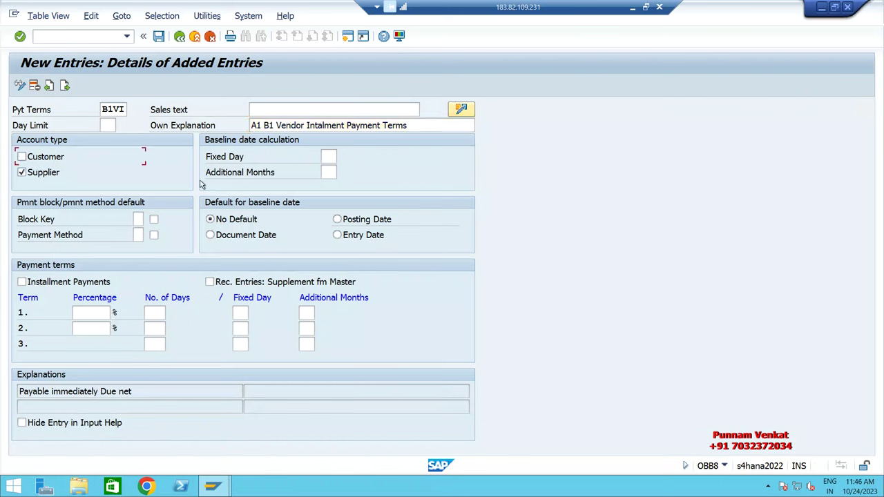
pyautogui.click(228, 239)
pyautogui.click(156, 313)
pyautogui.click(22, 283)
pyautogui.click(159, 38)
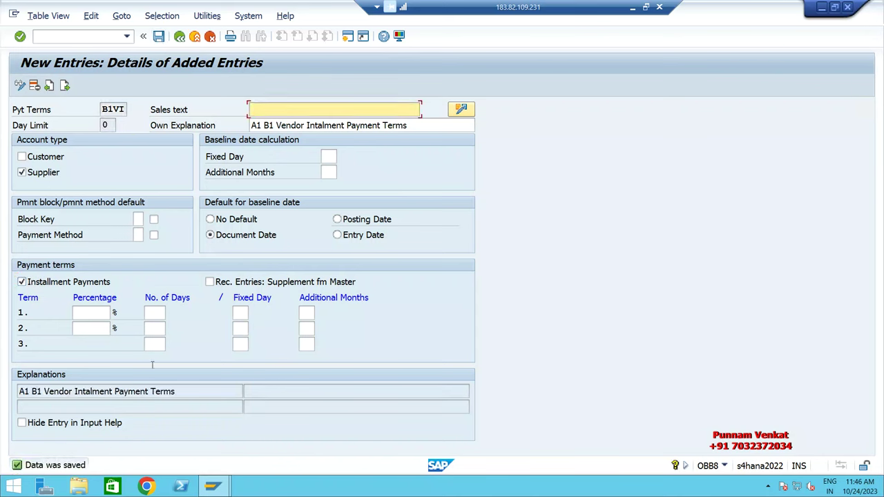
# Step: Switch to the Excel workbook and review the B110, B120, B1VI and OBB9 cells of the installment flowchart
pyautogui.click(632, 7)
pyautogui.click(493, 296)
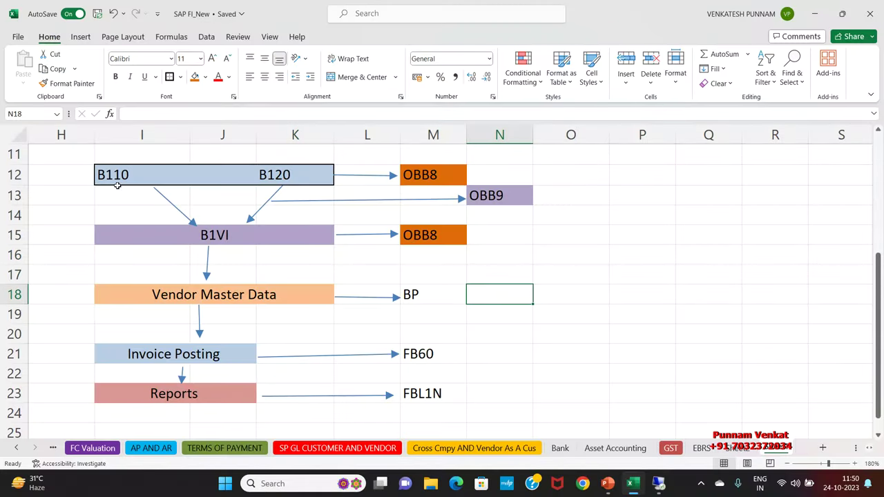
pyautogui.moveTo(108, 174); pyautogui.dragTo(287, 174)
pyautogui.click(152, 234)
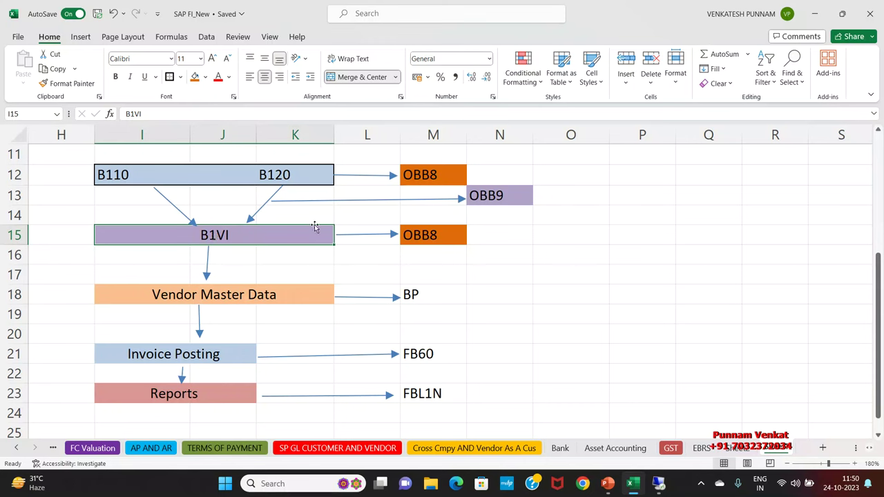
pyautogui.click(488, 197)
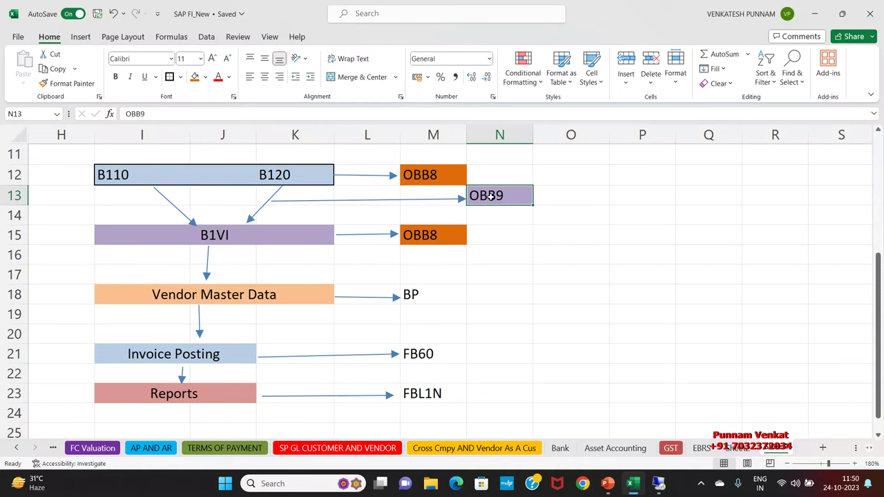
# Step: Switch back to SAP, leave the current transaction and open transaction OBB9
pyautogui.hotkey('alt', 'Tab')
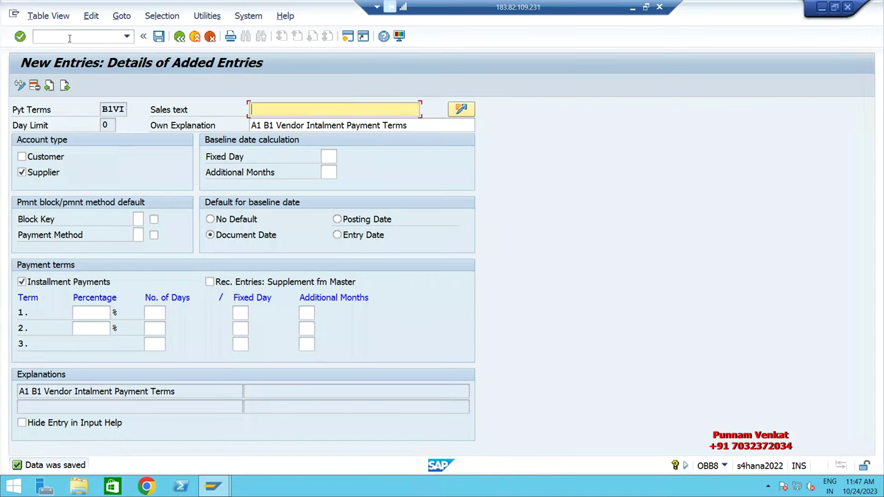
pyautogui.click(69, 38)
pyautogui.write('/n')
pyautogui.press('Return')
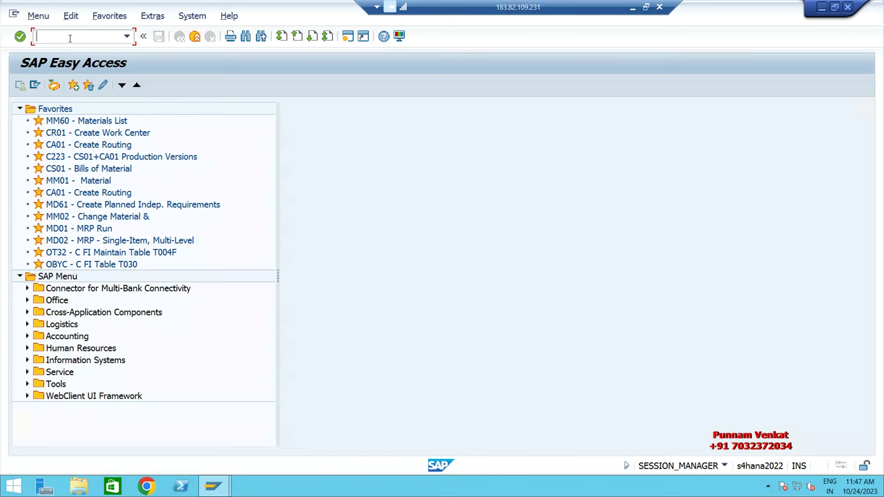
pyautogui.write('OBB9')
pyautogui.press('Return')
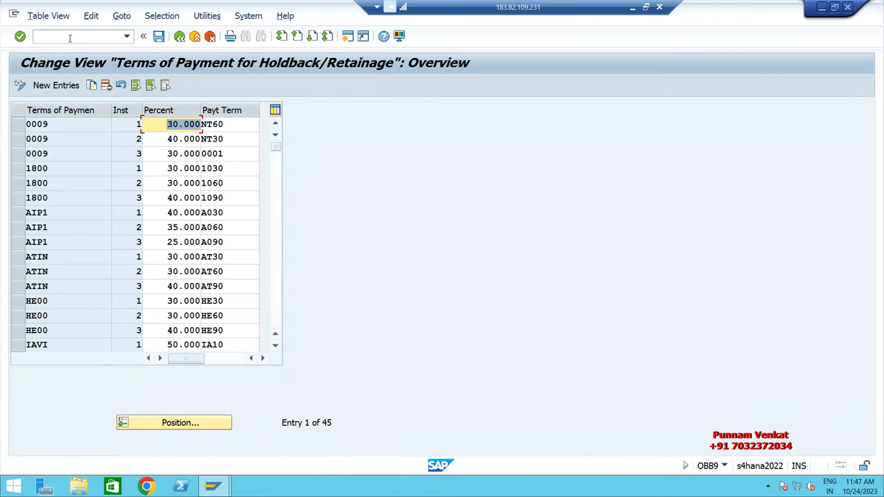
# Step: Create a new entry for B1VI with installment 1, 50 percent and payment term B110
pyautogui.click(61, 86)
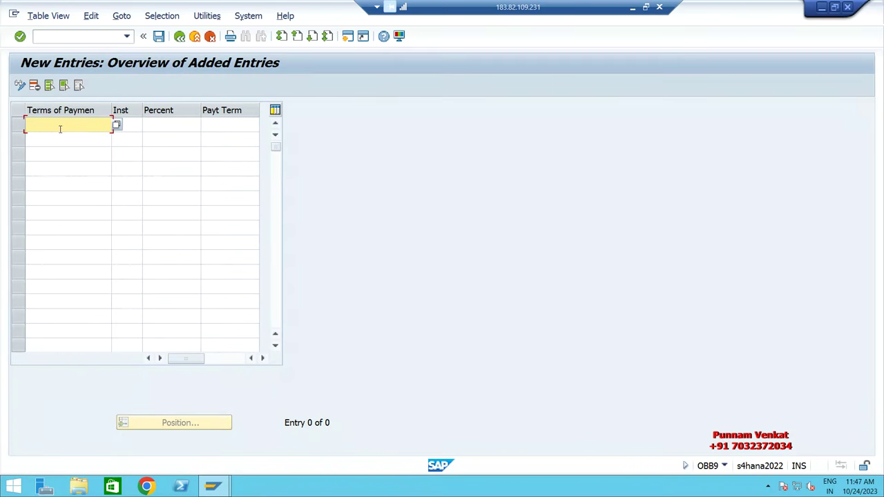
pyautogui.write('B1VI')
pyautogui.press('Tab')
pyautogui.write('1')
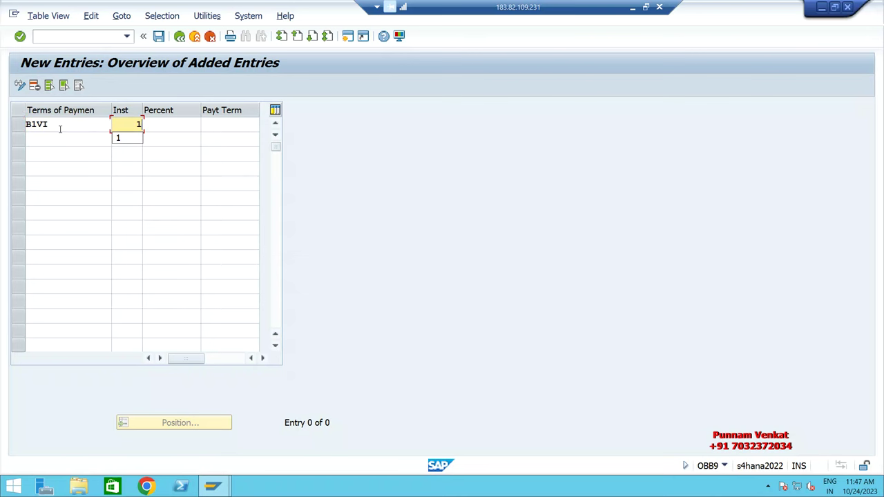
pyautogui.press('Tab')
pyautogui.write('50')
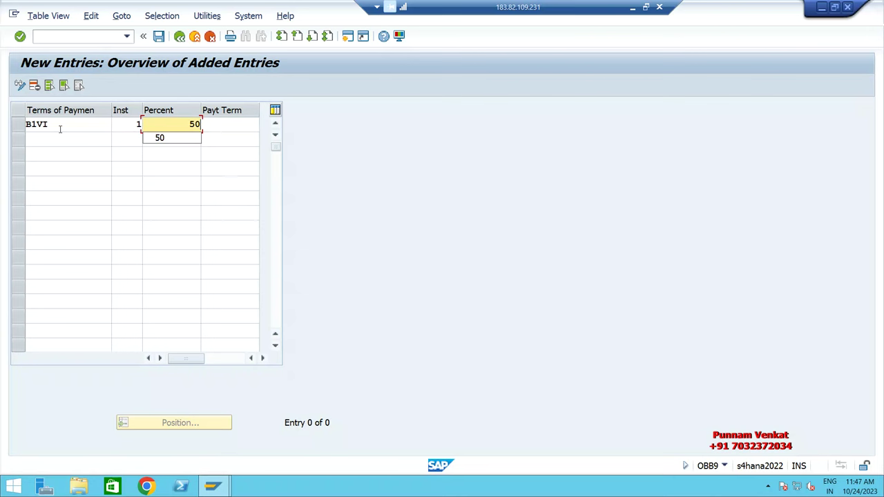
pyautogui.press('Tab')
pyautogui.write('B110')
pyautogui.press('Return')
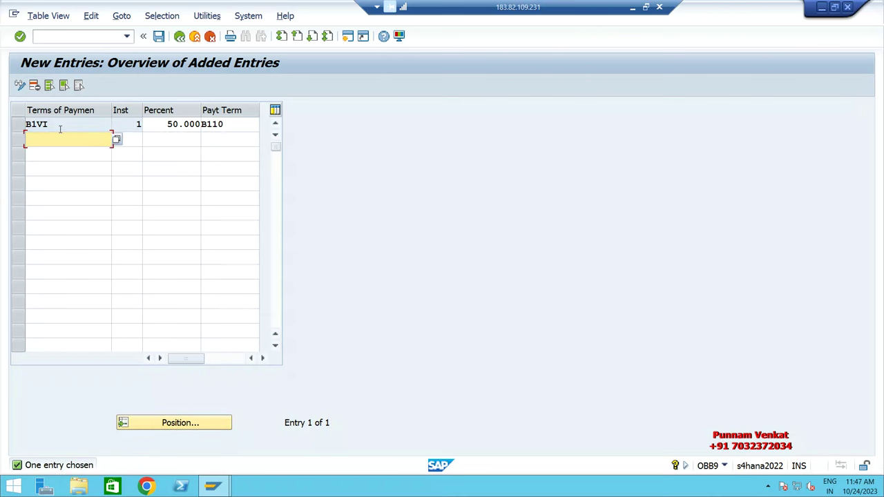
# Step: Compare the B1VI and B110 values of the first installment with the flowchart in the Excel workbook
pyautogui.doubleClick(62, 126)
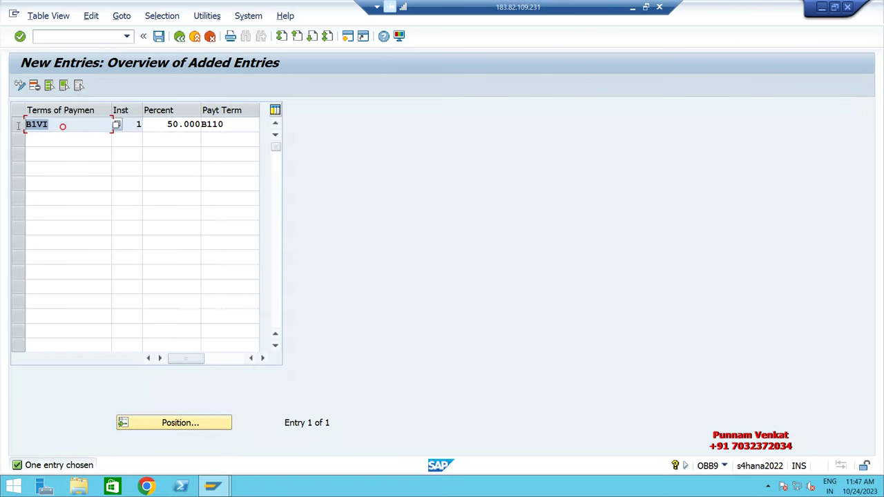
pyautogui.doubleClick(226, 123)
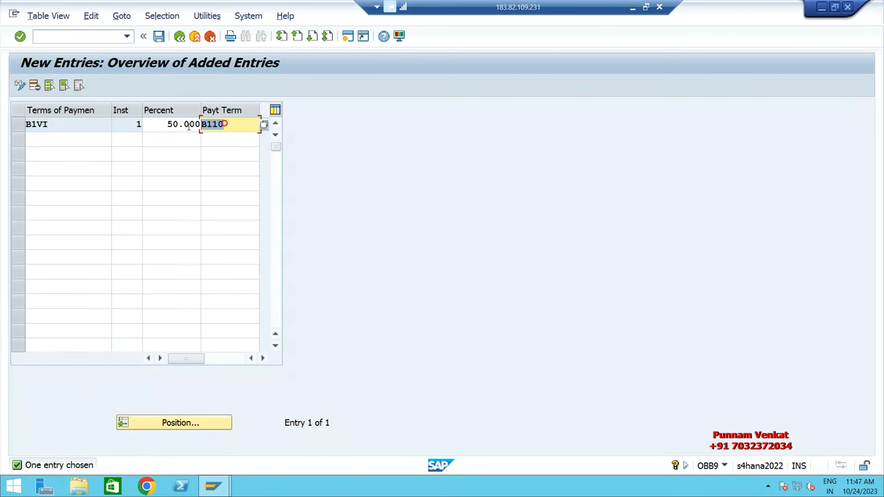
pyautogui.doubleClick(53, 126)
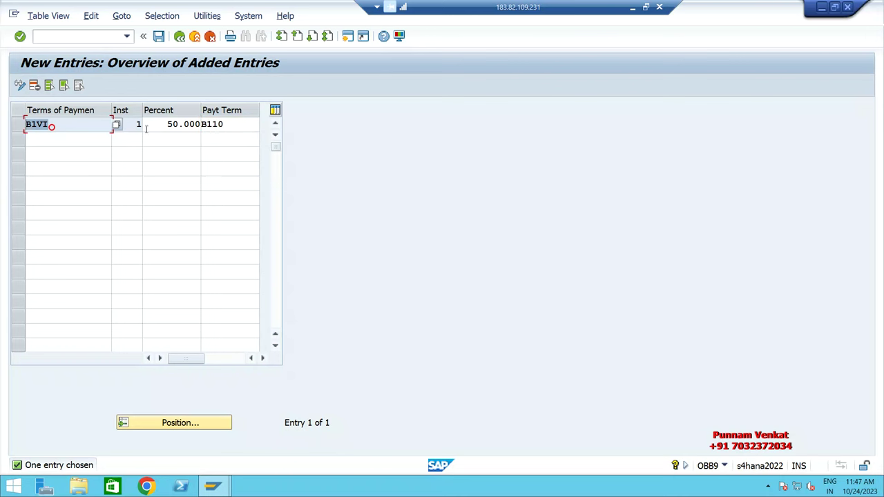
pyautogui.click(632, 7)
pyautogui.click(219, 242)
pyautogui.click(224, 173)
pyautogui.click(149, 177)
pyautogui.click(230, 236)
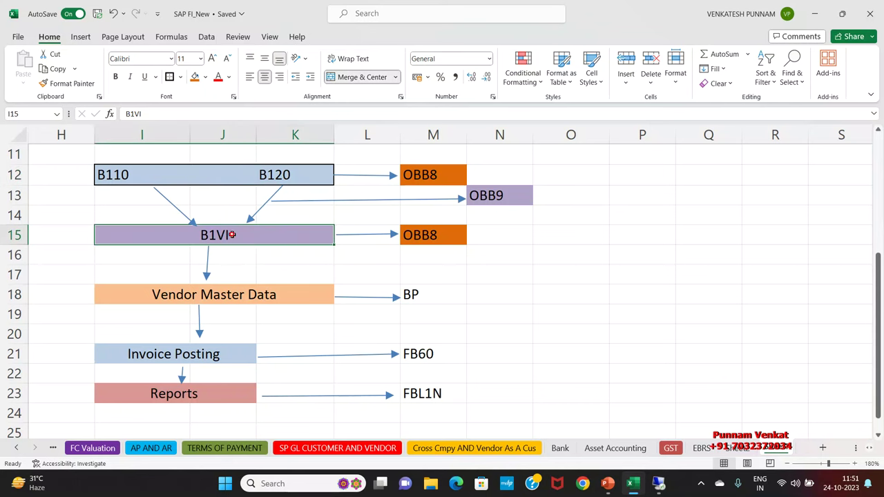
# Step: Return to SAP and add a second B1VI row with installment 2, 50 percent and payment term B120
pyautogui.hotkey('alt', 'Tab')
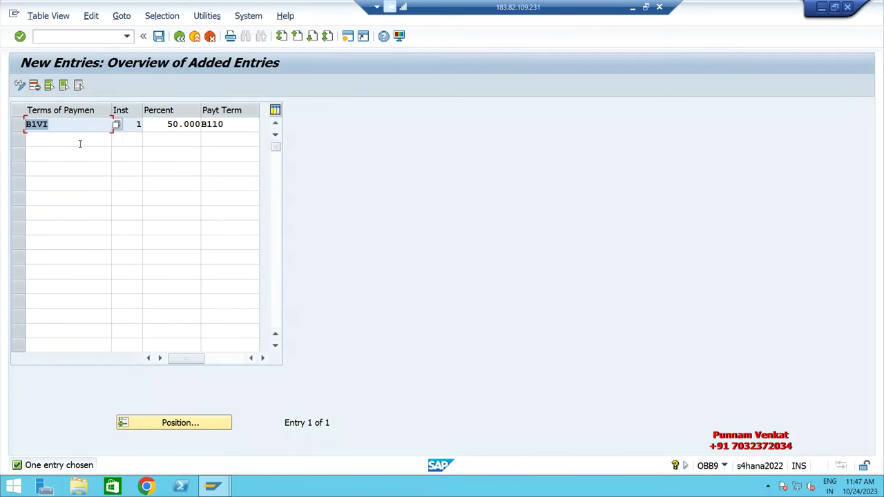
pyautogui.click(80, 142)
pyautogui.write('B')
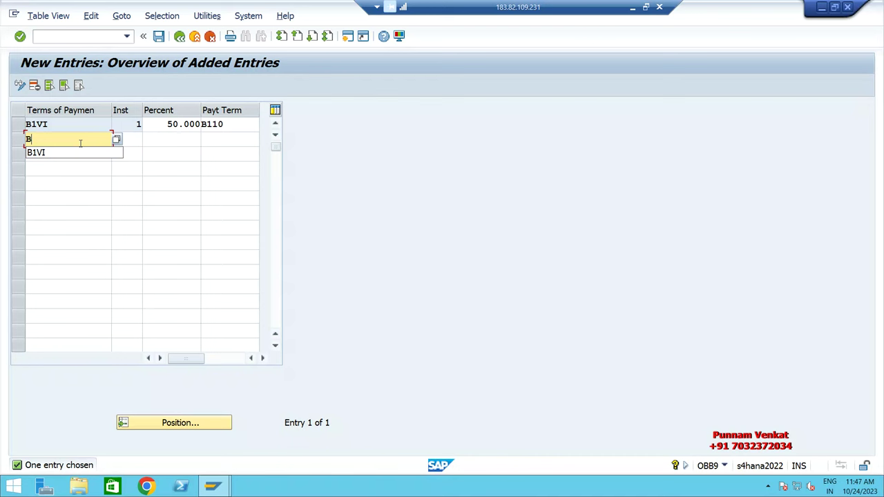
pyautogui.write('1VI')
pyautogui.press('Tab')
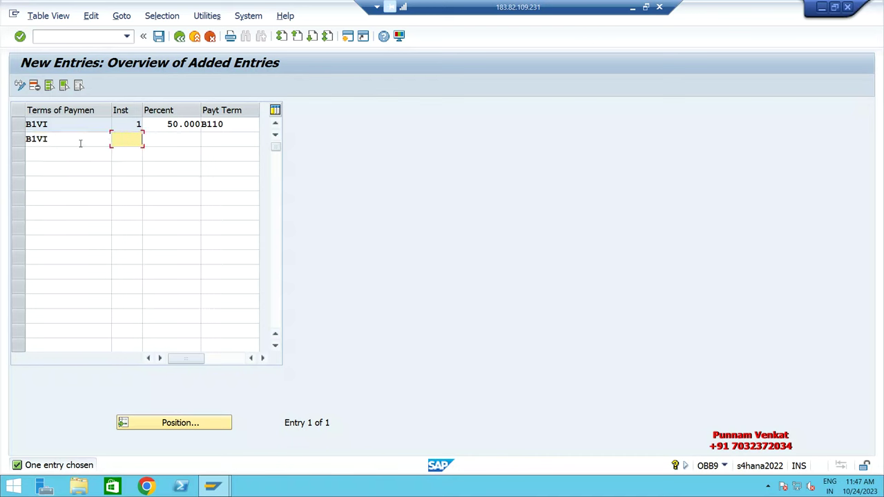
pyautogui.write('2')
pyautogui.press('Tab')
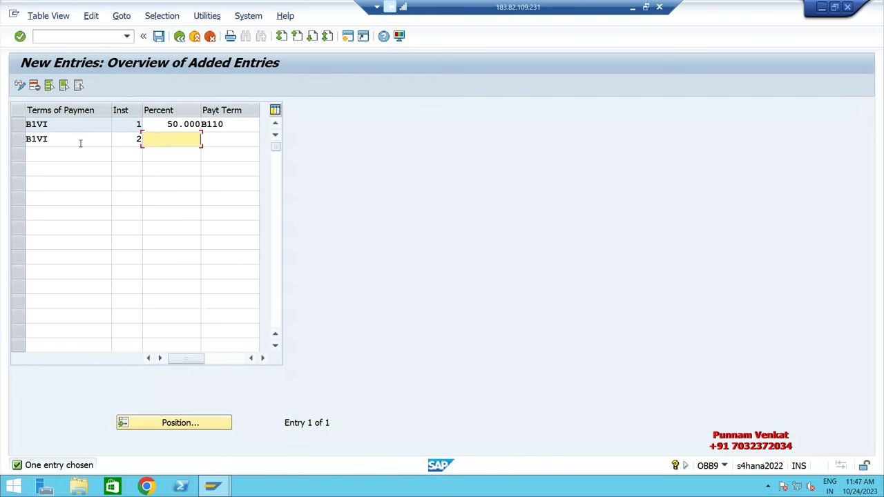
pyautogui.write('50')
pyautogui.press('Tab')
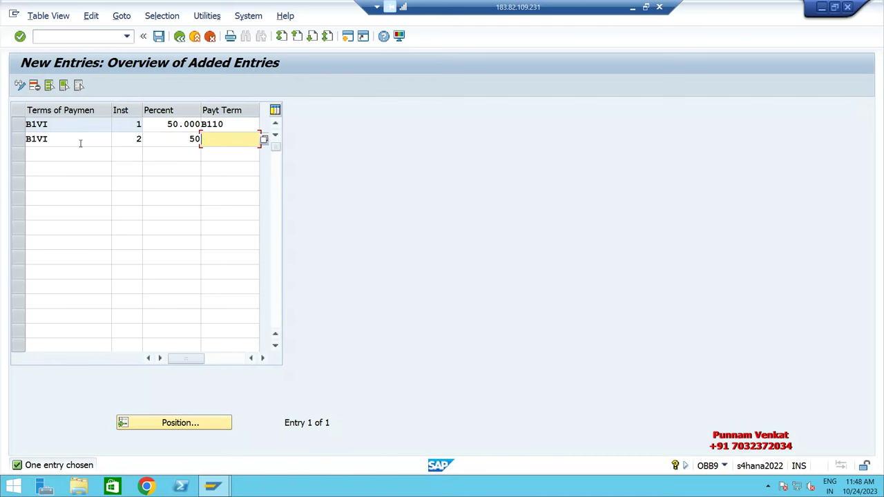
pyautogui.write('B120')
pyautogui.press('Return')
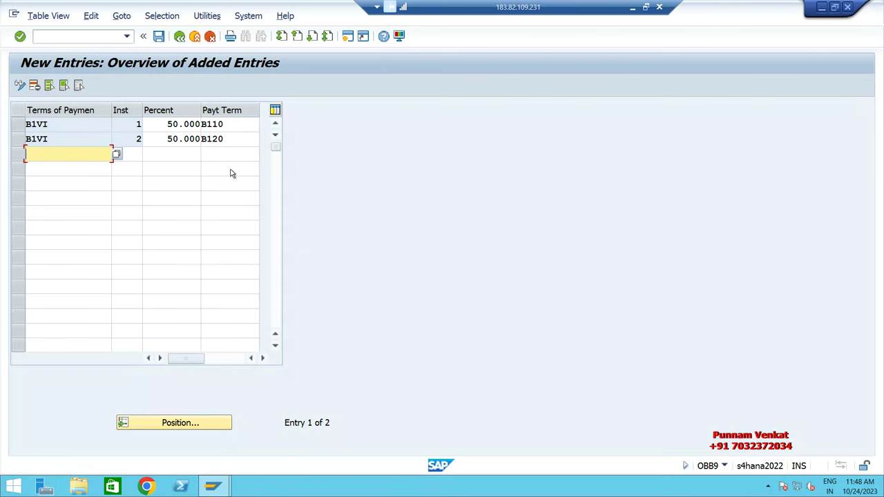
pyautogui.scroll(-1, 231, 173)
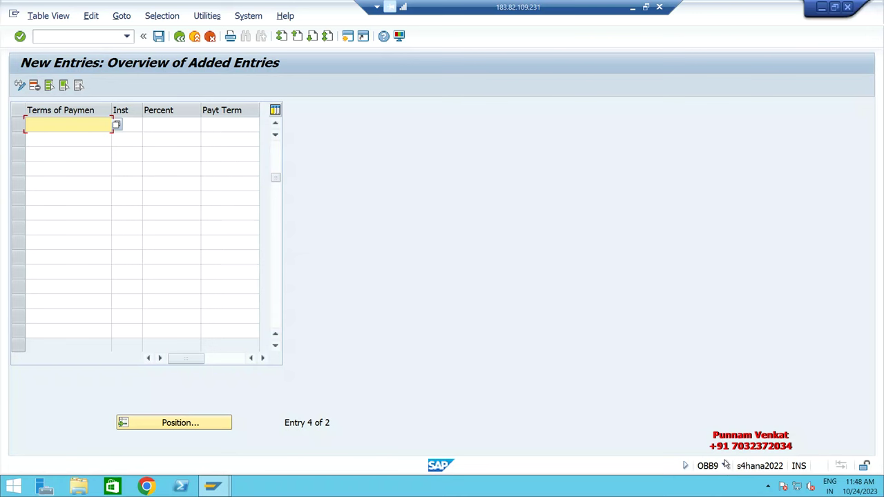
pyautogui.click(724, 467)
pyautogui.click(722, 466)
pyautogui.scroll(1, 191, 158)
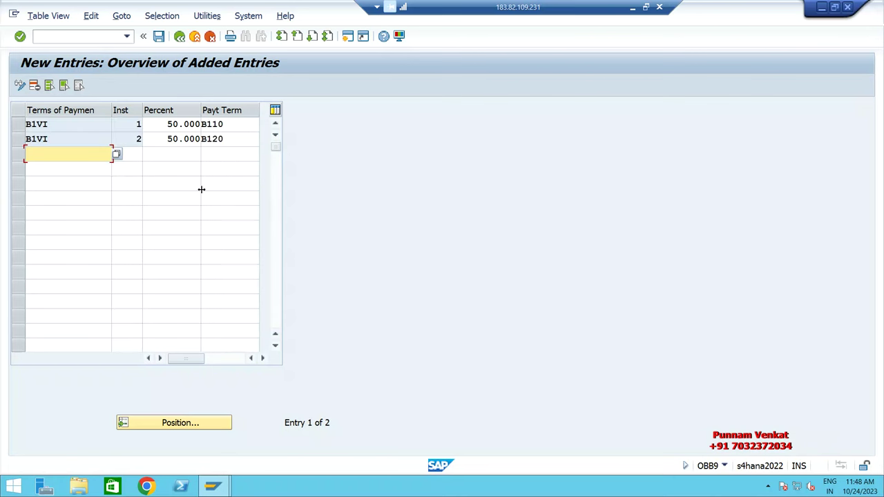
# Step: Save the B1VI installment entries under the proposed customizing request and return to the SAP Easy Access screen
pyautogui.click(158, 36)
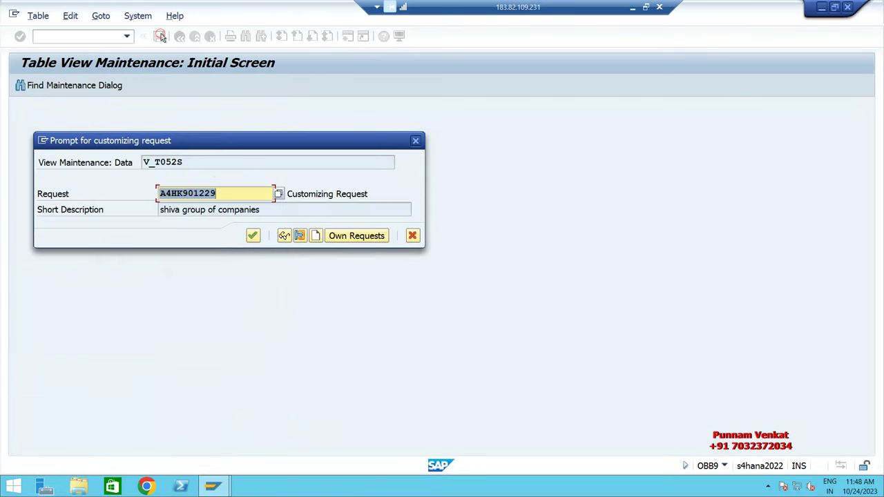
pyautogui.click(252, 236)
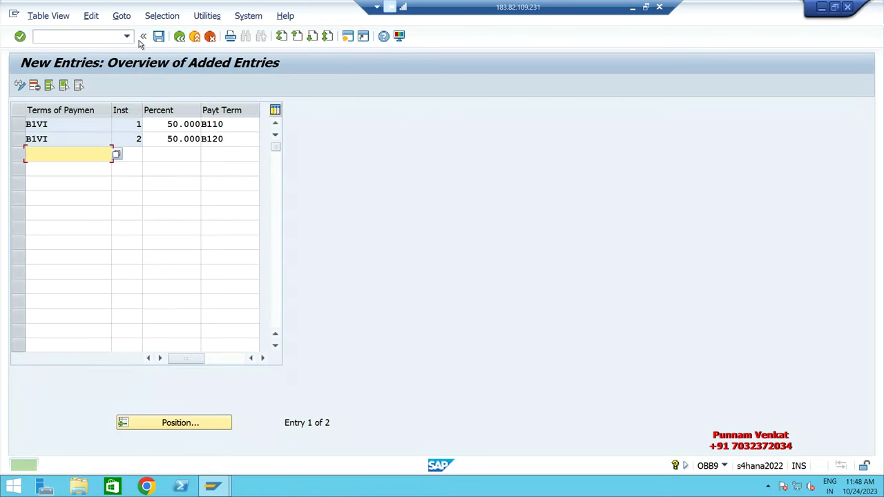
pyautogui.click(178, 37)
pyautogui.click(176, 38)
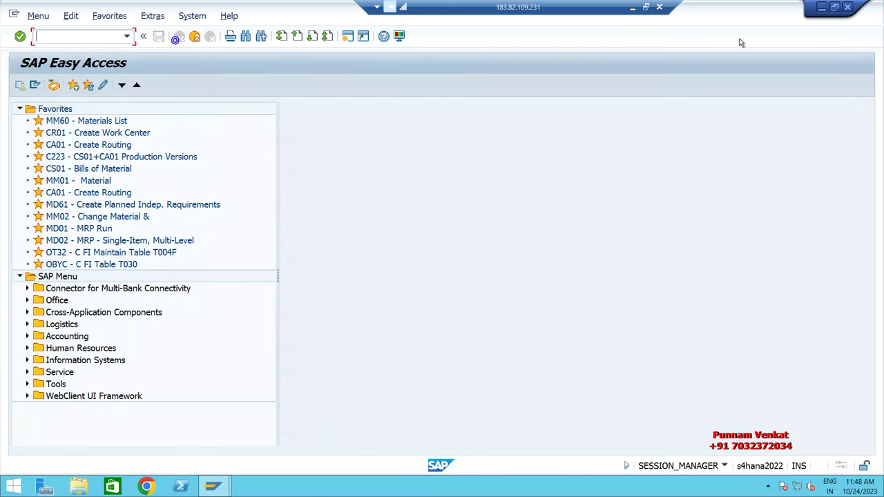
# Step: Switch to the Excel workbook and review the Vendor Master Data stage, B1VI and the vendor payment schedule
pyautogui.click(632, 7)
pyautogui.click(495, 271)
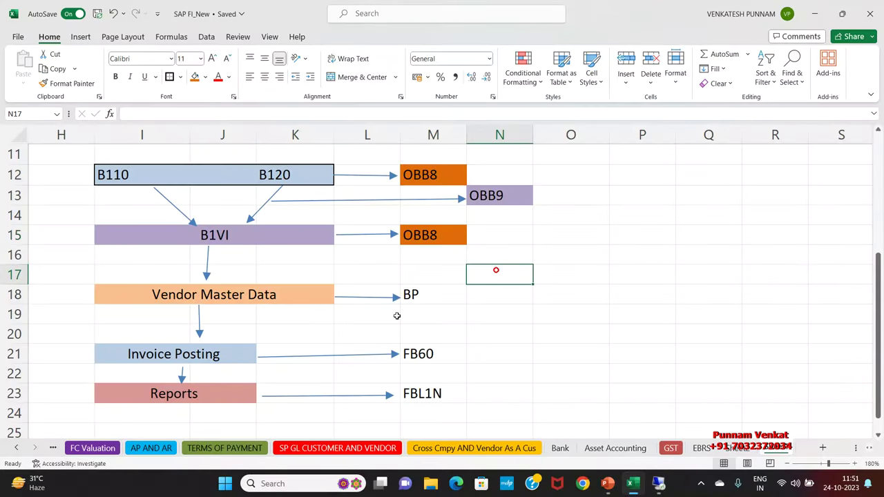
pyautogui.click(143, 295)
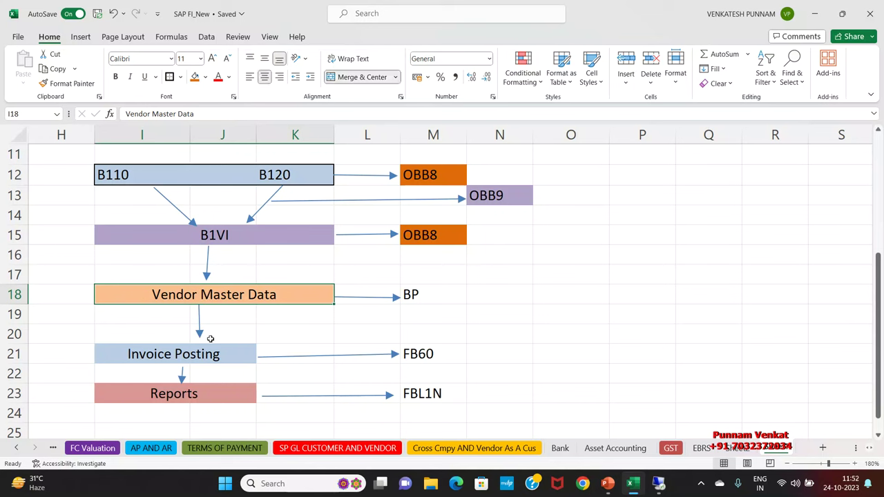
pyautogui.click(217, 234)
pyautogui.click(206, 292)
pyautogui.click(583, 306)
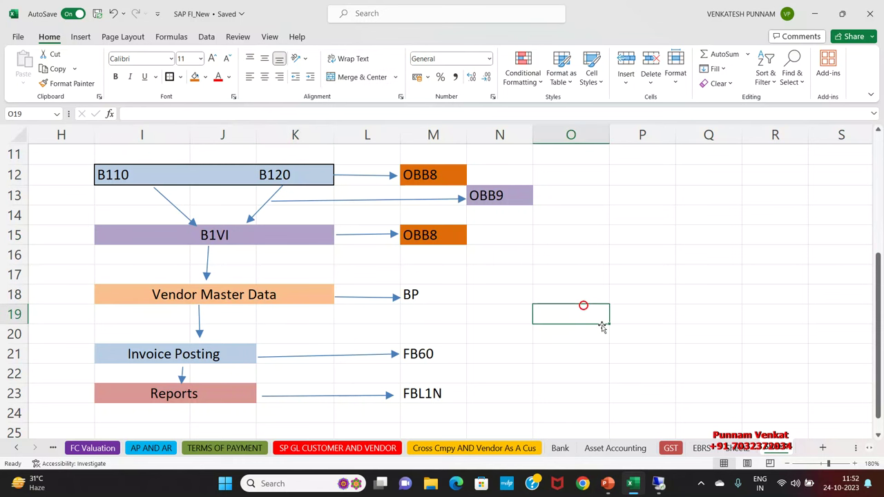
pyautogui.scroll(3, 587, 314)
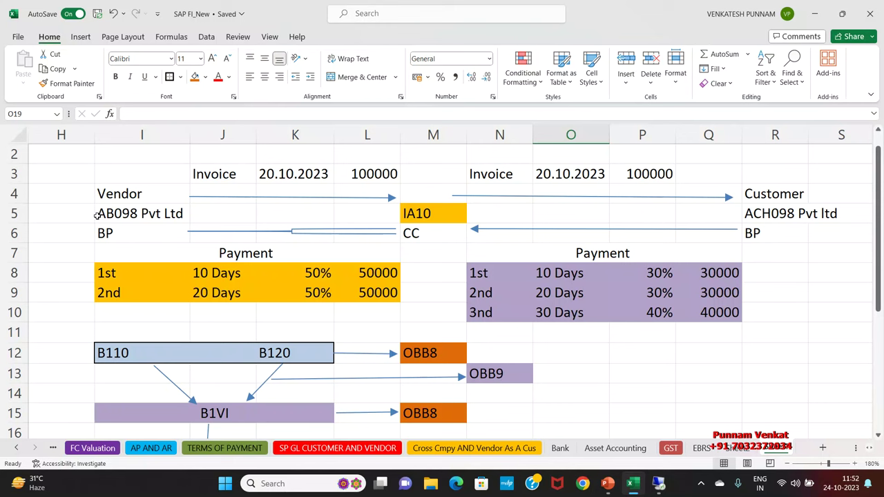
# Step: Copy the vendor name AB098 Pvt Ltd into cell P17 beside the Vendor Master Data stage
pyautogui.click(97, 216)
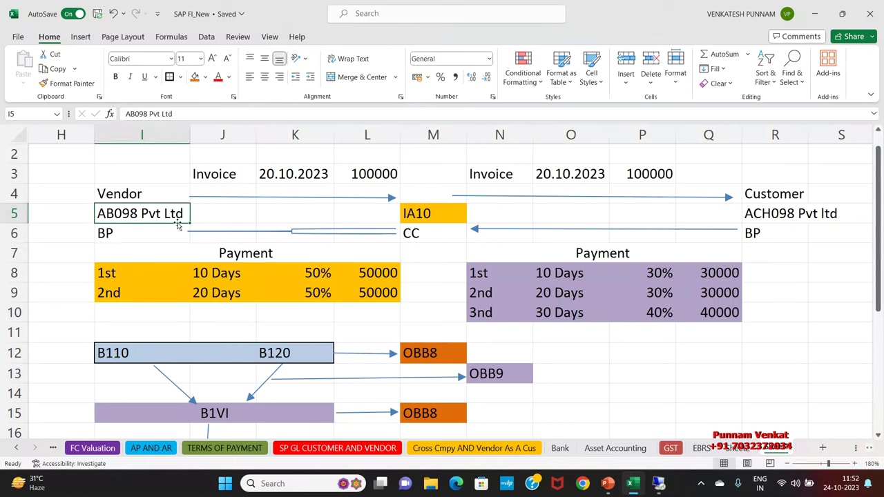
pyautogui.hotkey('ctrl', 'c')
pyautogui.scroll(-4, 286, 276)
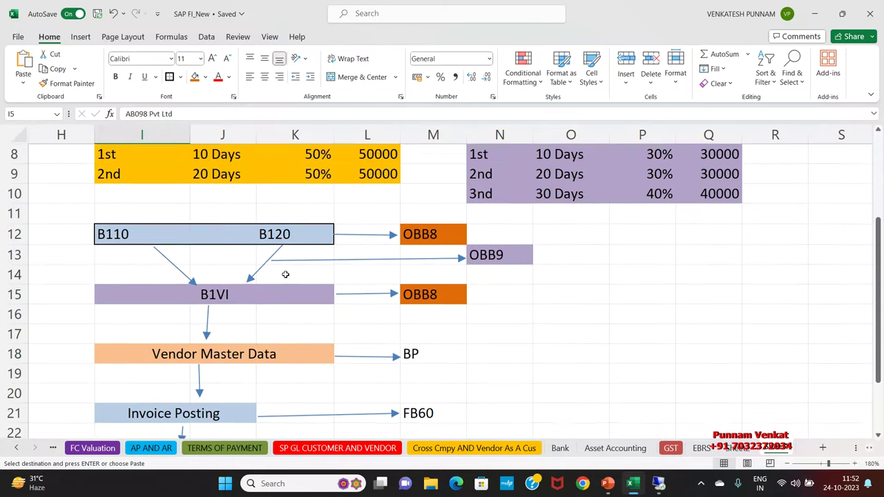
pyautogui.scroll(-1, 552, 303)
pyautogui.click(630, 222)
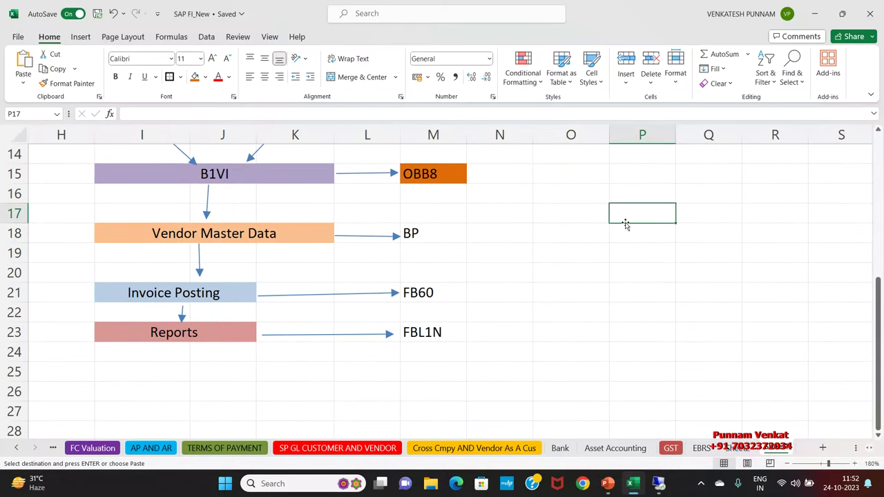
pyautogui.hotkey('ctrl', 'v')
# Step: Enter the vendor's locality and city in cells P18 and P19 below the vendor name
pyautogui.click(620, 239)
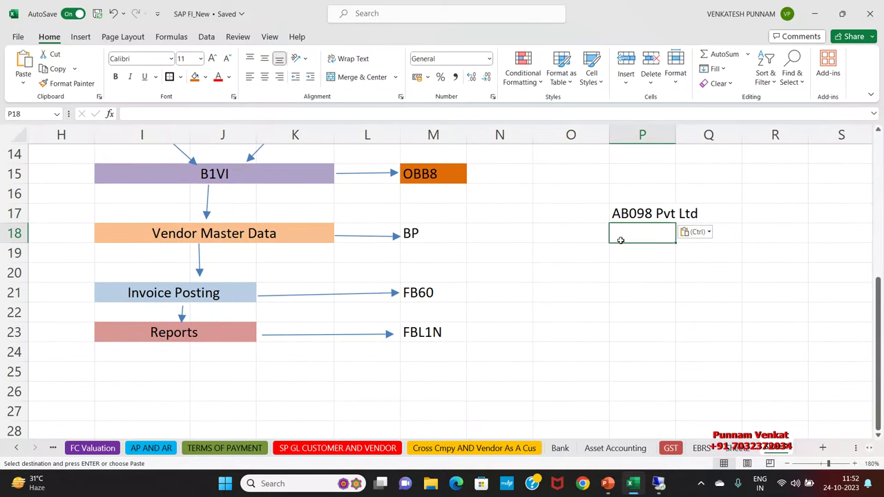
pyautogui.write('Balaji Nagar')
pyautogui.press('Return')
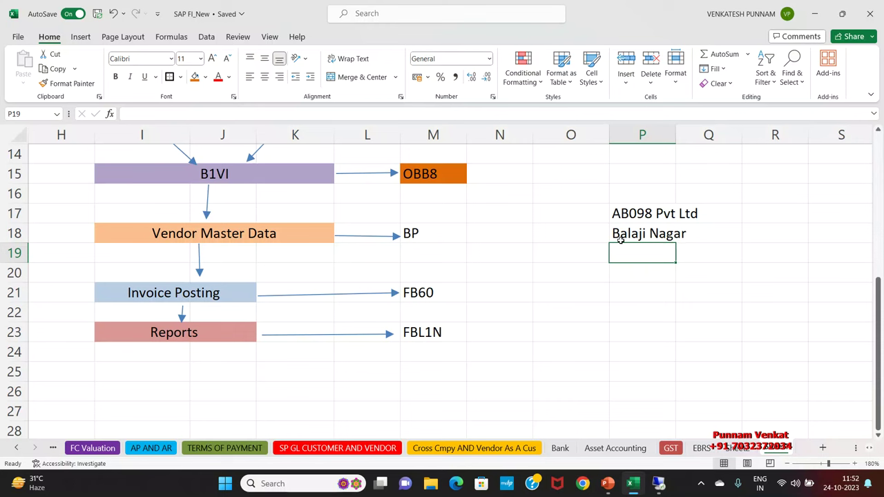
pyautogui.write('Tirupati')
pyautogui.press('Return')
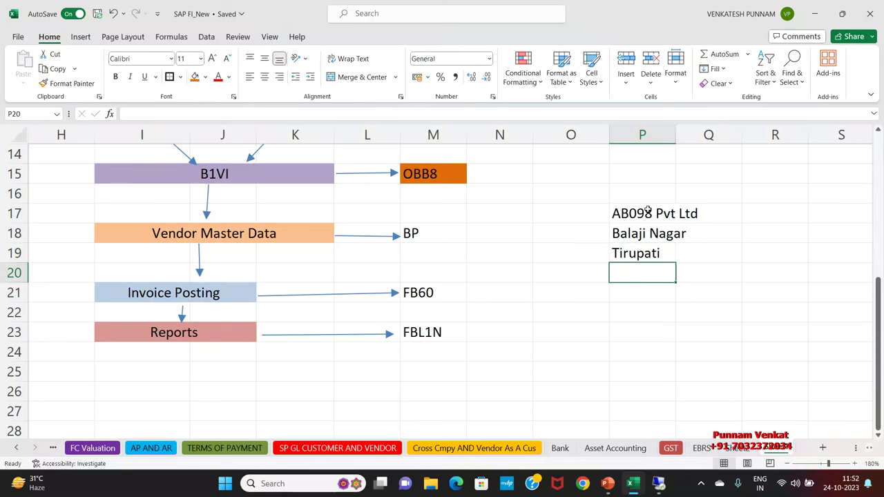
# Step: Fill the copied vendor name's cells P17:Q17 with orange
pyautogui.moveTo(638, 237); pyautogui.dragTo(694, 254)
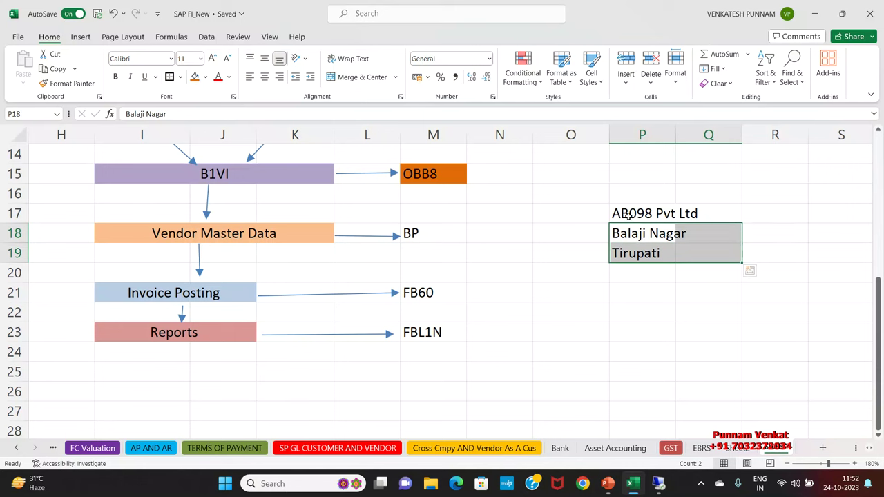
pyautogui.moveTo(633, 212); pyautogui.dragTo(683, 213)
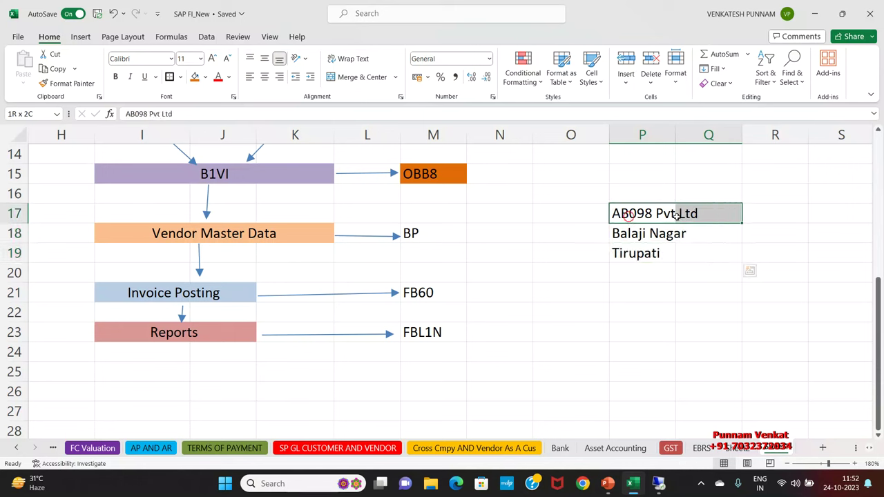
pyautogui.click(194, 77)
pyautogui.click(475, 232)
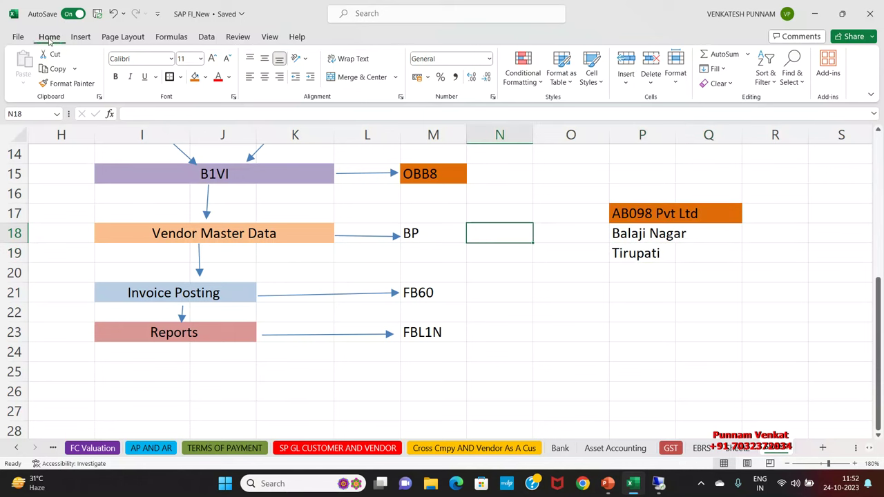
# Step: Draw an arrow from the Vendor Master Data box to the orange AB098 Pvt Ltd cell
pyautogui.click(80, 37)
pyautogui.click(179, 54)
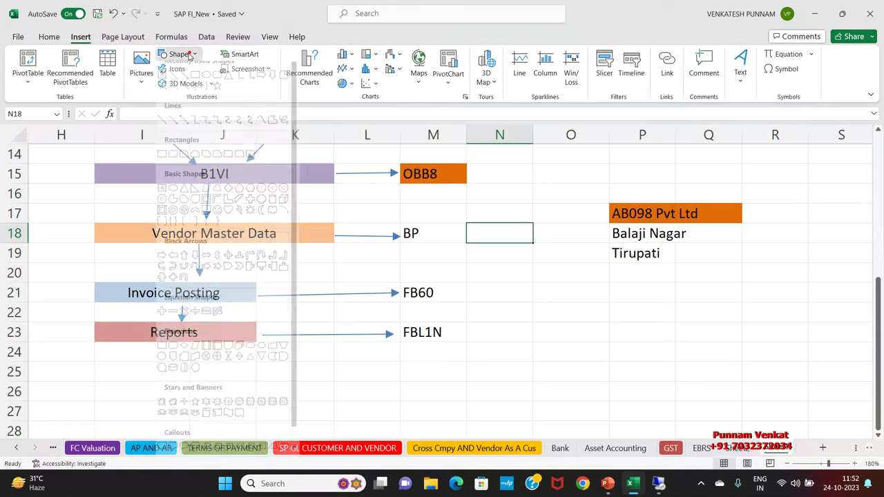
pyautogui.click(185, 83)
pyautogui.moveTo(339, 230); pyautogui.dragTo(600, 212)
pyautogui.click(614, 255)
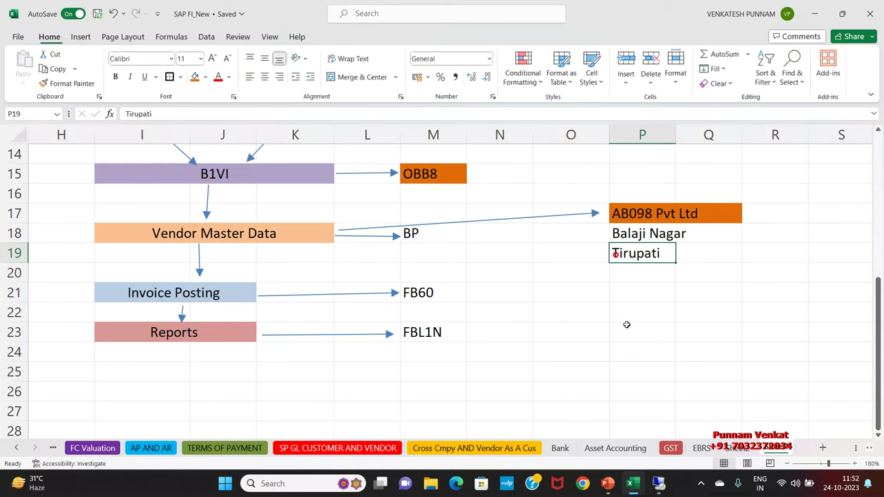
pyautogui.click(546, 333)
# Step: Move the new arrow's start point to just below the B1VI box and delete the arrow
pyautogui.click(357, 229)
pyautogui.moveTo(339, 230); pyautogui.dragTo(341, 185)
pyautogui.click(486, 256)
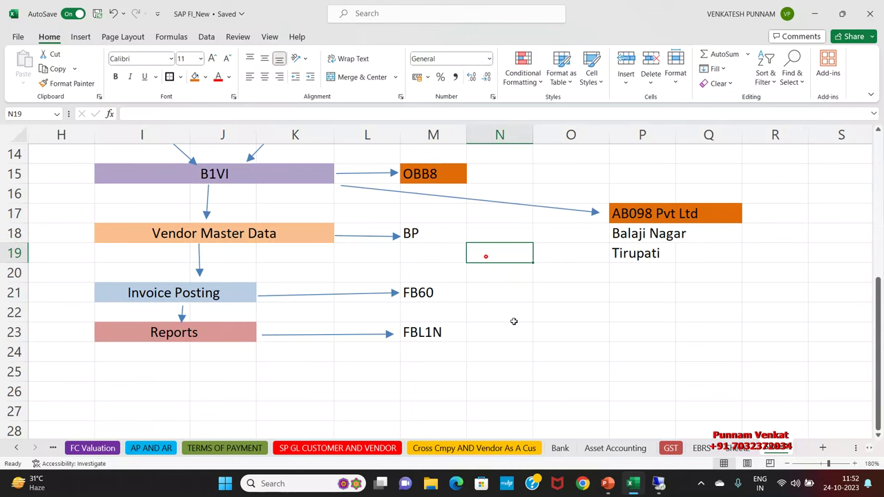
pyautogui.click(535, 273)
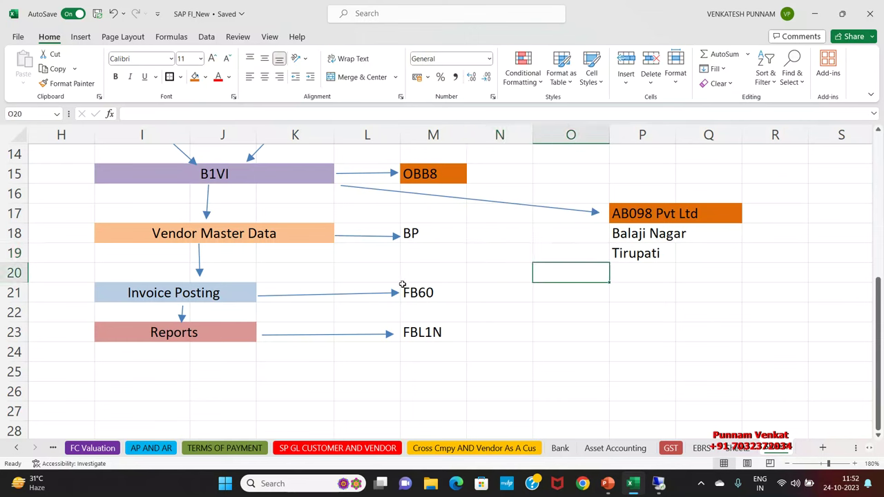
pyautogui.click(399, 194)
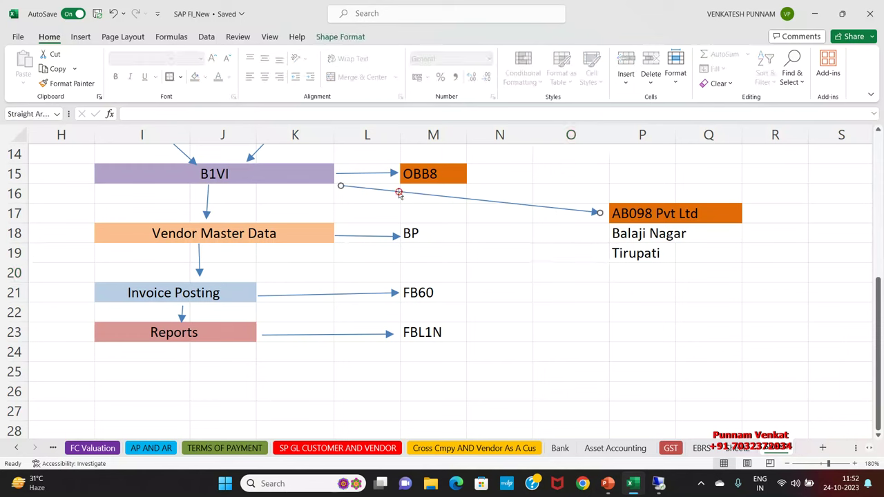
pyautogui.press('Delete')
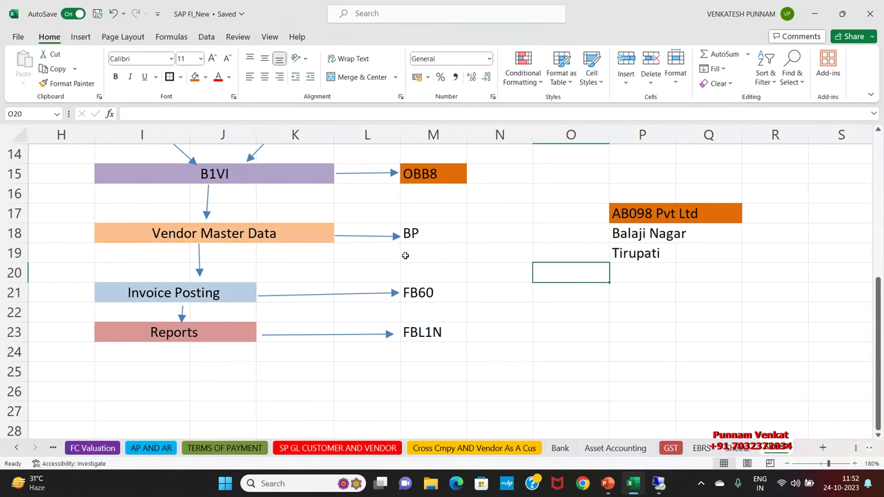
# Step: Switch to the SAP remote session and start creating an organization in transaction BP
pyautogui.click(448, 239)
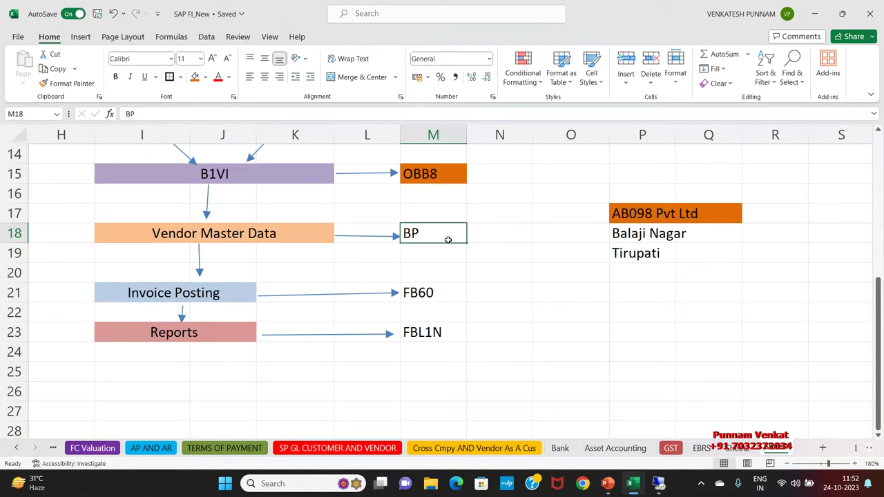
pyautogui.moveTo(657, 483)
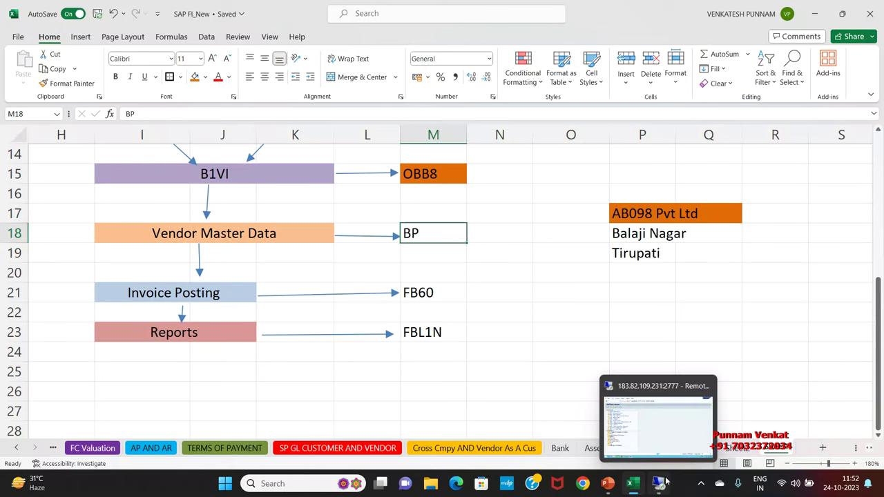
pyautogui.click(661, 452)
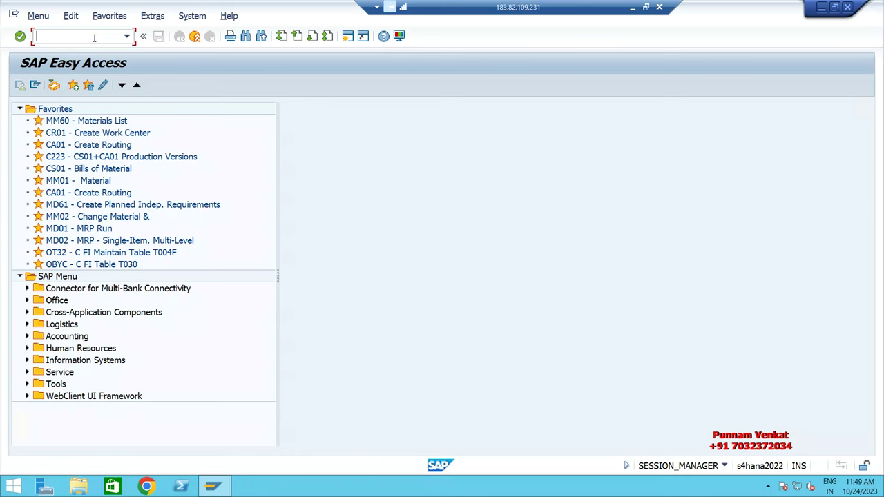
pyautogui.write('bp')
pyautogui.press('Return')
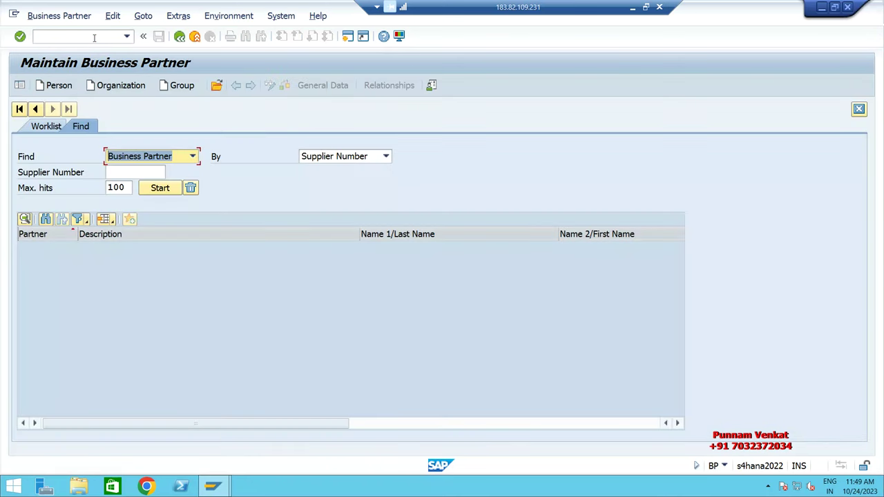
pyautogui.click(123, 88)
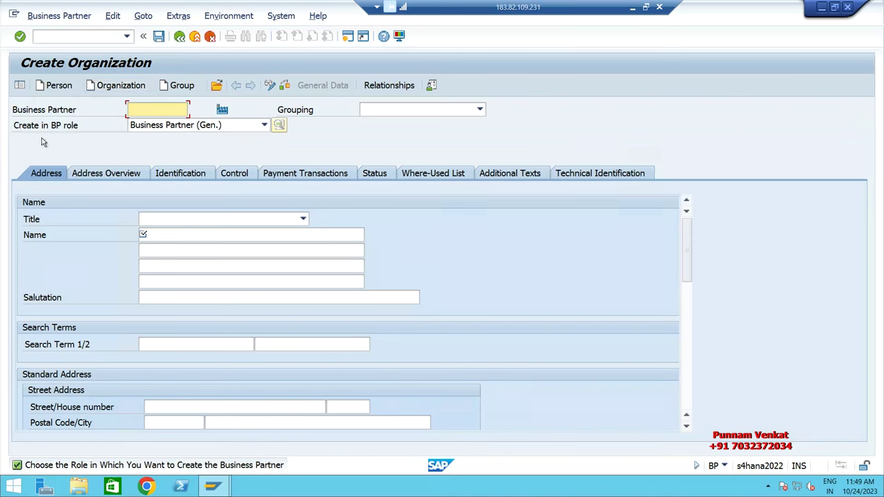
# Step: Set the business partner role to Supplier (Fin.Accounting) and confirm creating the partner in that role
pyautogui.click(190, 127)
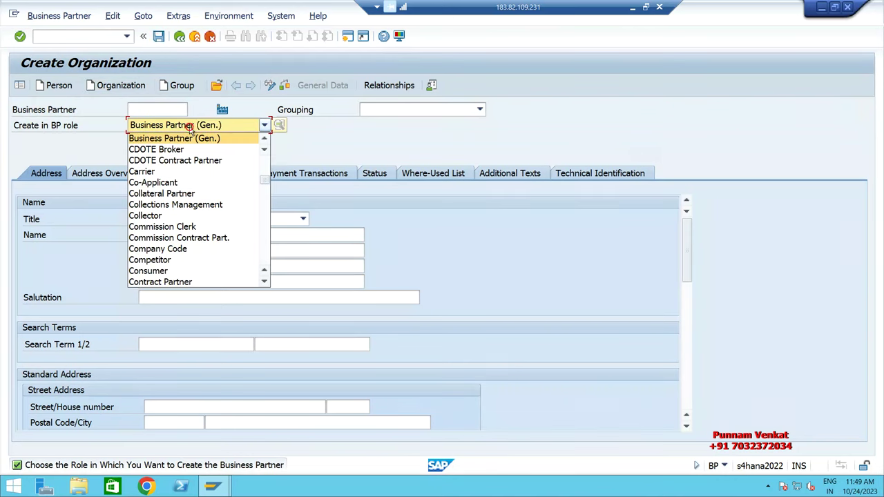
pyautogui.press('s')
pyautogui.press('s')
pyautogui.press('s')
pyautogui.press('s')
pyautogui.press('s')
pyautogui.press('s')
pyautogui.press('s')
pyautogui.press('s')
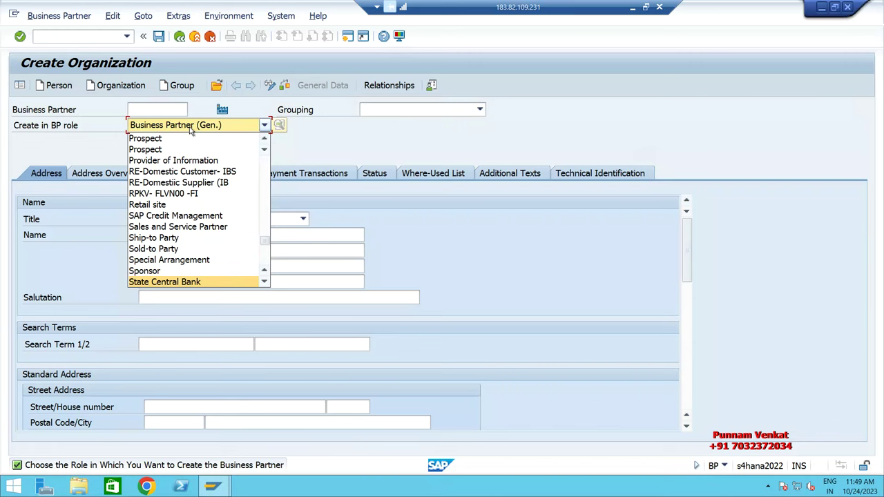
pyautogui.press('s')
pyautogui.press('s')
pyautogui.press('s')
pyautogui.press('s')
pyautogui.press('s')
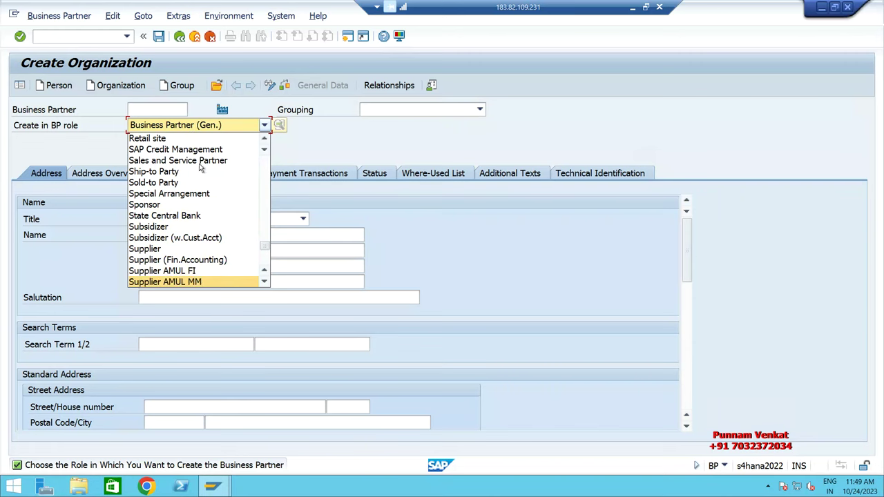
pyautogui.click(206, 260)
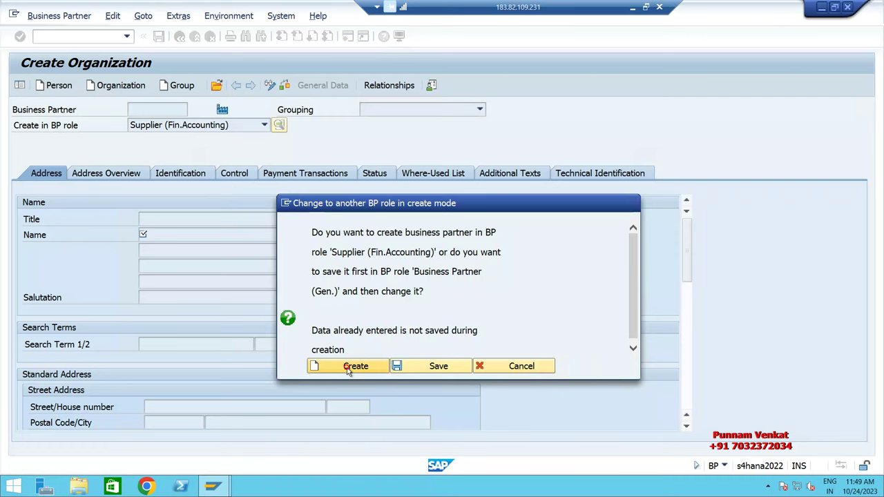
pyautogui.click(348, 371)
# Step: Set the business partner grouping to IA Domestic BP Group
pyautogui.click(435, 111)
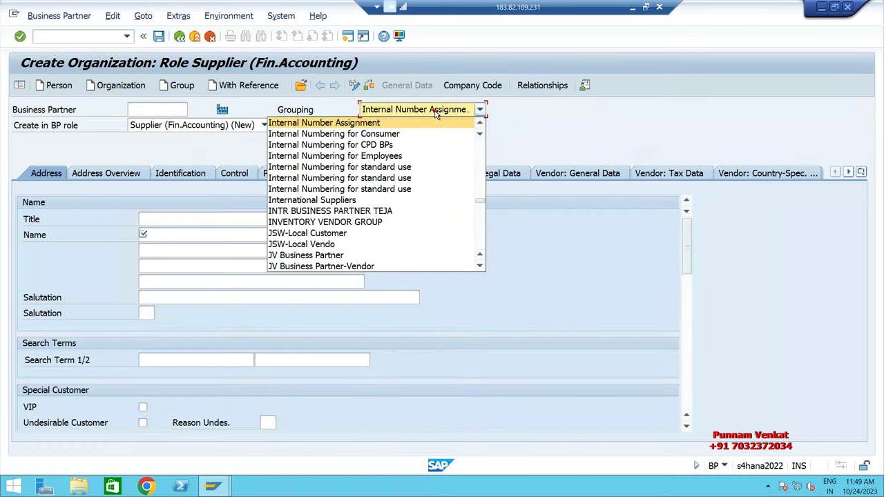
pyautogui.click(480, 124)
pyautogui.scroll(10, 479, 124)
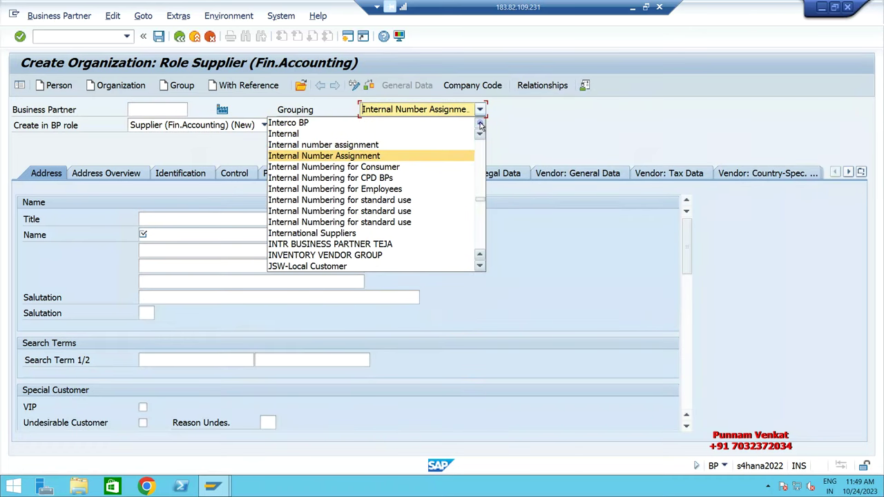
pyautogui.scroll(5, 480, 124)
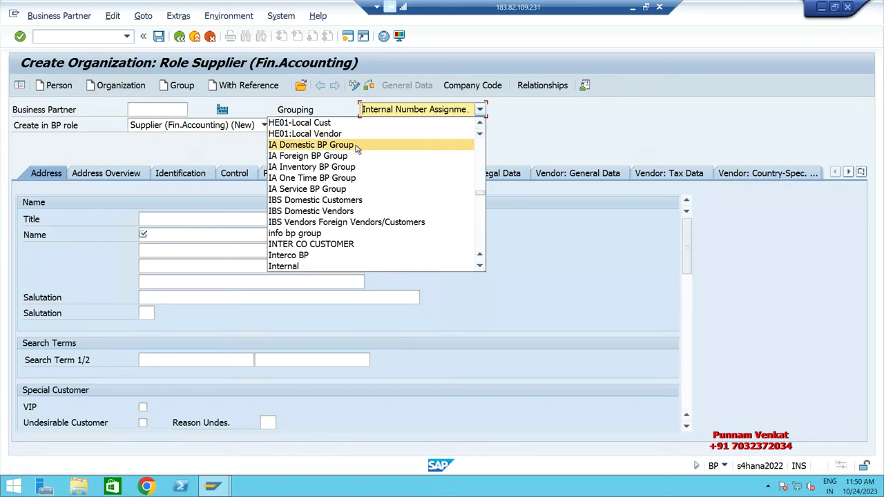
pyautogui.click(356, 147)
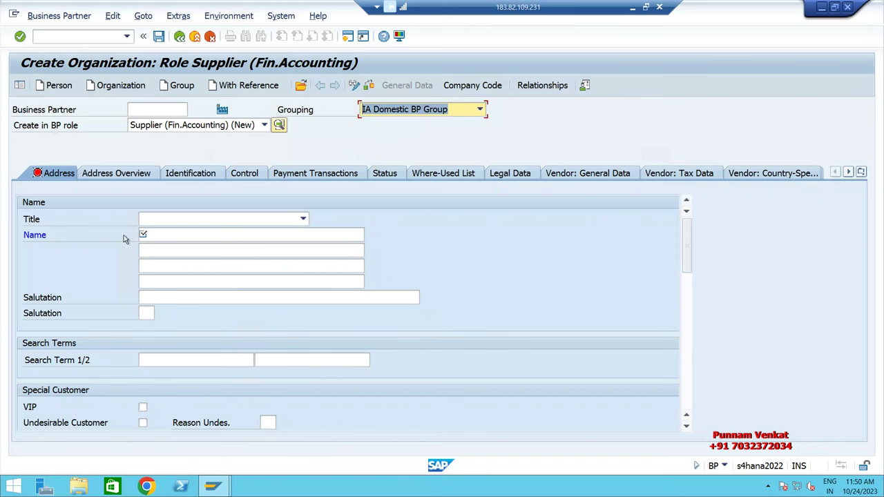
# Step: Enter AB098 Pvt Ltd in the first and second name lines of the organization
pyautogui.click(171, 233)
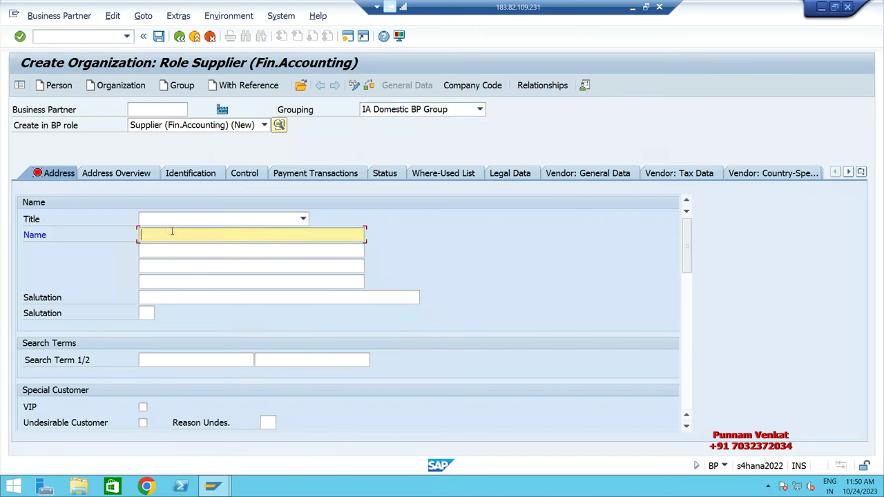
pyautogui.write('AB')
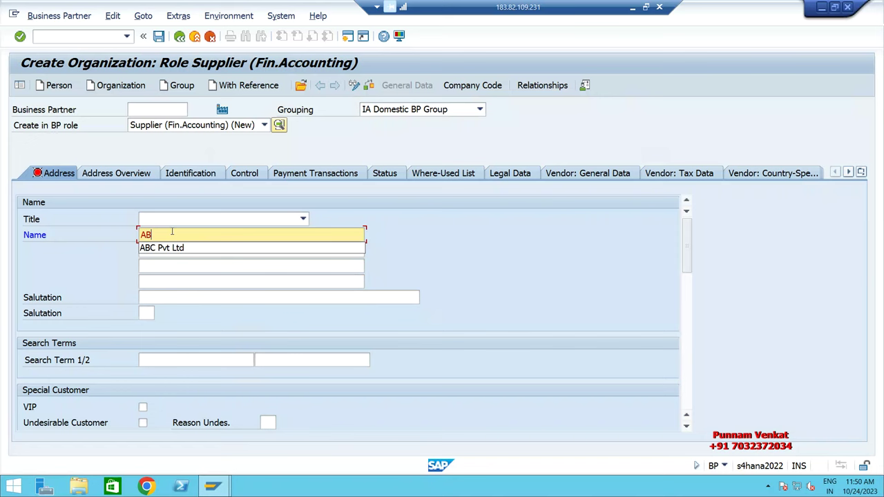
pyautogui.write('098 Pvt Tld')
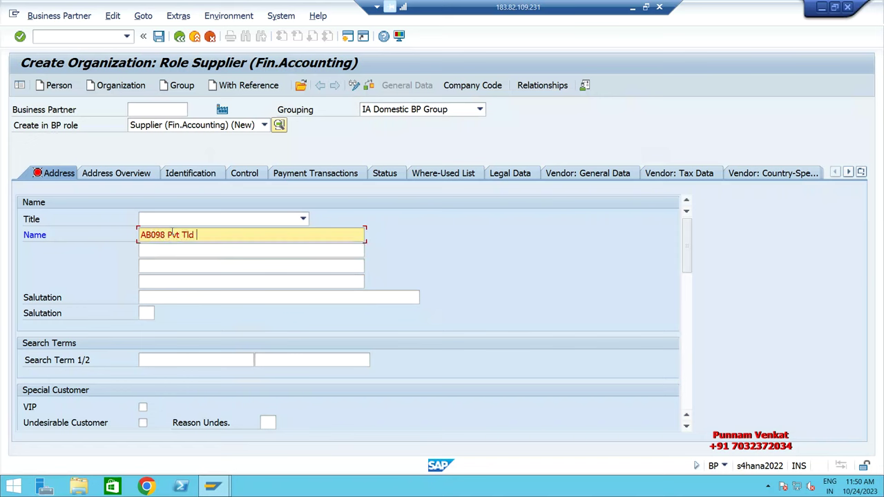
pyautogui.press('BackSpace')
pyautogui.press('BackSpace')
pyautogui.press('BackSpace')
pyautogui.hotkey('ctrl', 'a')
pyautogui.hotkey('ctrl', 'c')
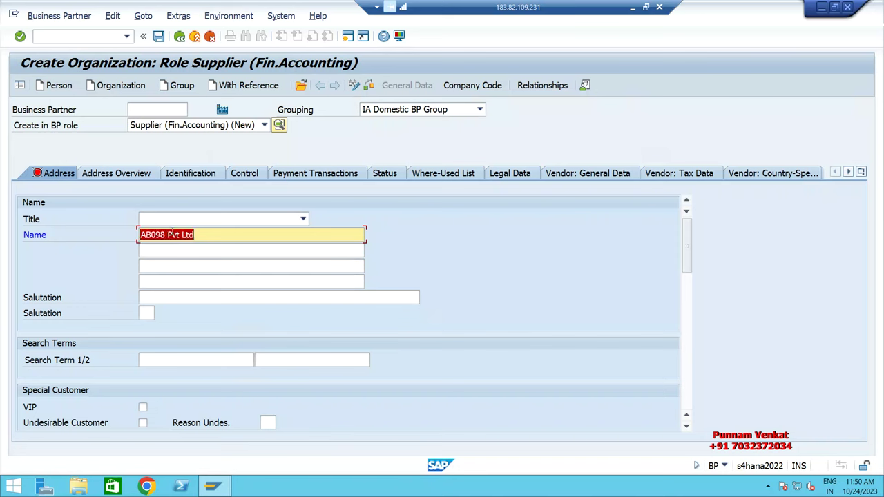
pyautogui.press('Tab')
pyautogui.hotkey('ctrl', 'v')
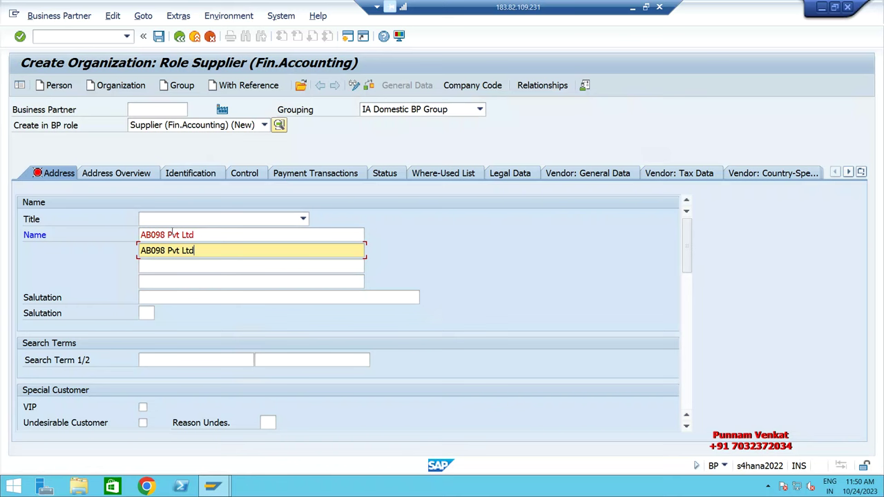
# Step: Set the organization's first search term to AB098 and go to the street address fields
pyautogui.press('Tab')
pyautogui.press('Tab')
pyautogui.press('Tab')
pyautogui.press('Tab')
pyautogui.press('Tab')
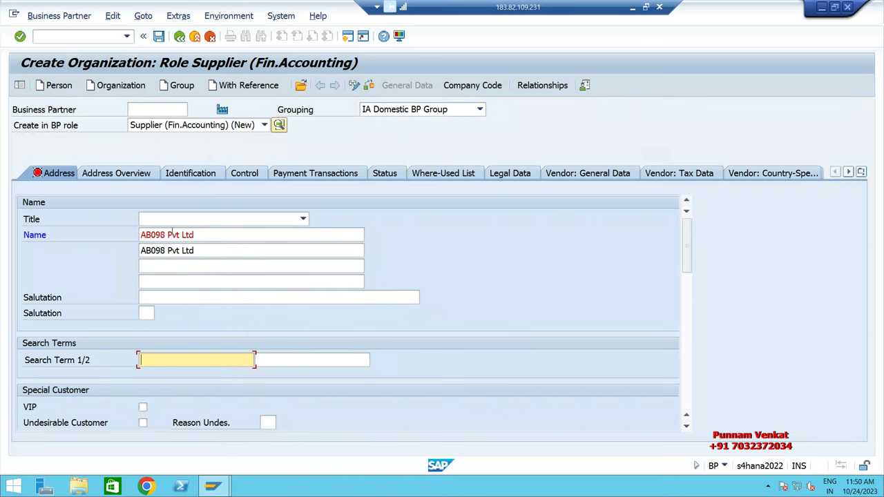
pyautogui.write('AB098')
pyautogui.press('Tab')
pyautogui.press('Tab')
pyautogui.scroll(-3, 359, 316)
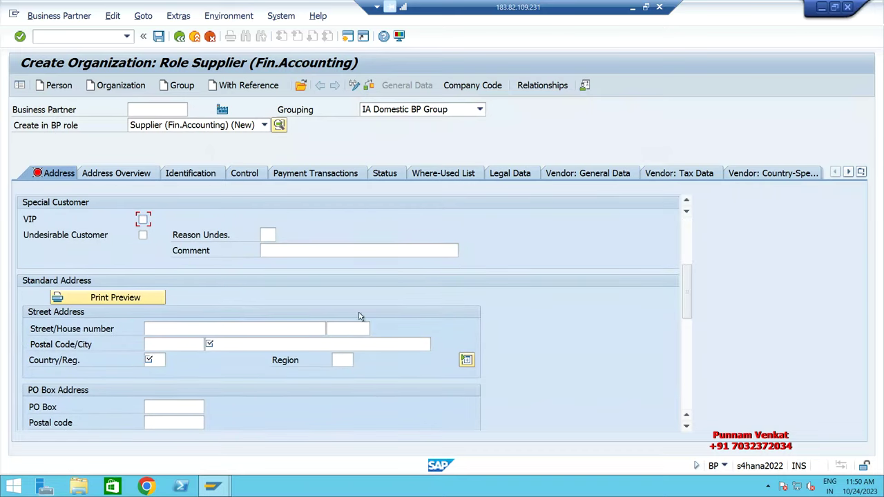
# Step: Enter the organization's street name and house number in the street address
pyautogui.click(204, 329)
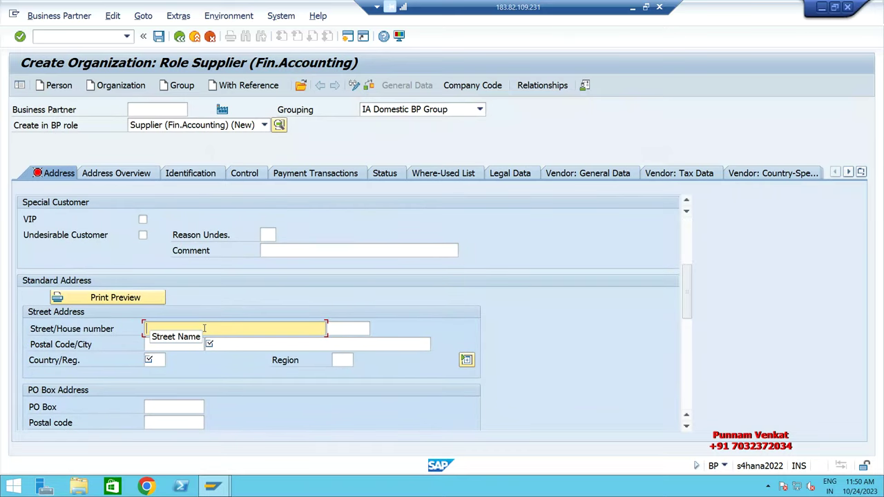
pyautogui.write('Bala')
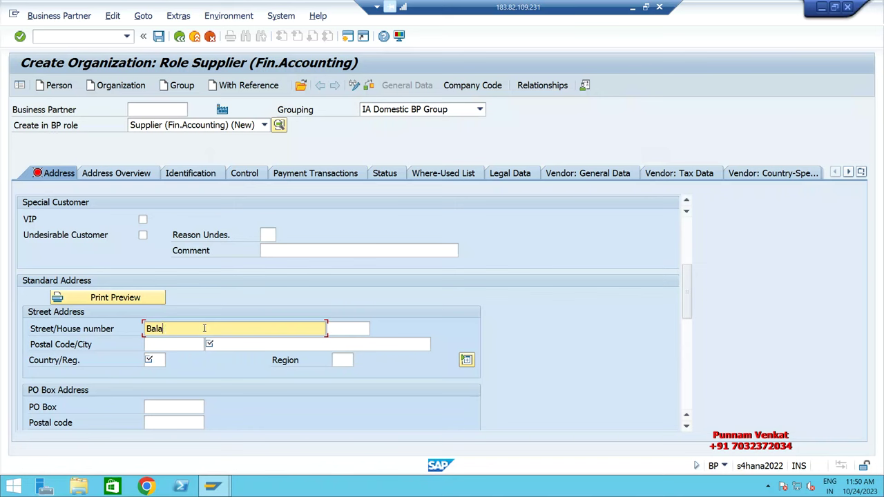
pyautogui.write('ji Nagar')
pyautogui.press('Tab')
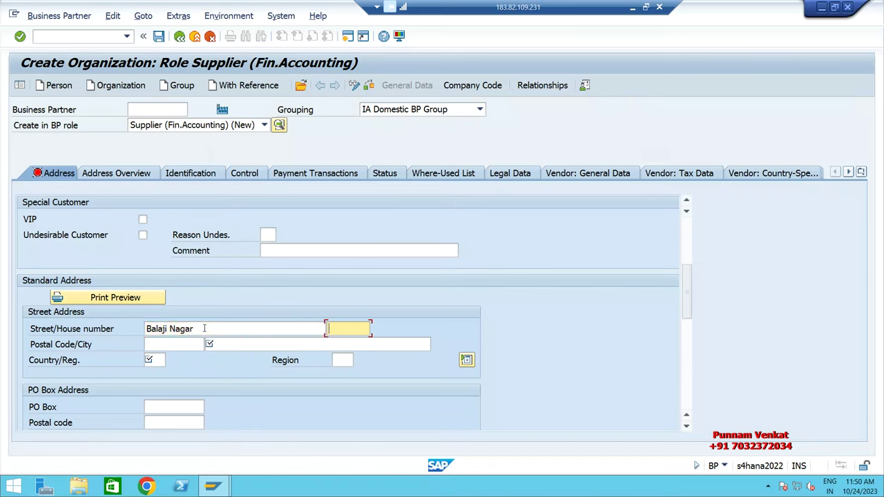
pyautogui.write('8-90123')
pyautogui.press('Tab')
# Step: Complete the street address with the postal code, the city and country IN
pyautogui.write('5000')
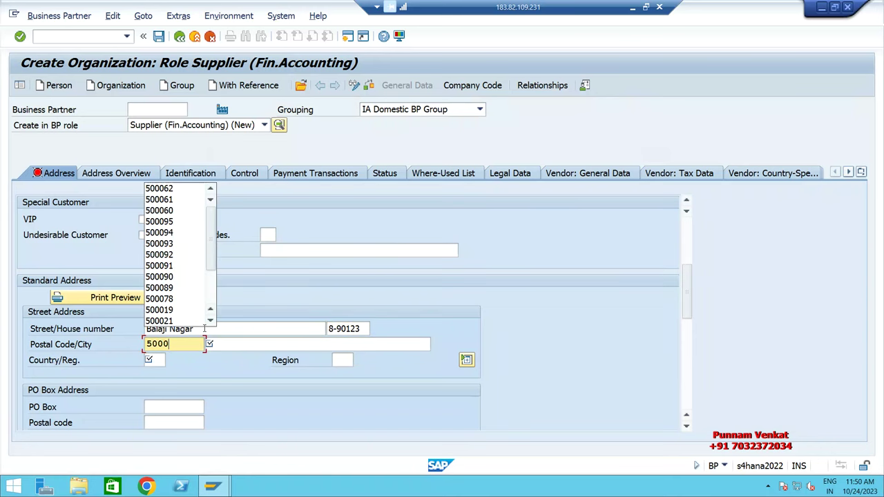
pyautogui.write('64')
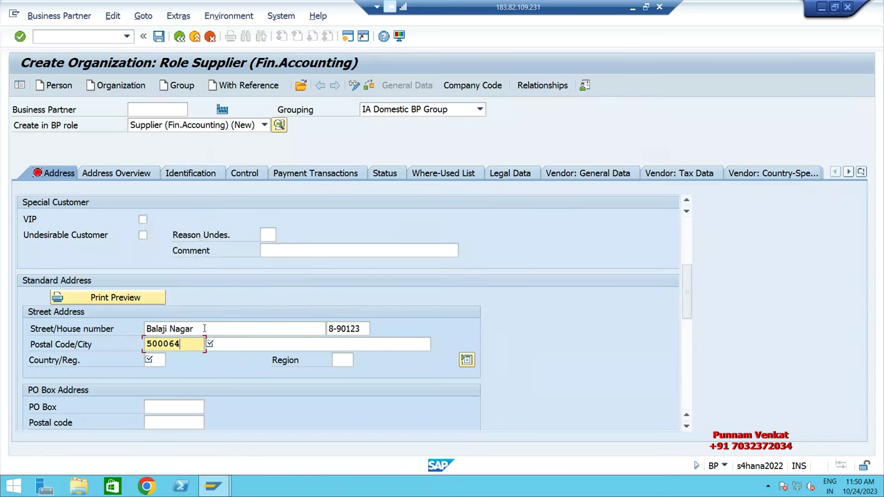
pyautogui.press('Tab')
pyautogui.write('Tirupati')
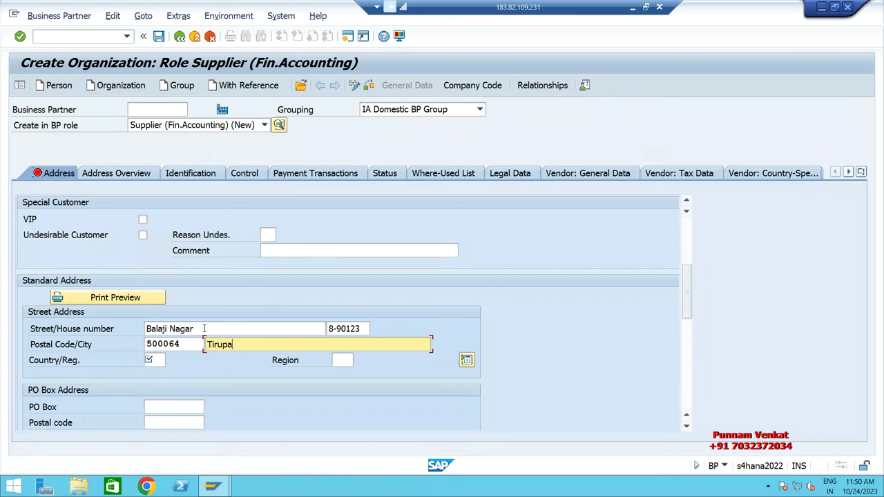
pyautogui.press('Tab')
pyautogui.write('IN')
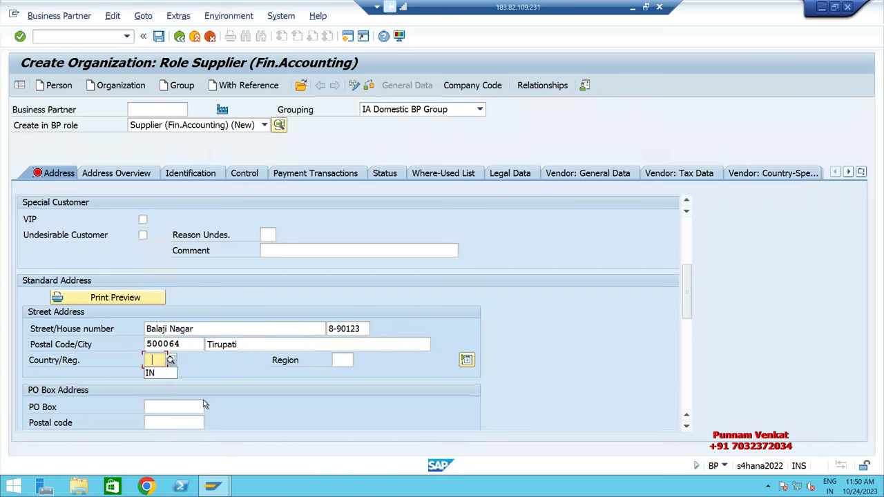
pyautogui.click(173, 372)
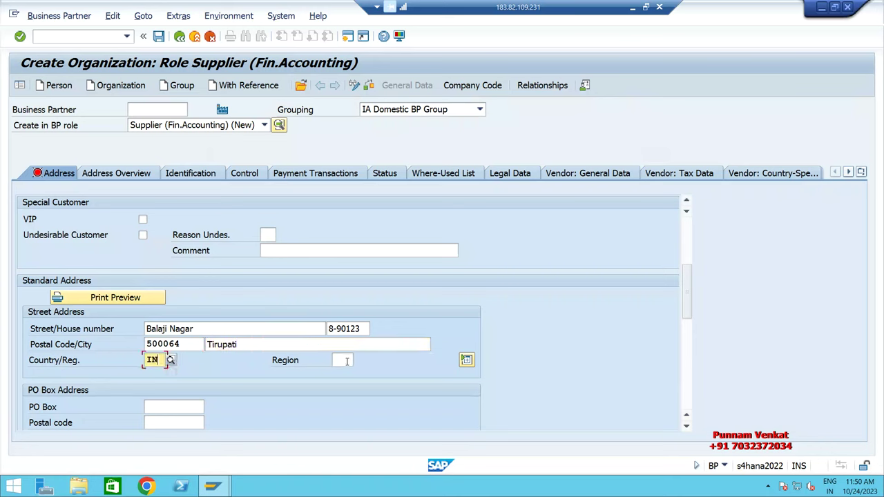
pyautogui.click(343, 360)
# Step: Copy the street address postal code into the PO Box and postal code fields of the PO Box address
pyautogui.doubleClick(186, 344)
pyautogui.hotkey('ctrl', 'c')
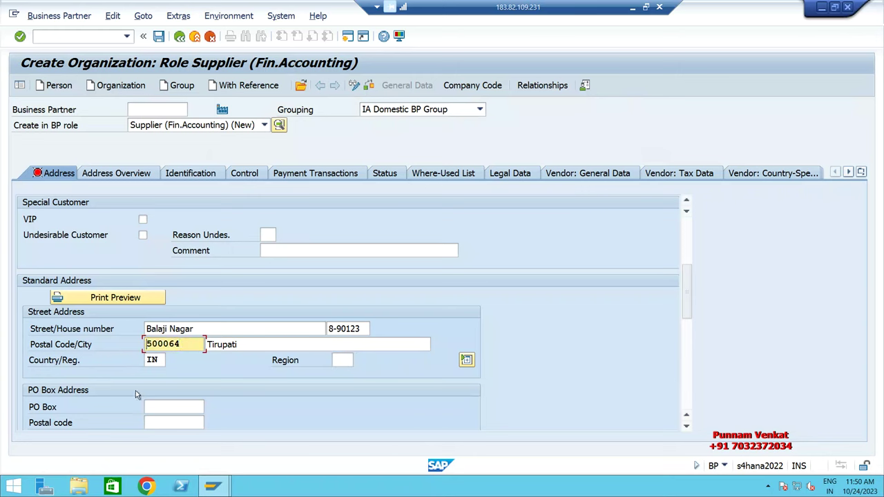
pyautogui.click(167, 407)
pyautogui.hotkey('ctrl', 'v')
pyautogui.click(172, 422)
pyautogui.hotkey('ctrl', 'v')
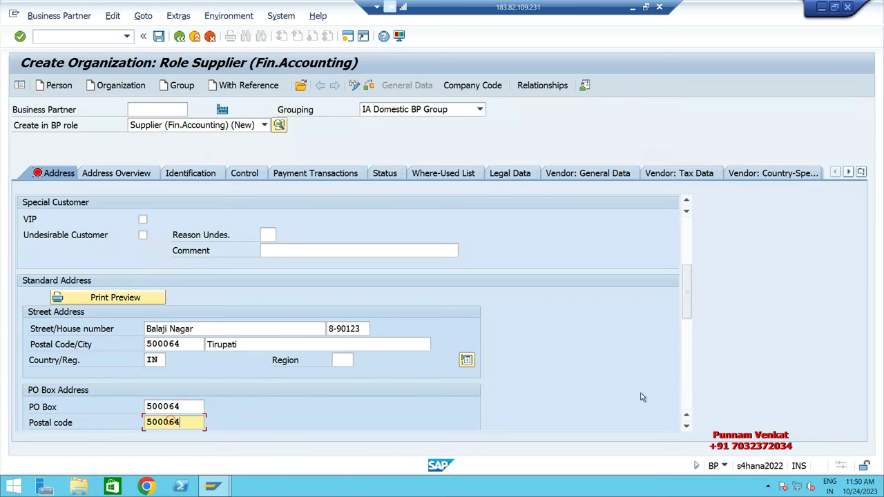
# Step: Set the organization's communication language to English
pyautogui.scroll(-3, 687, 310)
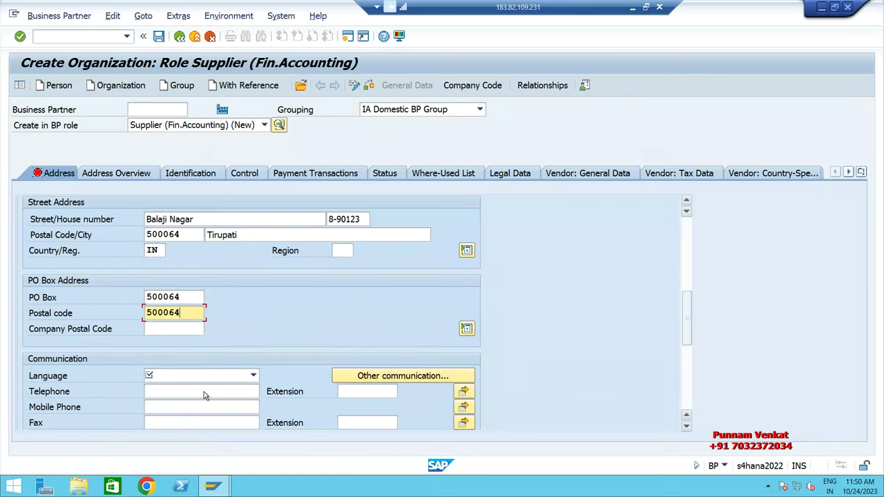
pyautogui.click(194, 375)
pyautogui.scroll(-2, 181, 442)
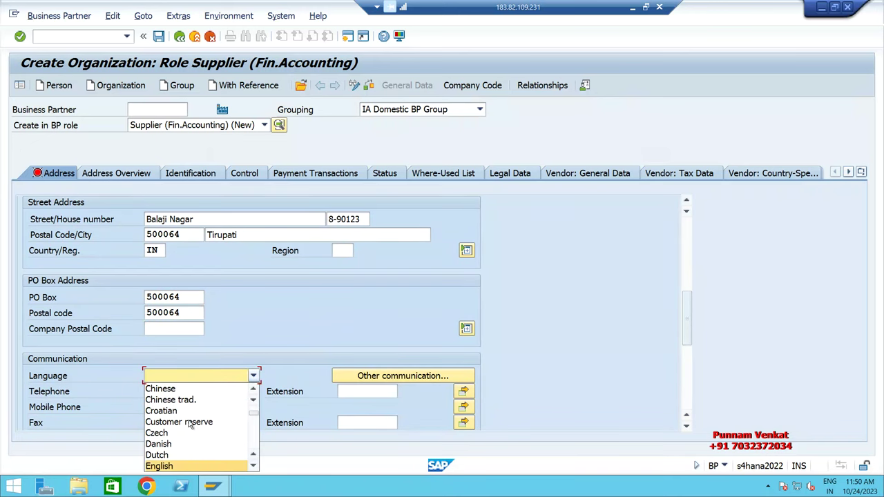
pyautogui.click(181, 464)
# Step: Open the supplier's company code data and assign company code IA10
pyautogui.moveTo(684, 319); pyautogui.dragTo(689, 344)
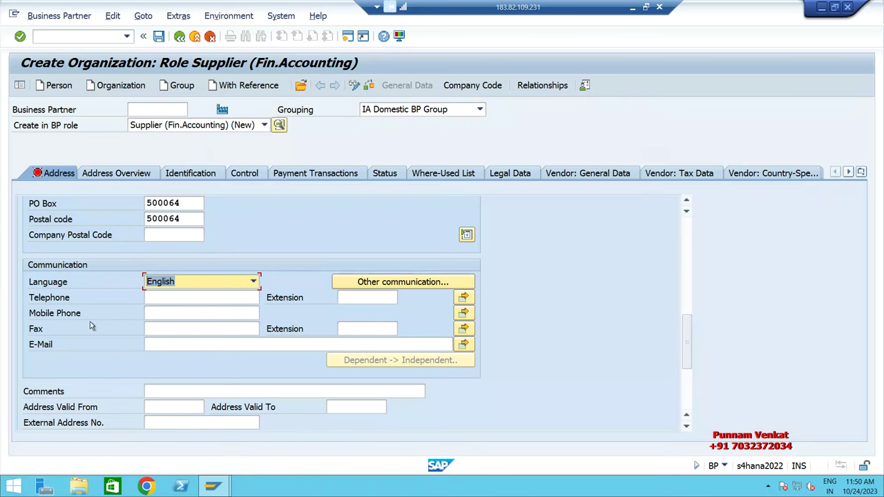
pyautogui.scroll(-3, 215, 329)
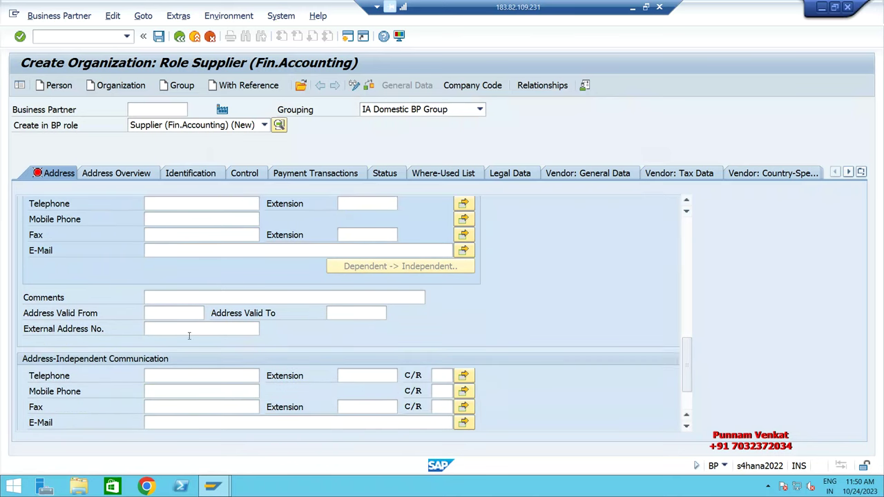
pyautogui.scroll(3, 86, 384)
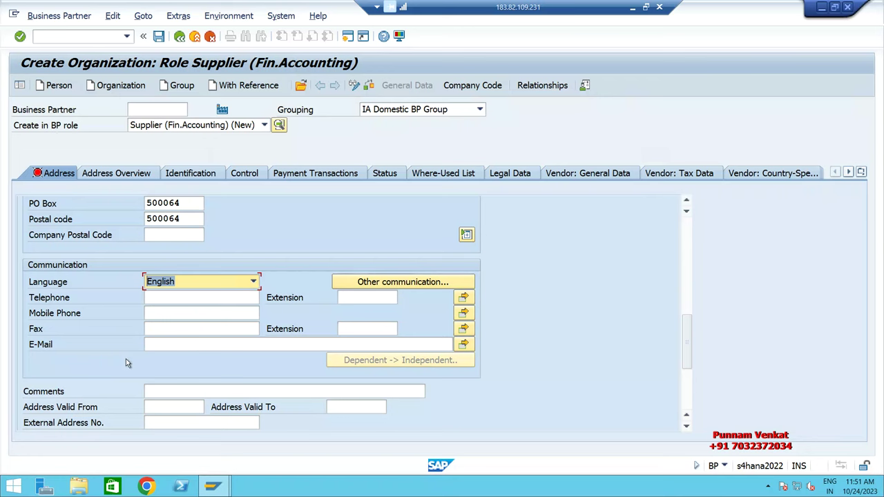
pyautogui.scroll(9, 126, 360)
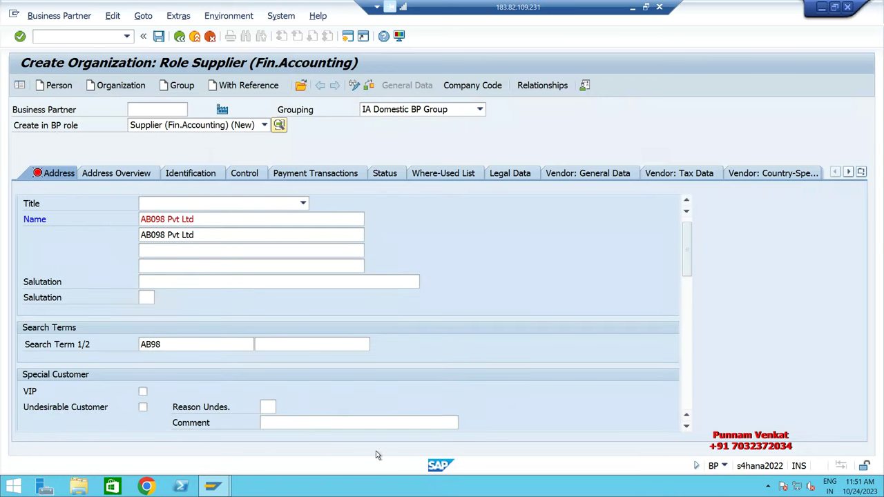
pyautogui.scroll(1, 377, 441)
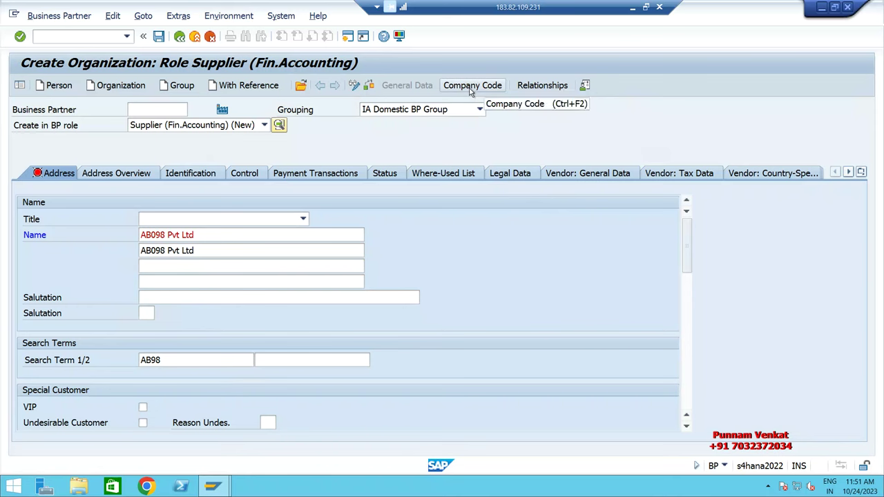
pyautogui.click(470, 86)
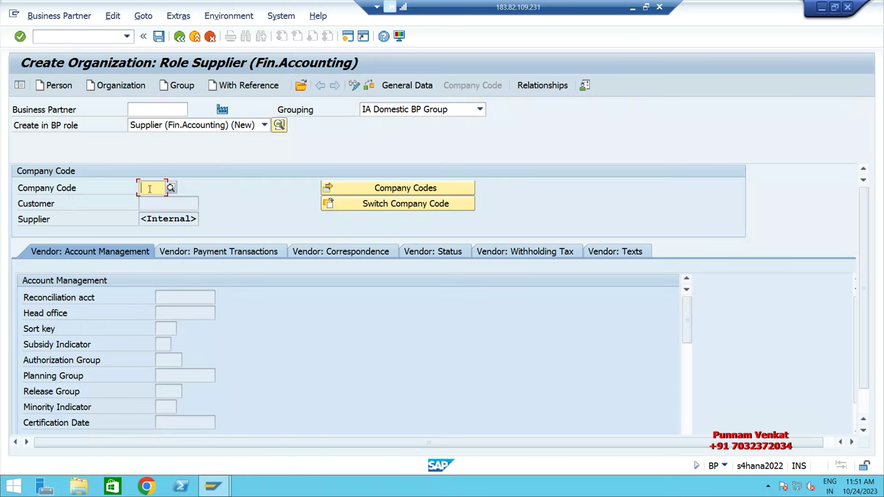
pyautogui.click(149, 188)
pyautogui.write('IA')
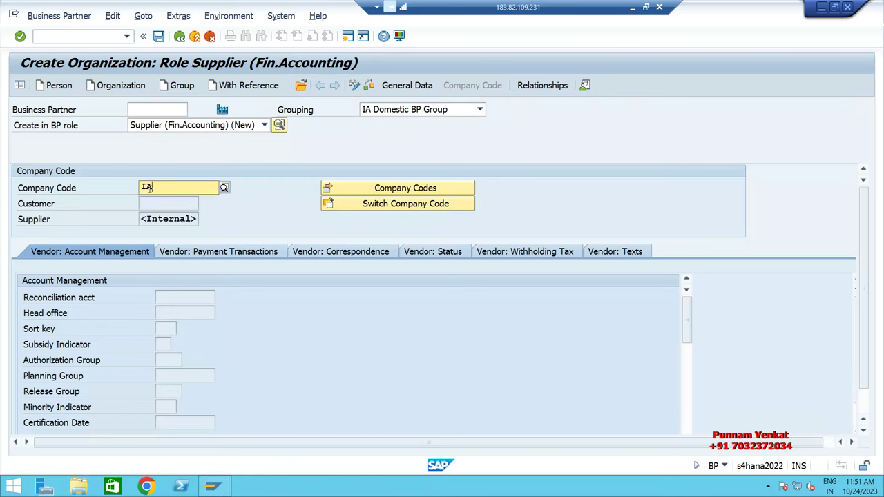
pyautogui.write('10')
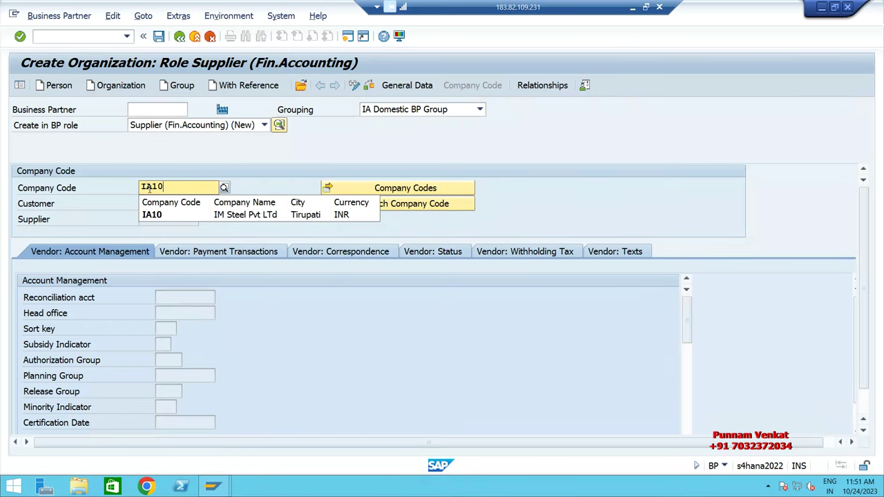
pyautogui.press('Return')
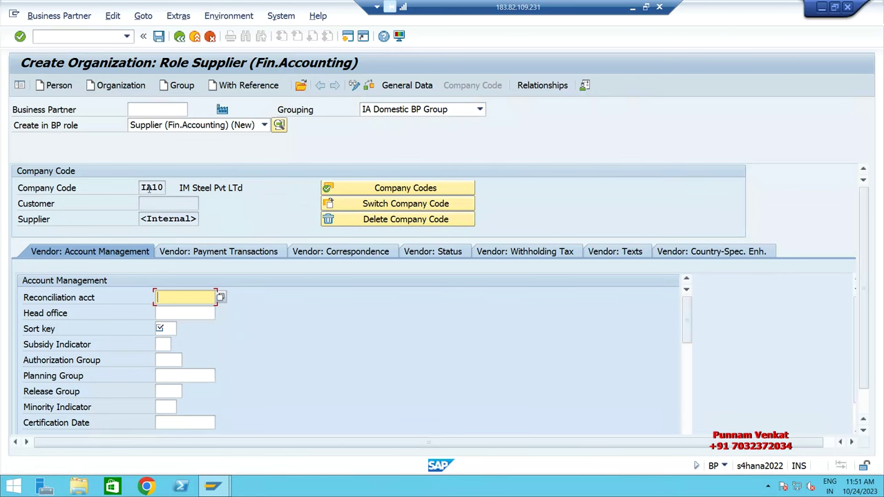
# Step: Set the vendor's reconciliation account to 140000 Domestic Vendors and the sort key to 012, and go to the vendor payment data
pyautogui.click(219, 299)
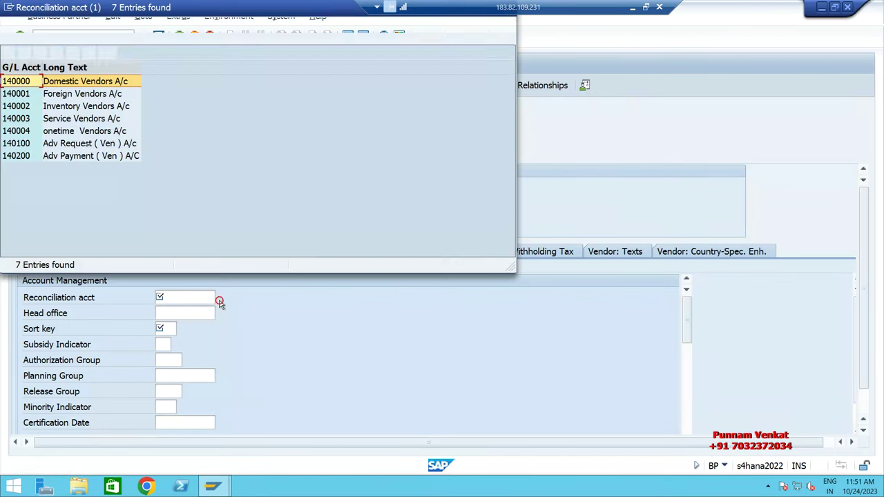
pyautogui.doubleClick(87, 81)
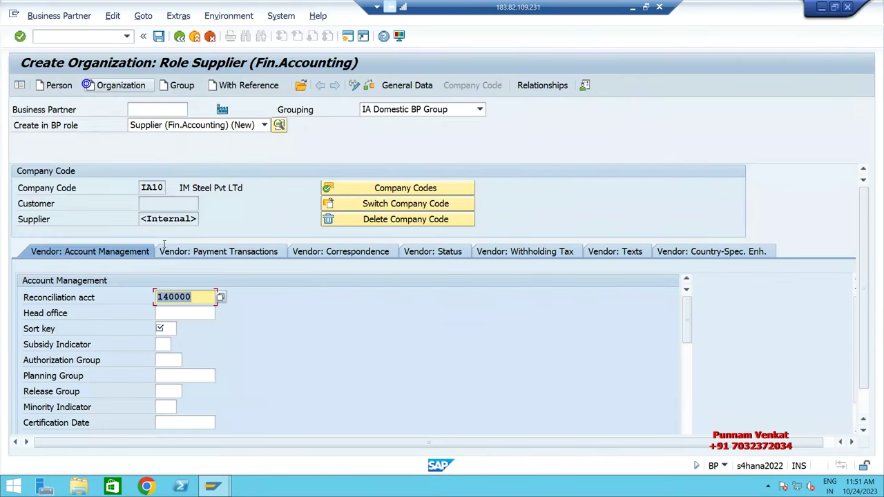
pyautogui.click(167, 328)
pyautogui.click(181, 329)
pyautogui.doubleClick(196, 394)
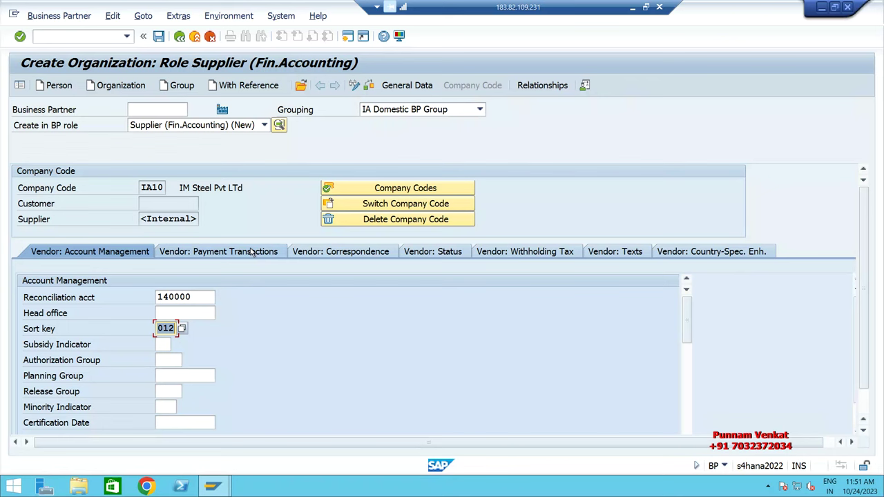
pyautogui.click(252, 253)
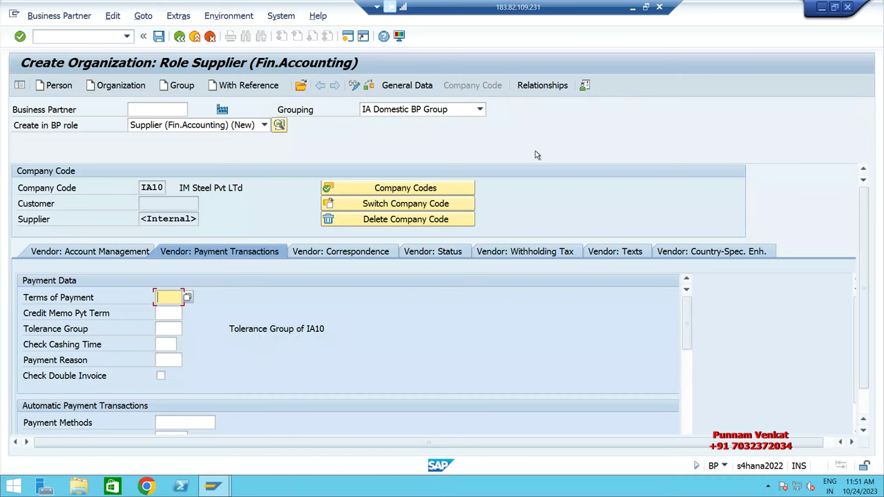
# Step: Switch to the Excel process chart and review how payment terms B110, B120 and B1VI lead to the vendor master data
pyautogui.click(632, 6)
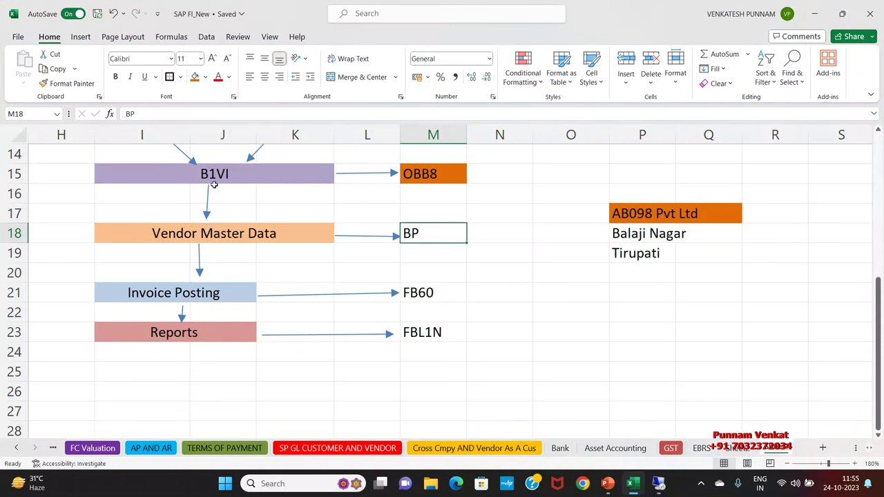
pyautogui.click(219, 175)
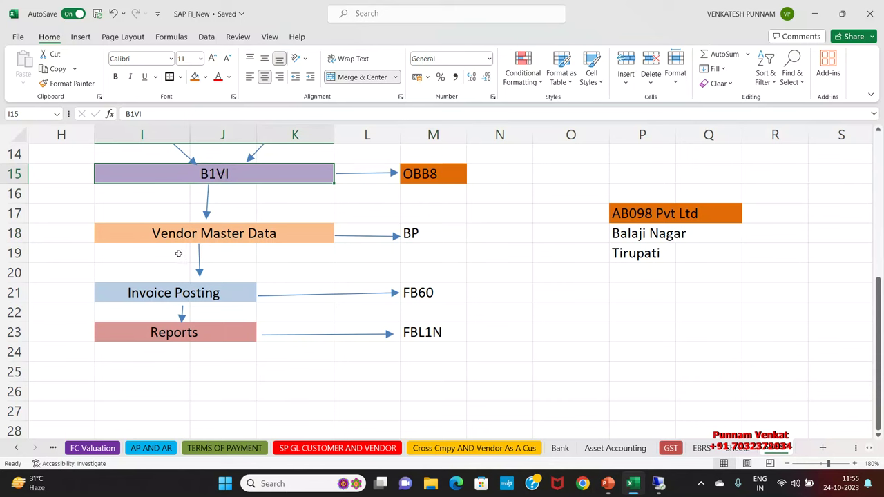
pyautogui.click(164, 239)
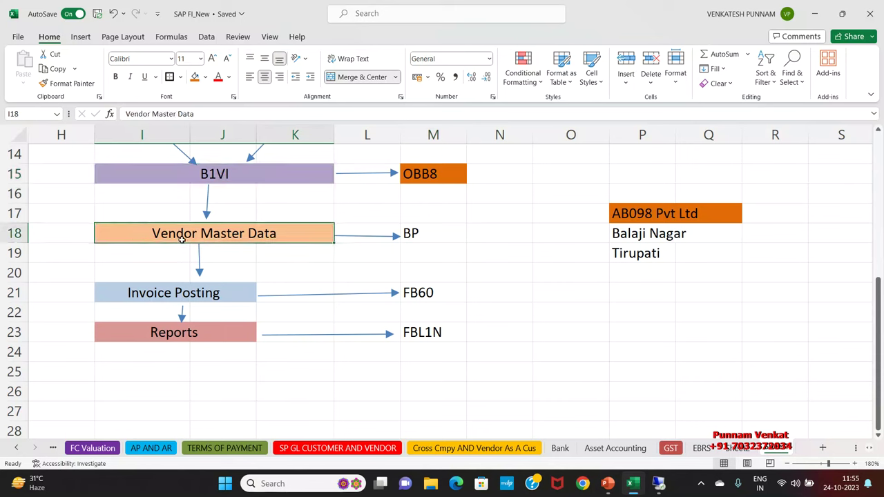
pyautogui.scroll(2, 351, 243)
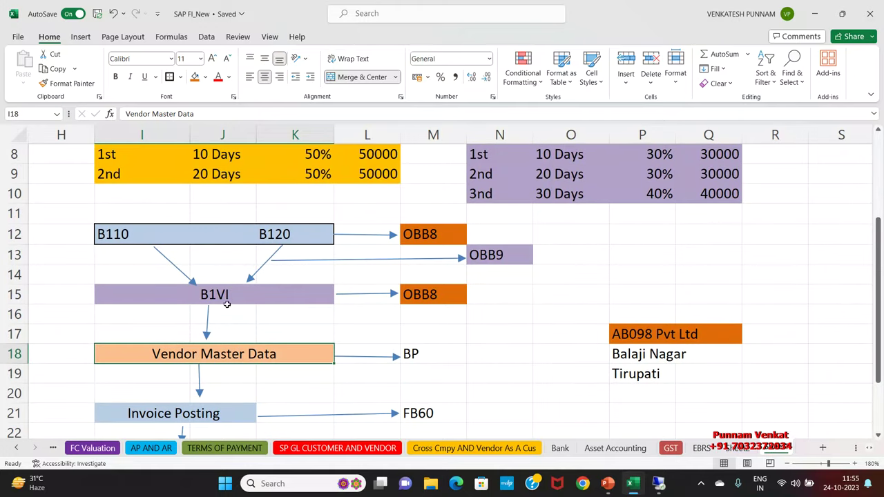
pyautogui.click(118, 236)
pyautogui.click(286, 234)
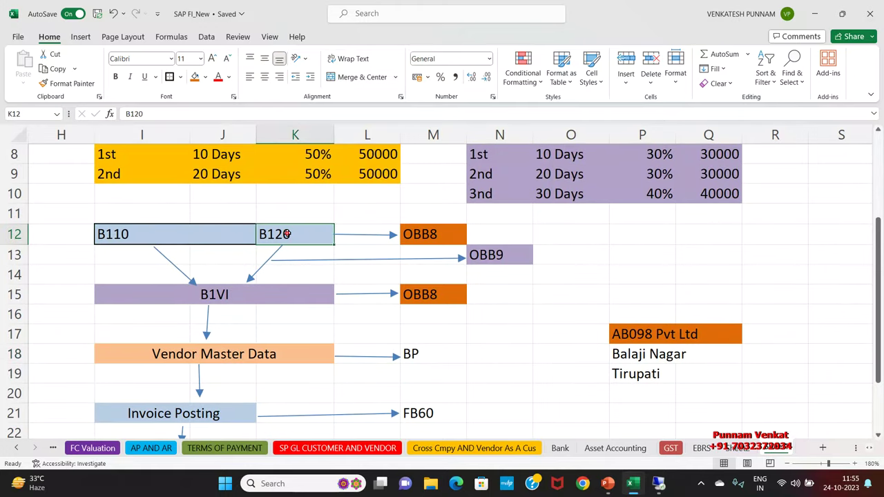
pyautogui.moveTo(138, 235); pyautogui.dragTo(300, 290)
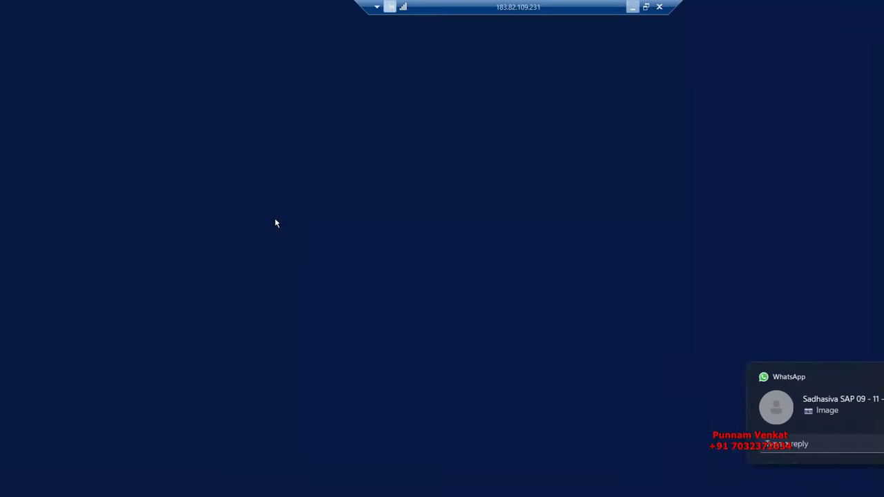
# Step: Switch back to SAP, set the vendor's terms of payment to B1VI and save the business partner
pyautogui.hotkey('alt', 'Tab')
pyautogui.click(859, 377)
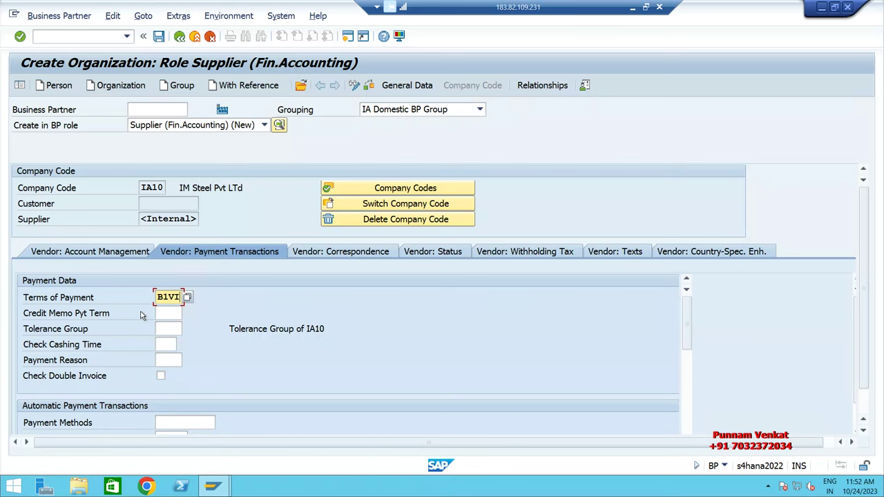
pyautogui.press('Return')
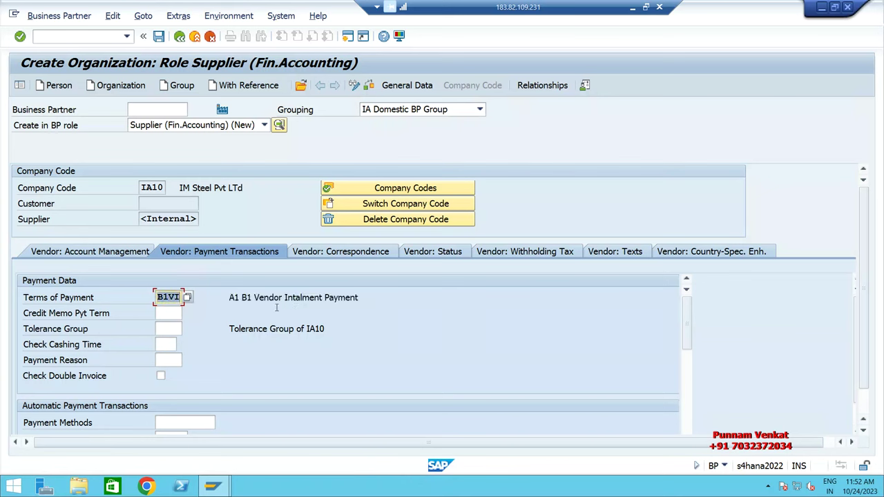
pyautogui.moveTo(254, 298); pyautogui.dragTo(391, 298)
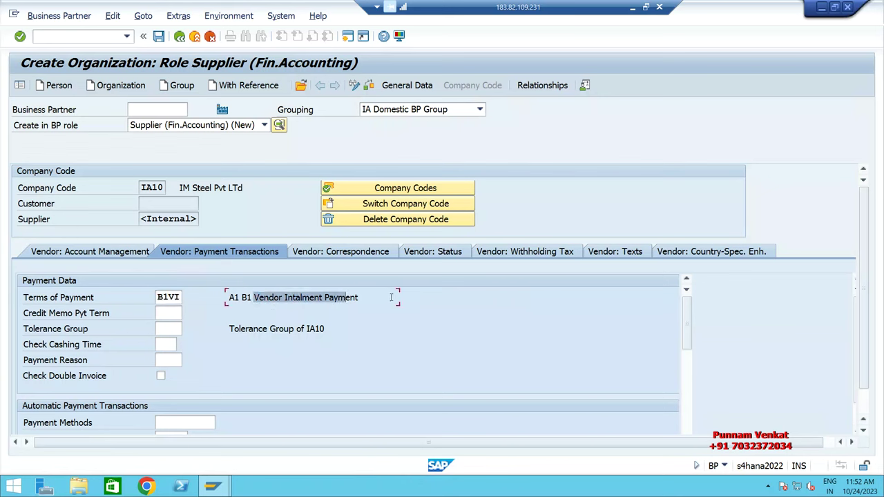
pyautogui.click(159, 36)
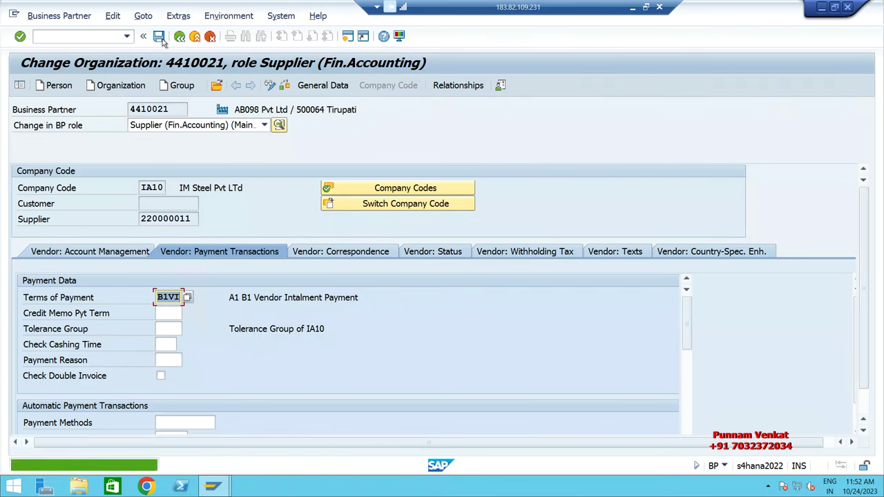
# Step: Leave the business partner transaction and return to the SAP Easy Access screen
pyautogui.click(91, 33)
pyautogui.write('/n')
pyautogui.press('Return')
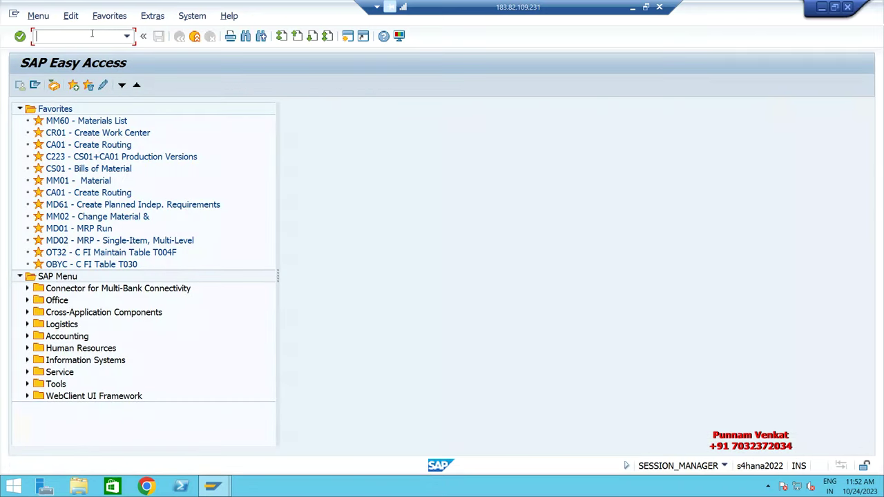
# Step: Switch to the Excel process chart and review the invoice posting stage and its transaction code FB60
pyautogui.click(631, 7)
pyautogui.click(494, 375)
pyautogui.scroll(-1, 286, 422)
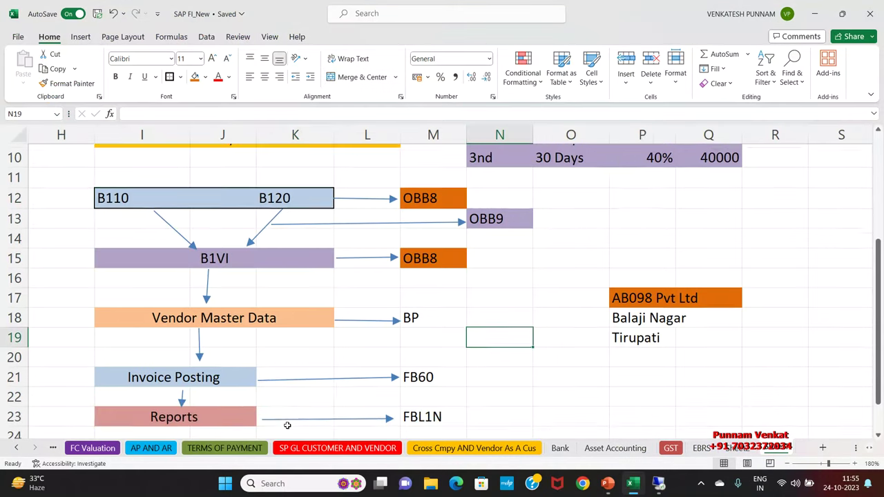
pyautogui.click(138, 355)
pyautogui.moveTo(138, 355); pyautogui.dragTo(420, 353)
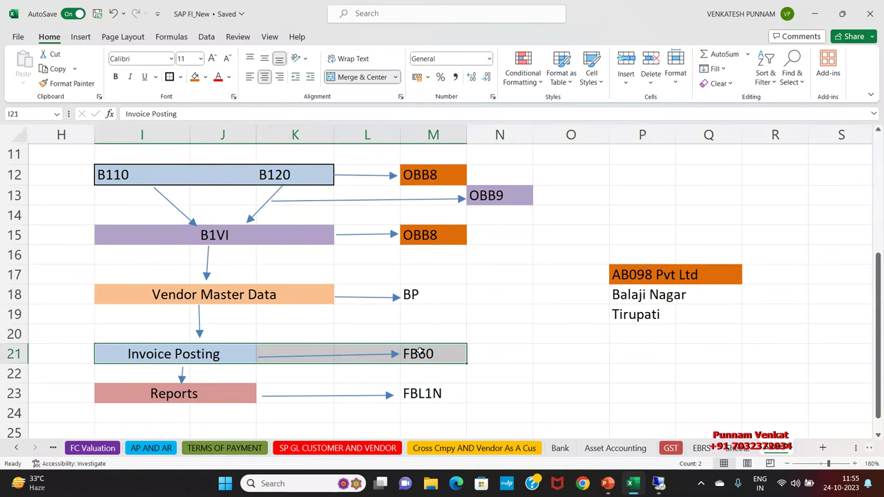
pyautogui.click(586, 373)
# Step: Switch back to SAP and start vendor invoice entry with transaction FB60
pyautogui.hotkey('alt', 'Tab')
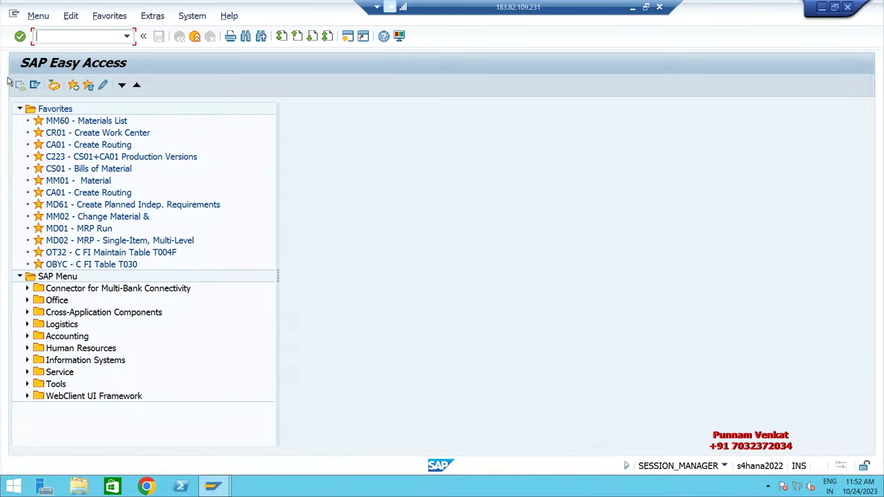
pyautogui.write('FB60')
pyautogui.press('Return')
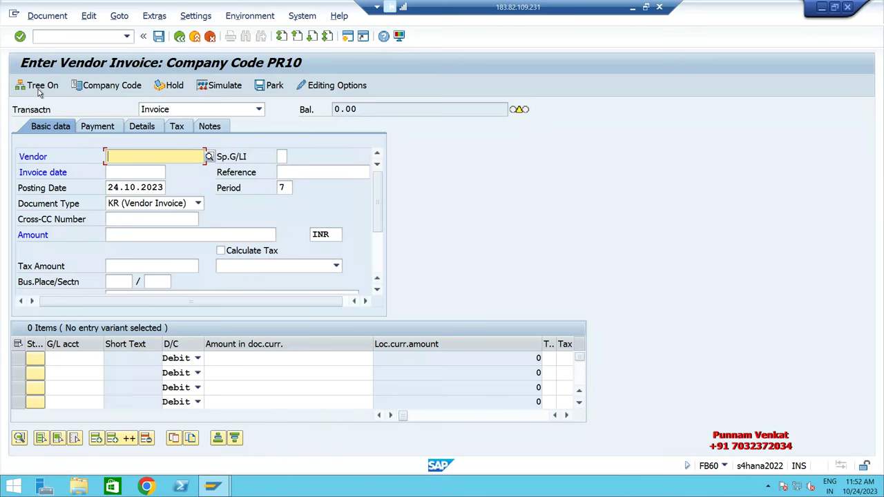
# Step: Close the vendor search for company code PR10 and change the invoice's company code to IA10
pyautogui.click(210, 157)
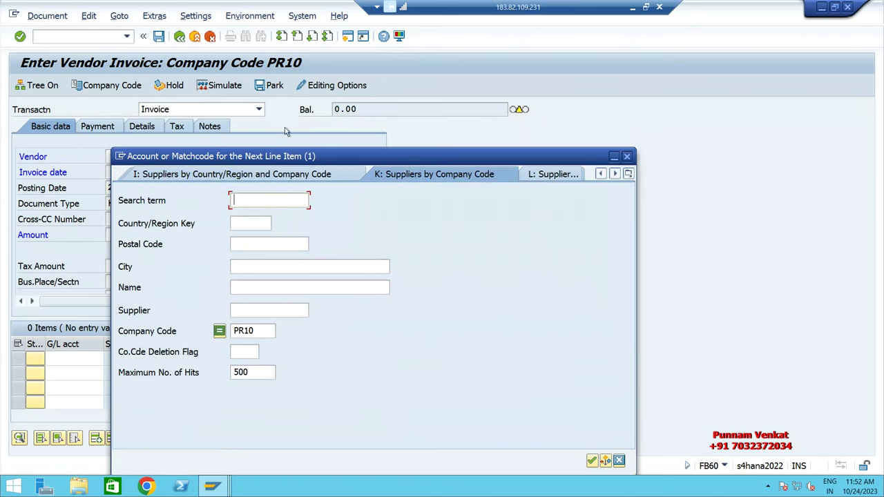
pyautogui.click(627, 154)
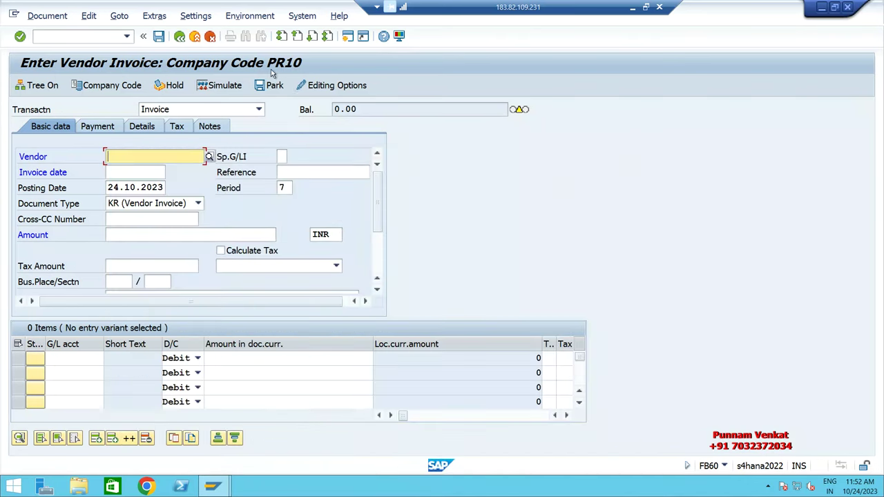
pyautogui.click(131, 87)
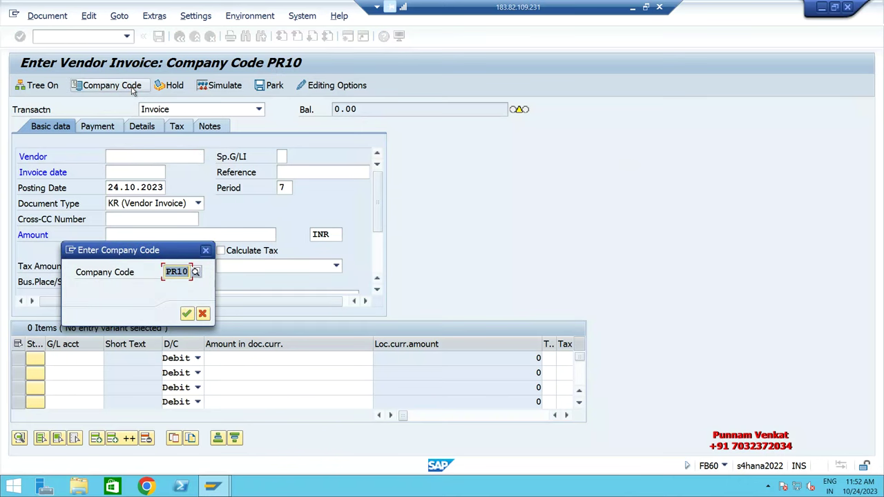
pyautogui.write('IA1')
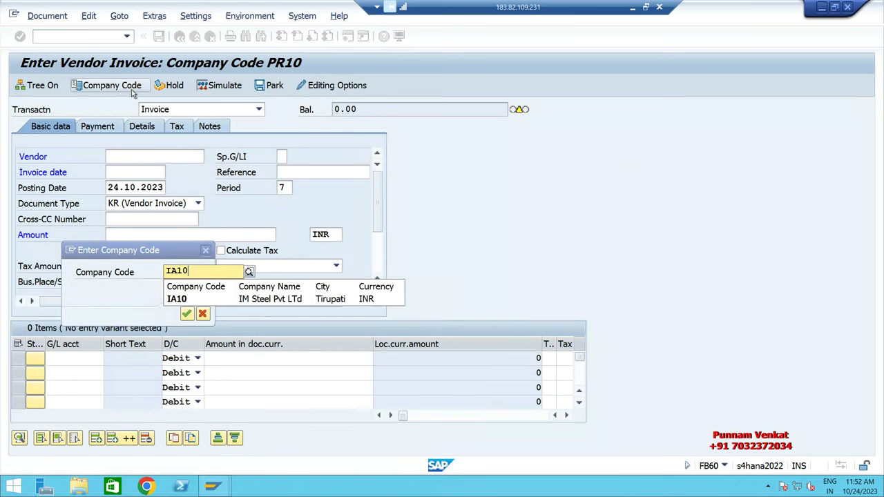
pyautogui.click(178, 299)
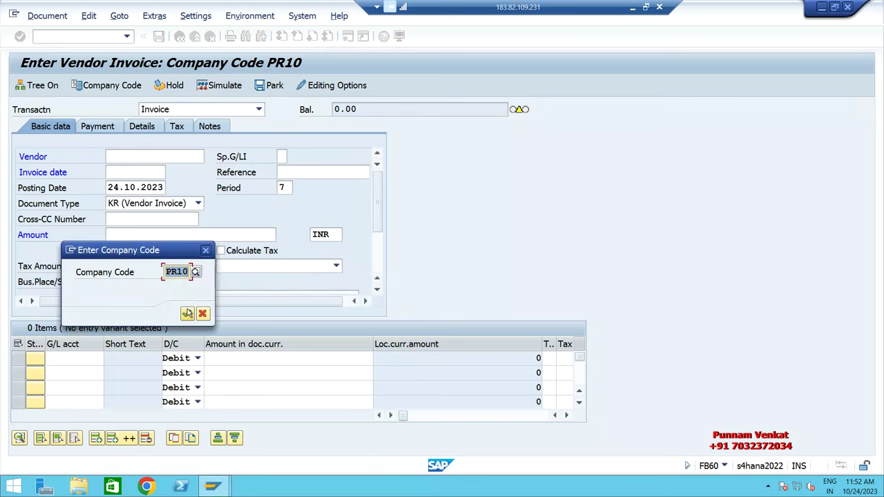
pyautogui.click(186, 314)
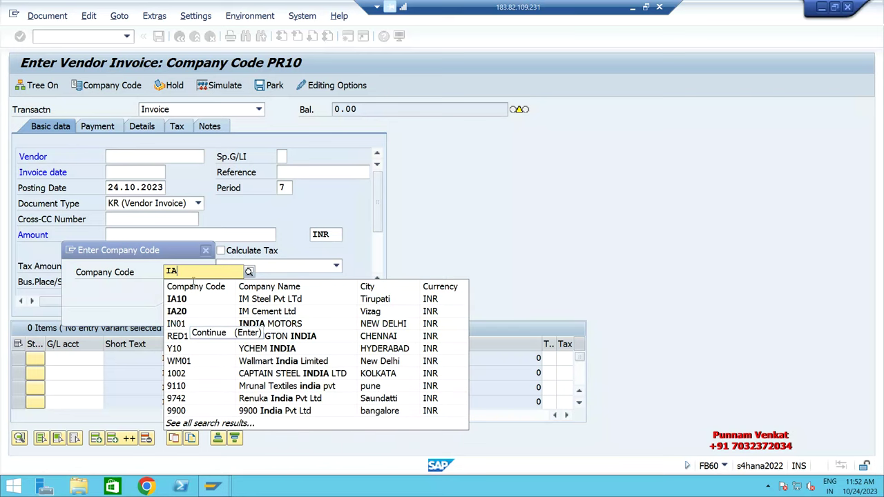
pyautogui.click(178, 298)
pyautogui.click(192, 315)
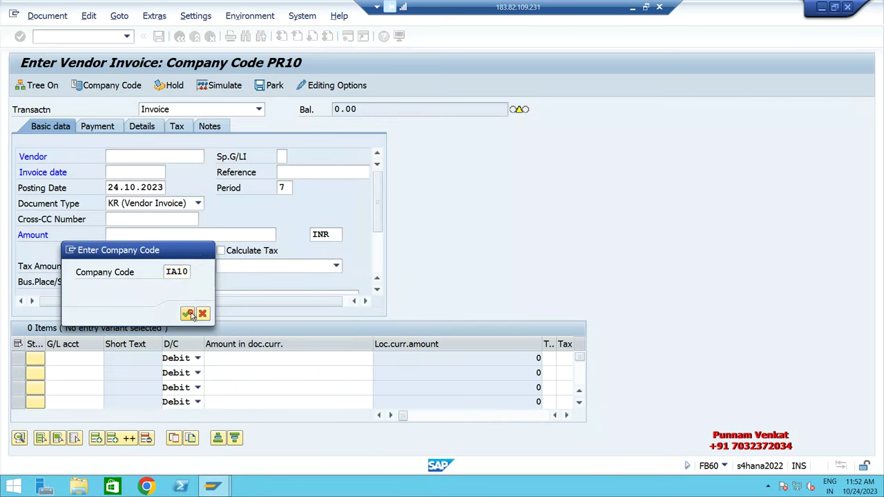
# Step: Search the suppliers of company code IA10 and select AB098 Pvt Ltd as the invoice vendor
pyautogui.click(208, 156)
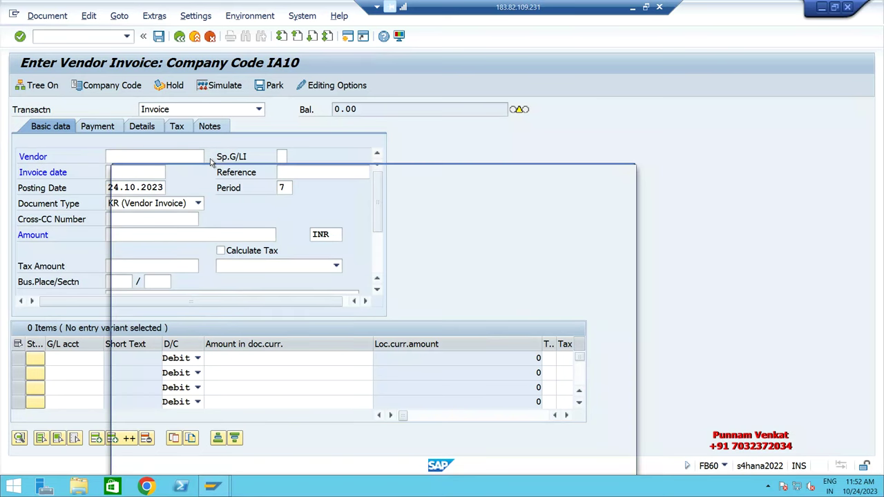
pyautogui.press('Return')
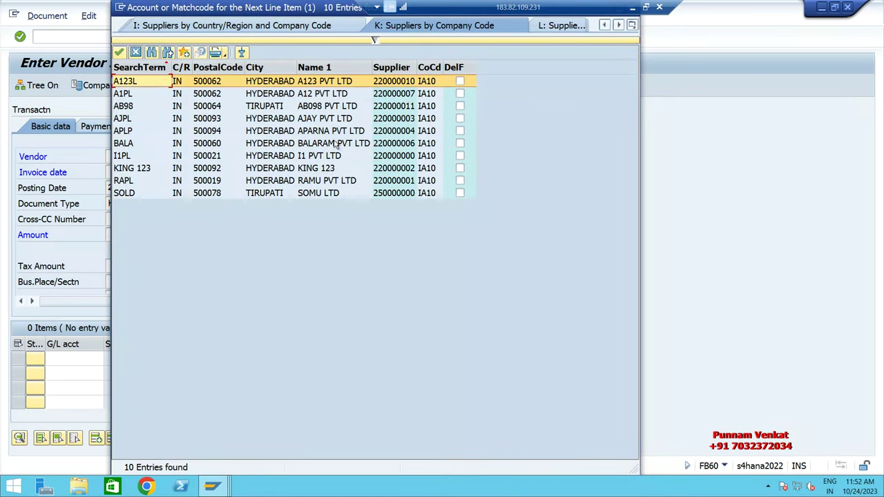
pyautogui.click(308, 108)
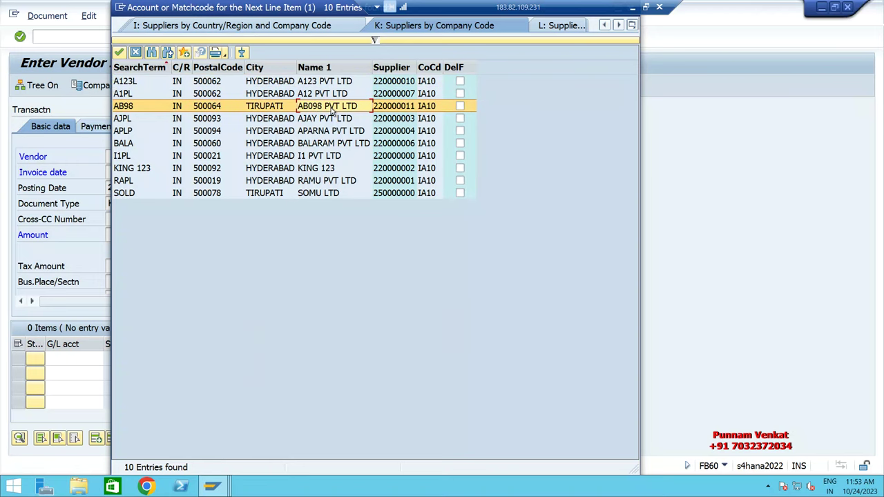
pyautogui.doubleClick(331, 110)
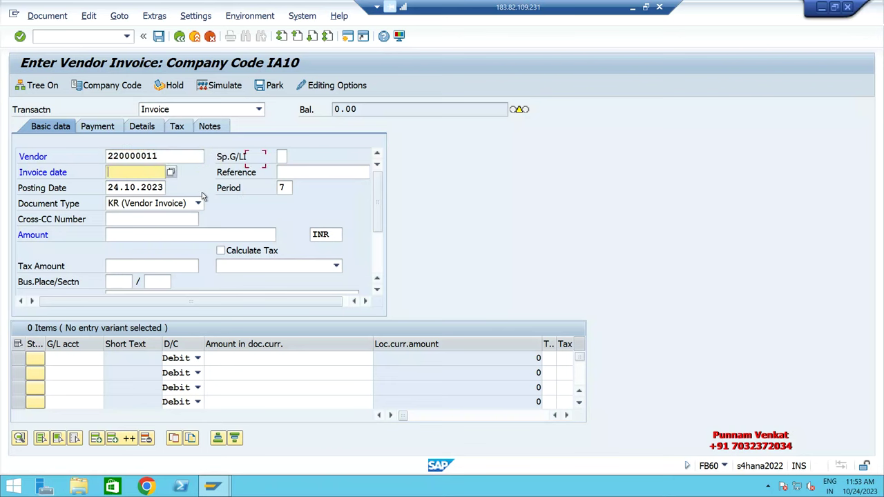
# Step: Set both the invoice date and the posting date to 20.10.2023
pyautogui.click(170, 172)
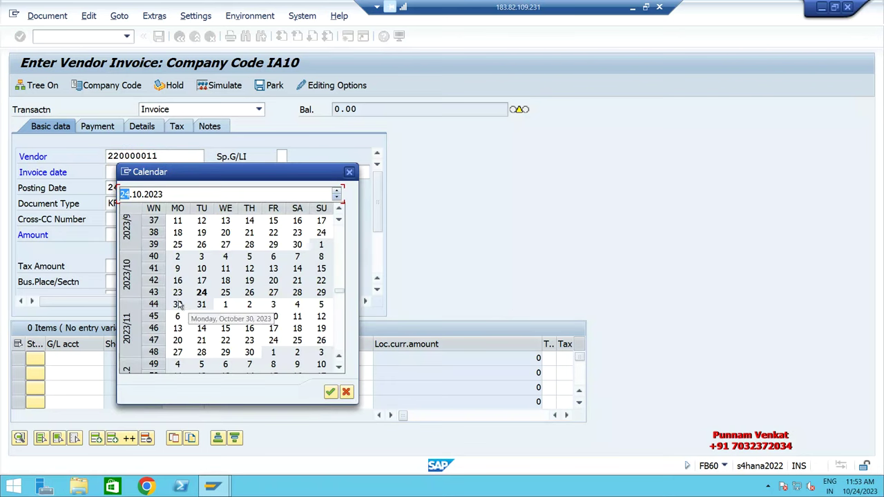
pyautogui.doubleClick(274, 280)
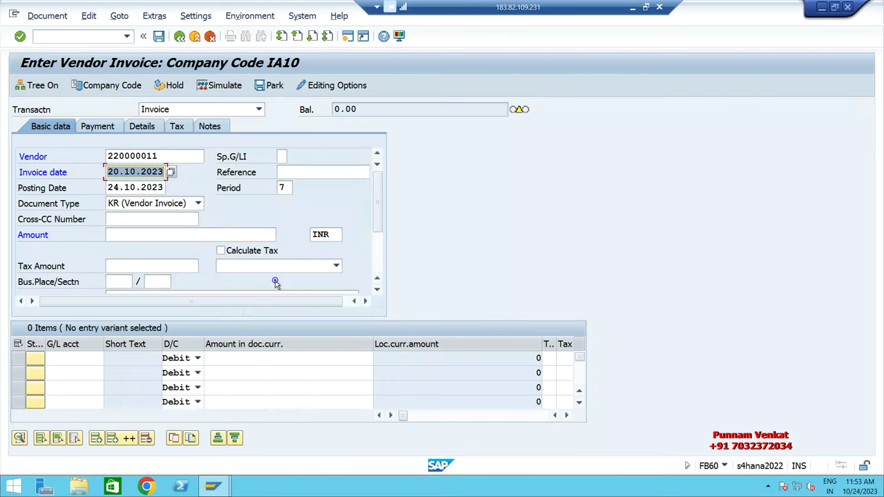
pyautogui.hotkey('ctrl', 'c')
pyautogui.press('Tab')
pyautogui.press('Tab')
pyautogui.hotkey('ctrl', 'v')
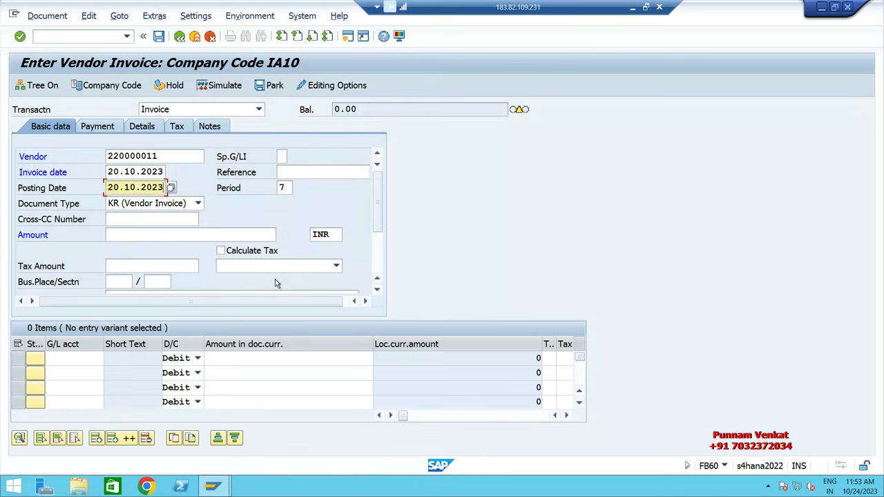
# Step: Enter the invoice reference "Testing" and the text "Being Vendor Invoice posting"
pyautogui.hotkey('shift', 'Tab')
pyautogui.press('BackSpace')
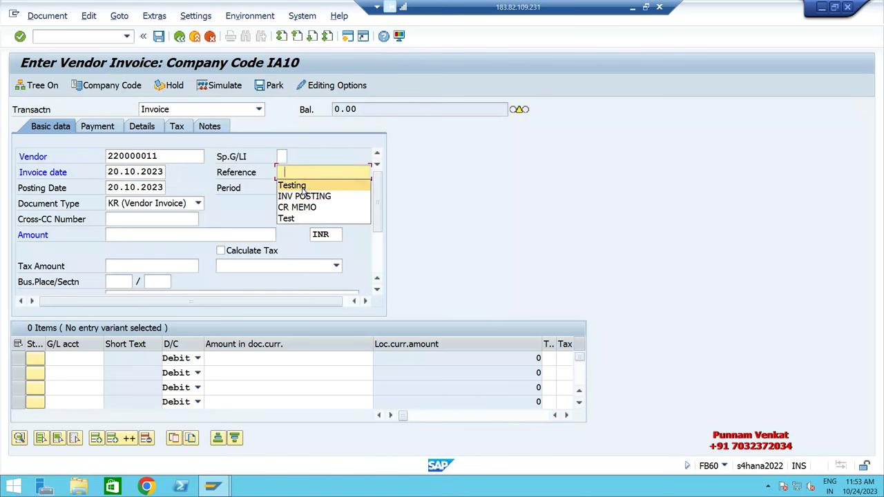
pyautogui.click(302, 187)
pyautogui.press('Tab')
pyautogui.press('Tab')
pyautogui.press('Tab')
pyautogui.press('Tab')
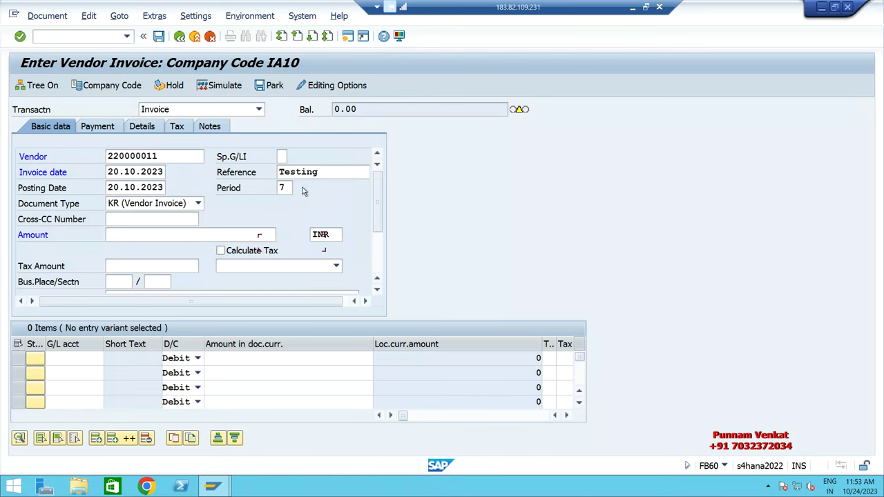
pyautogui.press('Tab')
pyautogui.press('Tab')
pyautogui.press('Tab')
pyautogui.press('Tab')
pyautogui.press('BackSpace')
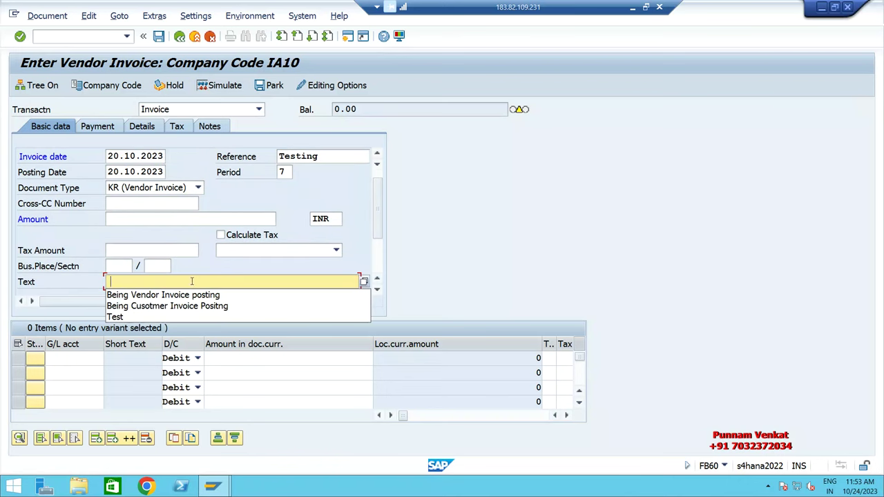
pyautogui.click(196, 295)
# Step: Add a debit line item for G/L account 440000 with an amount of 100000
pyautogui.press('Tab')
pyautogui.press('Tab')
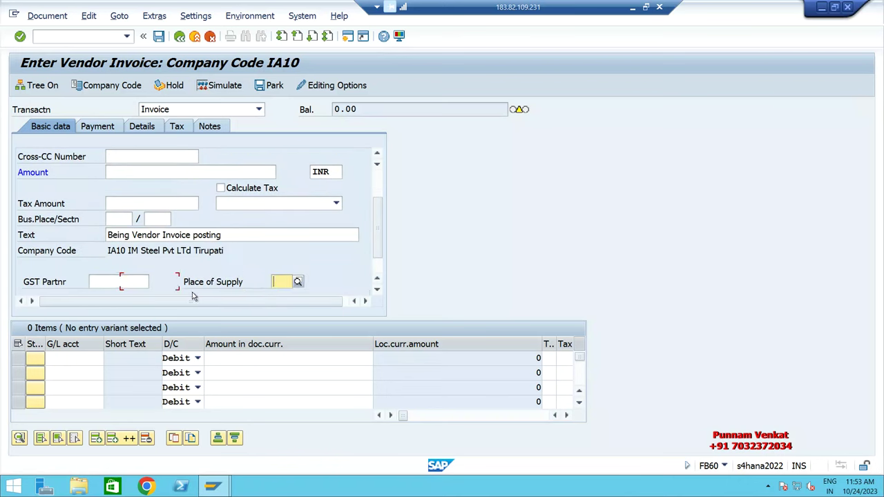
pyautogui.press('Tab')
pyautogui.press('Tab')
pyautogui.click(89, 358)
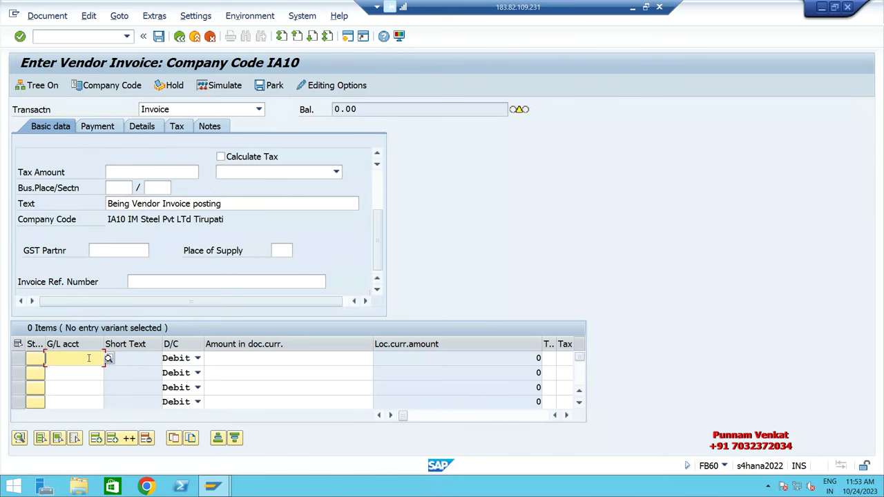
pyautogui.write('44')
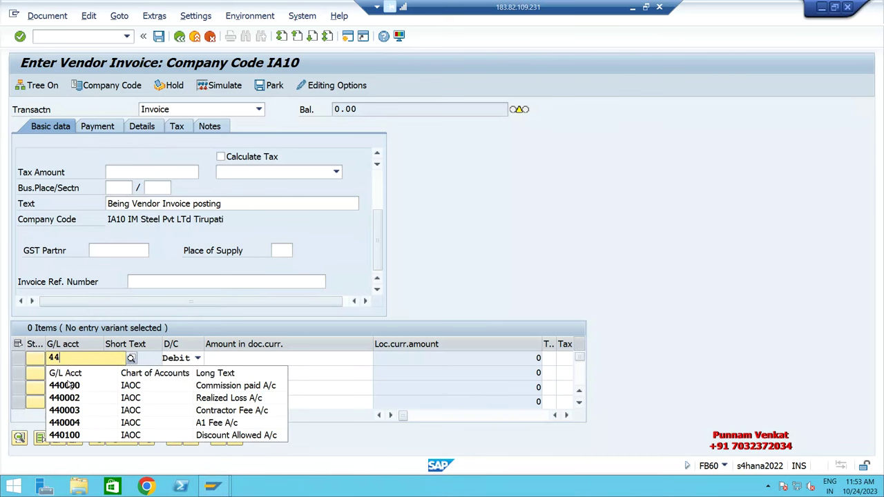
pyautogui.click(201, 388)
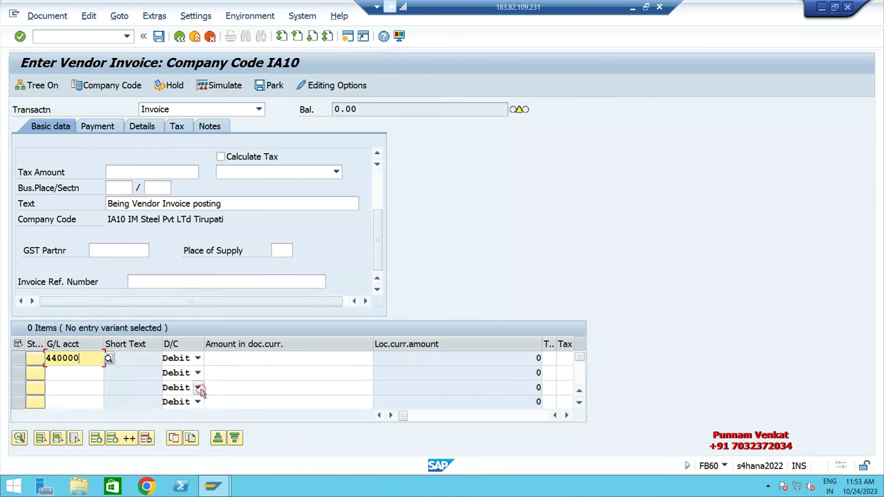
pyautogui.press('Tab')
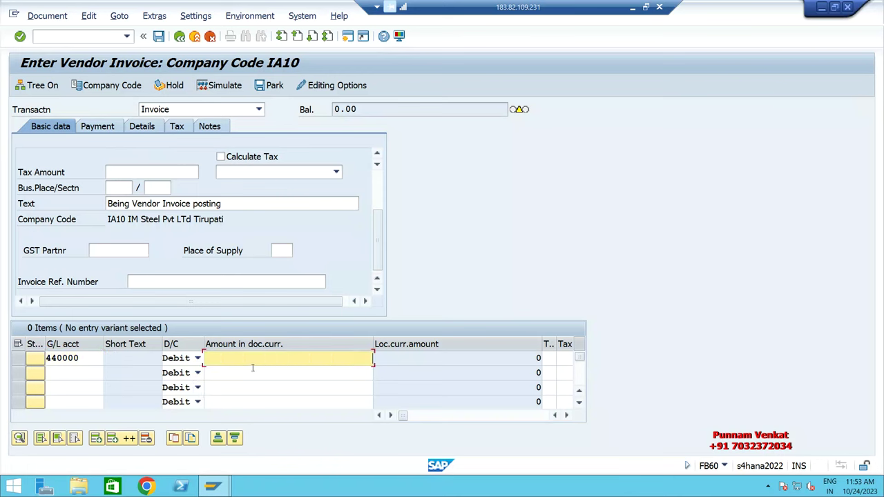
pyautogui.write('100000')
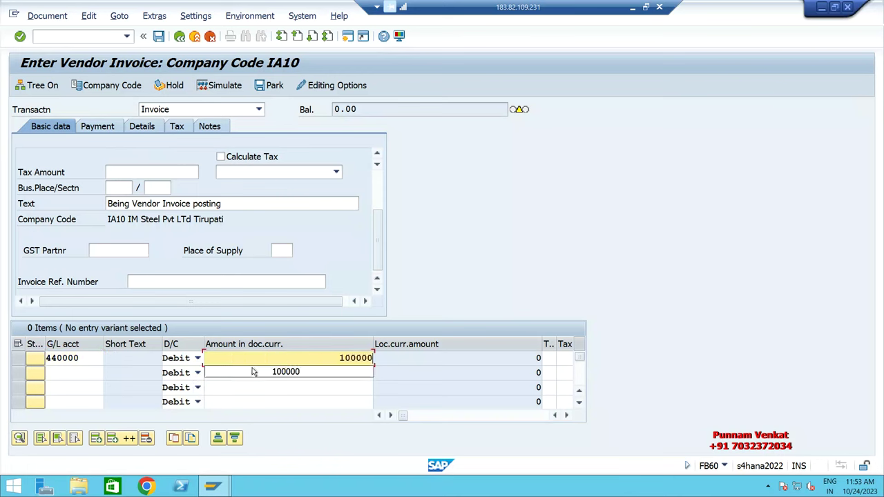
# Step: Assign cost center IAFC to the G/L line item and confirm the entry
pyautogui.press('Tab')
pyautogui.press('Tab')
pyautogui.press('Tab')
pyautogui.press('Tab')
pyautogui.press('Tab')
pyautogui.press('Tab')
pyautogui.press('Tab')
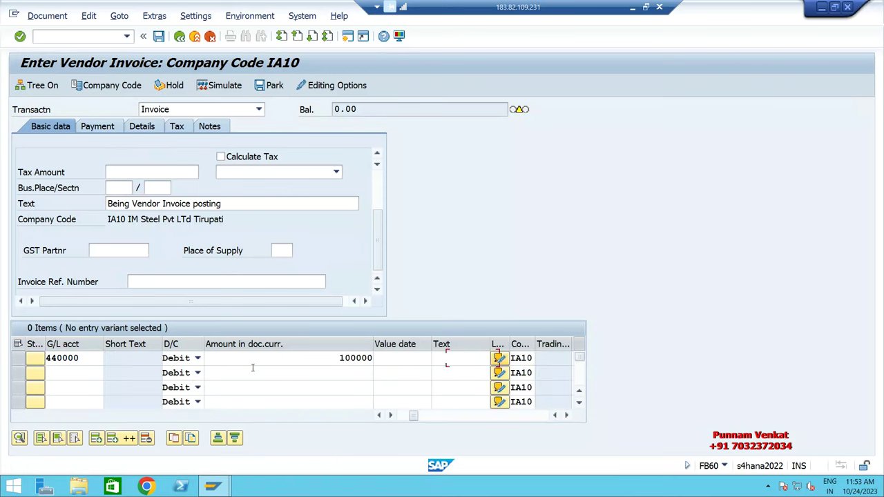
pyautogui.press('Tab')
pyautogui.press('Tab')
pyautogui.press('Tab')
pyautogui.press('Tab')
pyautogui.hotkey('shift', 'Tab')
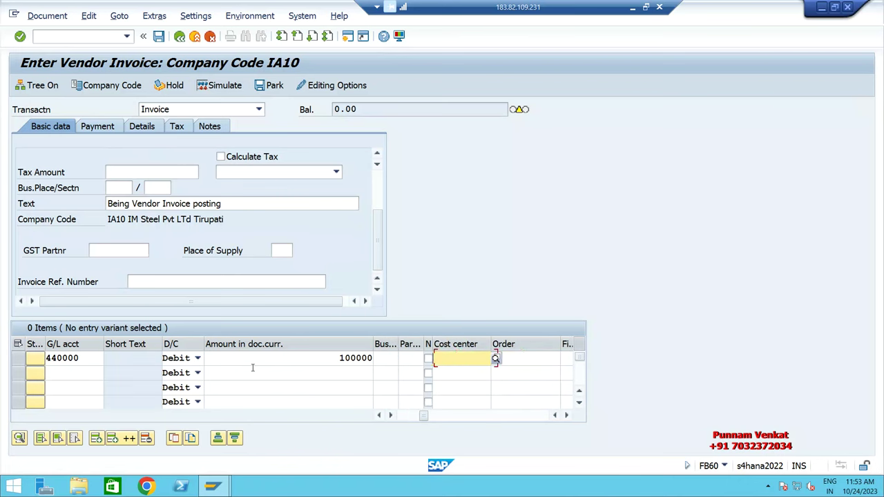
pyautogui.click(445, 246)
pyautogui.press('Return')
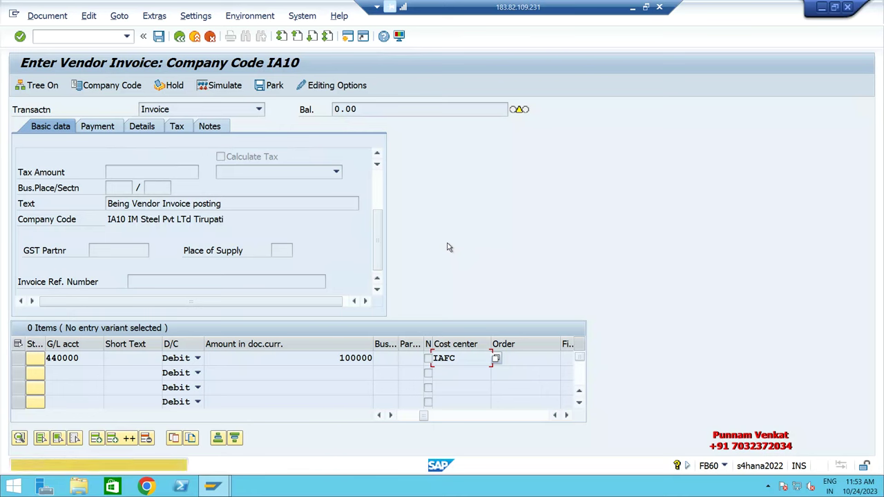
pyautogui.press('Return')
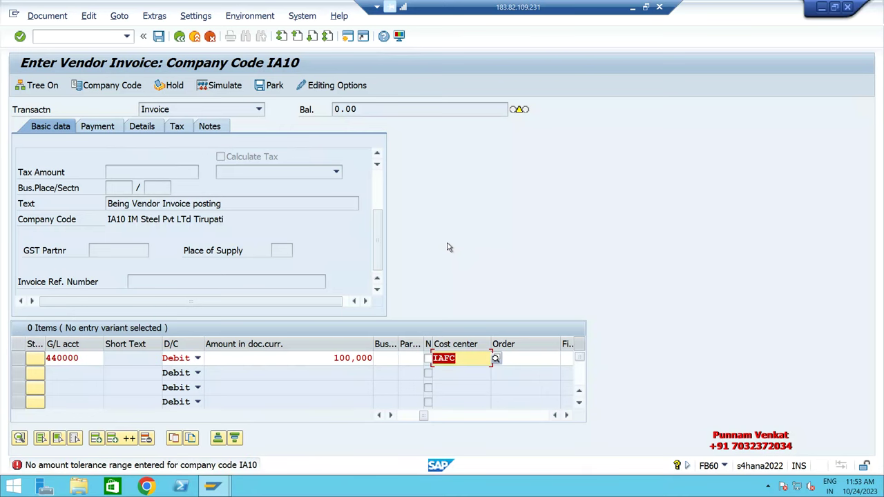
# Step: Read the detailed help for the amount tolerance error, close it and open a new SAP session
pyautogui.click(213, 467)
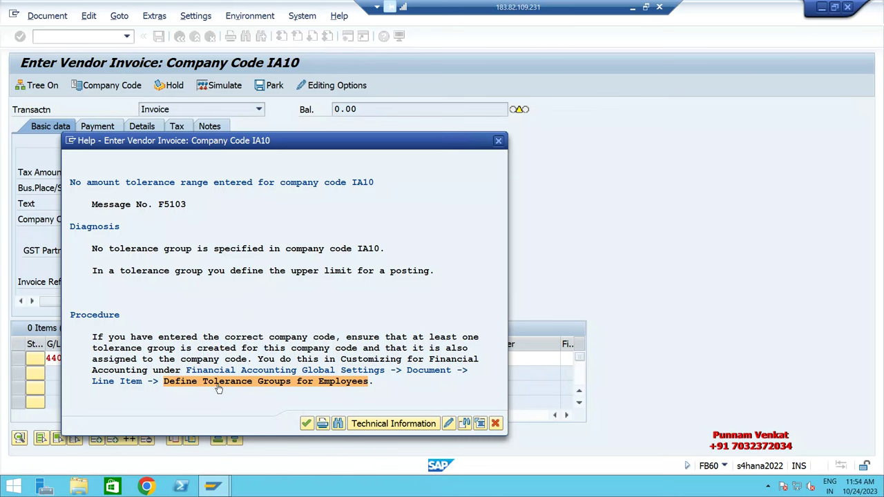
pyautogui.click(498, 142)
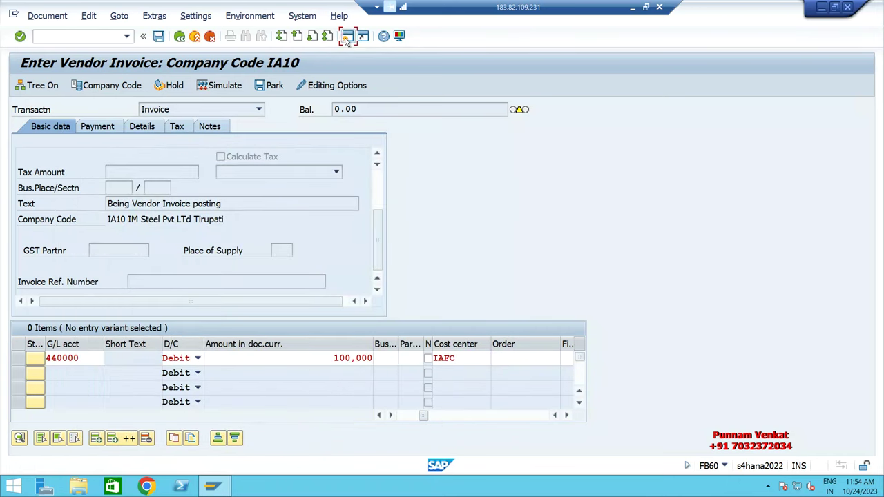
pyautogui.click(348, 37)
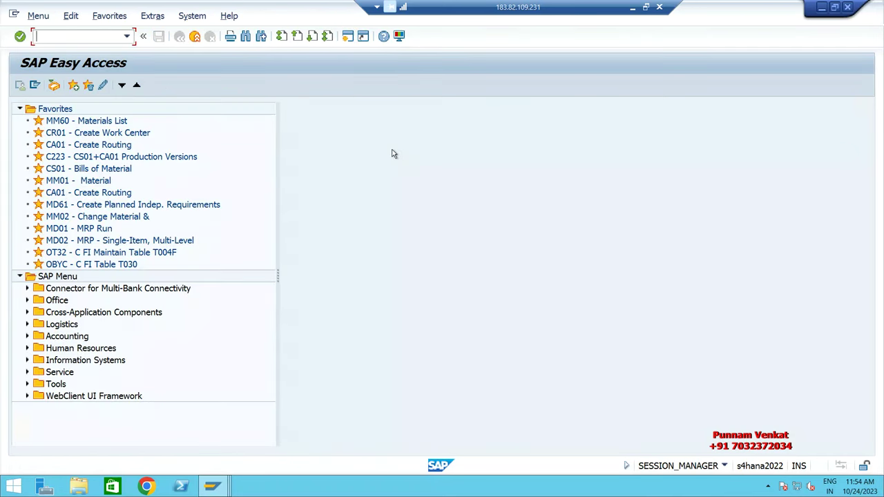
# Step: Open the SAP Reference IMG through transaction SPRO
pyautogui.write('SPRO')
pyautogui.press('Return')
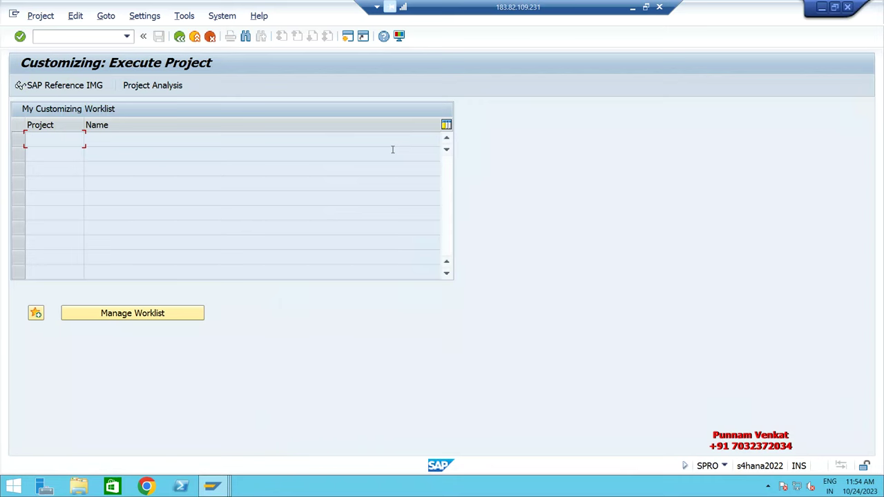
pyautogui.click(73, 85)
pyautogui.click(140, 217)
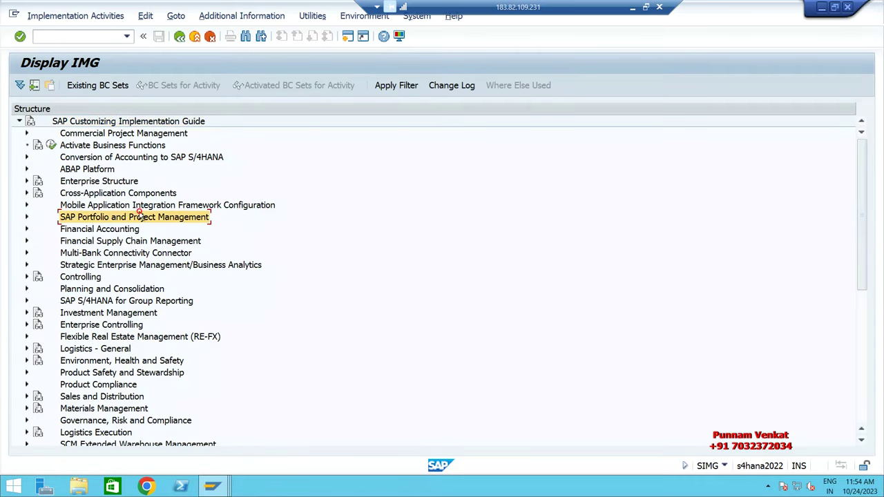
# Step: Expand the Financial Accounting node in the implementation guide
pyautogui.press('Up')
pyautogui.press('Up')
pyautogui.press('Up')
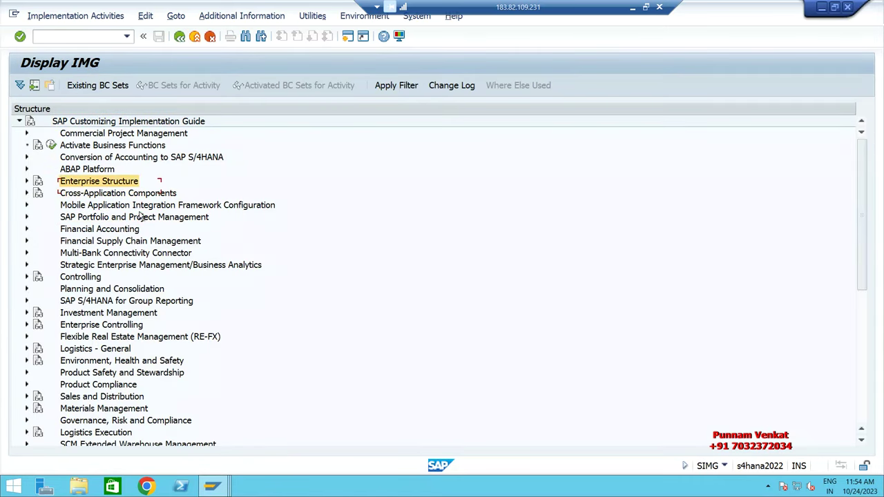
pyautogui.press('Down')
pyautogui.press('Down')
pyautogui.press('Down')
pyautogui.press('Down')
pyautogui.press('Down')
pyautogui.press('Down')
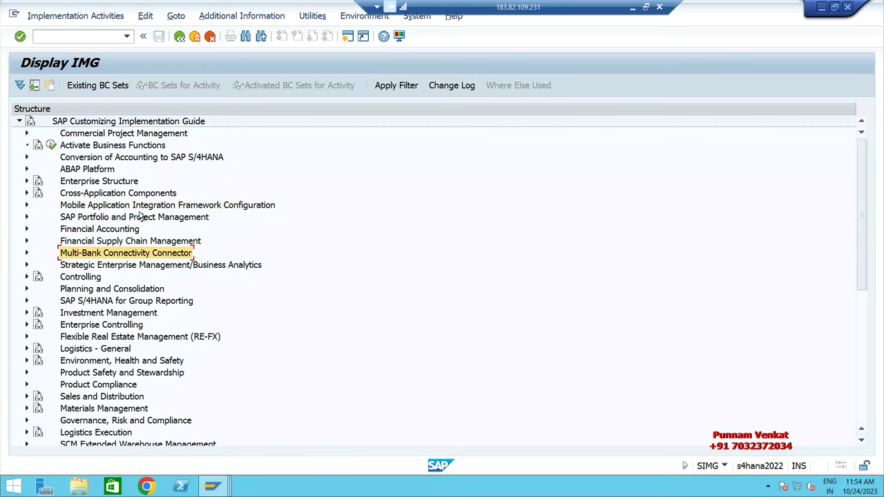
pyautogui.press('Up')
pyautogui.press('Up')
pyautogui.press('Right')
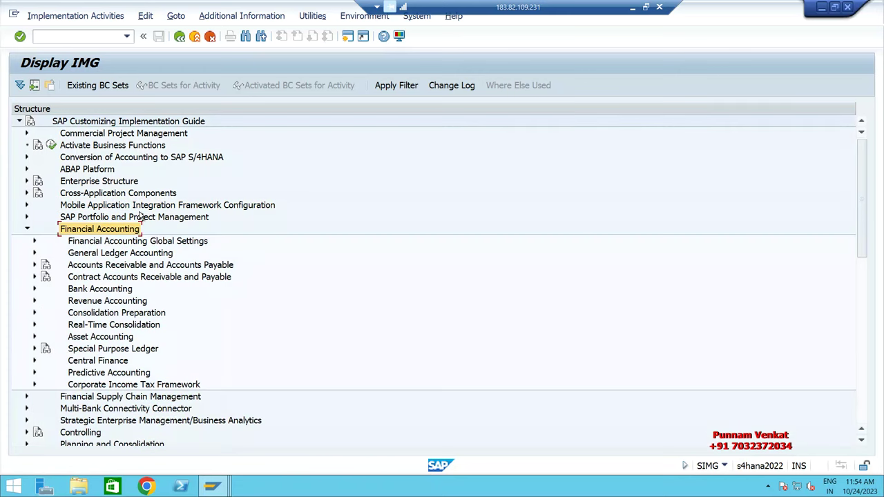
pyautogui.press('Down')
pyautogui.press('Right')
pyautogui.press('Down')
pyautogui.press('Down')
pyautogui.press('Down')
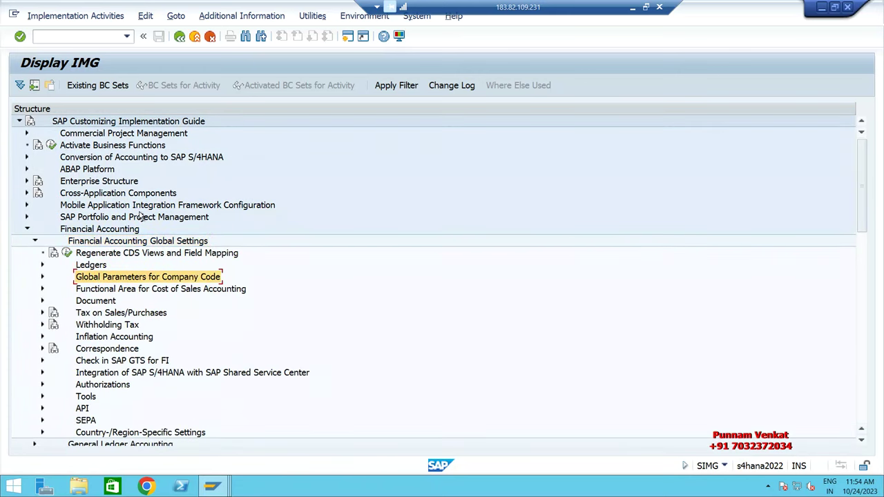
pyautogui.press('Down')
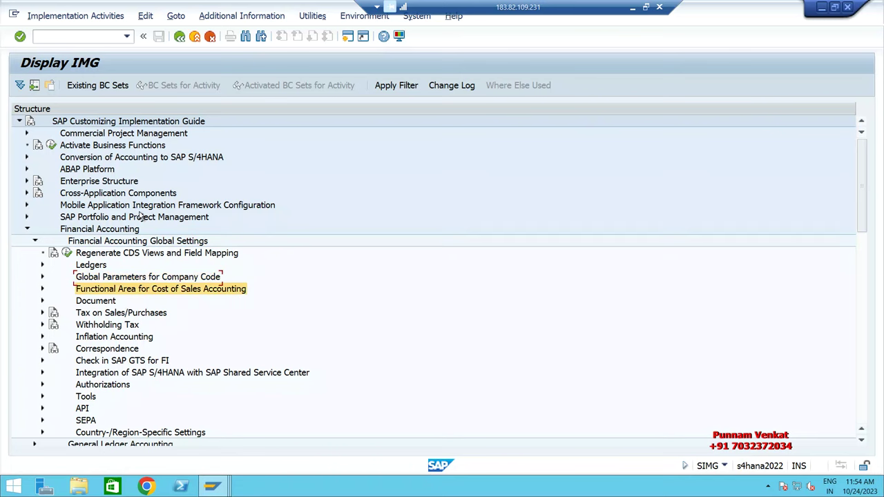
pyautogui.press('Up')
pyautogui.press('Up')
pyautogui.press('Up')
pyautogui.press('Up')
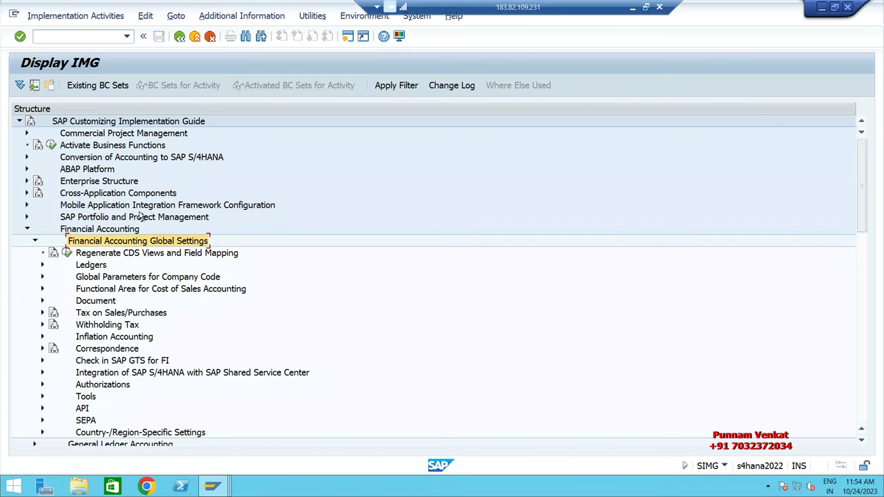
pyautogui.press('Left')
# Step: Expand General Ledger Accounting, its Business Transactions and the Open Item Clearing node within them
pyautogui.press('Down')
pyautogui.press('Right')
pyautogui.press('Down')
pyautogui.press('Down')
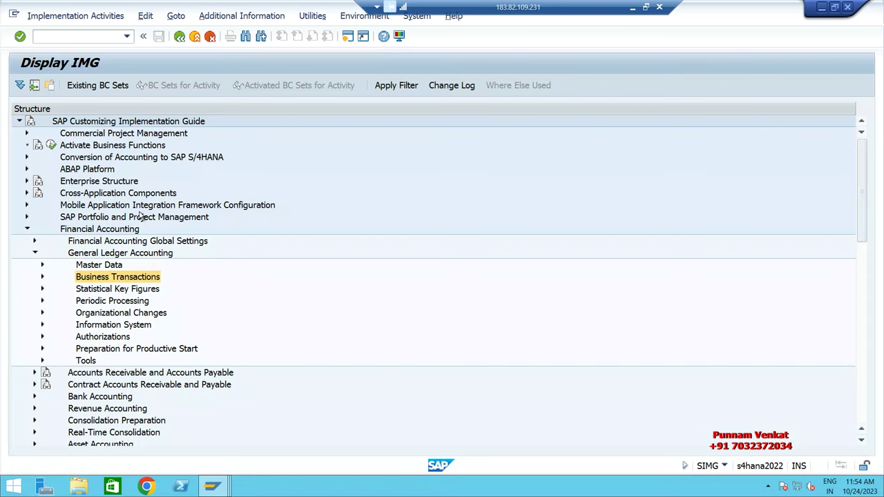
pyautogui.press('Right')
pyautogui.press('Down')
pyautogui.press('Down')
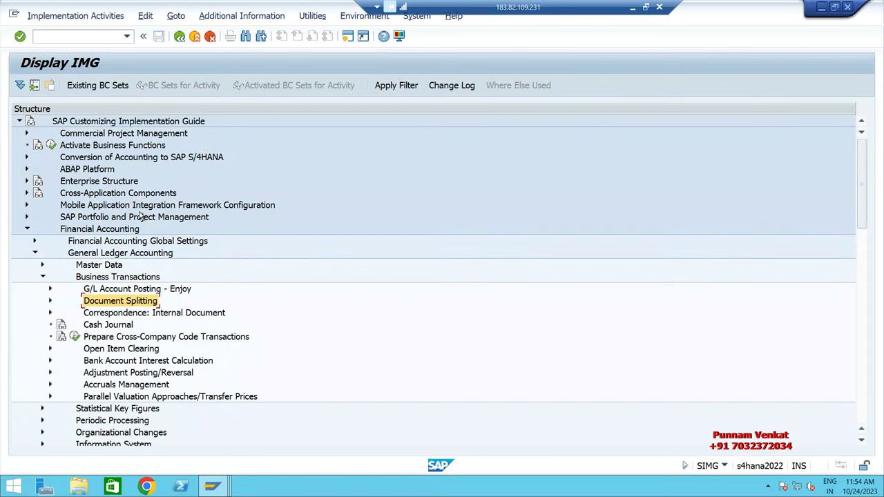
pyautogui.press('Down')
pyautogui.press('Down')
pyautogui.press('Down')
pyautogui.press('Down')
pyautogui.press('Right')
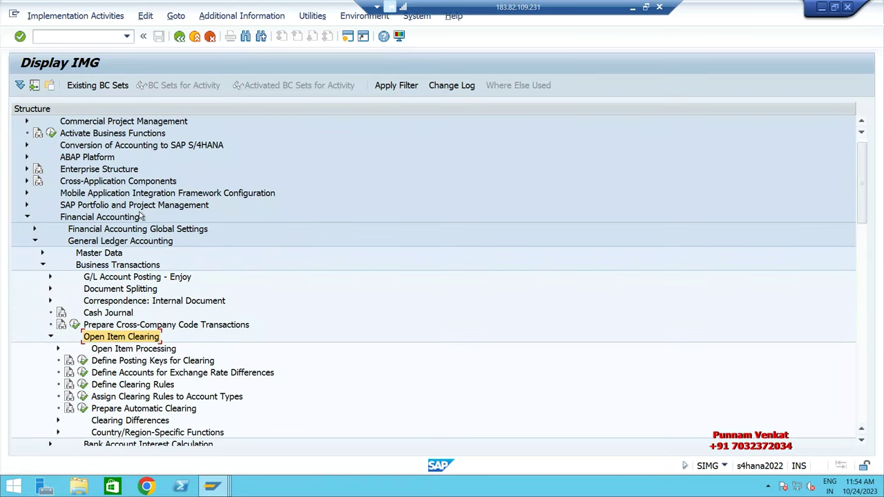
# Step: Expand the Clearing Differences node under Open Item Clearing to reach its tolerance group activities
pyautogui.press('Down')
pyautogui.press('Down')
pyautogui.press('Down')
pyautogui.press('Down')
pyautogui.press('Down')
pyautogui.press('Down')
pyautogui.press('Down')
pyautogui.press('Right')
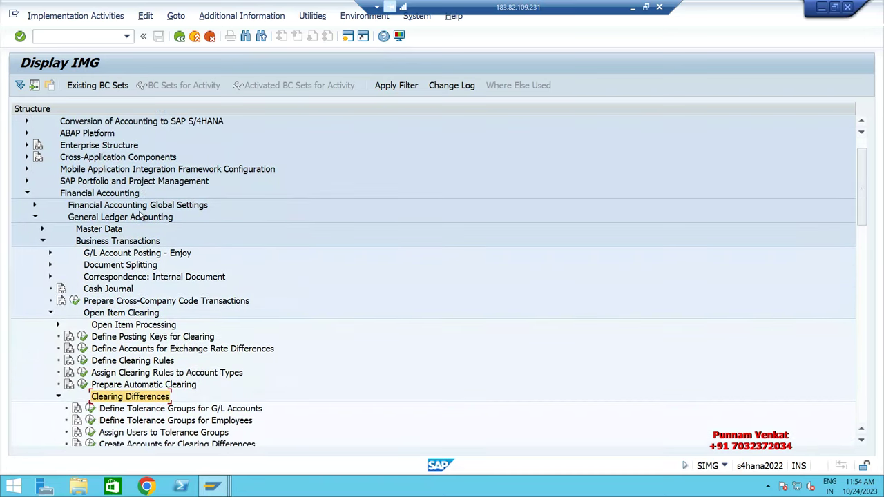
pyautogui.press('Down')
pyautogui.press('Down')
pyautogui.press('Down')
pyautogui.press('Down')
pyautogui.press('Down')
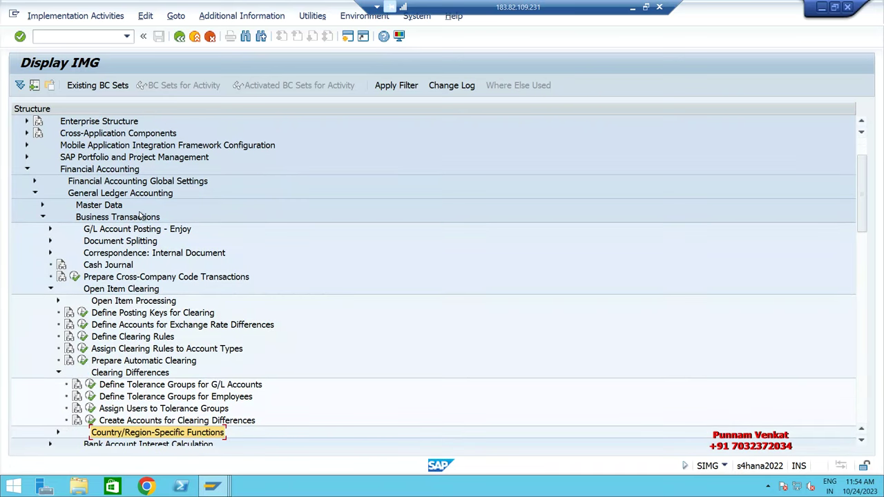
# Step: Open the Assign Users to Tolerance Groups activity under Clearing Differences
pyautogui.click(192, 374)
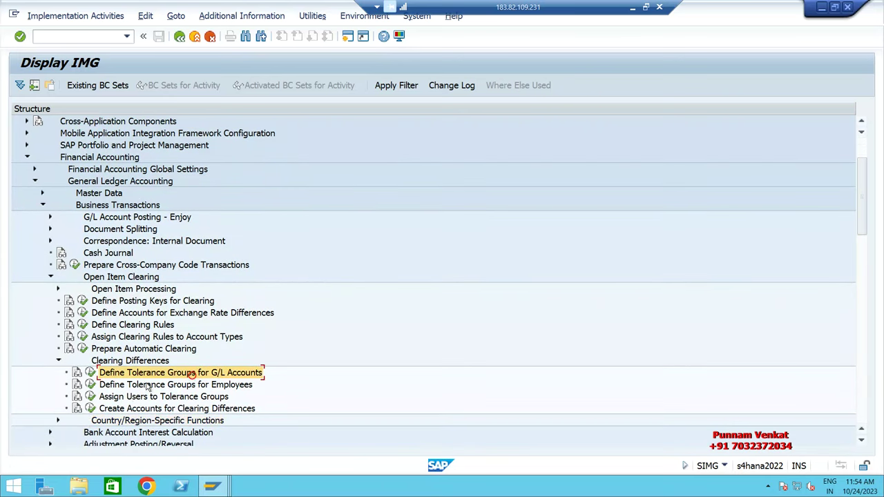
pyautogui.click(208, 386)
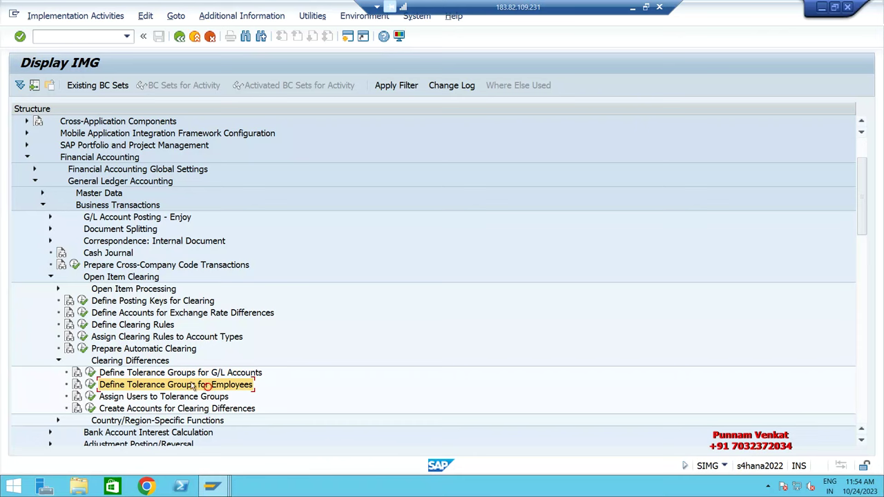
pyautogui.click(135, 398)
pyautogui.click(90, 397)
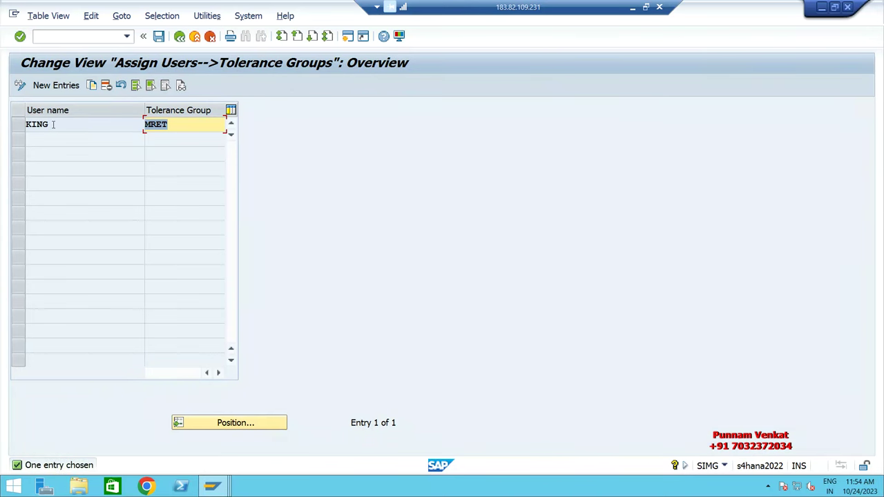
# Step: Clear the tolerance group assigned to the listed user, save with the proposed customizing request and return to the implementation guide
pyautogui.doubleClick(53, 124)
pyautogui.doubleClick(183, 123)
pyautogui.press('BackSpace')
pyautogui.click(158, 36)
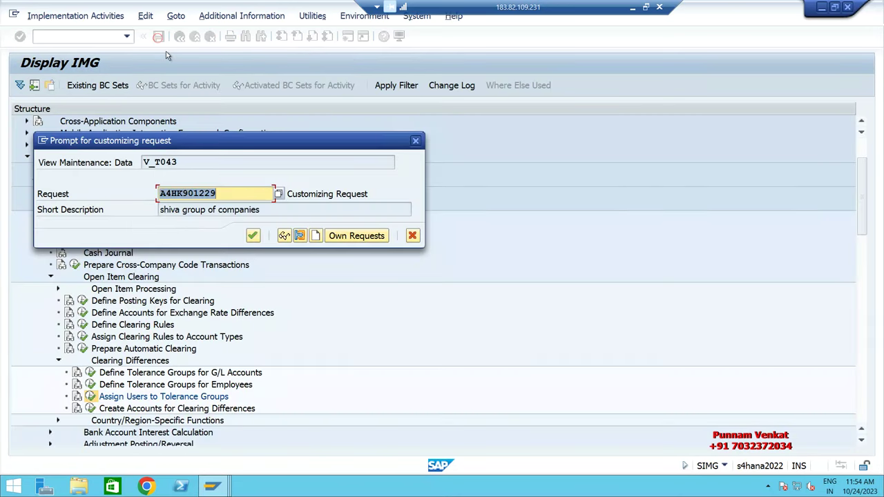
pyautogui.click(253, 236)
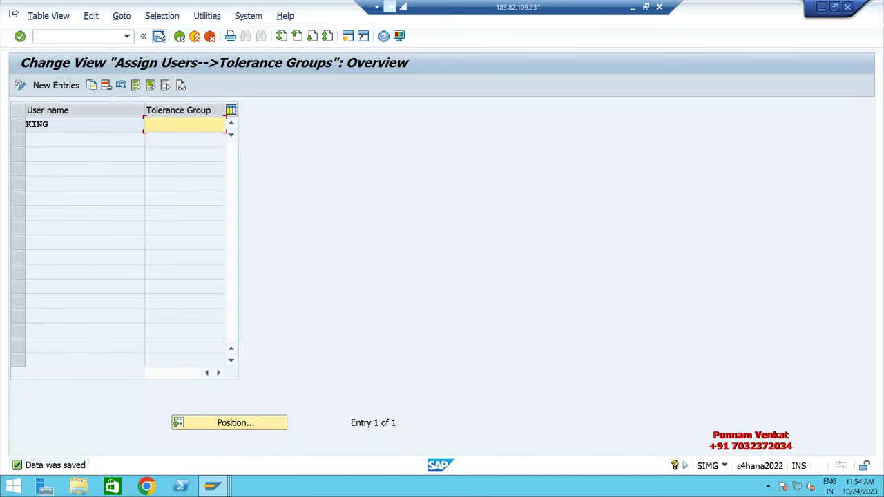
pyautogui.click(179, 36)
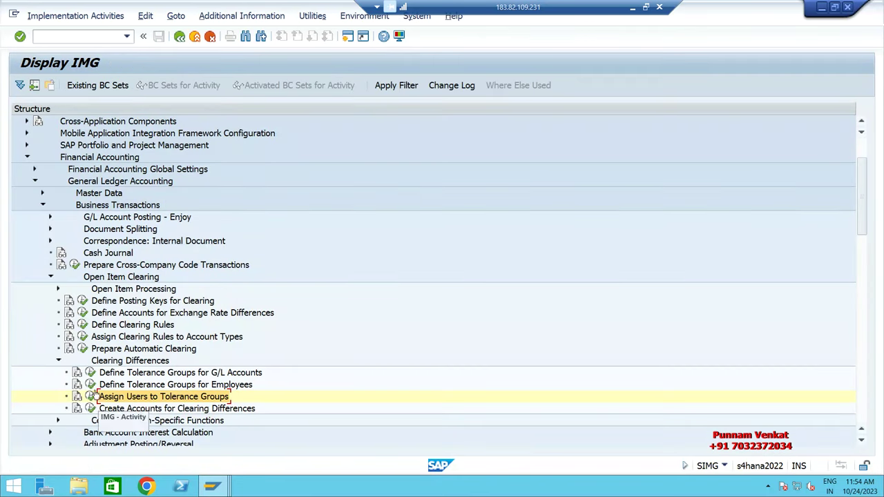
# Step: Open the details of company code IA10 in the Define Tolerance Groups for Employees activity
pyautogui.click(190, 385)
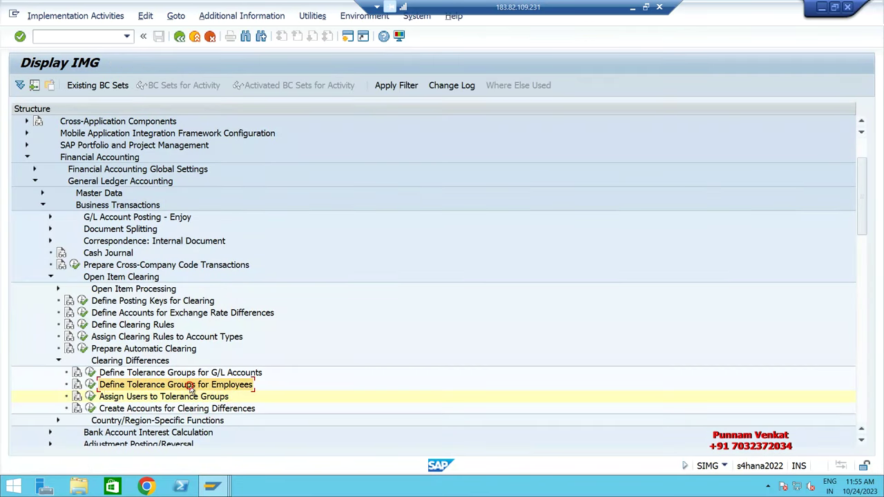
pyautogui.click(90, 396)
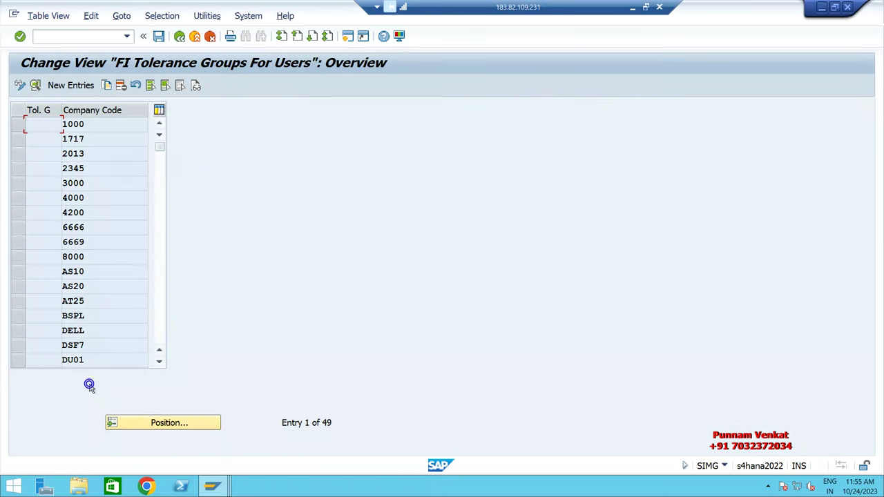
pyautogui.click(168, 424)
pyautogui.press('Tab')
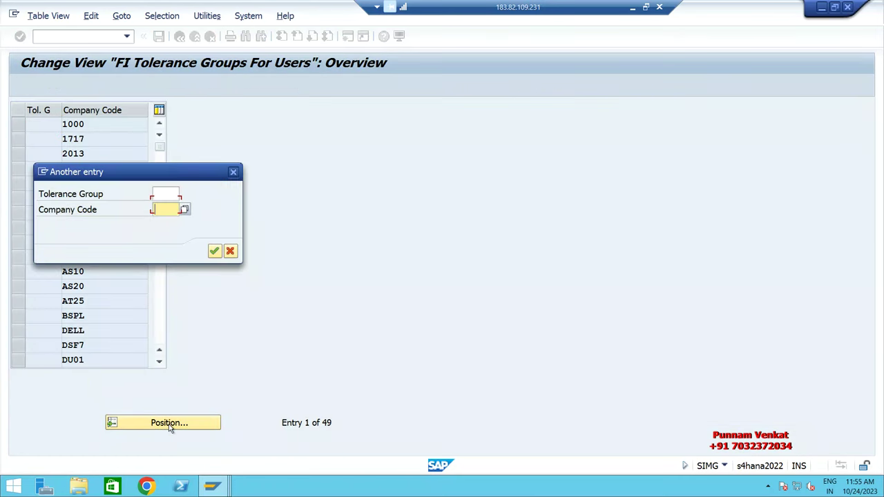
pyautogui.write('IA10')
pyautogui.press('Return')
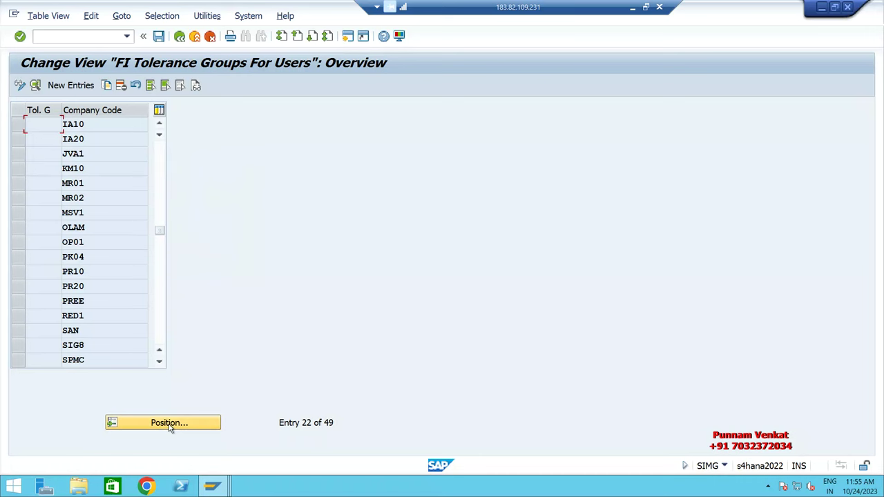
pyautogui.doubleClick(87, 126)
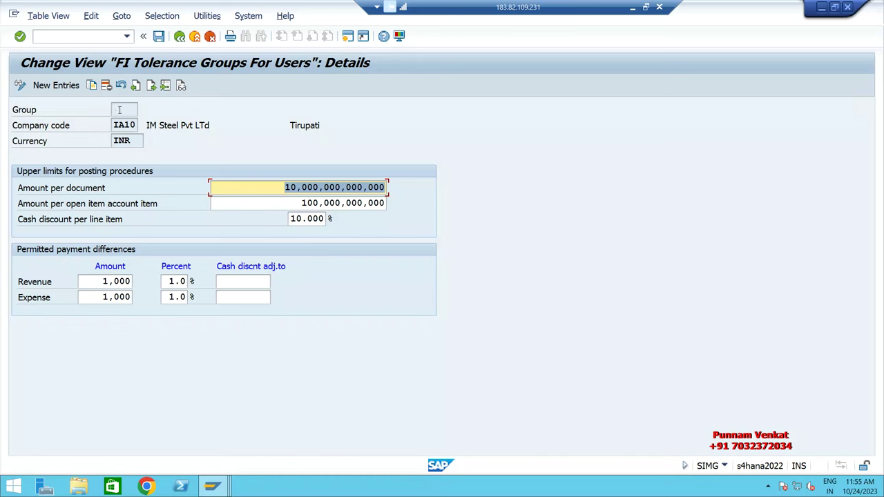
# Step: Check the group field in the IA10 tolerance details, save the entry and return to the implementation guide
pyautogui.click(119, 110)
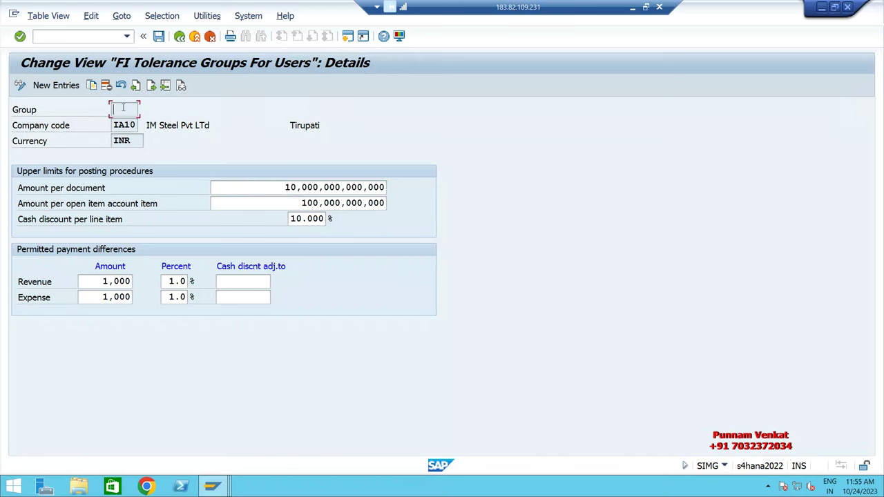
pyautogui.click(159, 36)
pyautogui.click(178, 37)
pyautogui.click(179, 36)
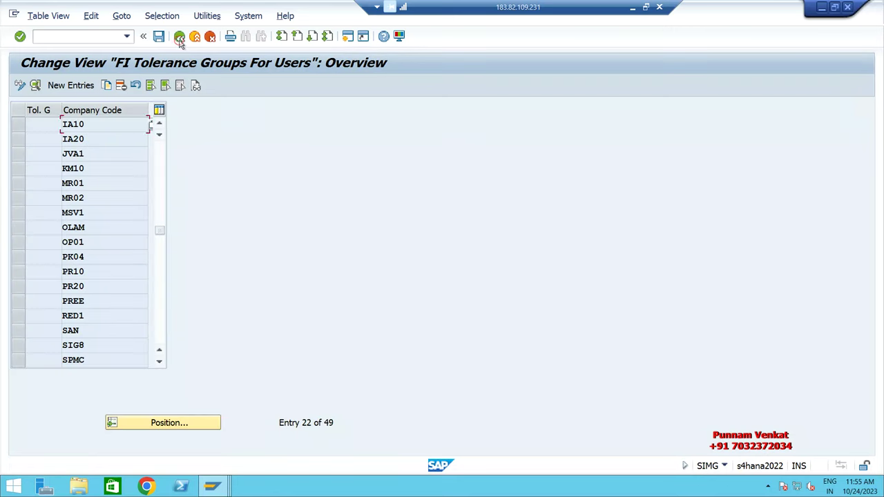
# Step: Recheck the user's assignment in Assign Users to Tolerance Groups, save it and leave the customizing screens
pyautogui.click(91, 396)
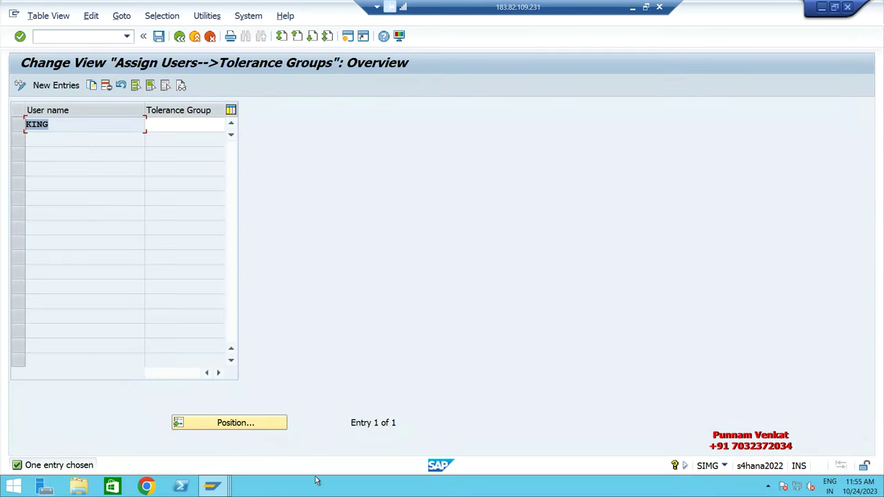
pyautogui.click(158, 36)
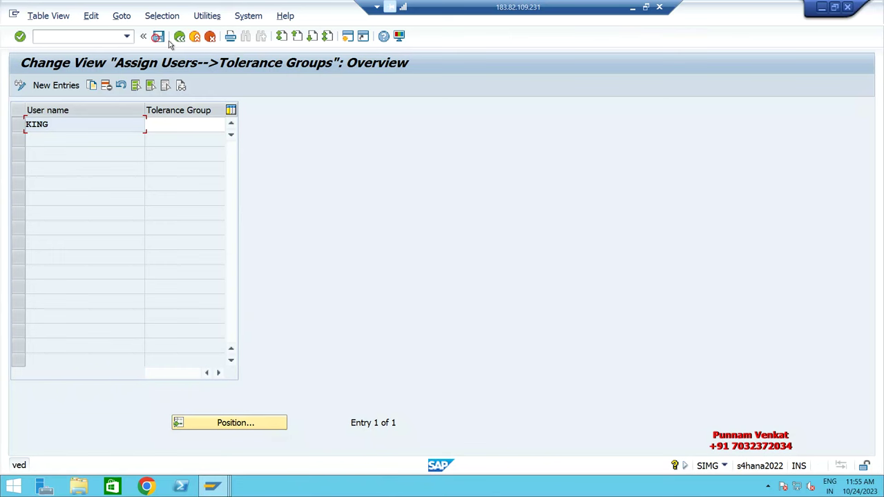
pyautogui.click(178, 38)
pyautogui.click(178, 38)
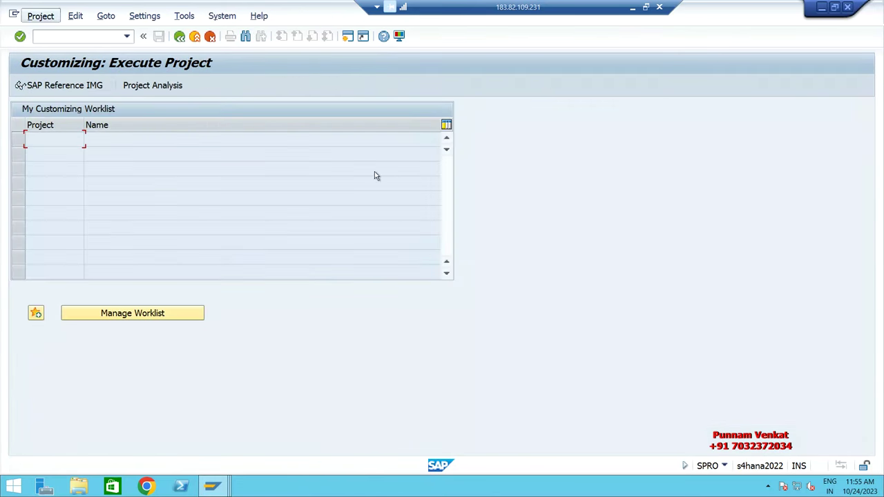
pyautogui.click(144, 15)
pyautogui.click(362, 73)
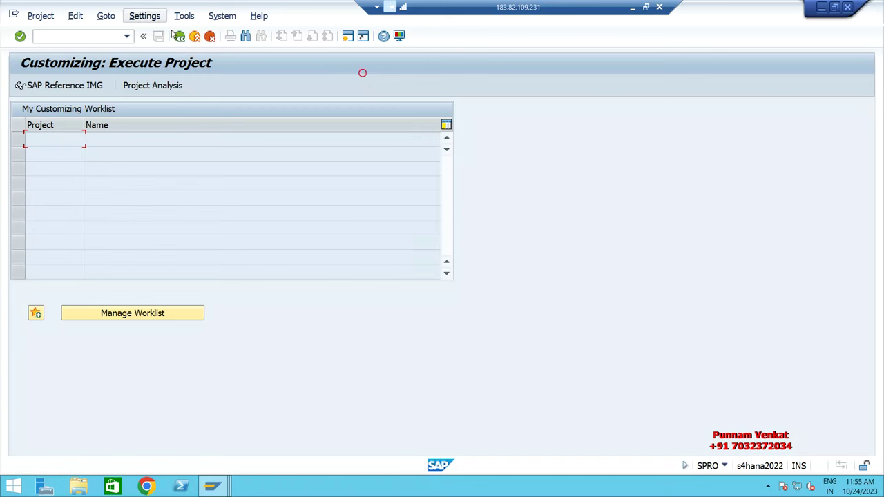
pyautogui.click(178, 36)
# Step: Retry the pending entry in the vendor invoice session, and restart transaction FB60 with a blank invoice
pyautogui.hotkey('alt', 'Tab')
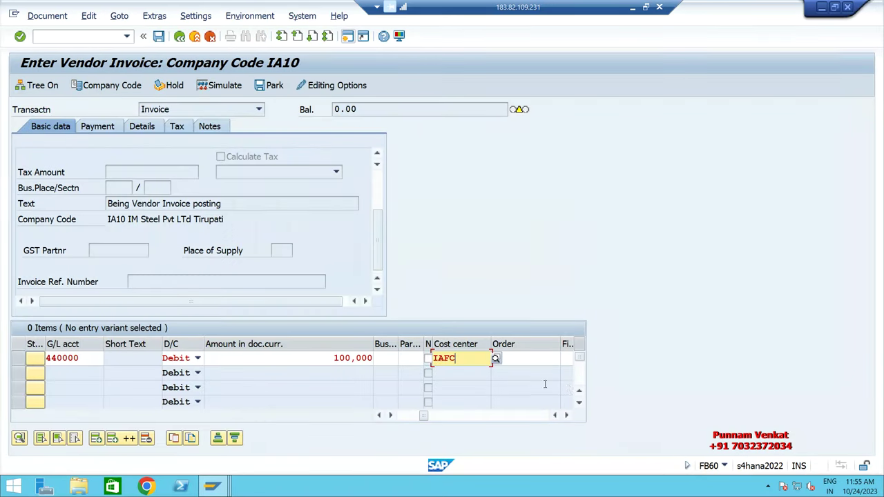
pyautogui.press('Return')
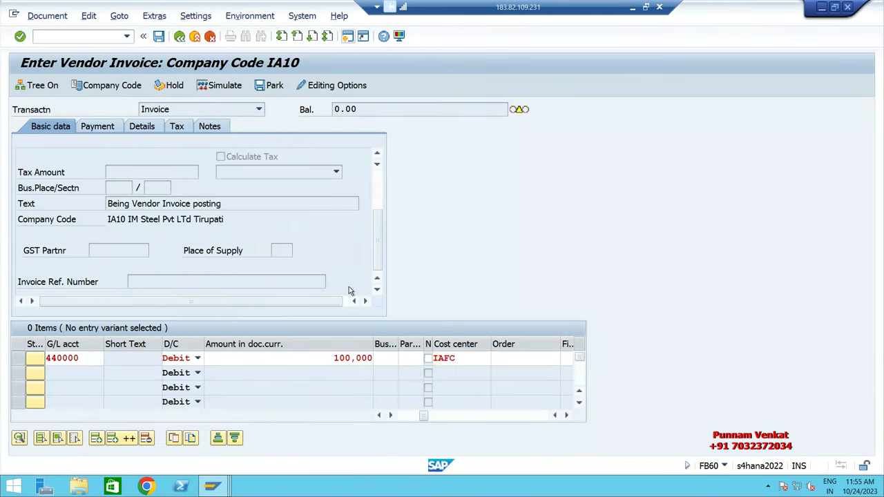
pyautogui.click(90, 39)
pyautogui.write('/n')
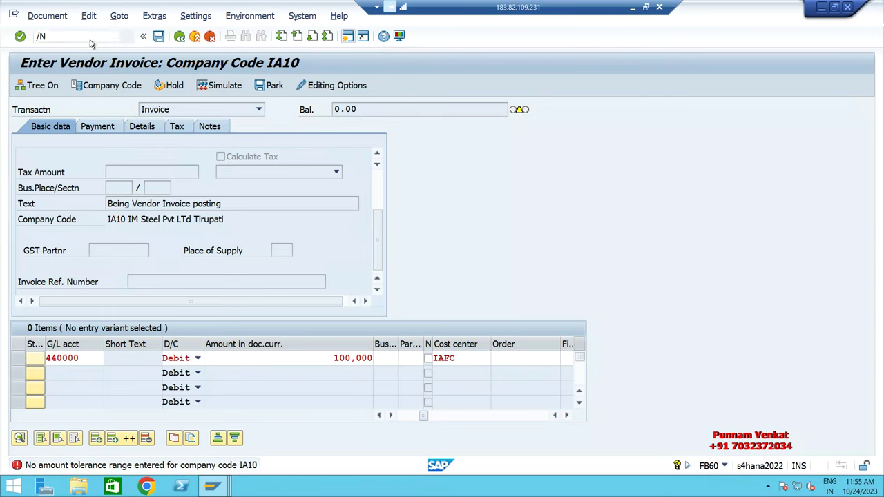
pyautogui.press('Return')
pyautogui.write('FB60')
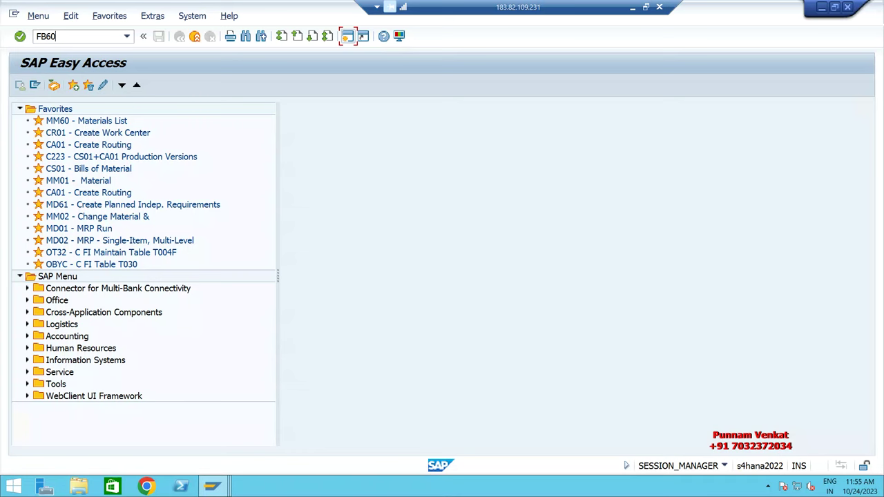
pyautogui.press('Return')
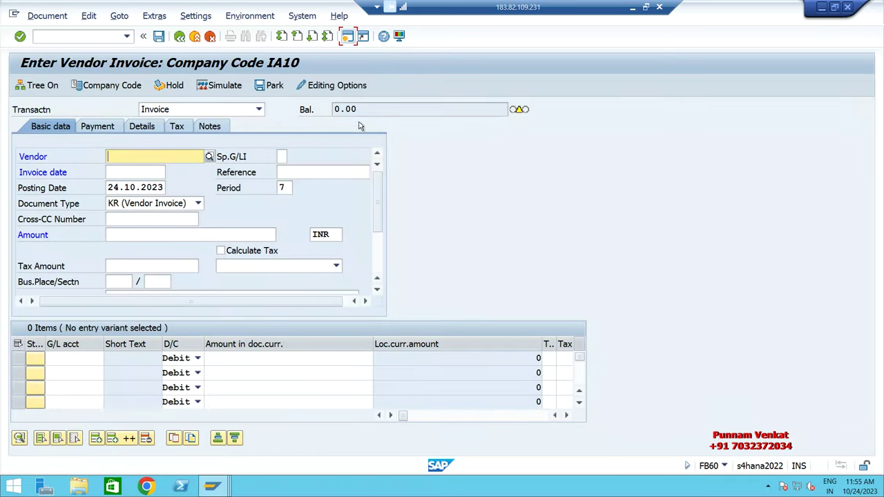
# Step: Select AB098 Pvt Ltd as the invoice vendor from the supplier search for company code IA10
pyautogui.click(209, 157)
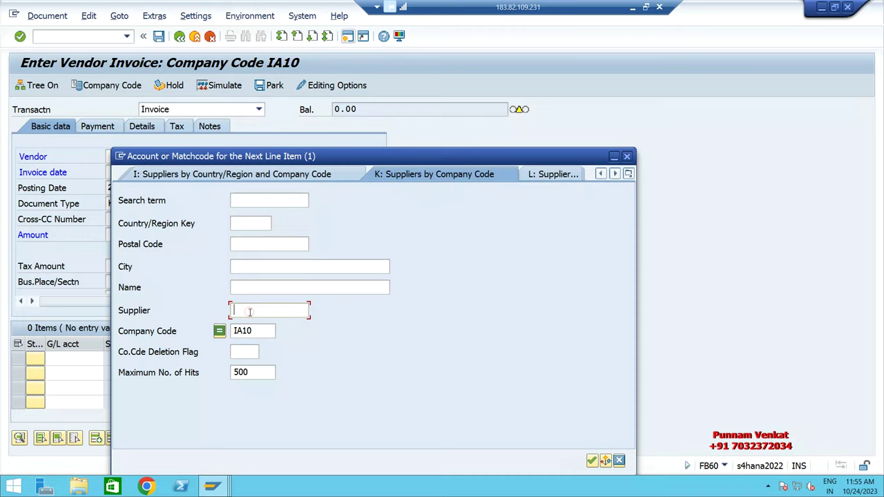
pyautogui.press('Return')
pyautogui.click(309, 107)
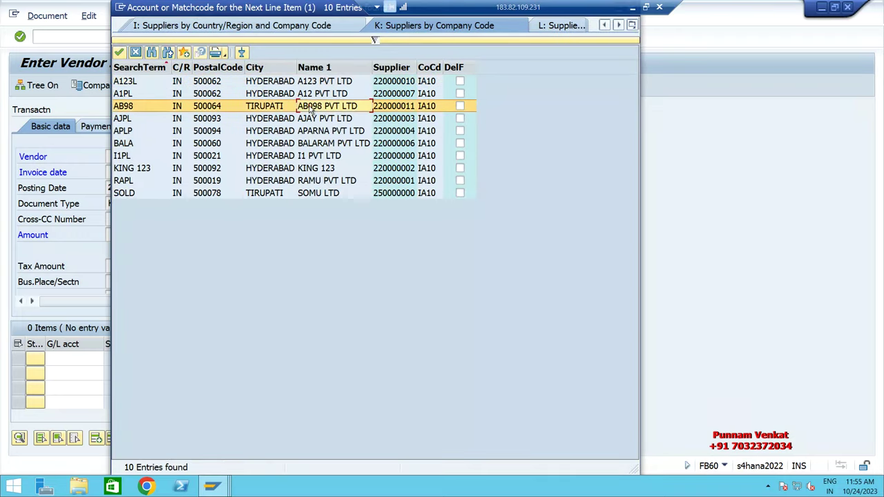
pyautogui.click(311, 109)
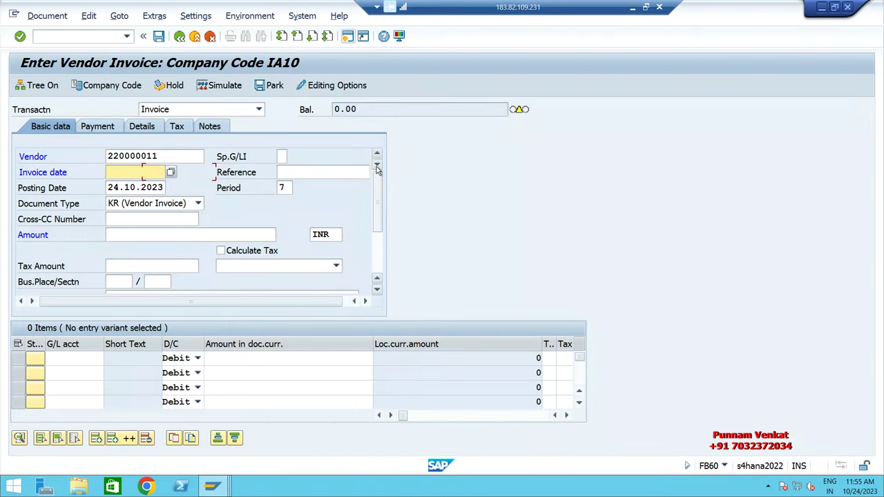
# Step: Set the invoice date and posting date to 20.10.2023 and enter Testing as the reference
pyautogui.click(158, 172)
pyautogui.click(163, 184)
pyautogui.press('Return')
pyautogui.press('Tab')
pyautogui.press('Tab')
pyautogui.hotkey('ctrl', 'c')
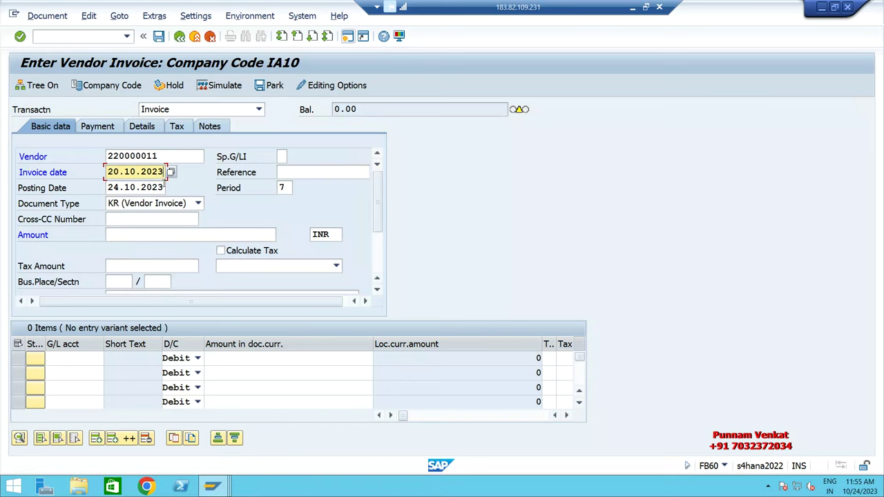
pyautogui.press('Tab')
pyautogui.click(282, 186)
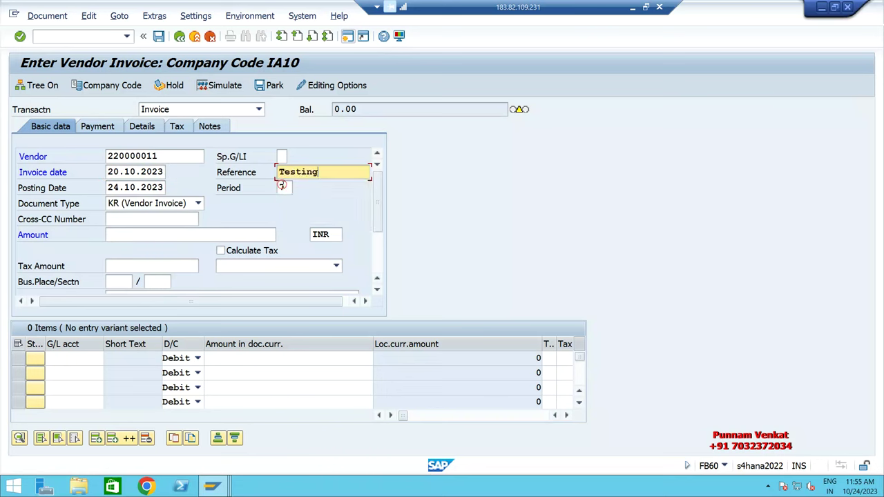
pyautogui.press('Tab')
pyautogui.hotkey('ctrl', 'v')
pyautogui.press('Tab')
pyautogui.press('Tab')
pyautogui.press('Tab')
pyautogui.press('Tab')
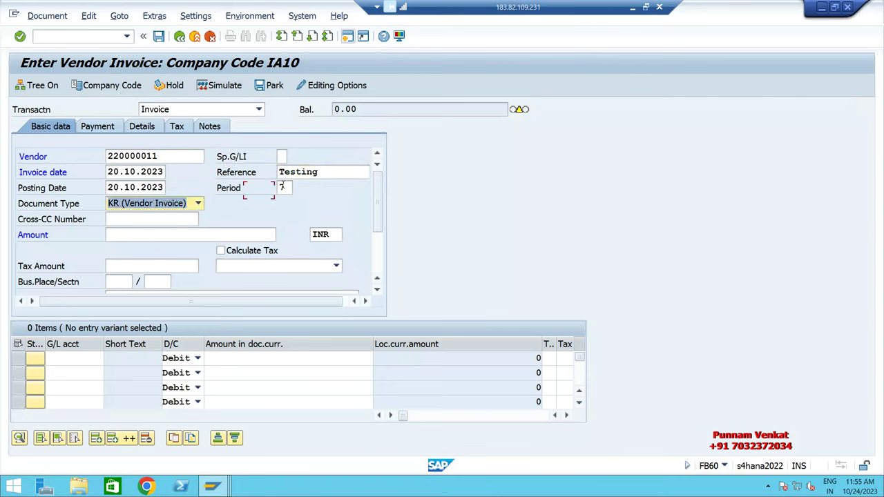
# Step: Fill the invoice header text with "Being Vendor Invoice posting"
pyautogui.press('Tab')
pyautogui.press('Tab')
pyautogui.press('Tab')
pyautogui.press('Tab')
pyautogui.press('Tab')
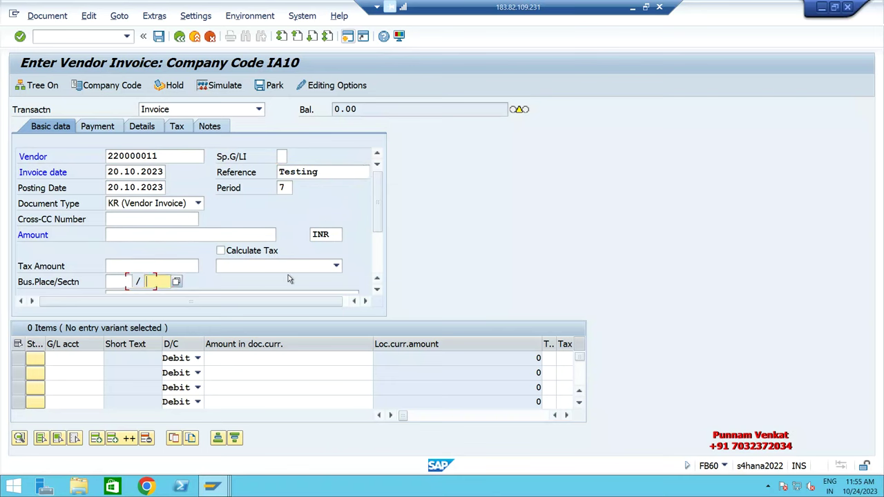
pyautogui.press('Tab')
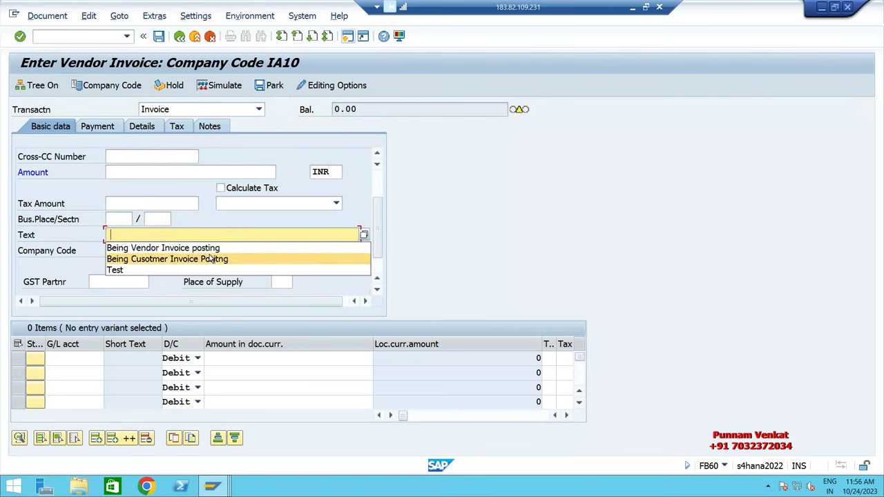
pyautogui.click(205, 247)
# Step: Enter a debit line item for G/L account 440000 with an amount of 100000
pyautogui.click(77, 358)
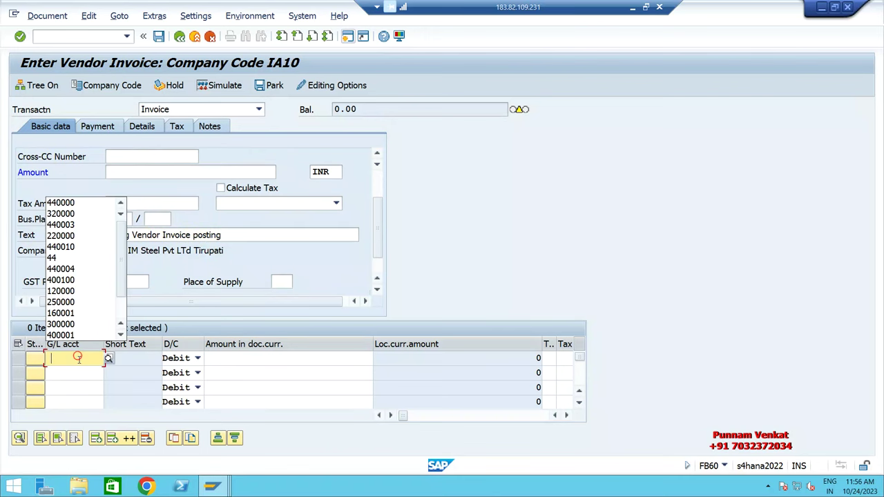
pyautogui.click(69, 203)
pyautogui.click(324, 358)
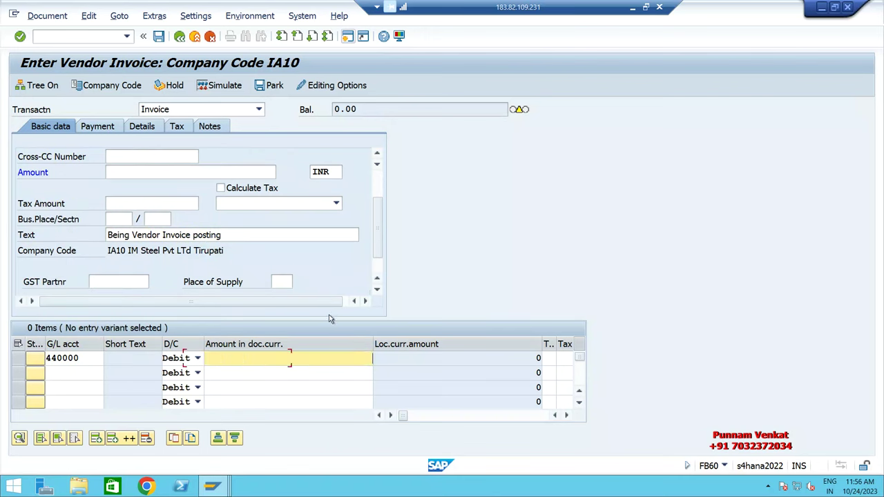
pyautogui.click(292, 204)
pyautogui.press('Tab')
pyautogui.press('Tab')
pyautogui.press('Tab')
pyautogui.press('Tab')
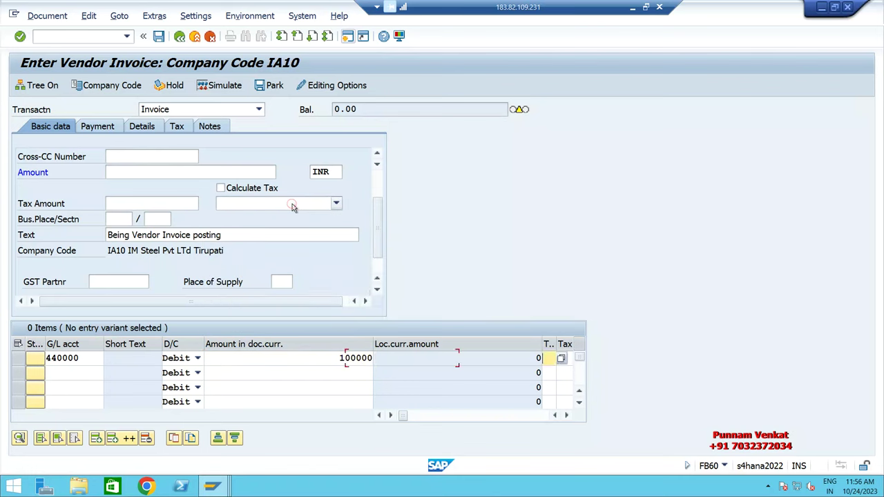
# Step: Assign cost center IAFC to the 440000 line item and validate the entry
pyautogui.press('Tab')
pyautogui.press('Tab')
pyautogui.press('Tab')
pyautogui.press('Tab')
pyautogui.press('Tab')
pyautogui.press('Tab')
pyautogui.press('Tab')
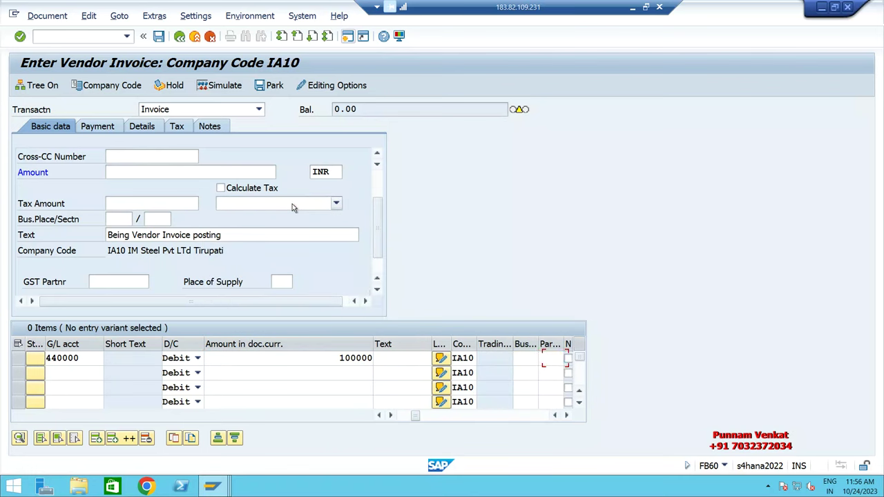
pyautogui.hotkey('shift', 'Tab')
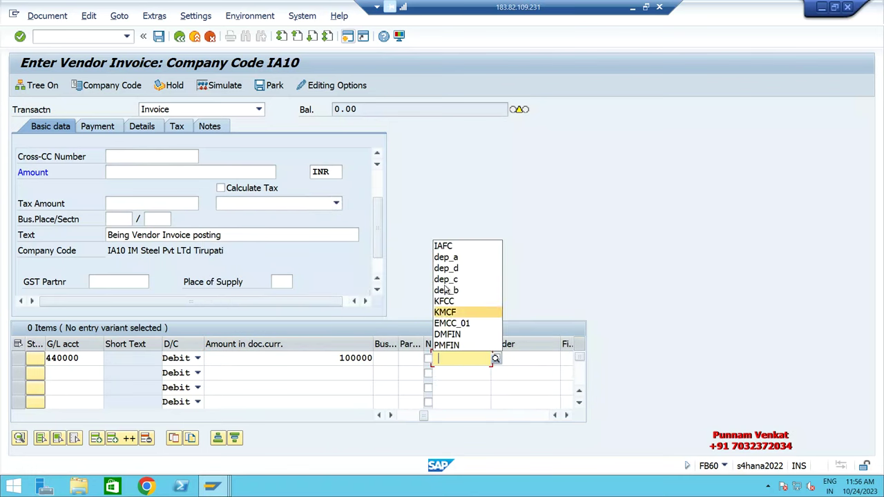
pyautogui.click(443, 247)
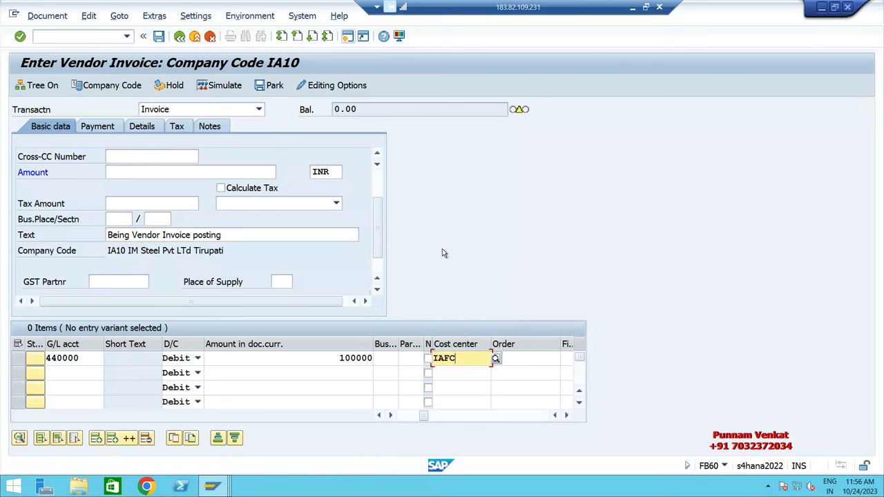
pyautogui.press('Return')
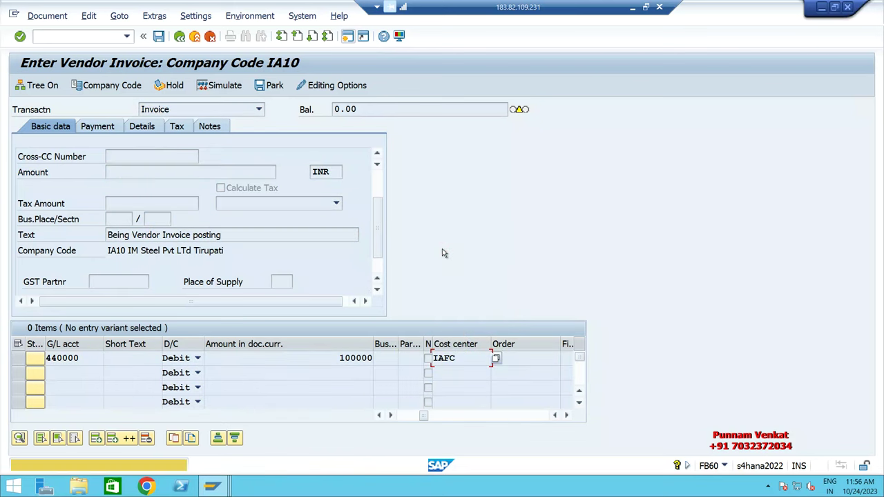
pyautogui.press('Return')
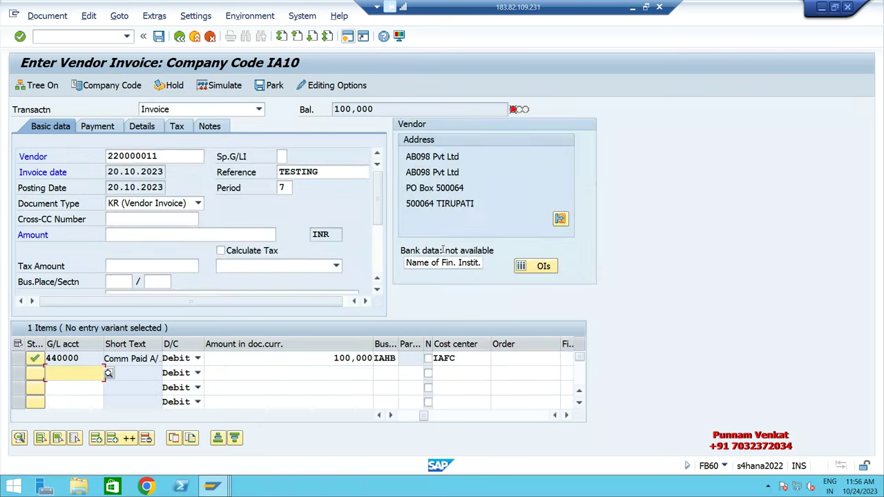
# Step: Copy the invoice balance of 100,000 into the vendor amount and validate the entry
pyautogui.moveTo(381, 109); pyautogui.dragTo(334, 109)
pyautogui.hotkey('ctrl', 'c')
pyautogui.click(327, 144)
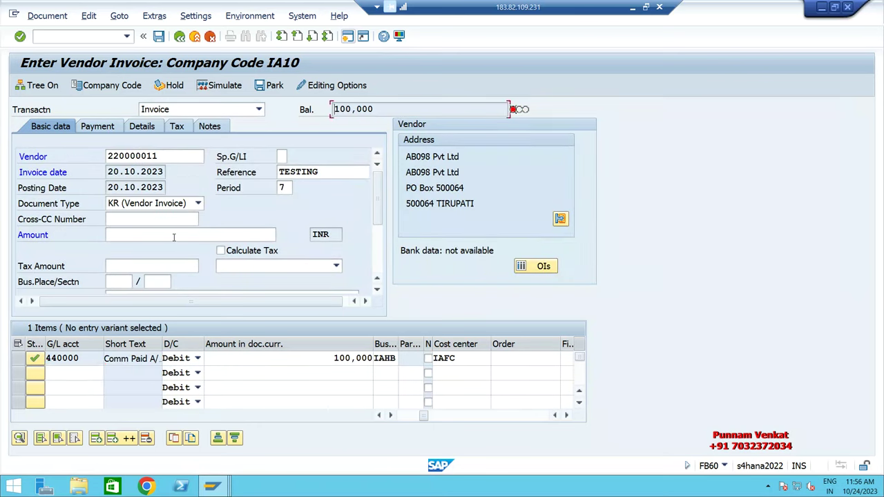
pyautogui.click(173, 236)
pyautogui.hotkey('ctrl', 'v')
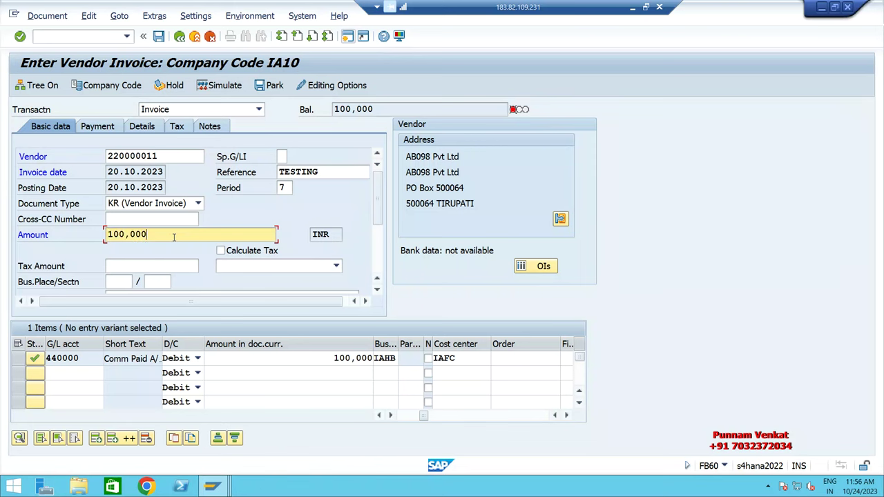
pyautogui.press('Return')
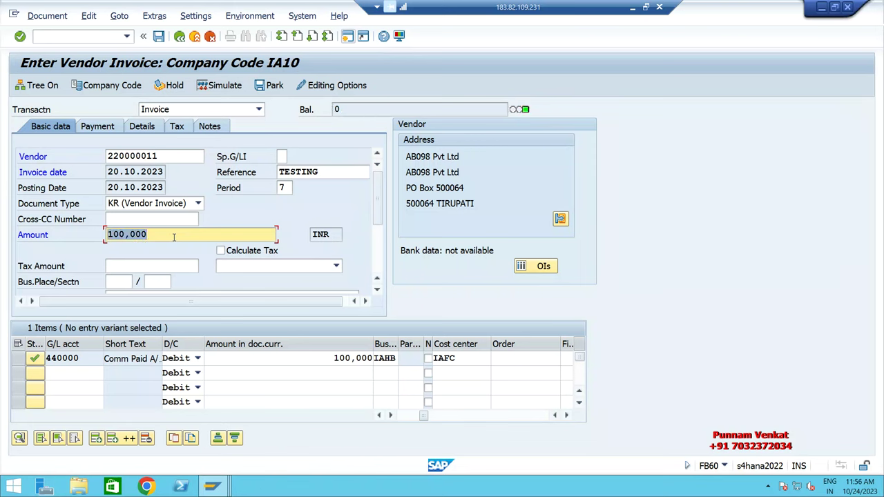
# Step: Simulate the vendor invoice, post it and leave the invoice entry transaction
pyautogui.click(220, 85)
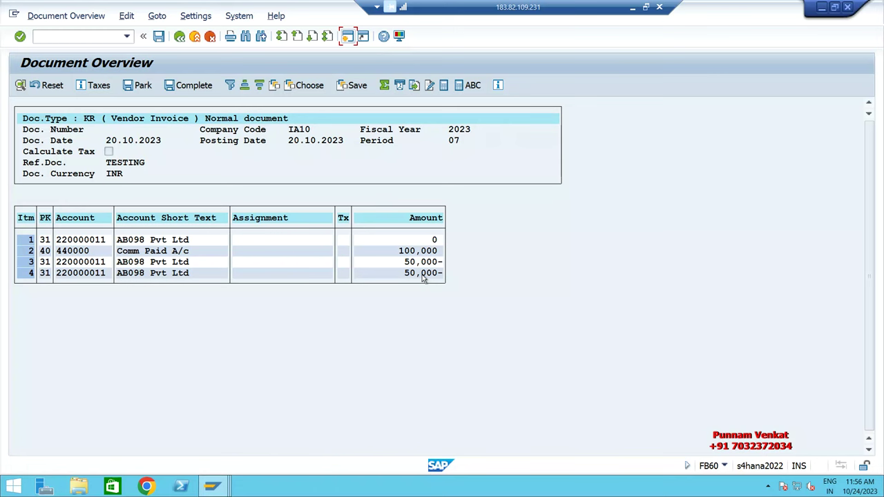
pyautogui.click(159, 37)
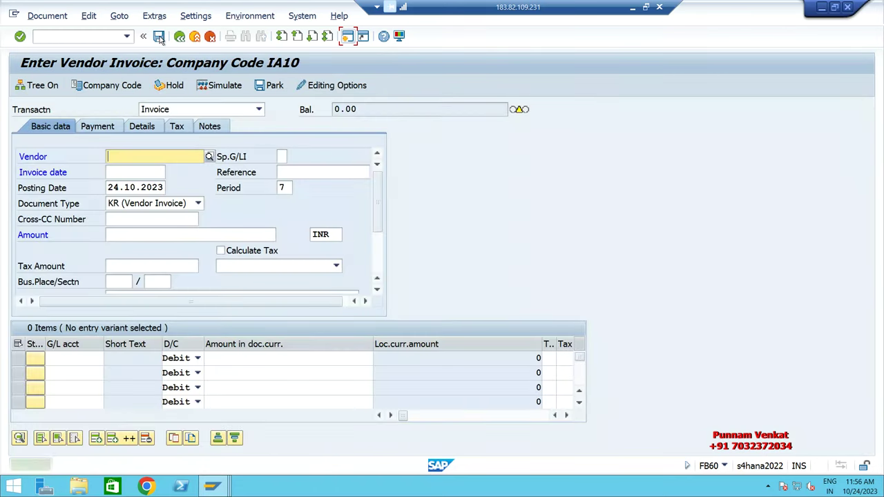
pyautogui.click(70, 37)
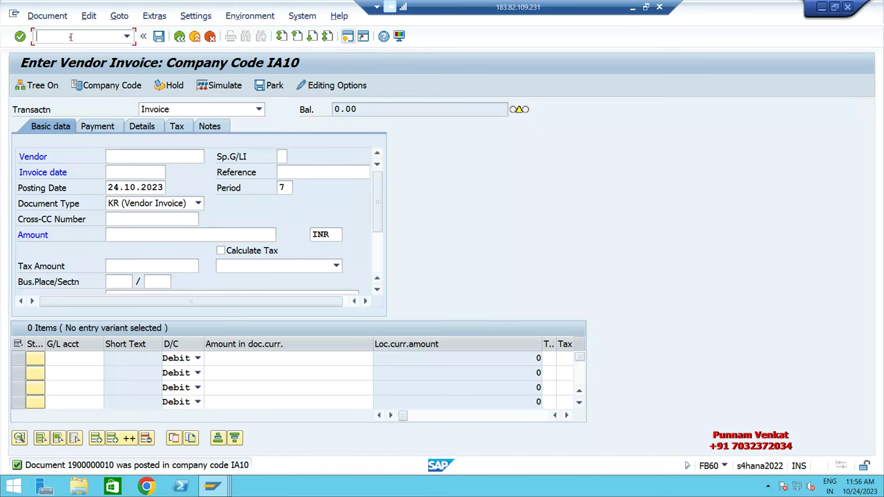
pyautogui.write('/n')
pyautogui.press('Return')
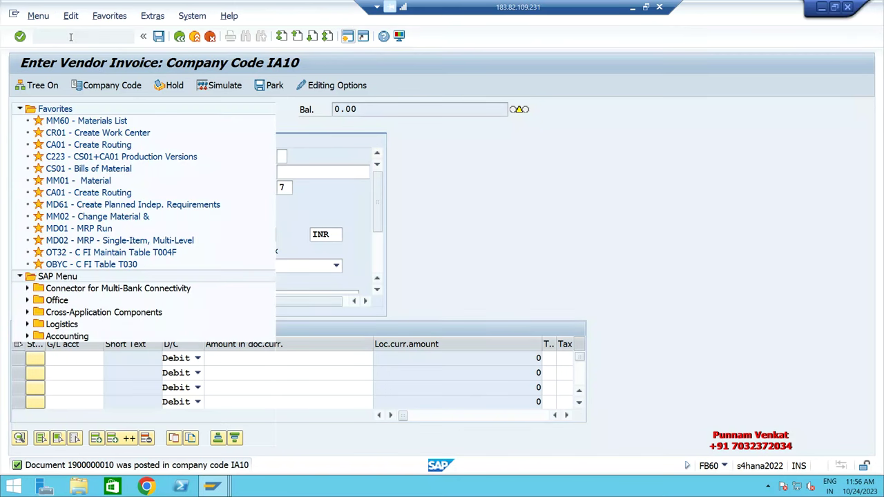
# Step: Run transaction FBL1N to display all items of supplier AB098 Pvt Ltd in company code IA10
pyautogui.write('FBL1N')
pyautogui.press('Return')
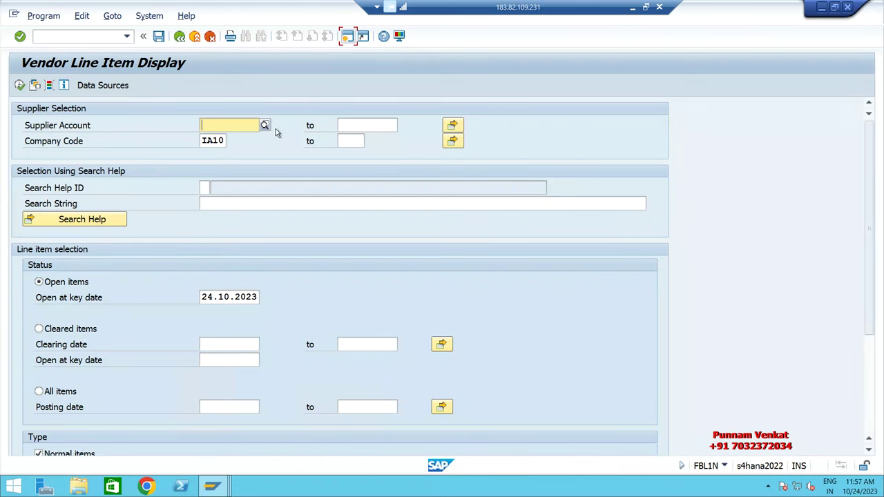
pyautogui.click(264, 125)
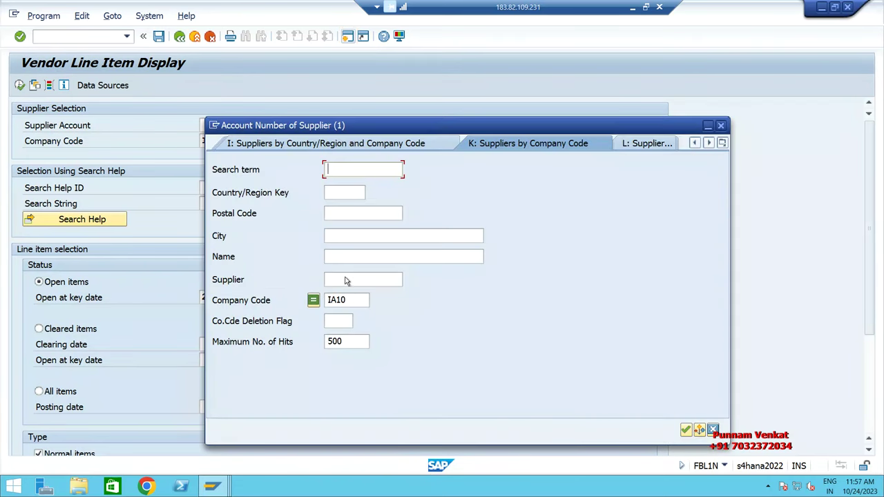
pyautogui.press('Return')
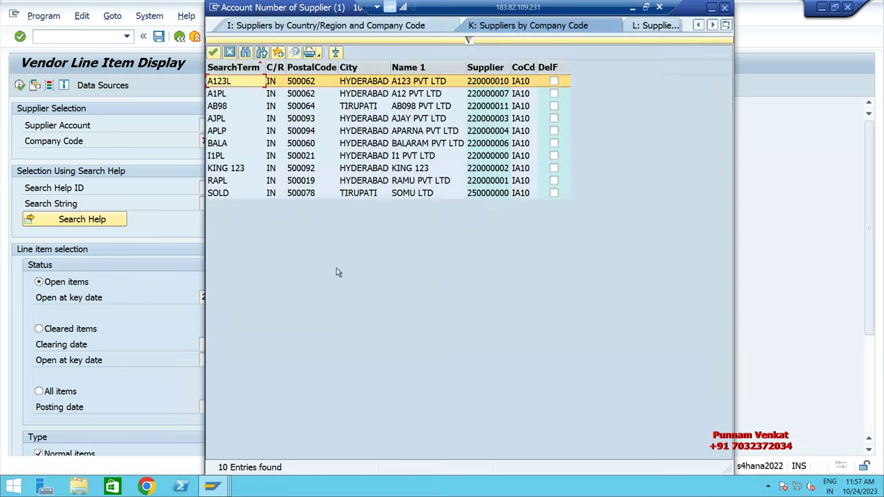
pyautogui.doubleClick(403, 111)
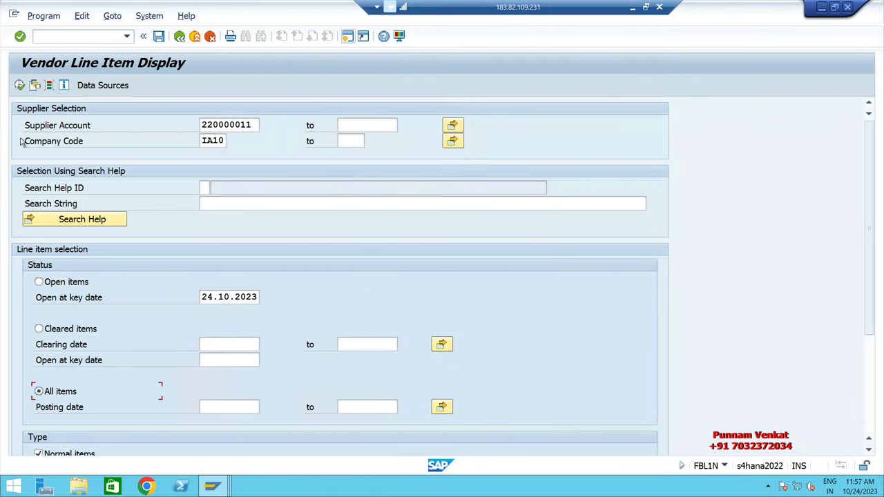
pyautogui.click(19, 84)
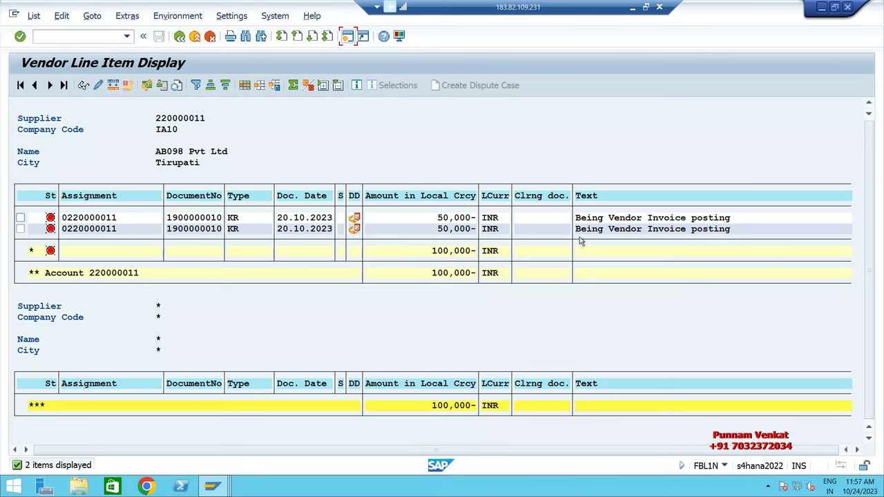
# Step: Open the line item layout for changes and add the hidden field Days 1 to the displayed columns
pyautogui.click(245, 85)
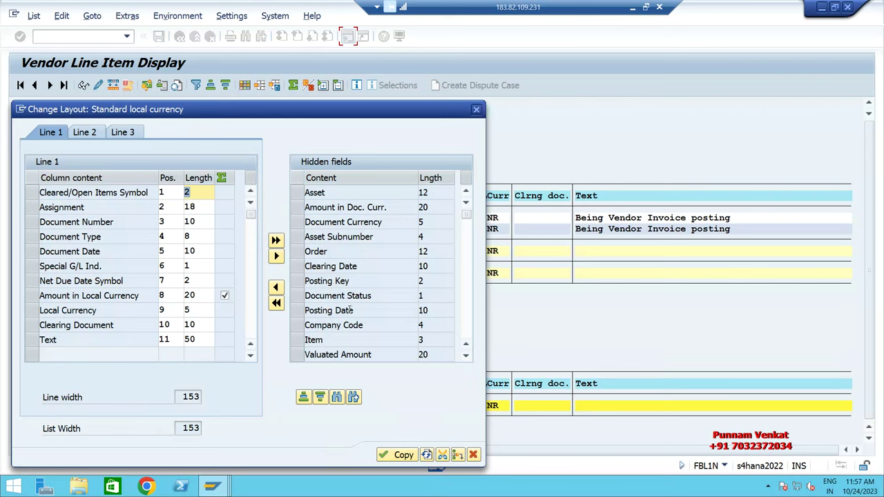
pyautogui.scroll(-2, 352, 309)
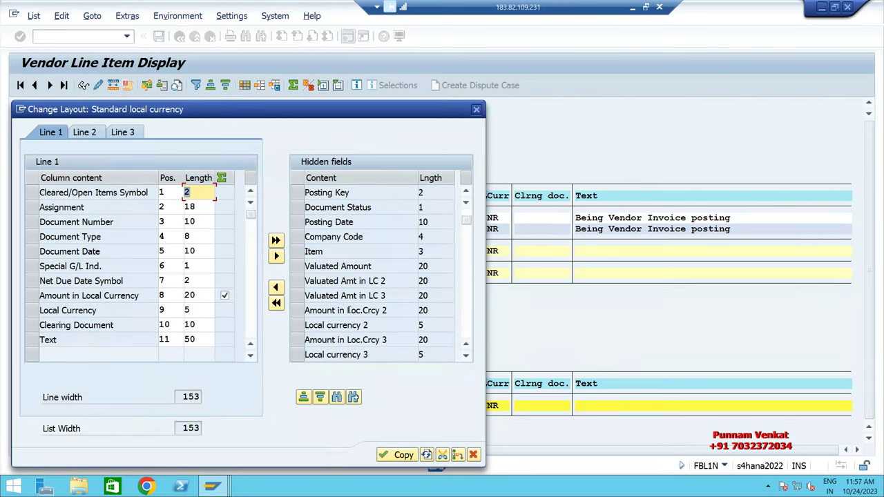
pyautogui.scroll(-1, 350, 310)
pyautogui.scroll(-1, 349, 310)
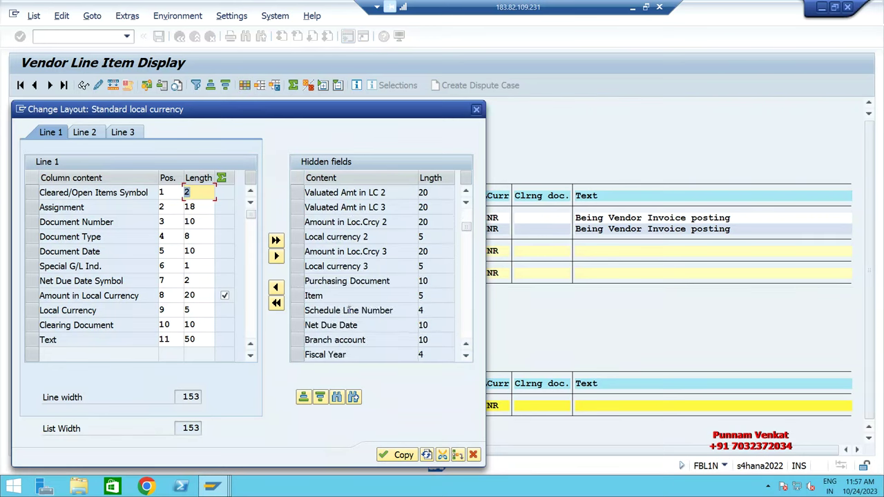
pyautogui.scroll(-1, 349, 310)
pyautogui.scroll(-1, 349, 309)
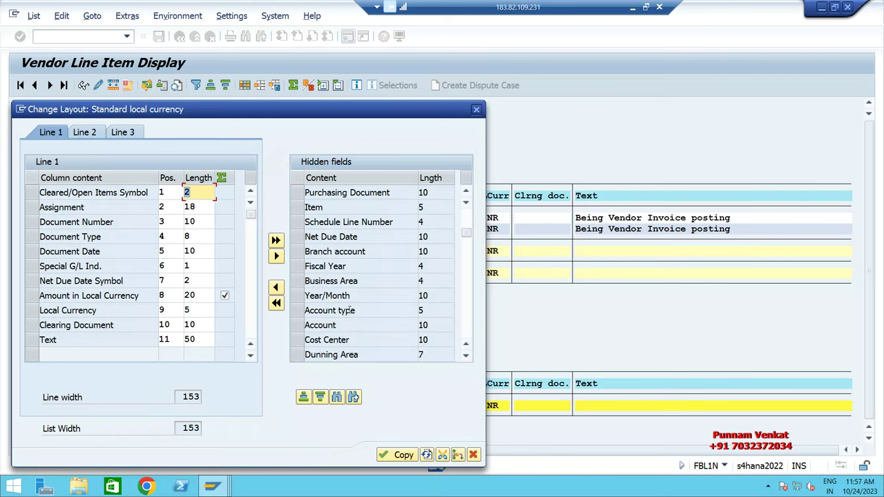
pyautogui.scroll(-2, 349, 310)
pyautogui.scroll(-2, 349, 310)
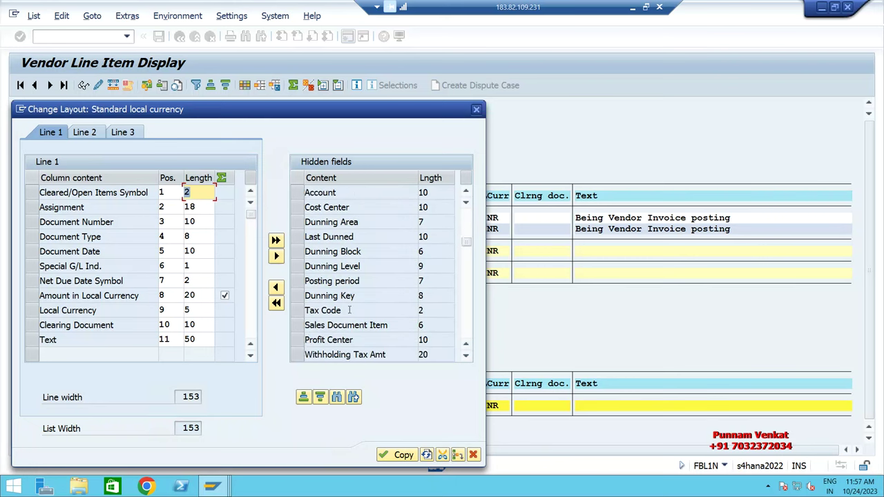
pyautogui.scroll(-2, 349, 310)
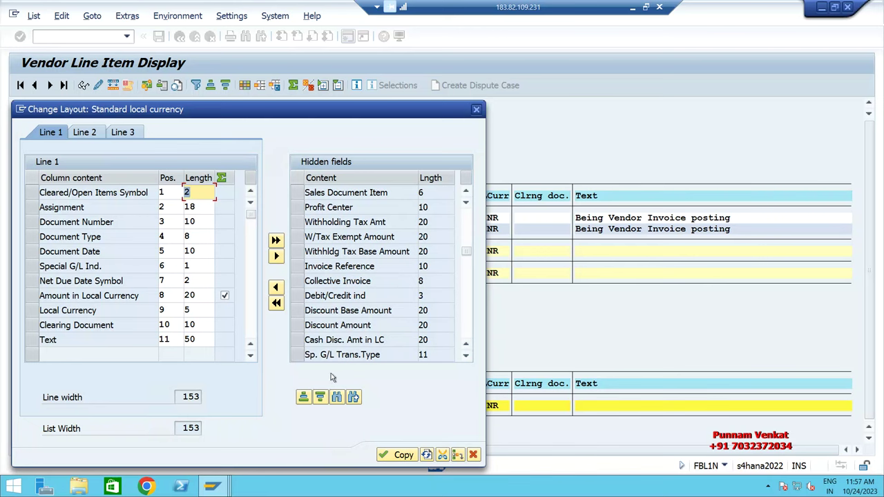
pyautogui.scroll(-1, 342, 307)
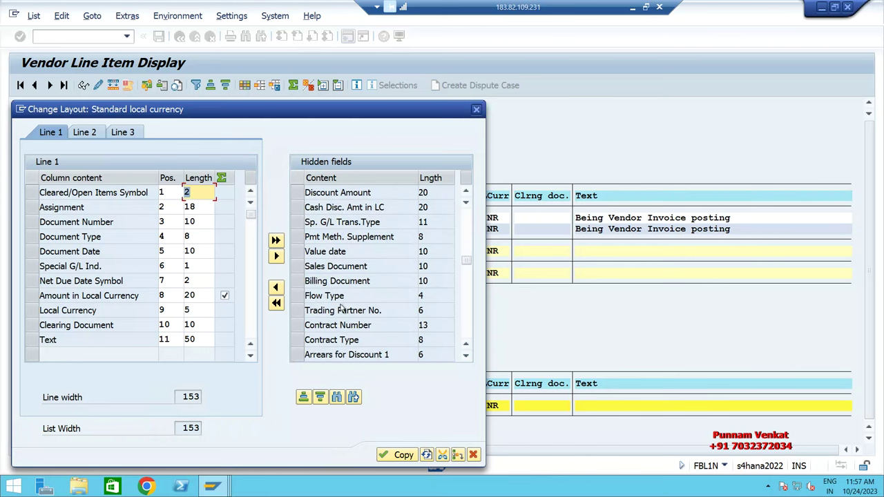
pyautogui.scroll(-1, 341, 304)
pyautogui.scroll(-1, 341, 304)
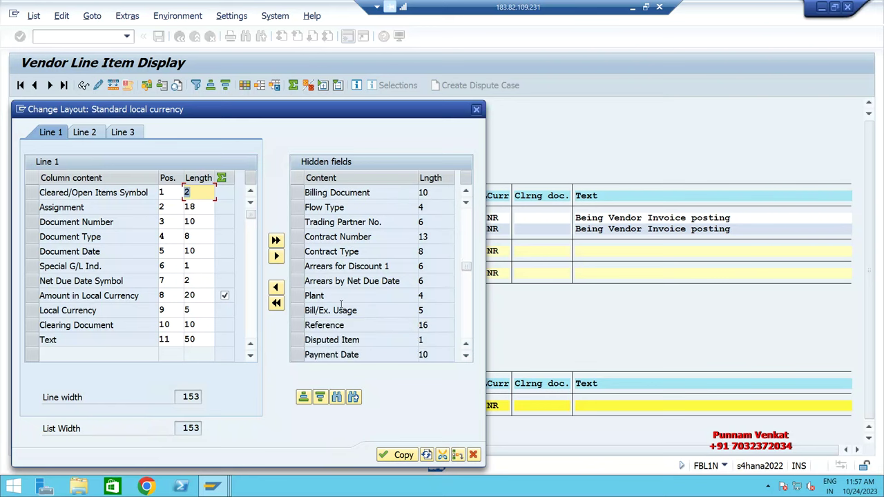
pyautogui.scroll(-2, 341, 305)
pyautogui.click(298, 295)
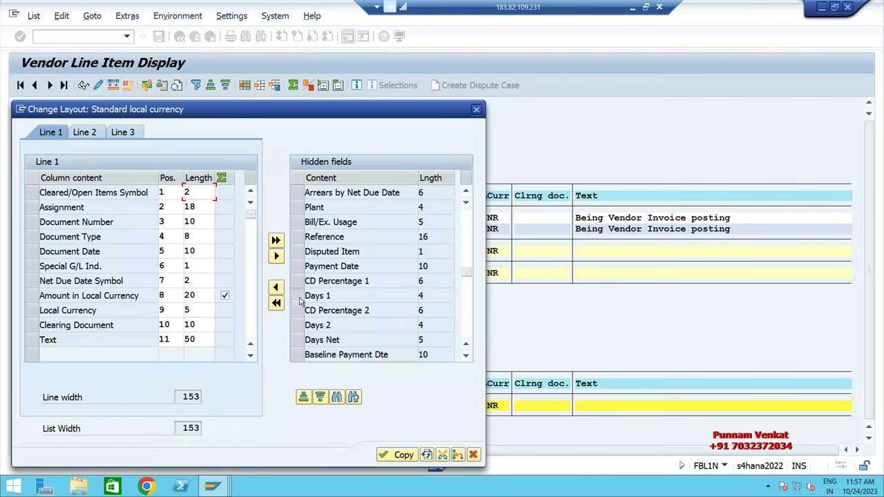
pyautogui.click(275, 287)
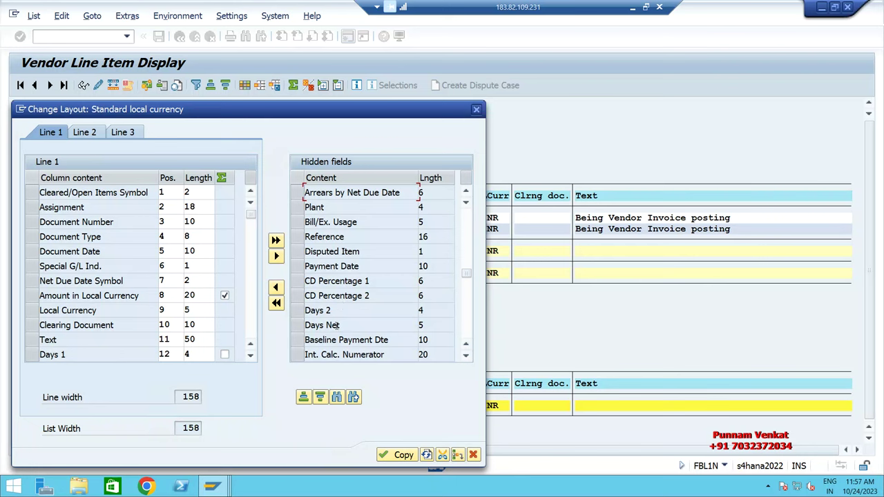
# Step: Look through the hidden layout fields past the payment terms and back to the start for further due date fields
pyautogui.scroll(-3, 337, 324)
pyautogui.scroll(-5, 336, 325)
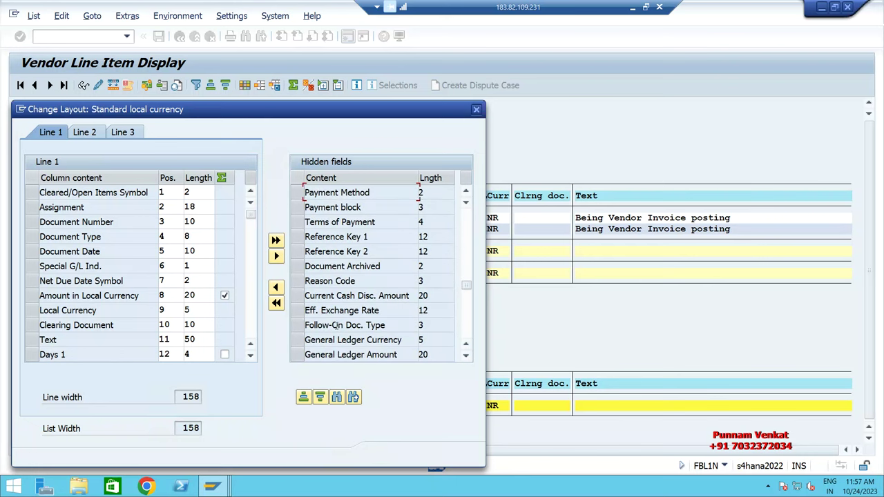
pyautogui.scroll(5, 337, 324)
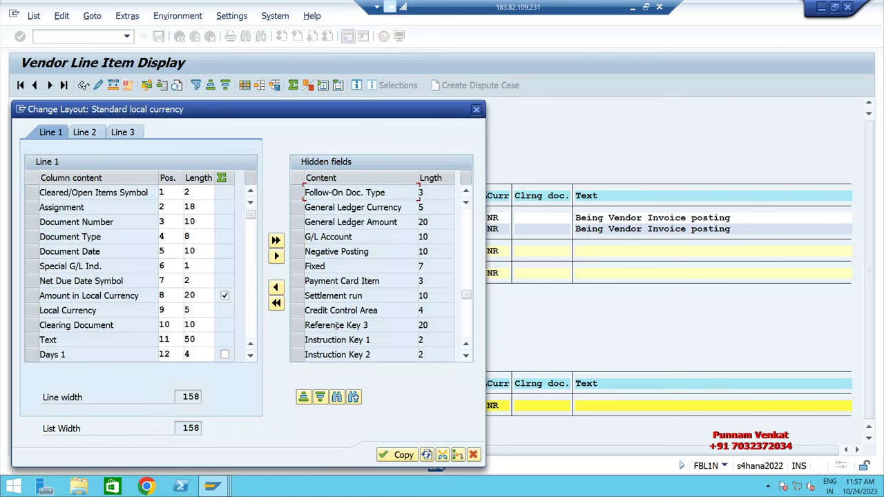
pyautogui.scroll(3, 337, 325)
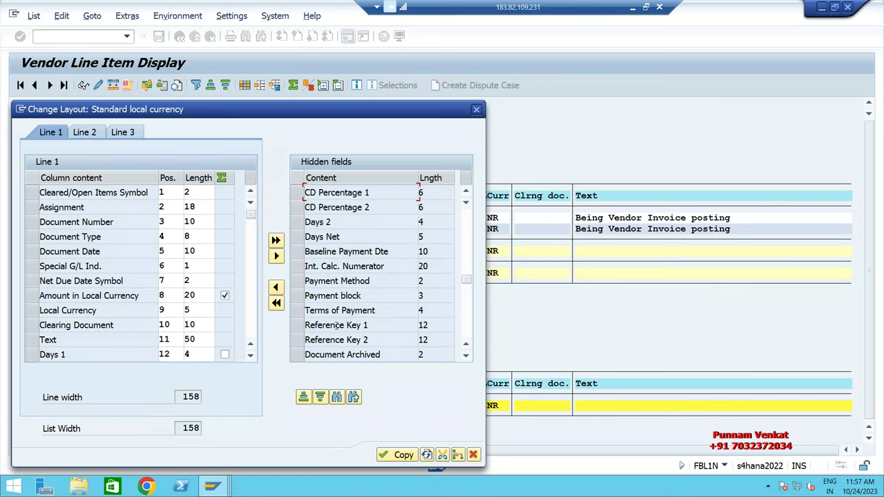
pyautogui.scroll(4, 336, 326)
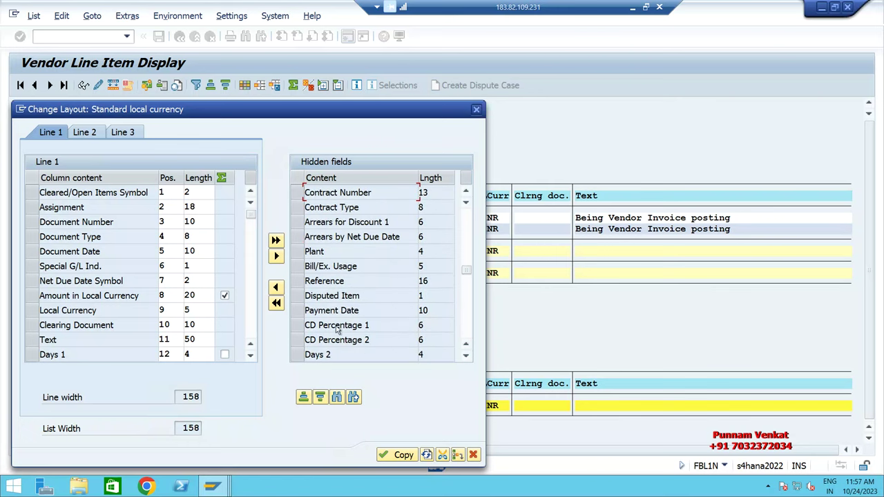
pyautogui.scroll(2, 336, 326)
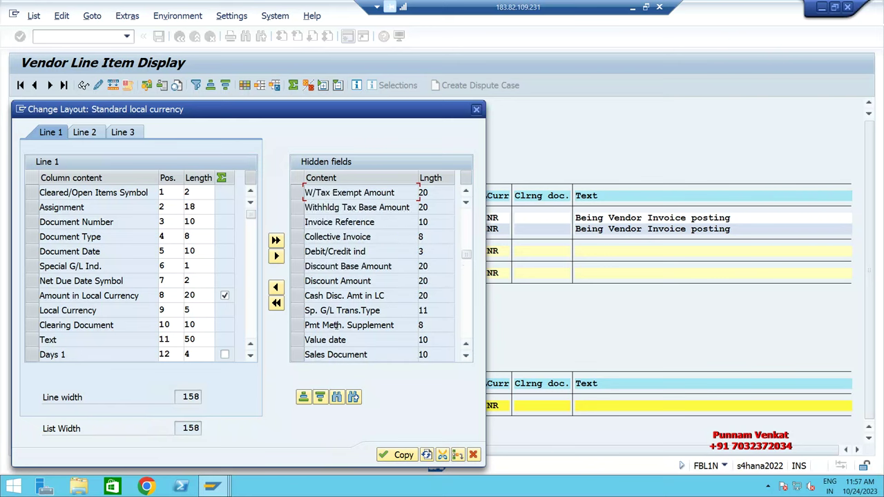
pyautogui.scroll(3, 336, 325)
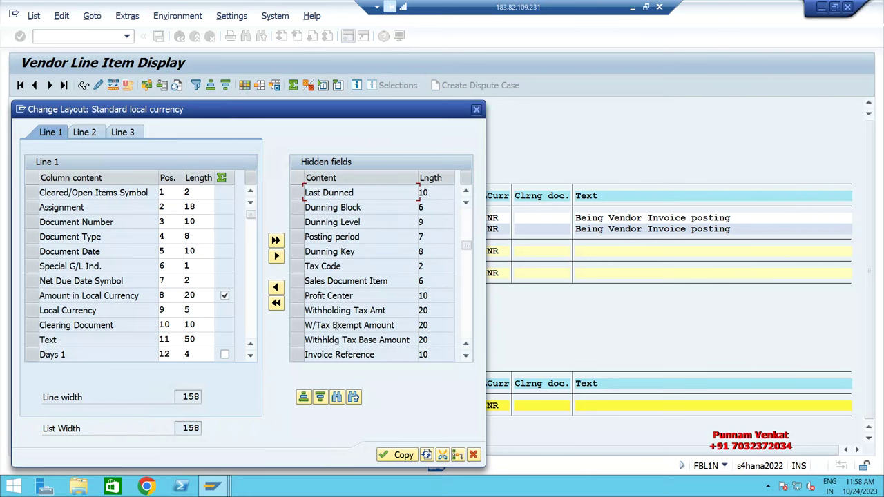
pyautogui.scroll(2, 336, 325)
pyautogui.scroll(3, 336, 325)
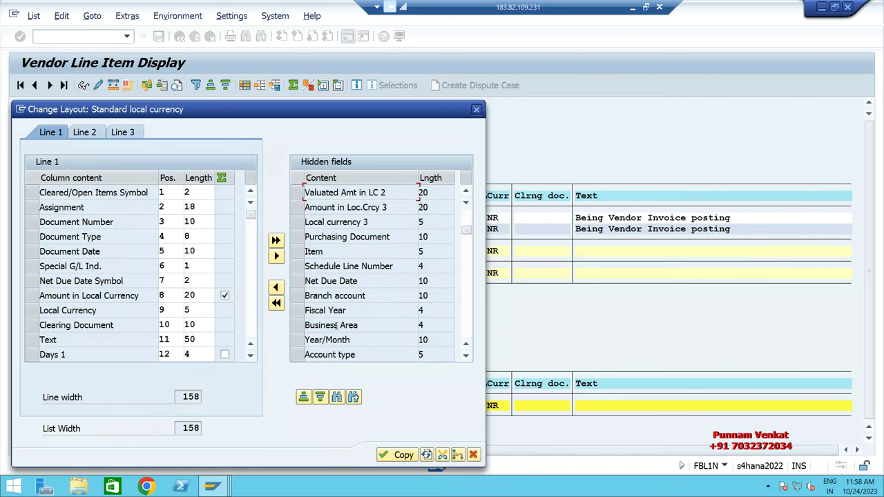
pyautogui.scroll(2, 336, 325)
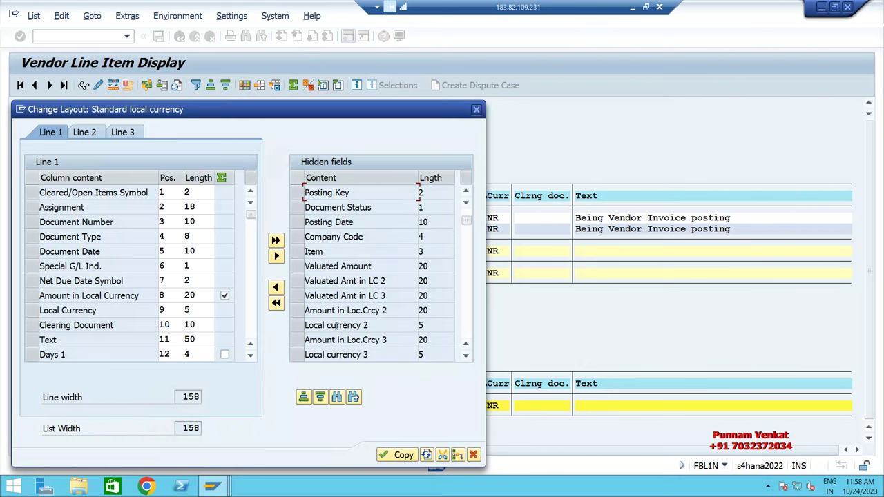
pyautogui.scroll(2, 336, 325)
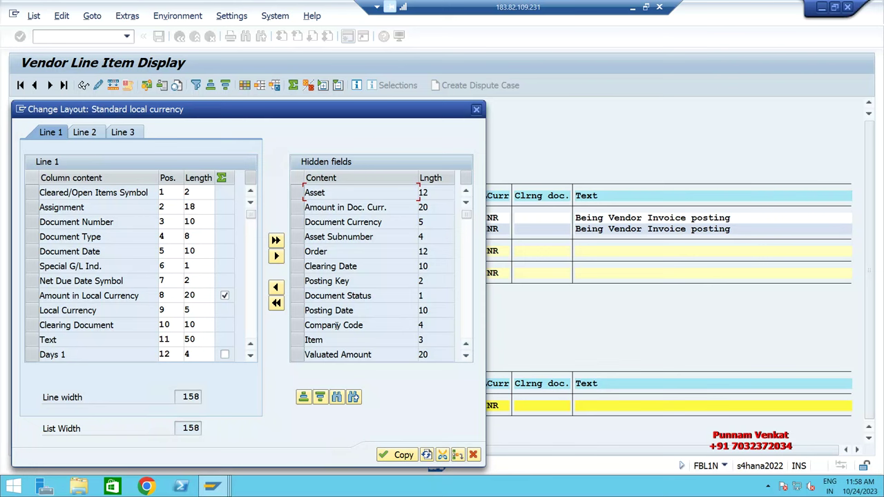
# Step: Find the hidden field Due Net near the end of the field list and add it to the displayed columns
pyautogui.scroll(-10, 336, 325)
pyautogui.scroll(-4, 338, 319)
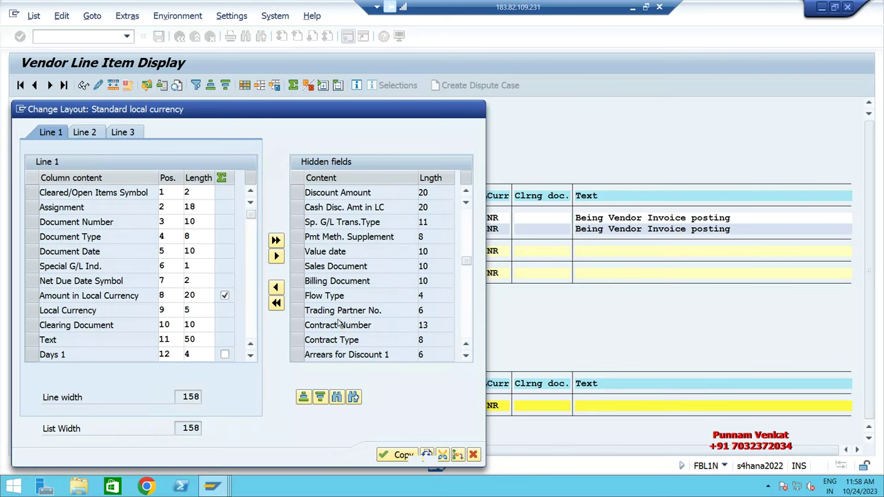
pyautogui.scroll(-6, 338, 322)
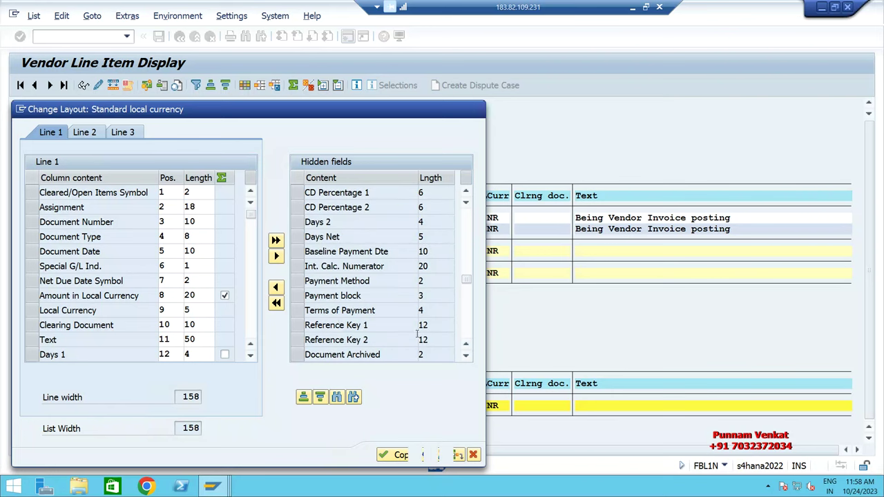
pyautogui.scroll(-5, 411, 333)
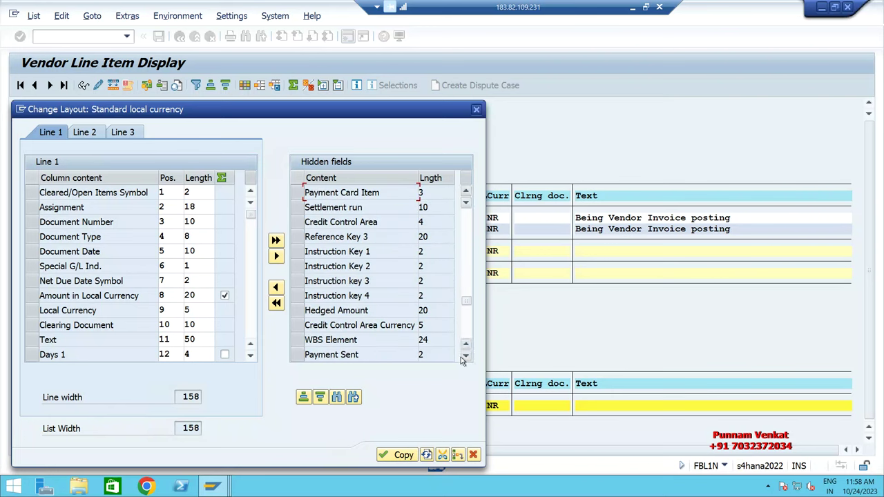
pyautogui.click(466, 358)
pyautogui.click(466, 358)
pyautogui.click(466, 358)
pyautogui.click(466, 358)
pyautogui.click(466, 358)
pyautogui.click(466, 359)
pyautogui.click(466, 358)
pyautogui.click(465, 358)
pyautogui.click(466, 358)
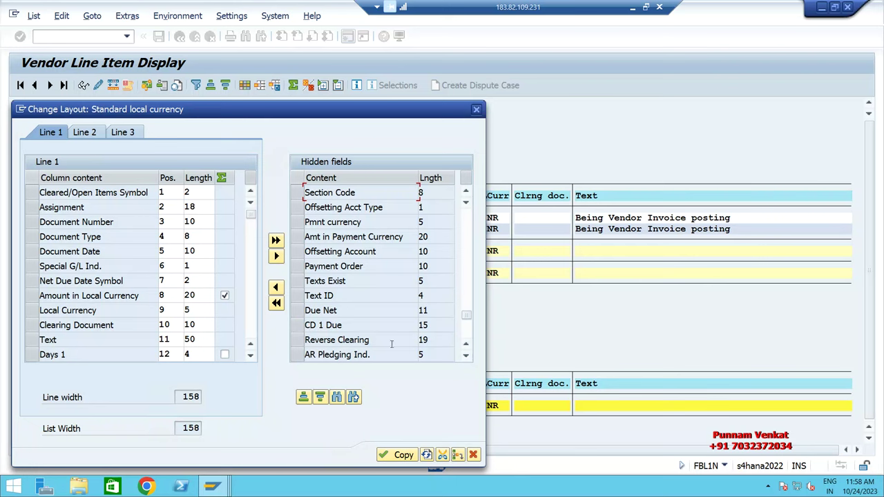
pyautogui.click(466, 358)
pyautogui.click(466, 358)
pyautogui.click(466, 358)
pyautogui.click(466, 358)
pyautogui.click(466, 358)
pyautogui.click(466, 358)
pyautogui.click(466, 359)
pyautogui.click(466, 358)
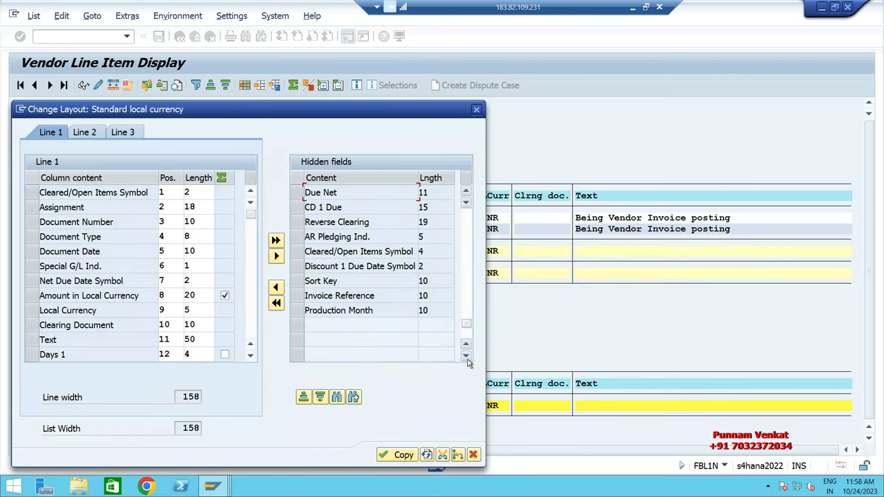
pyautogui.scroll(1, 368, 323)
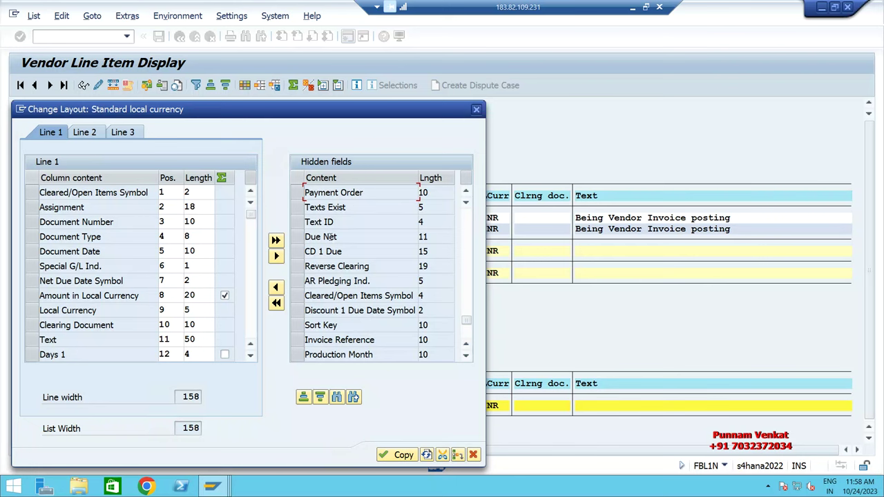
pyautogui.click(298, 237)
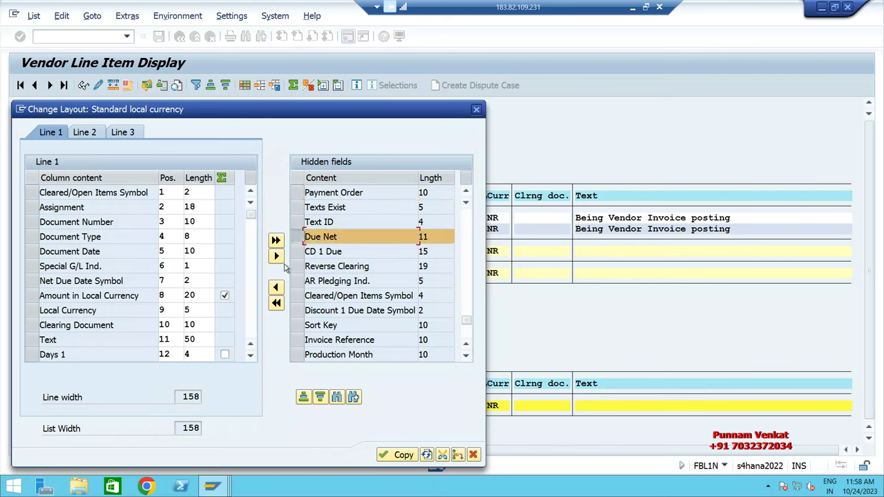
pyautogui.click(276, 288)
# Step: Review the remaining hidden fields from the end of the list back to Asset for other relevant columns
pyautogui.scroll(1, 348, 298)
pyautogui.scroll(4, 347, 298)
pyautogui.scroll(3, 347, 299)
pyautogui.scroll(3, 348, 295)
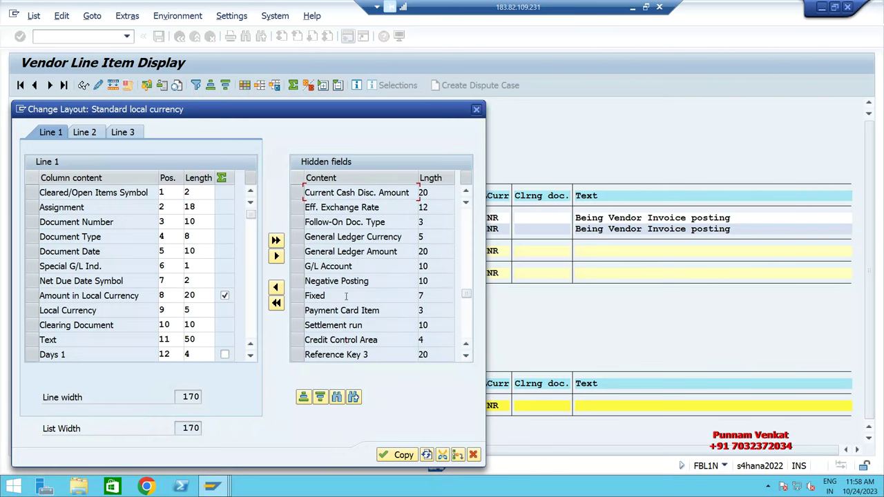
pyautogui.scroll(3, 345, 295)
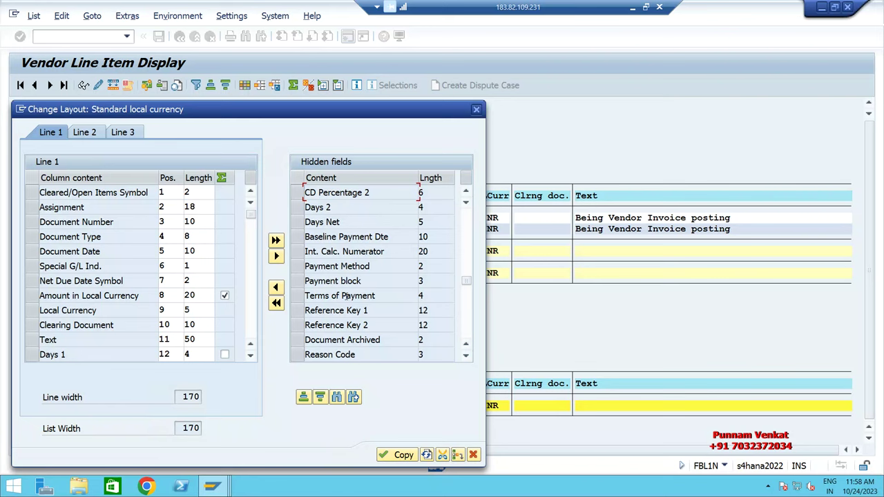
pyautogui.scroll(1, 345, 295)
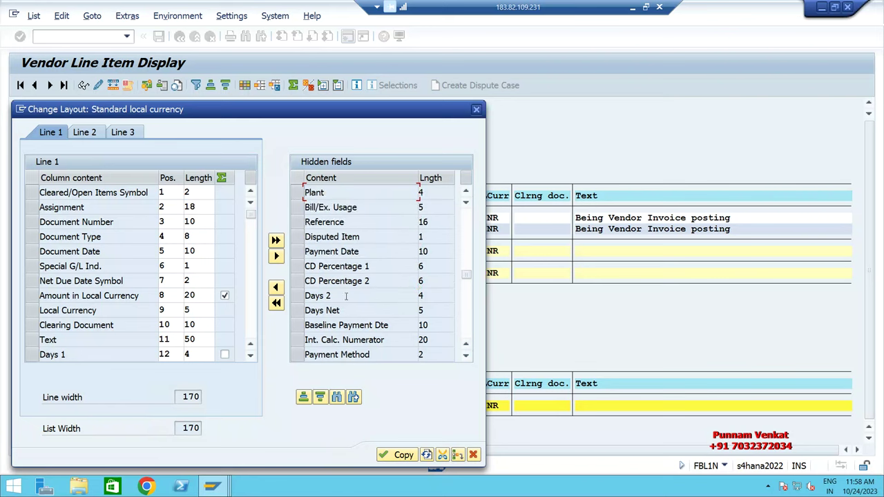
pyautogui.scroll(2, 346, 296)
pyautogui.scroll(3, 345, 295)
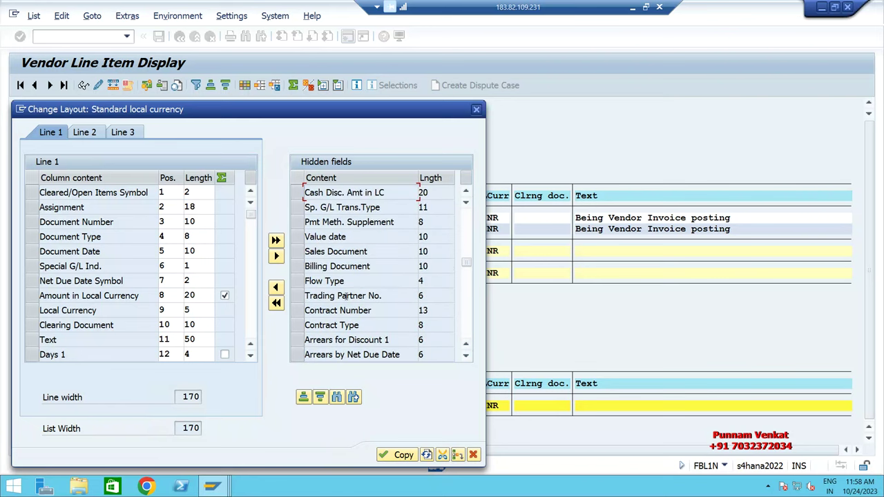
pyautogui.scroll(1, 346, 295)
pyautogui.scroll(4, 346, 296)
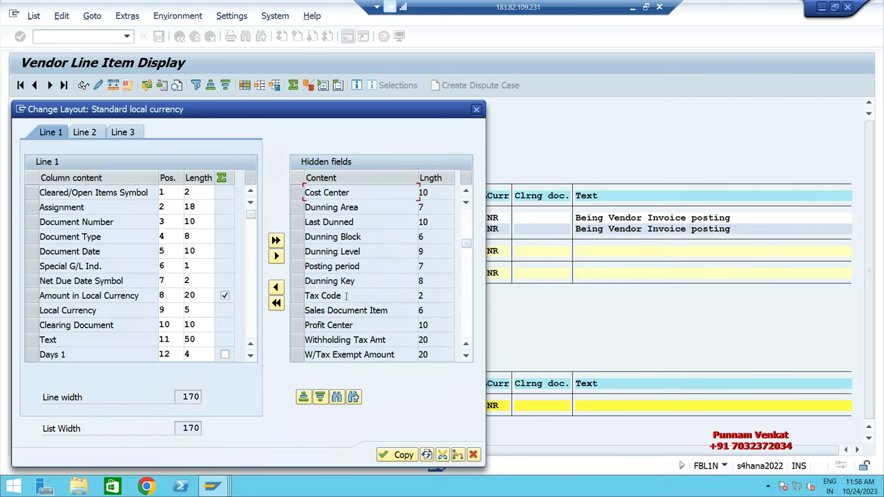
pyautogui.scroll(1, 346, 296)
pyautogui.scroll(3, 345, 296)
pyautogui.scroll(5, 347, 295)
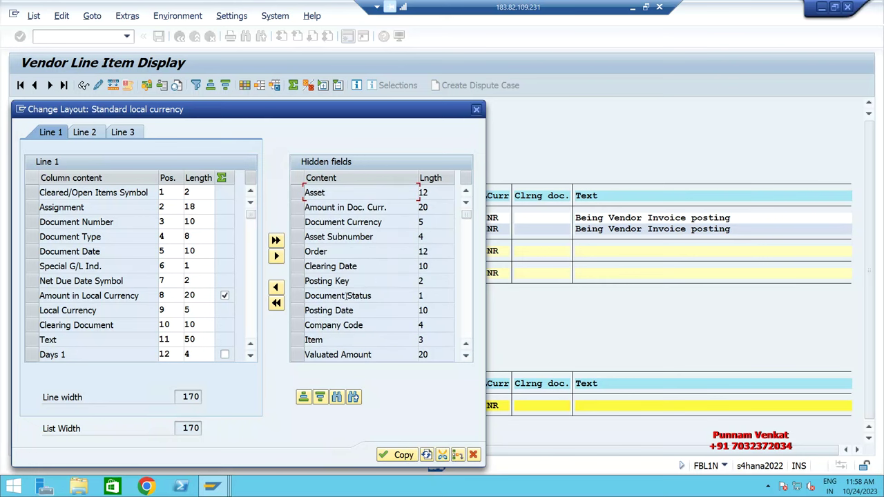
# Step: Apply the changed layout and check the Days 1 and Due Net columns of both installment line items
pyautogui.click(398, 455)
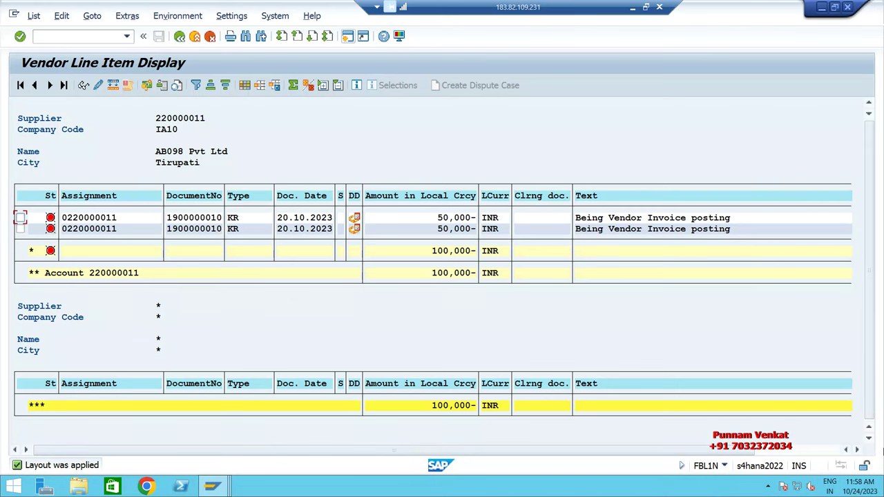
pyautogui.click(856, 450)
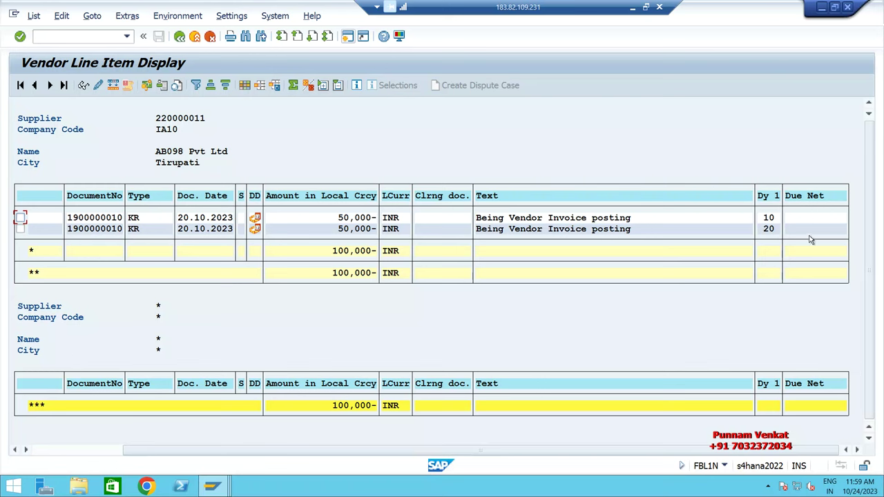
pyautogui.click(768, 220)
pyautogui.click(768, 230)
pyautogui.moveTo(401, 452); pyautogui.dragTo(347, 452)
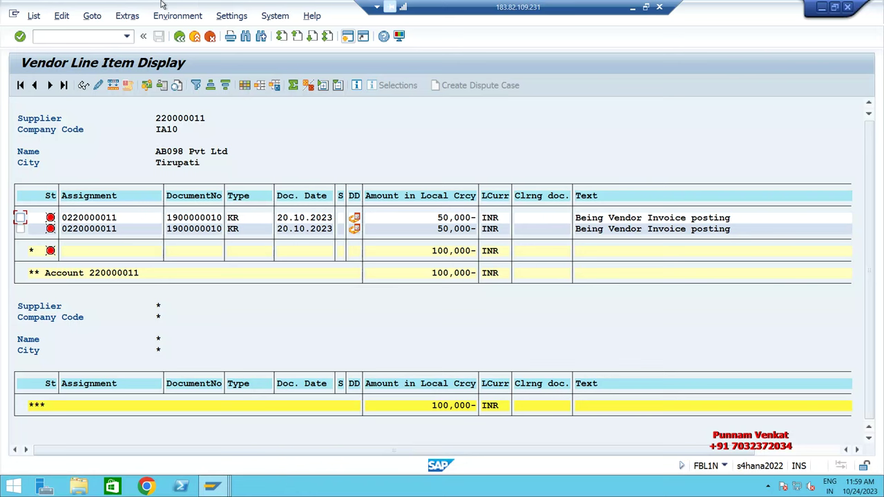
# Step: Add the hidden field Net Due Date to the displayed columns of the line item layout and apply the layout
pyautogui.click(244, 85)
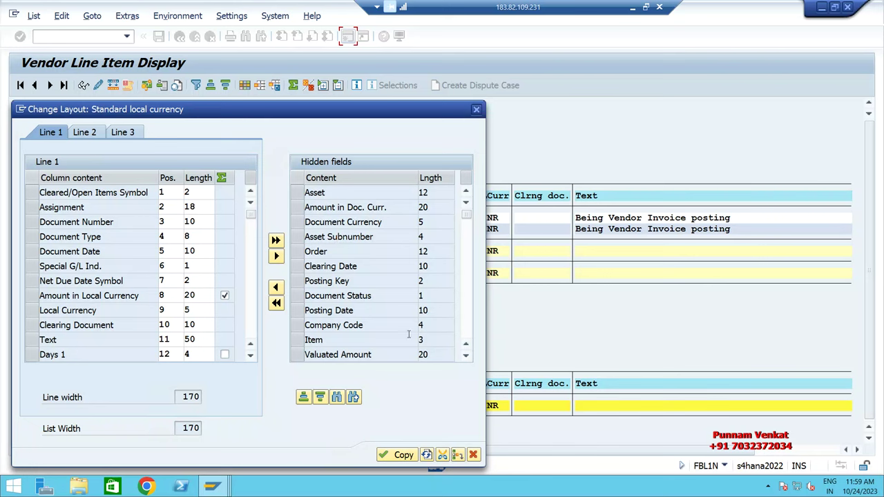
pyautogui.click(465, 355)
pyautogui.click(465, 355)
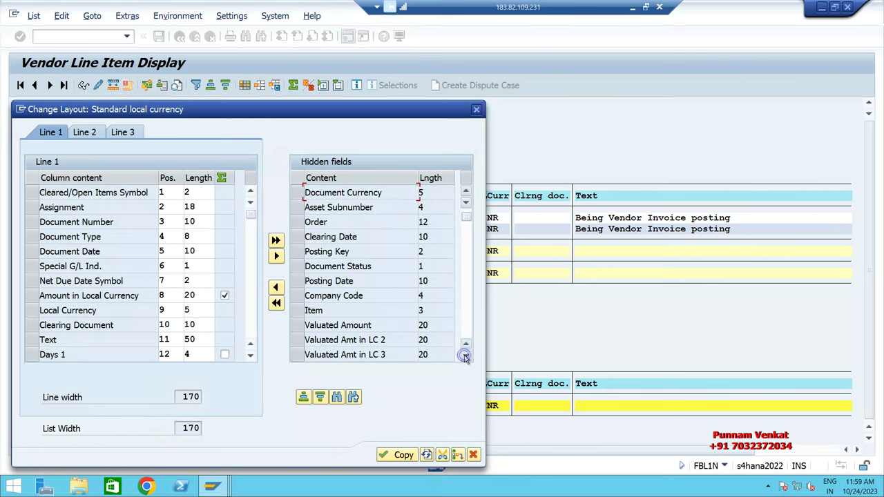
pyautogui.click(465, 355)
pyautogui.click(465, 355)
pyautogui.click(465, 355)
pyautogui.click(466, 355)
pyautogui.click(465, 354)
pyautogui.click(466, 355)
pyautogui.click(466, 355)
pyautogui.click(465, 355)
pyautogui.click(465, 355)
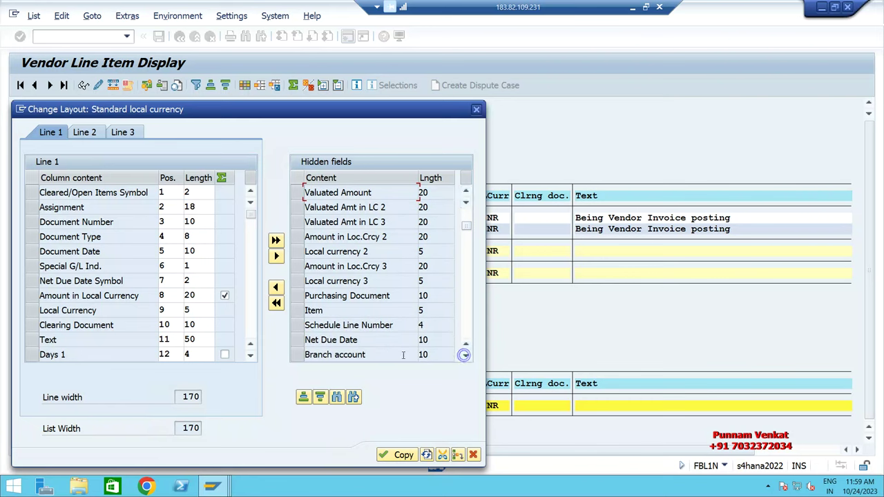
pyautogui.click(299, 341)
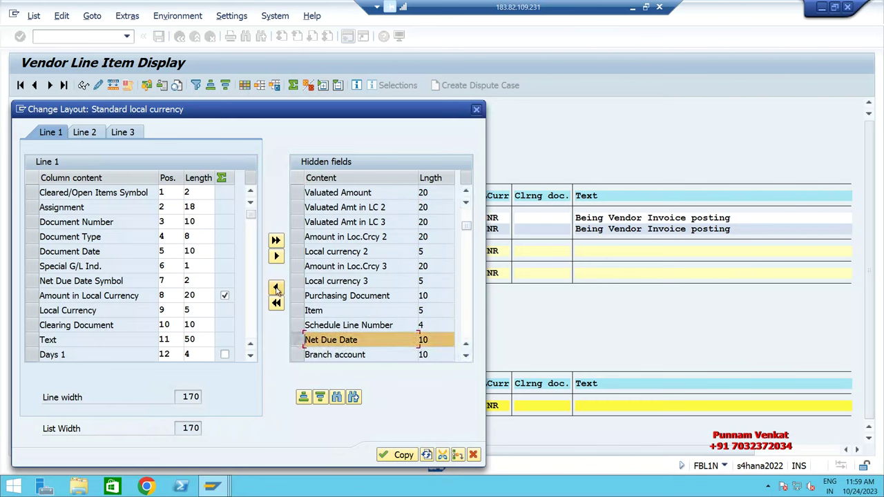
pyautogui.click(276, 287)
pyautogui.click(399, 455)
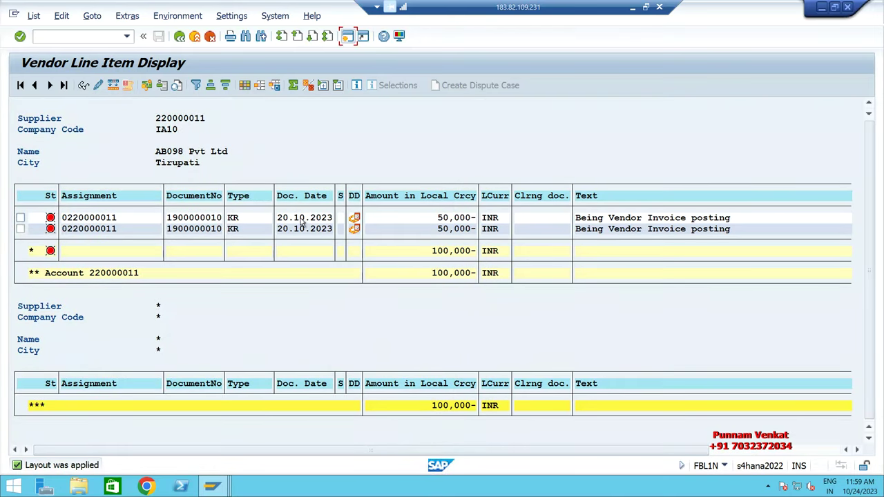
# Step: Compare the document date, Days 1 and Net Due Date columns of both installment line items
pyautogui.click(301, 230)
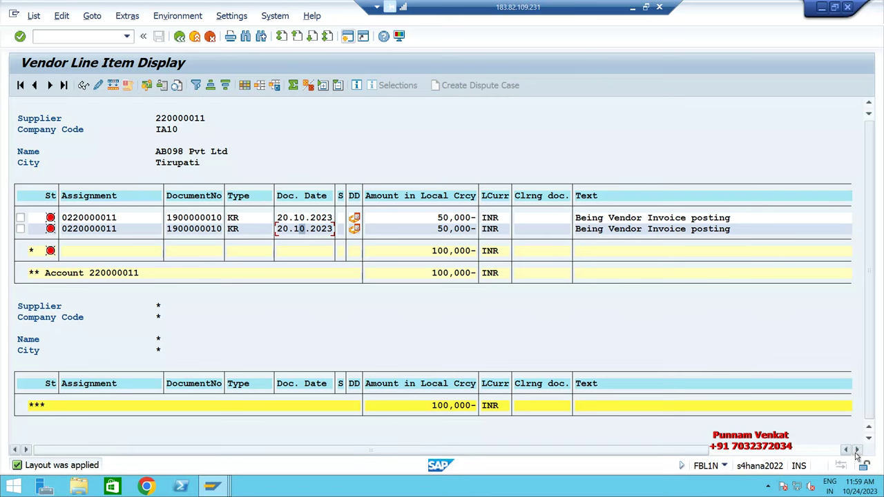
pyautogui.click(856, 449)
pyautogui.click(856, 450)
pyautogui.click(856, 450)
pyautogui.click(856, 451)
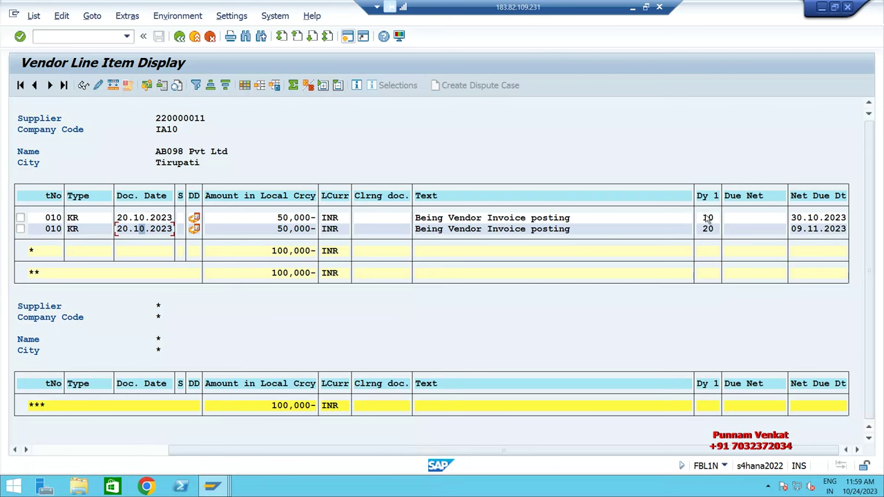
pyautogui.moveTo(572, 449); pyautogui.dragTo(414, 445)
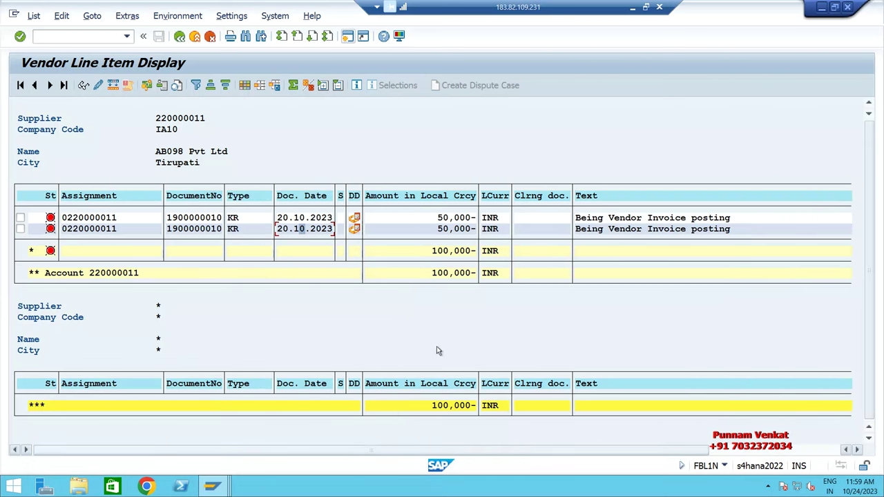
# Step: Switch to the SAP FI_New workbook in Excel and review the vendor and customer invoice blocks with their installment payment terms
pyautogui.click(633, 7)
pyautogui.click(559, 389)
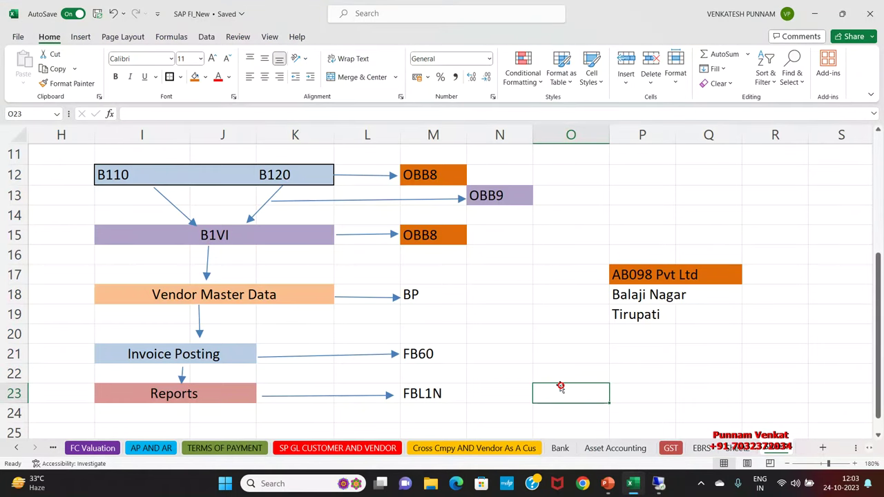
pyautogui.scroll(4, 560, 388)
pyautogui.moveTo(469, 171); pyautogui.dragTo(774, 339)
pyautogui.moveTo(103, 168); pyautogui.dragTo(439, 280)
pyautogui.moveTo(508, 159); pyautogui.dragTo(774, 323)
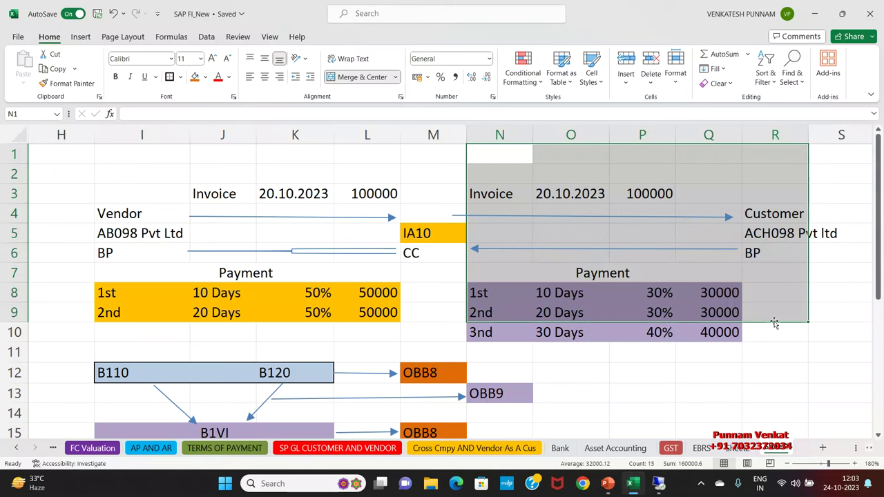
pyautogui.click(702, 485)
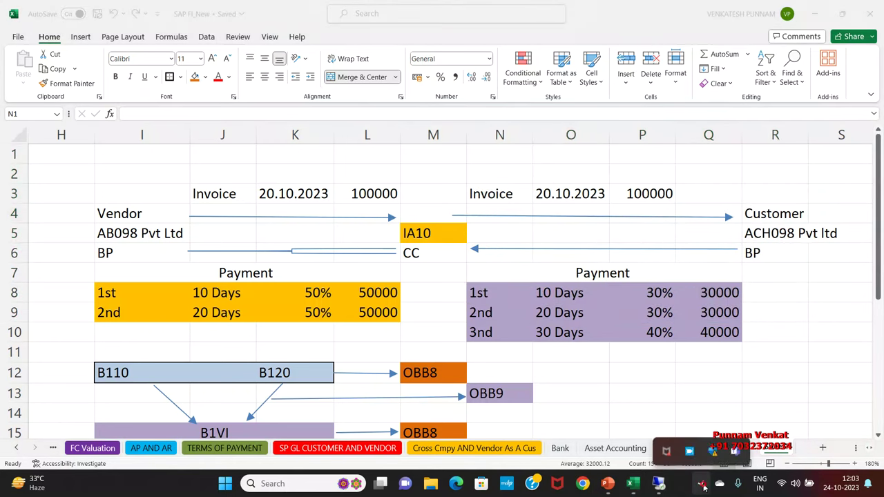
pyautogui.click(690, 449)
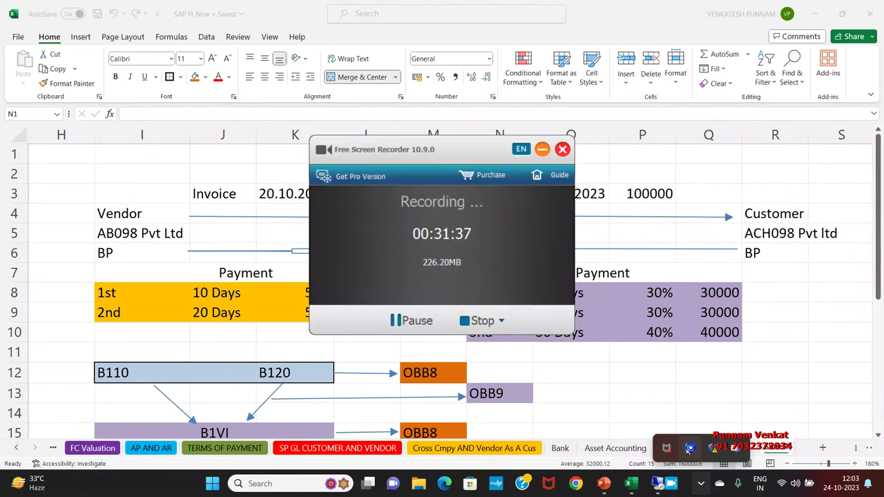